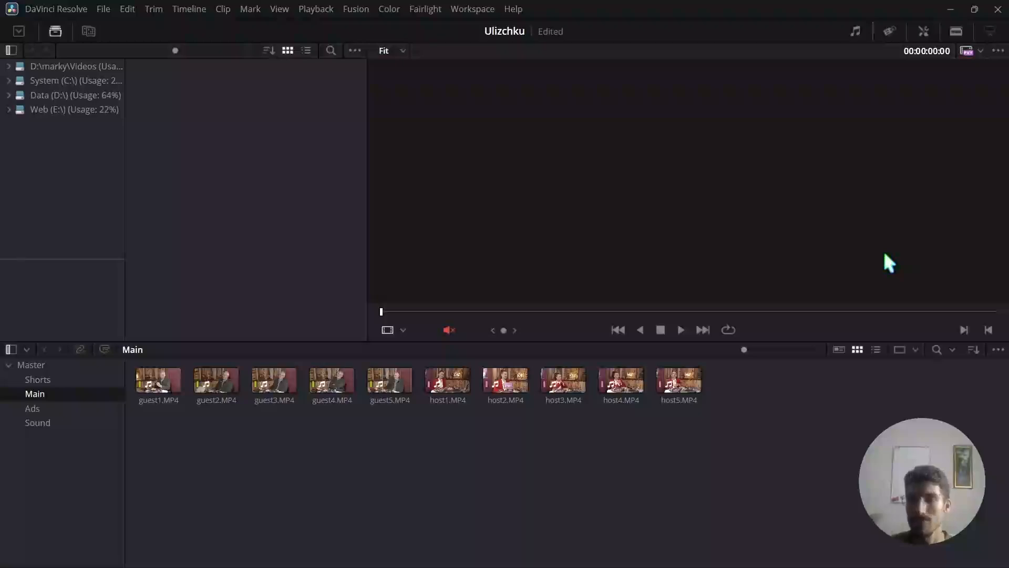
Switch to the browser and look through the Uniworker home page, including its service descriptions and filming instructions.
key("alt+Tab")
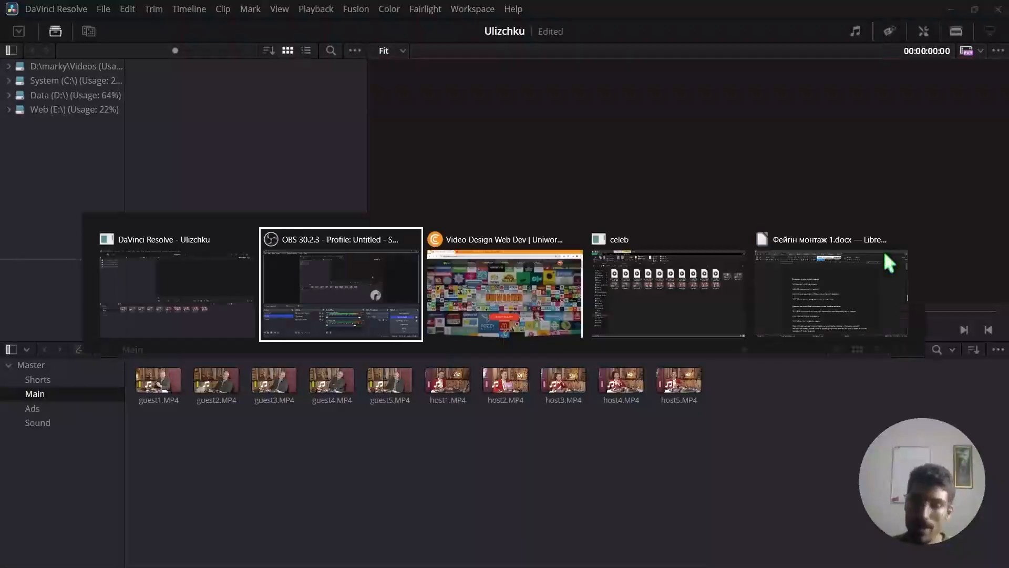
key("Tab")
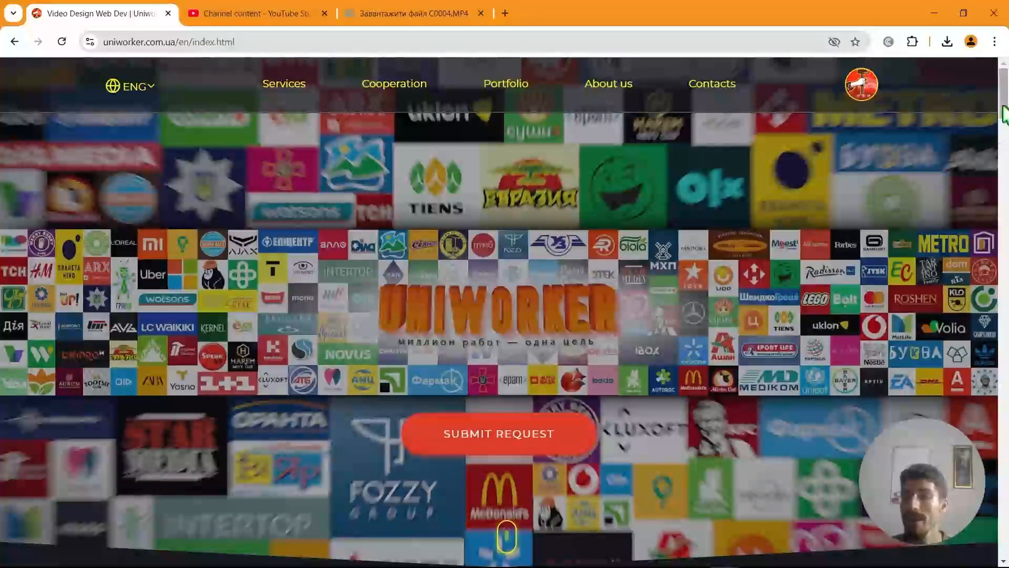
left_click_drag(1005, 102, 1006, 163)
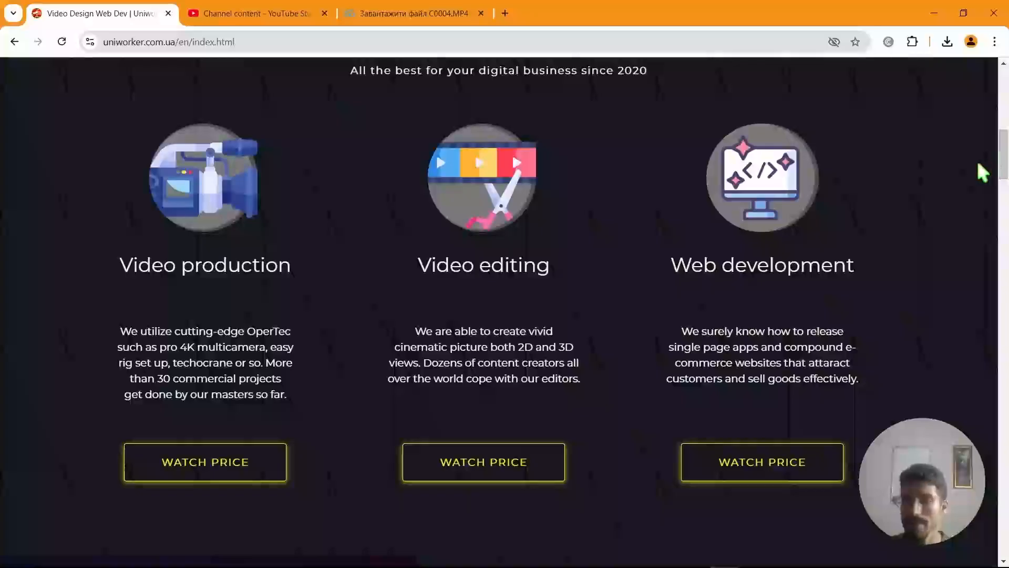
left_click_drag(1006, 153, 998, 209)
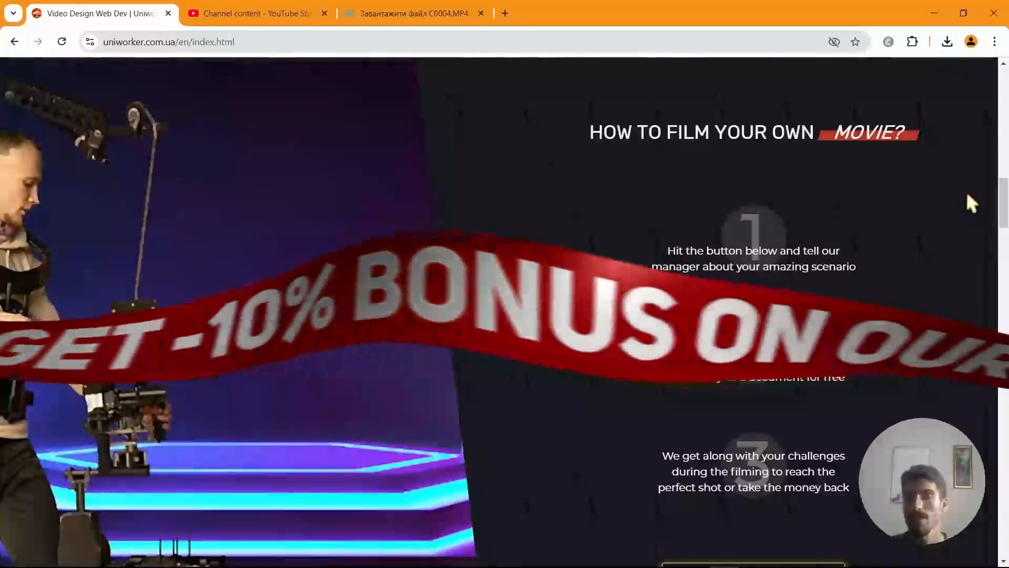
left_click_drag(1002, 203, 1004, 507)
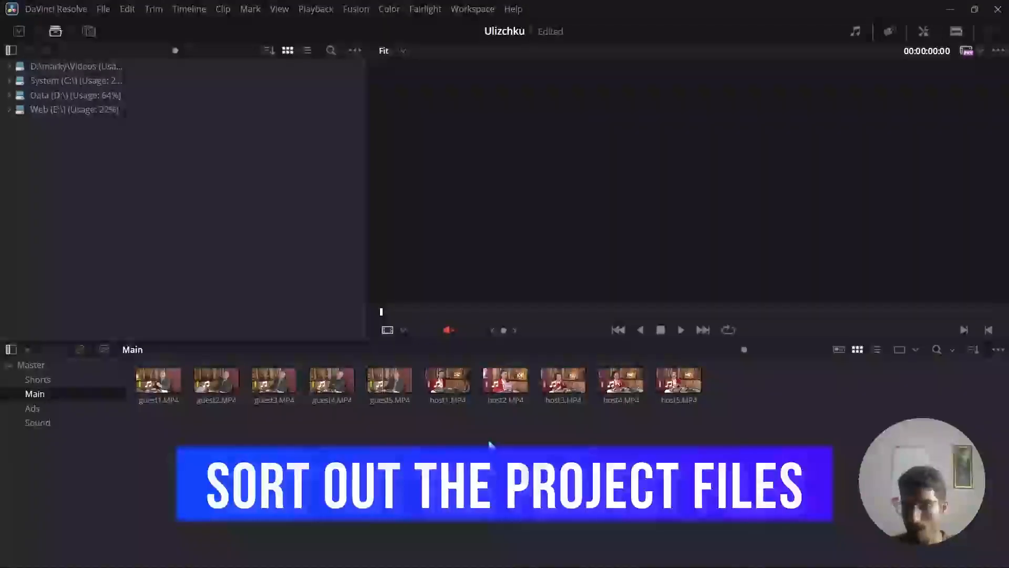
Switch to the browser's shared file list and download C0001.MP4.
key("alt+Tab")
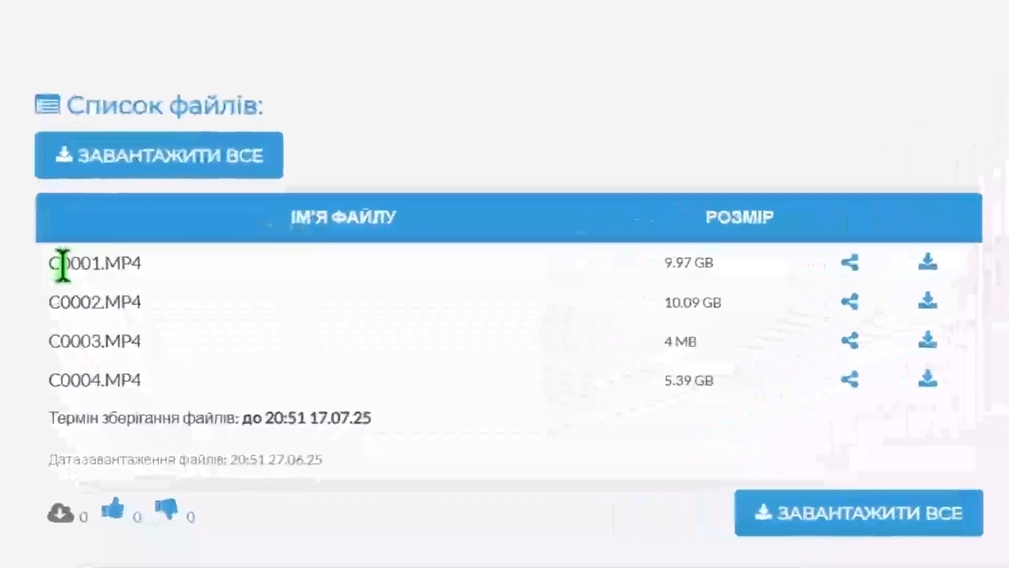
left_click_drag(110, 356, 190, 362)
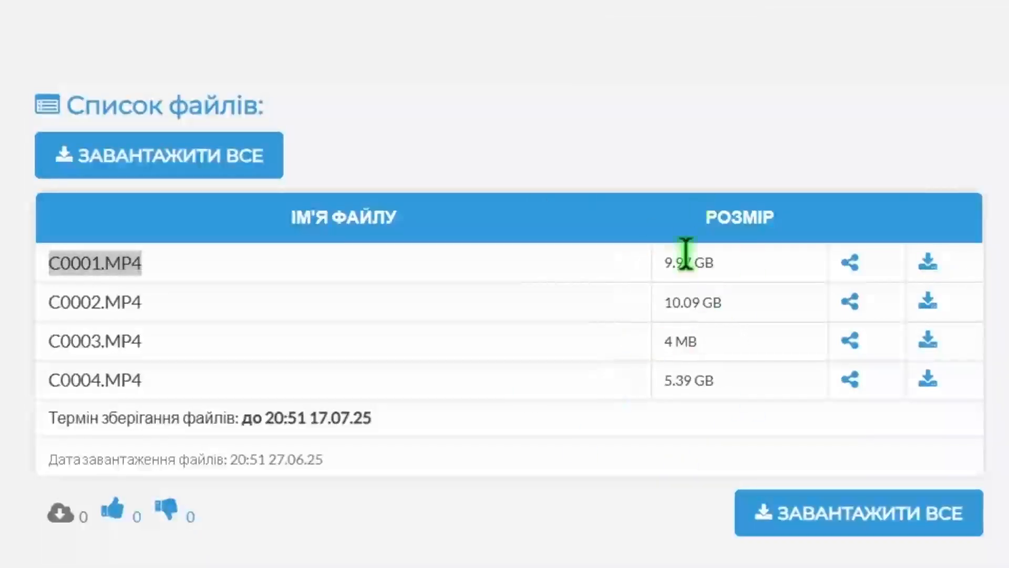
left_click(931, 261)
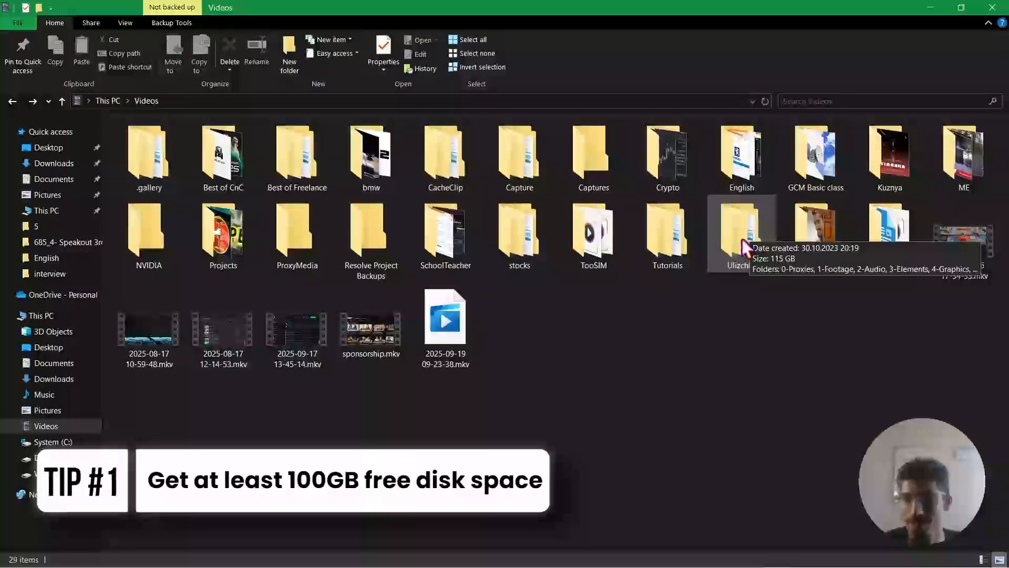
Open the Ulizchku project folder from the Videos folder in File Explorer and look over its numbered subfolders.
double_click(743, 238)
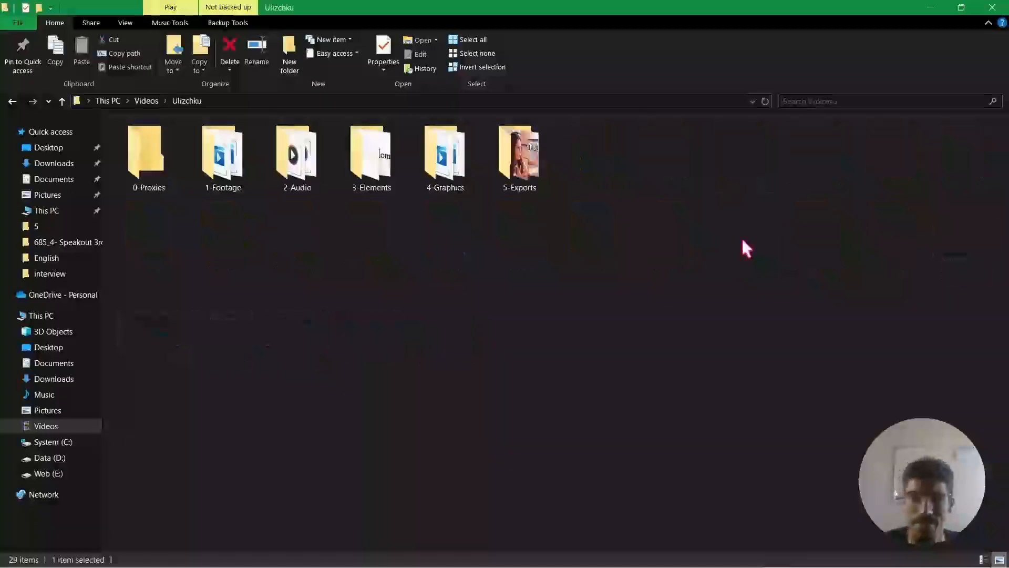
left_click_drag(148, 313, 459, 204)
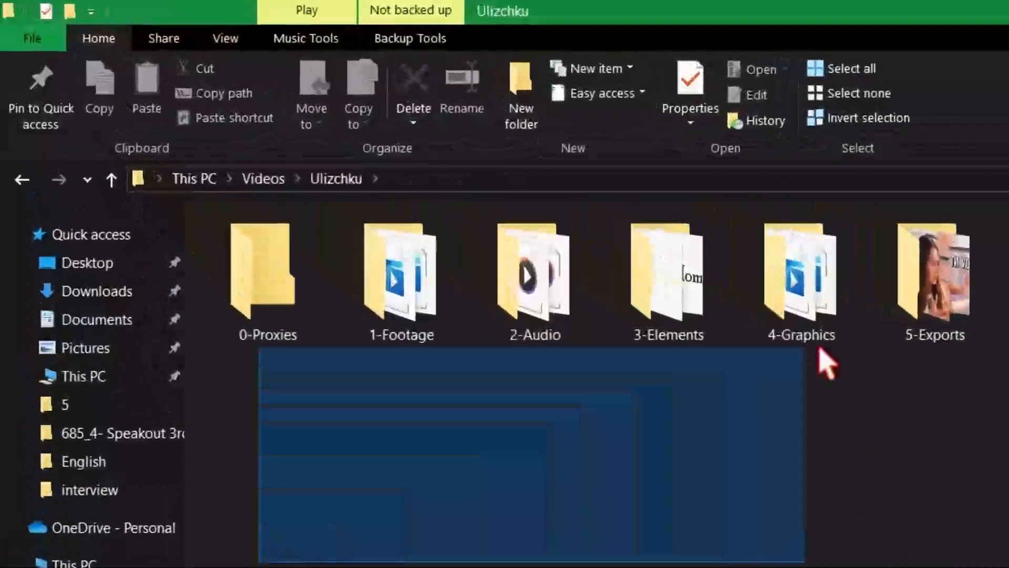
left_click_drag(820, 348, 1007, 287)
left_click(946, 545)
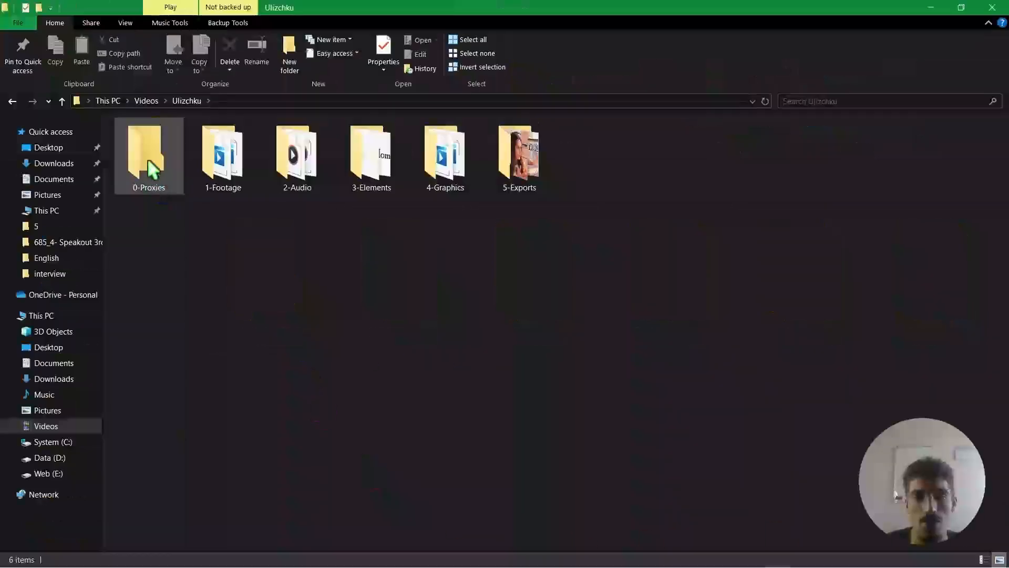
Check the contents of the 0-Proxies folder and return to the Ulizchku folder.
double_click(152, 168)
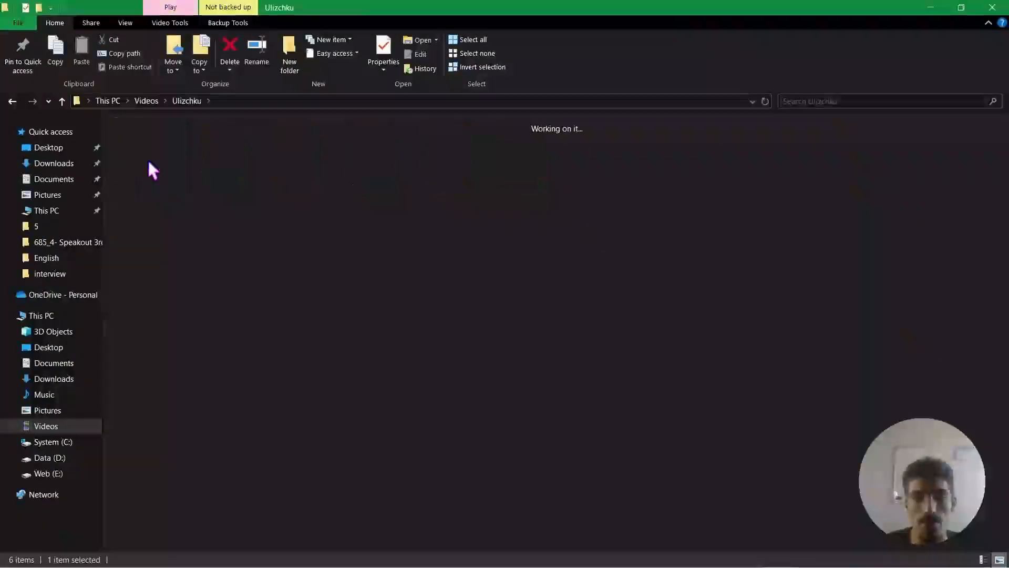
left_click(12, 101)
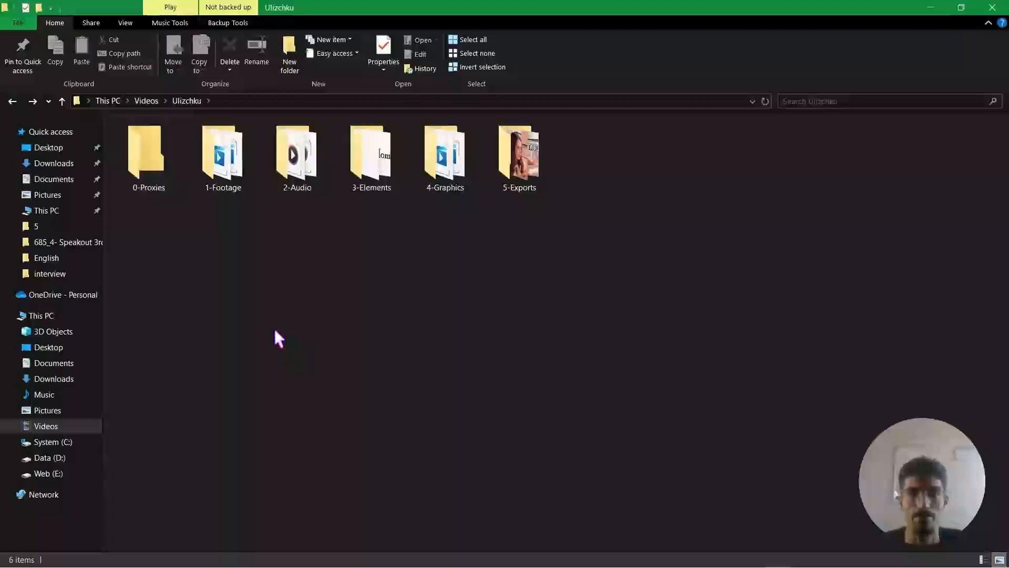
double_click(152, 179)
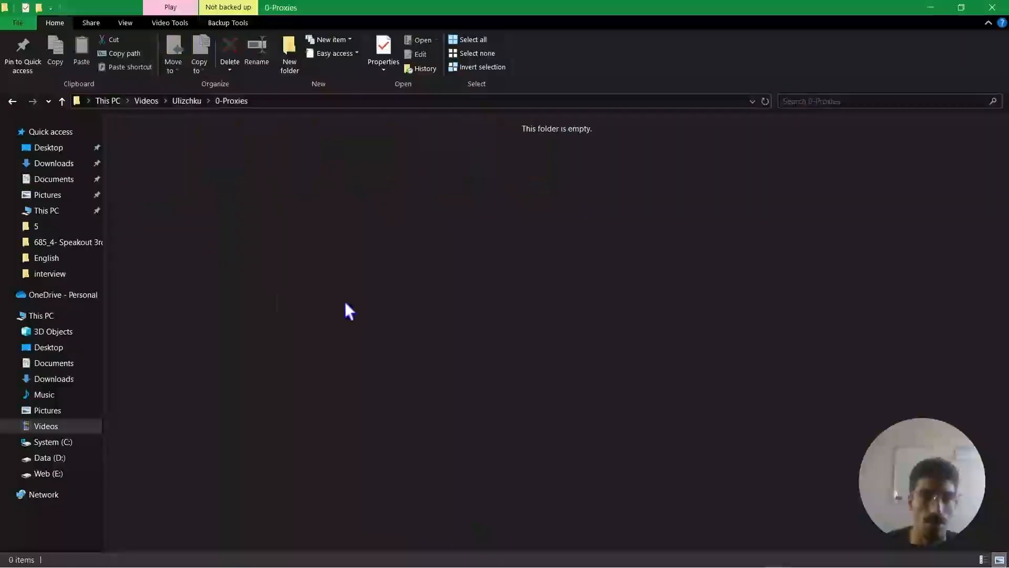
left_click(12, 101)
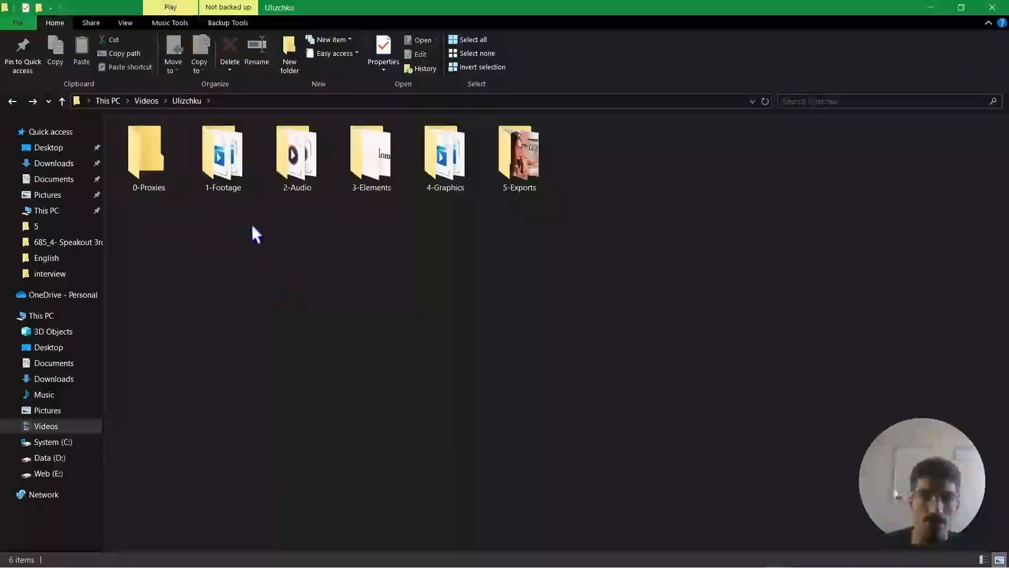
Open the 1-Footage folder and look over its full set of video clips.
double_click(224, 181)
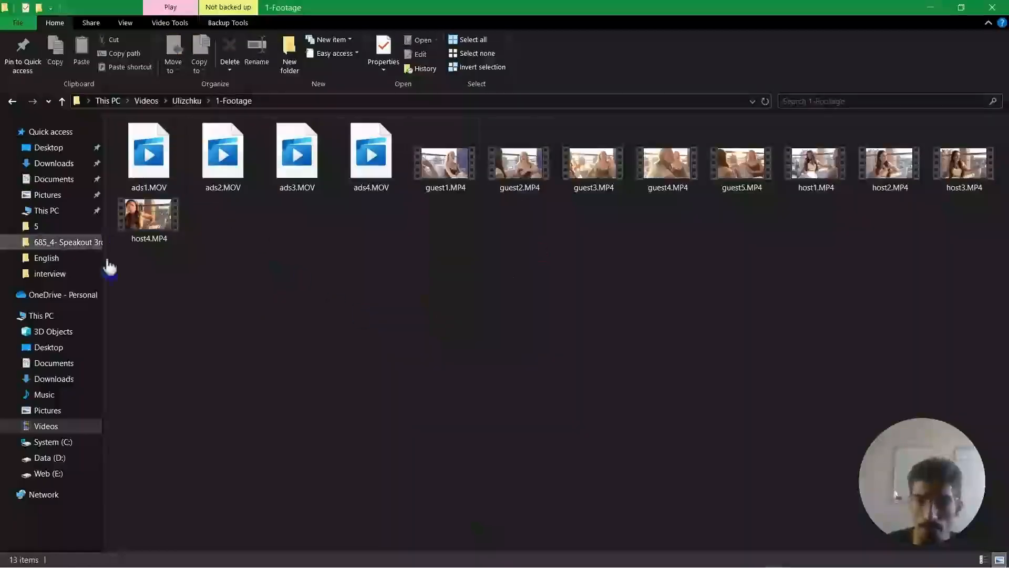
left_click(168, 223)
left_click_drag(152, 319, 894, 221)
left_click(658, 362)
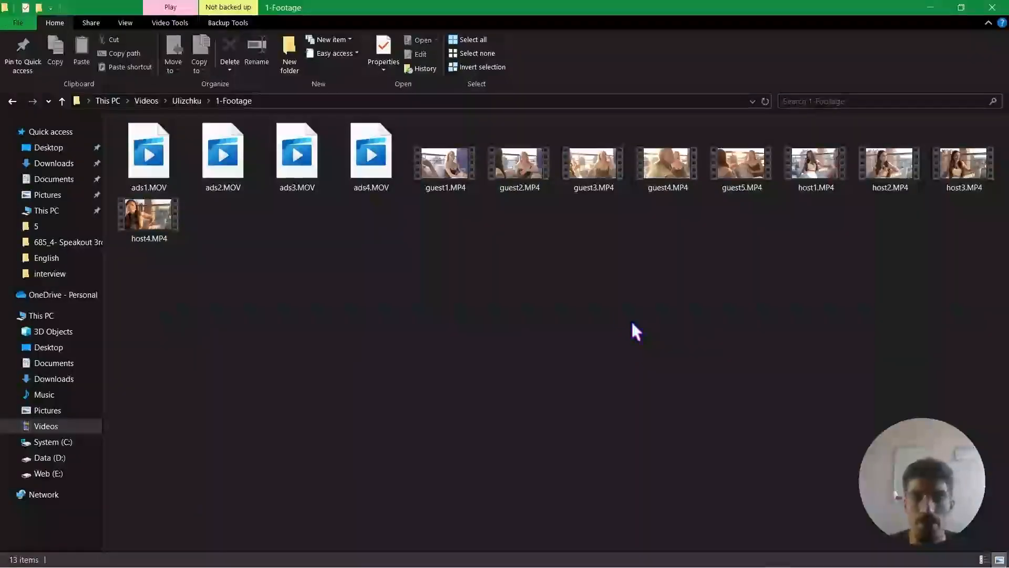
Examine the guest1 to guest5 and host1 to host4 MP4 clips in the 1-Footage folder.
left_click_drag(438, 231, 752, 179)
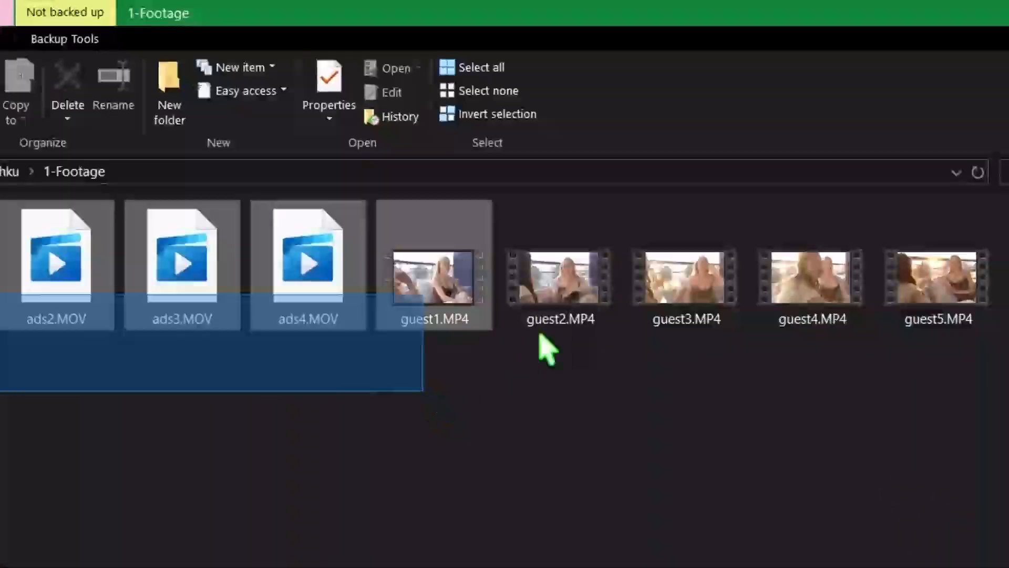
left_click_drag(961, 321, 962, 318)
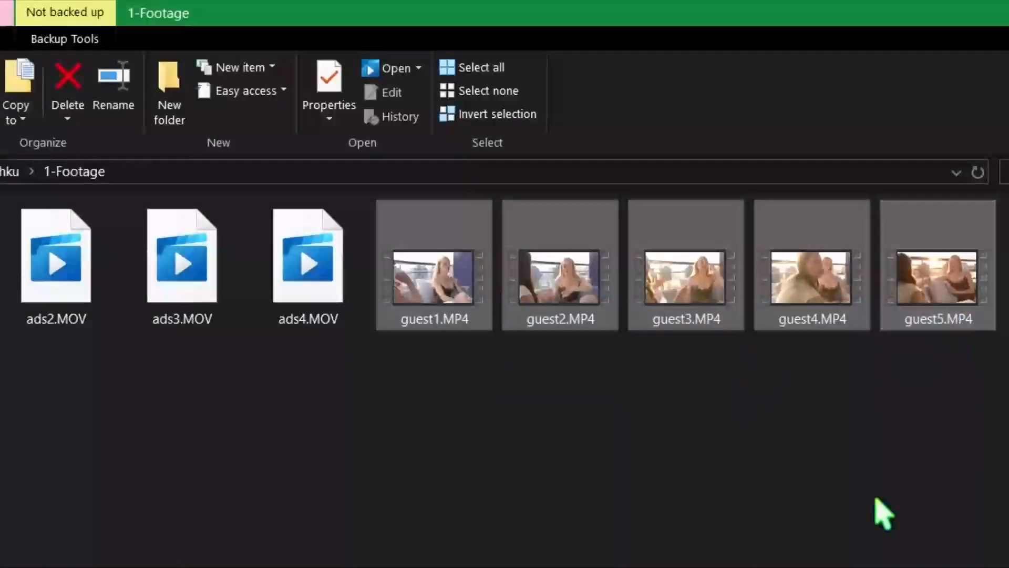
left_click(885, 513)
left_click(433, 287)
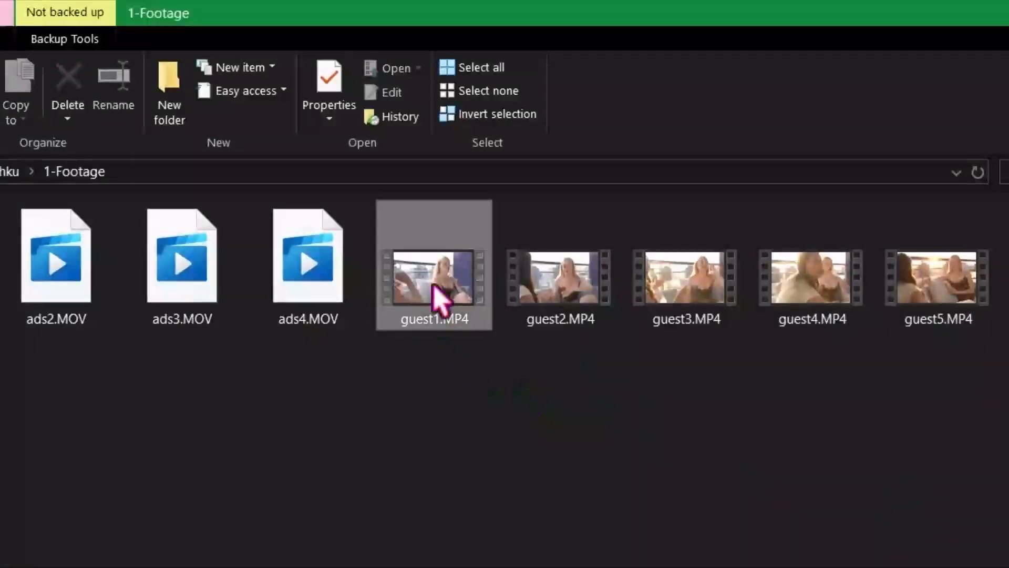
left_click(956, 279)
left_click(1003, 368)
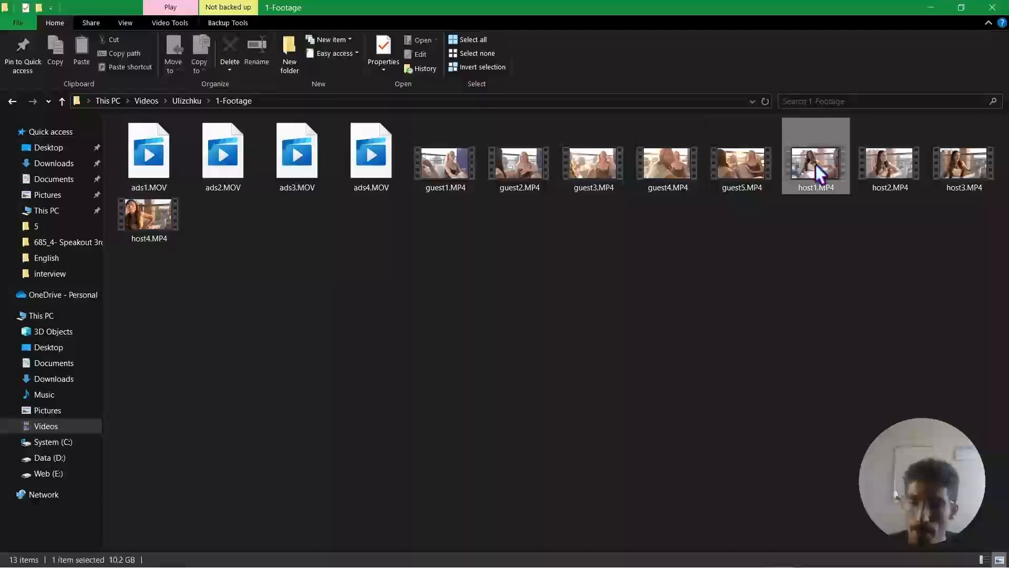
left_click(816, 165)
left_click(149, 218)
left_click(364, 330)
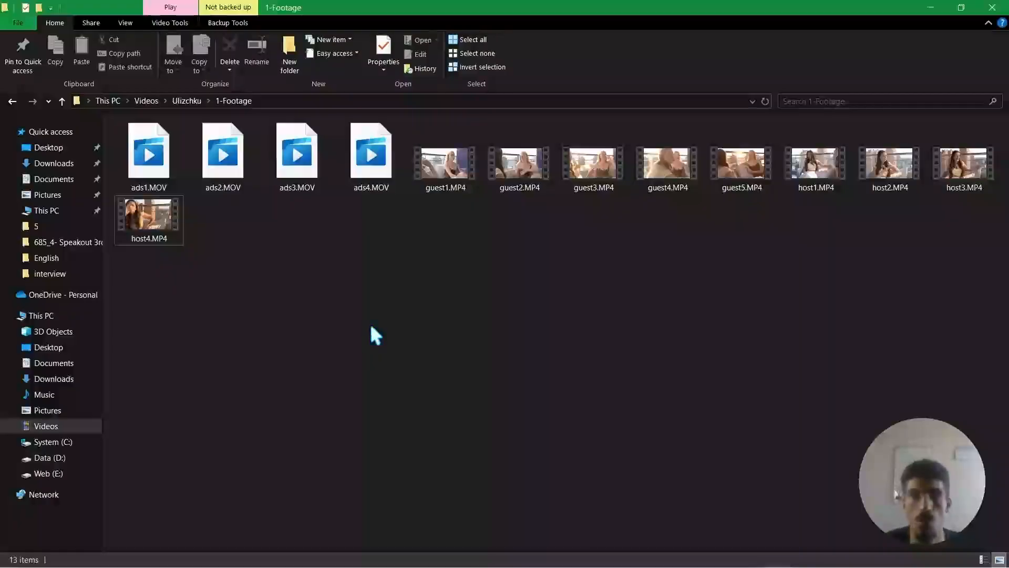
Examine the ads1 to ads4 MOV clips one by one and return to the Ulizchku folder.
left_click(149, 157)
left_click(231, 167)
left_click(298, 171)
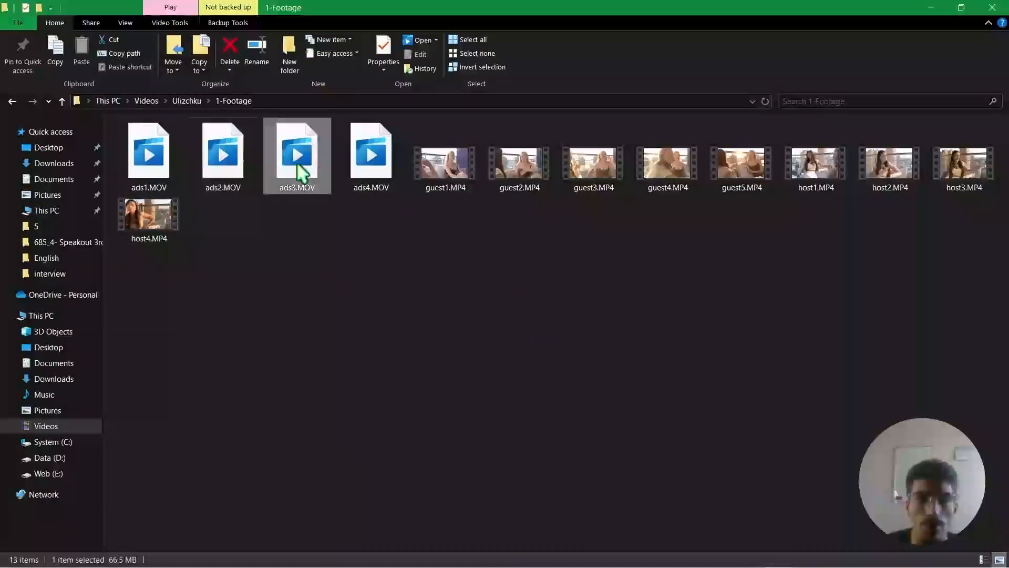
left_click(368, 165)
left_click(369, 265)
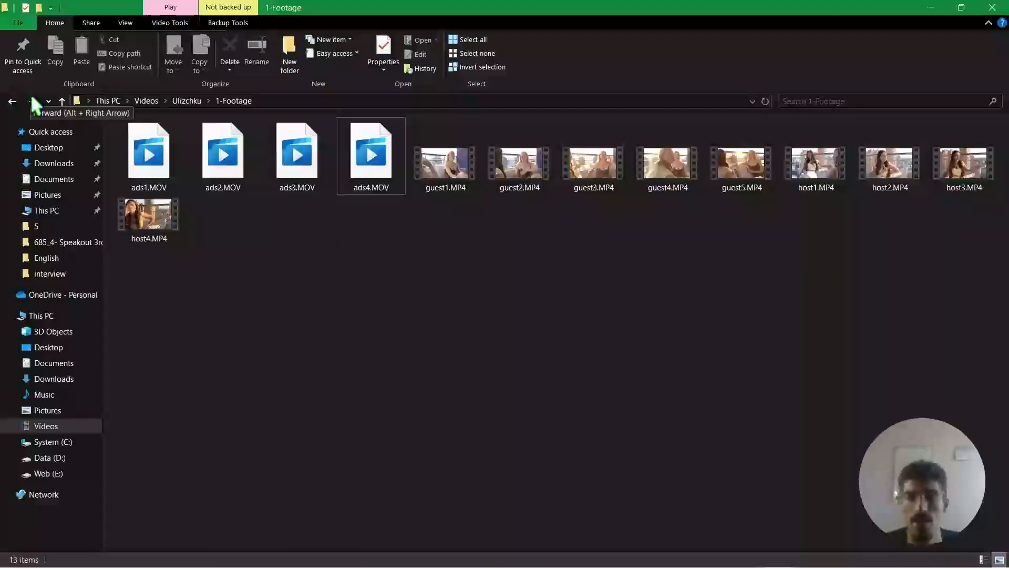
left_click(12, 102)
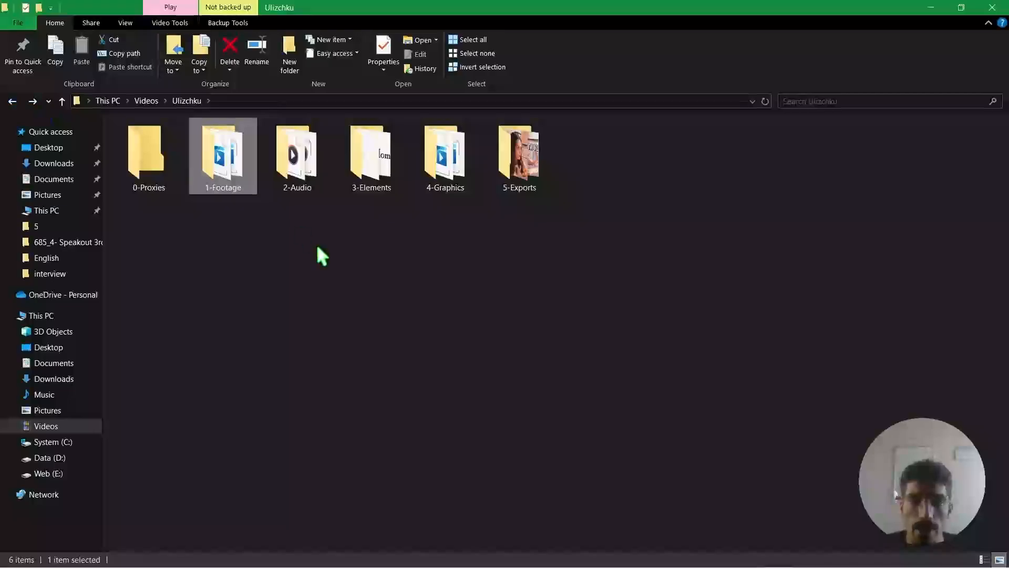
Open the 2-Audio folder and examine its guest and host WAV recordings.
double_click(309, 184)
left_click_drag(117, 410, 983, 143)
left_click(722, 275)
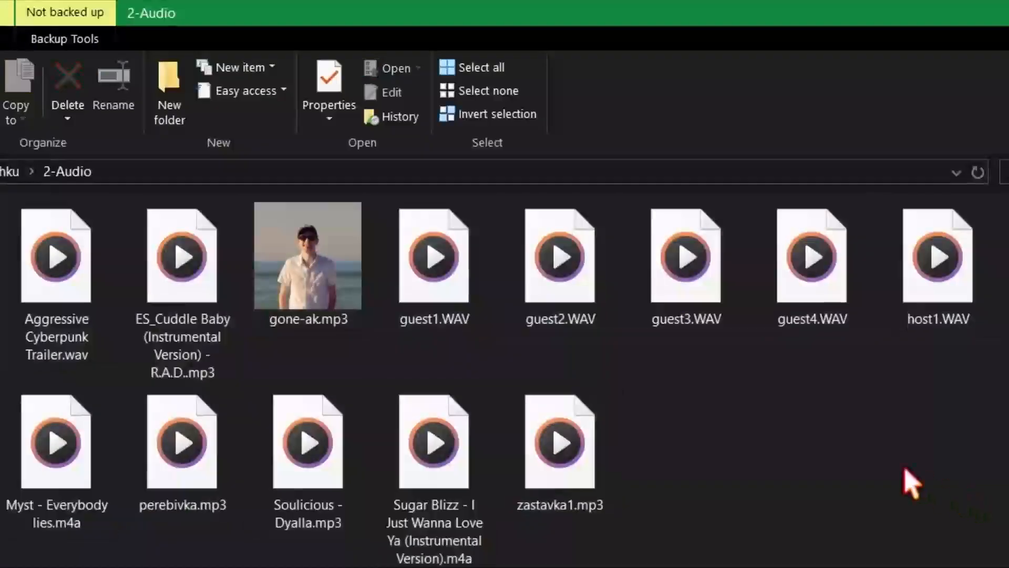
left_click_drag(431, 351, 861, 275)
left_click_drag(941, 414, 988, 275)
Examine the music tracks and zastavka1.mp3 in the 2-Audio folder, and return to the Ulizchku folder.
left_click(258, 391)
left_click_drag(143, 402, 542, 258)
left_click(424, 408)
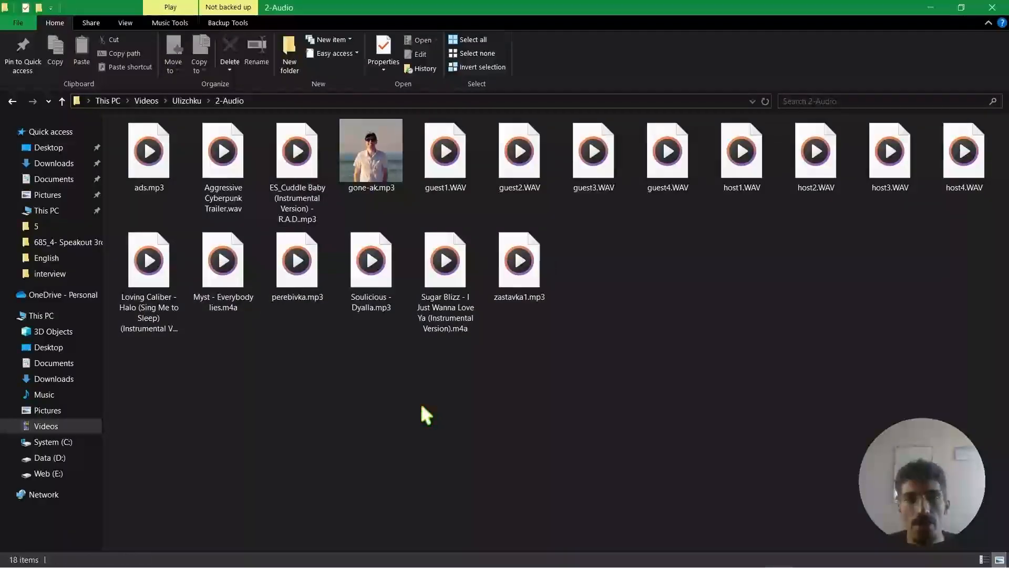
left_click_drag(508, 356, 522, 273)
left_click(620, 336)
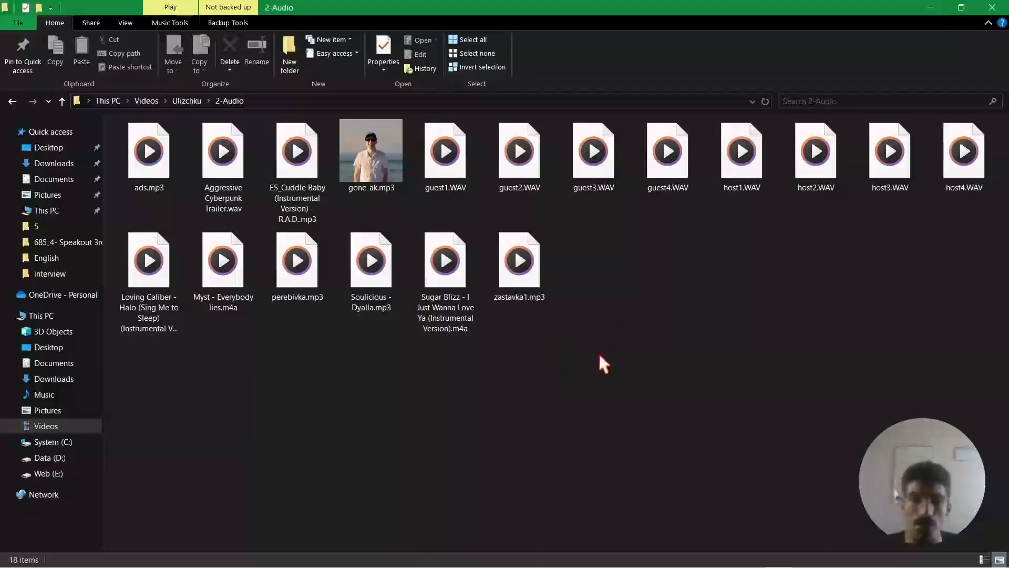
left_click(13, 100)
Open the 3-Elements folder, look over the Bassa and Lotus Home logo images, and return to the Ulizchku folder.
double_click(372, 156)
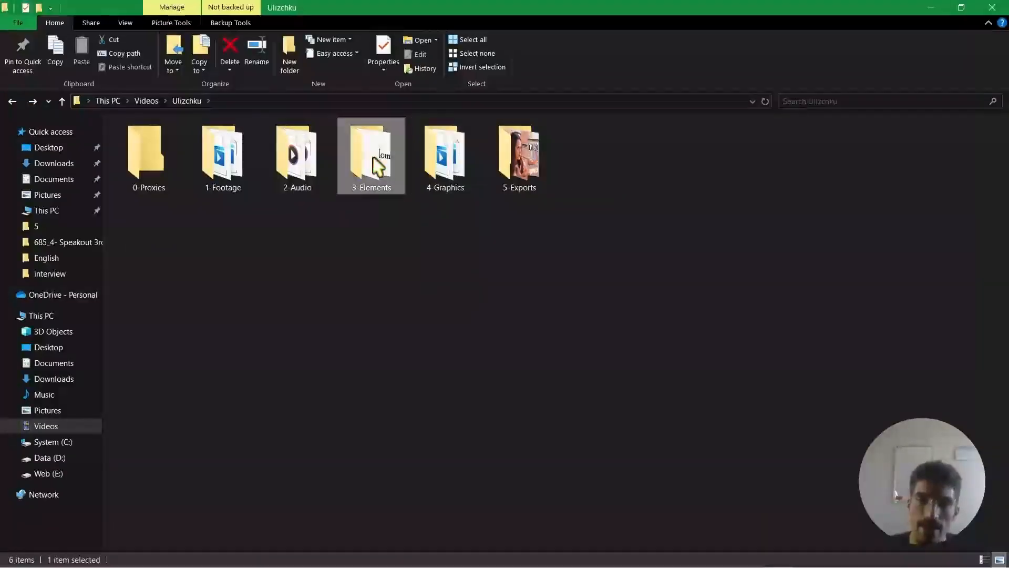
left_click_drag(565, 131, 588, 176)
left_click(530, 287)
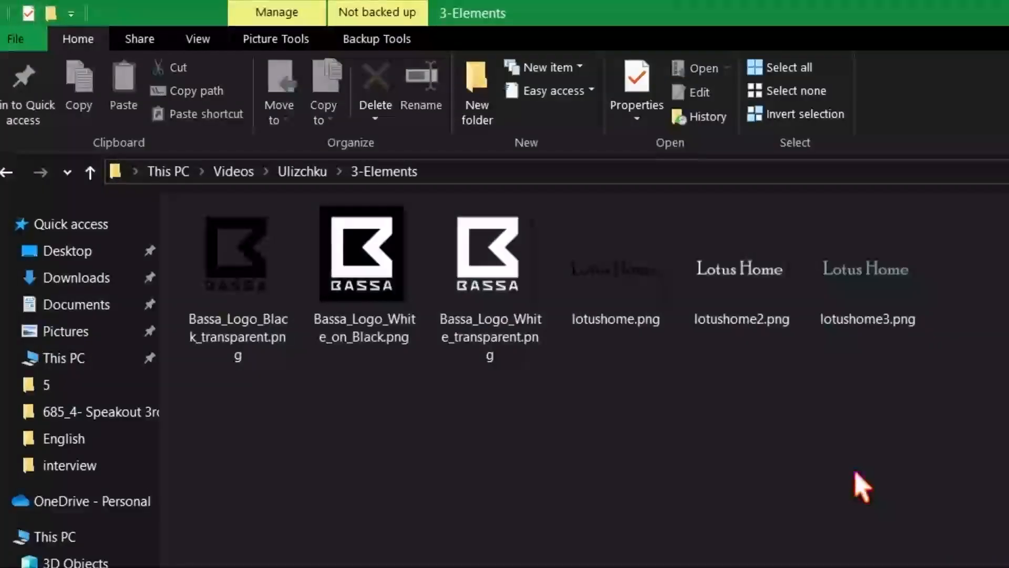
left_click_drag(251, 472, 909, 275)
left_click(806, 473)
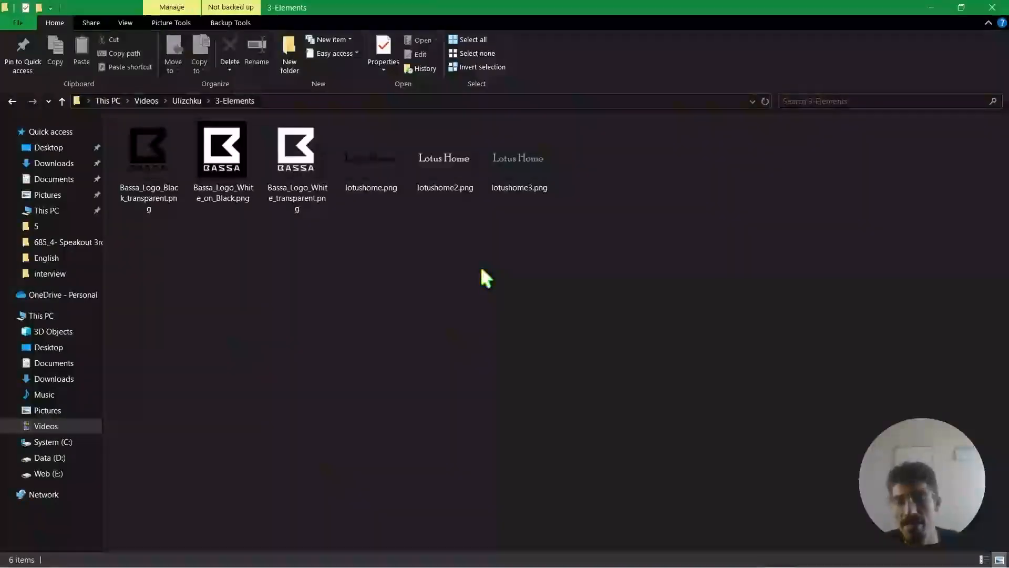
left_click(12, 101)
Open the 4-Graphics folder and look over its animated video graphics.
left_click(462, 241)
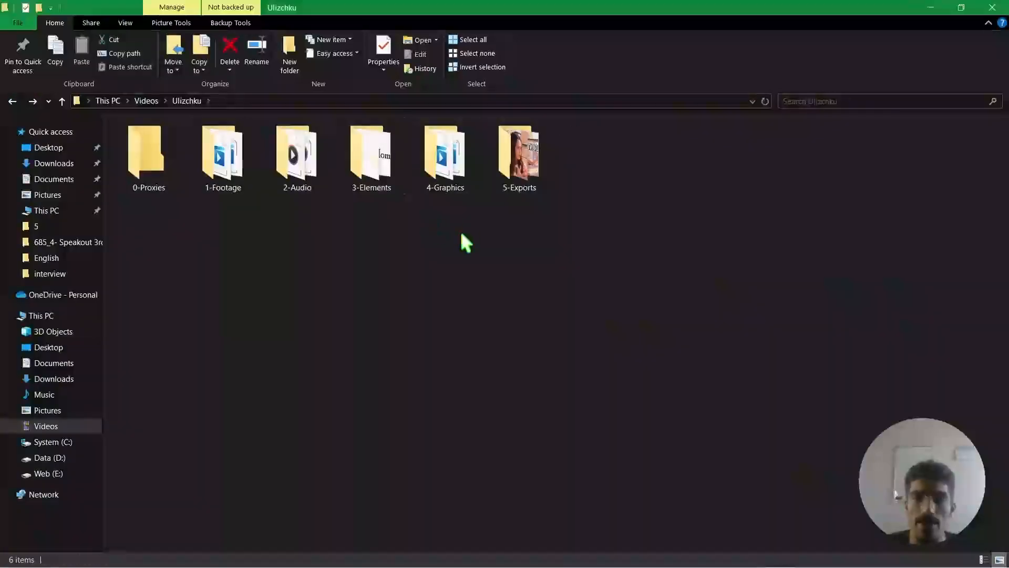
double_click(452, 173)
left_click_drag(153, 282, 967, 179)
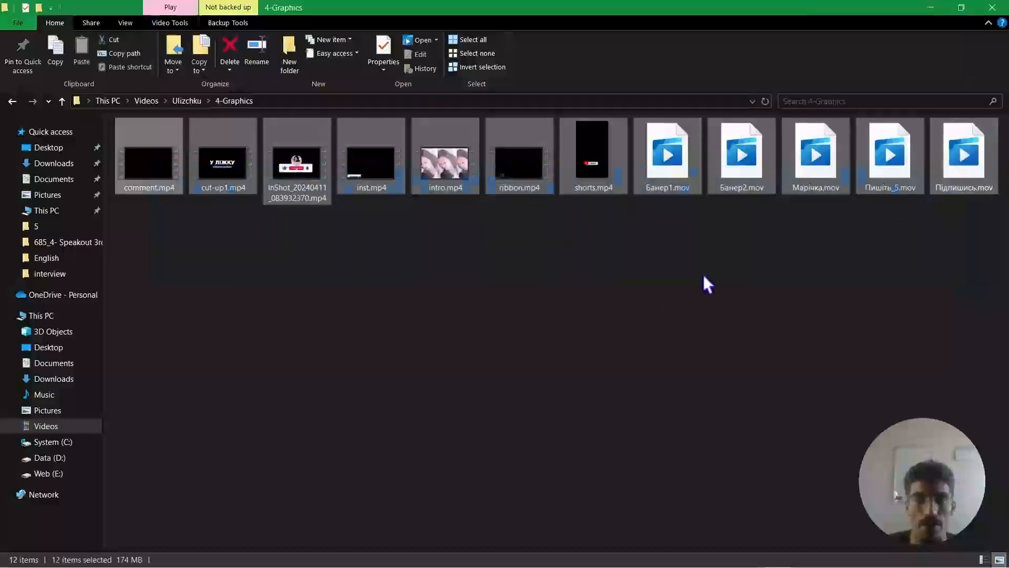
left_click(583, 319)
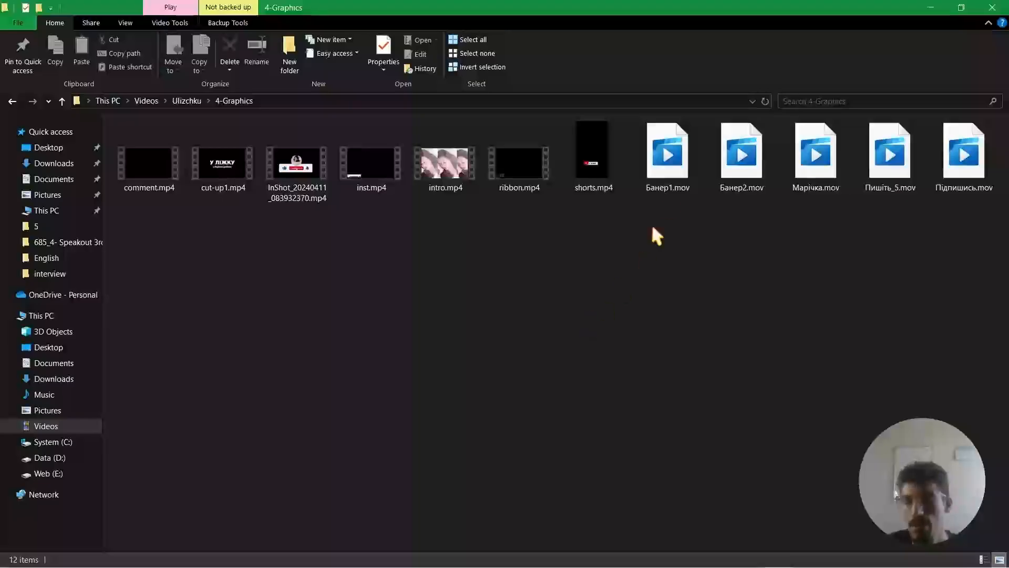
Play shorts.mp4, skip ahead through the clip, and close the video player.
left_click(593, 163)
double_click(591, 157)
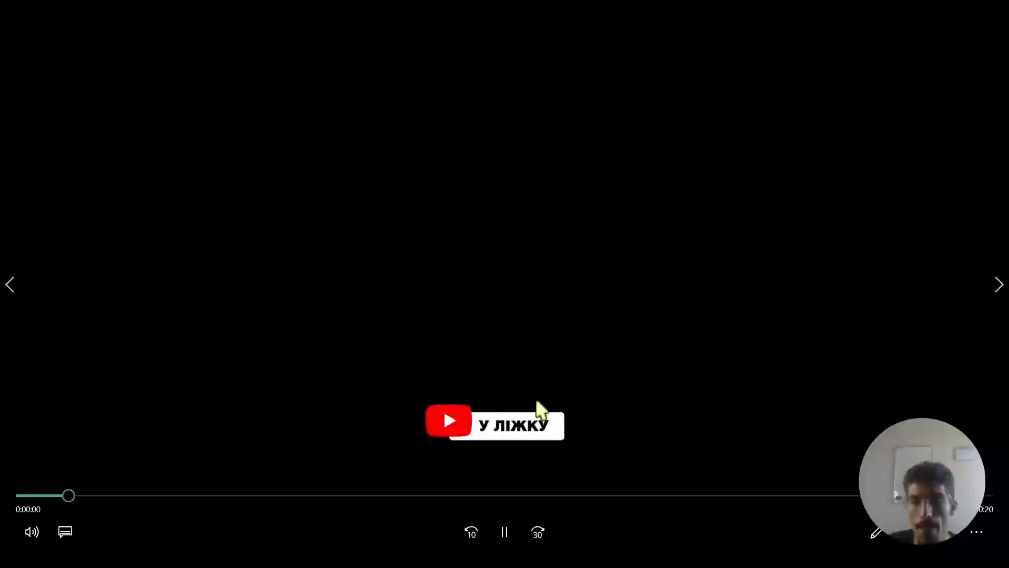
left_click(378, 496)
left_click(757, 496)
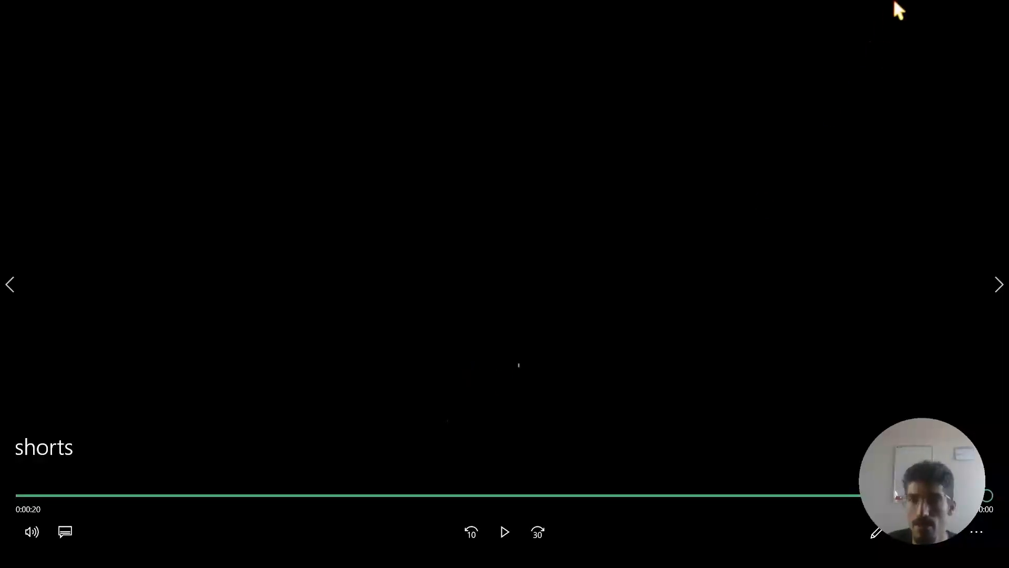
left_click(991, 9)
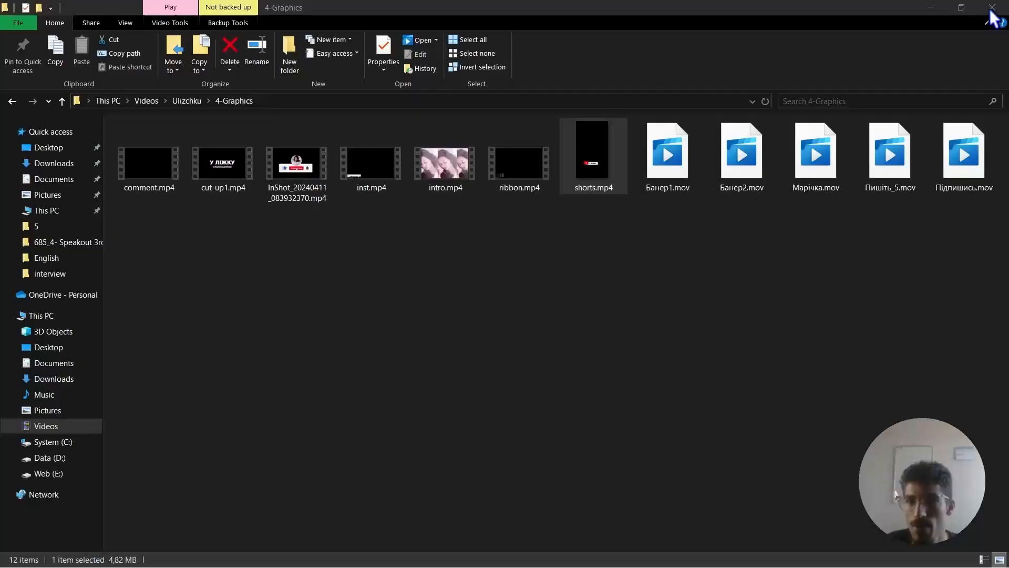
Return to the Ulizchku folder and open the 5-Exports folder to view its exported videos.
left_click(690, 285)
key("alt+Left")
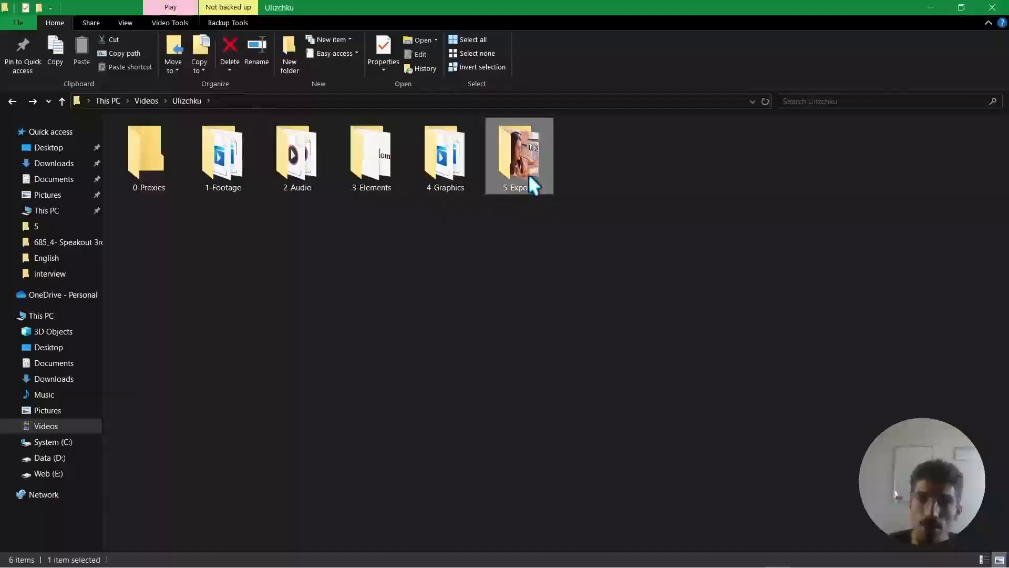
double_click(528, 173)
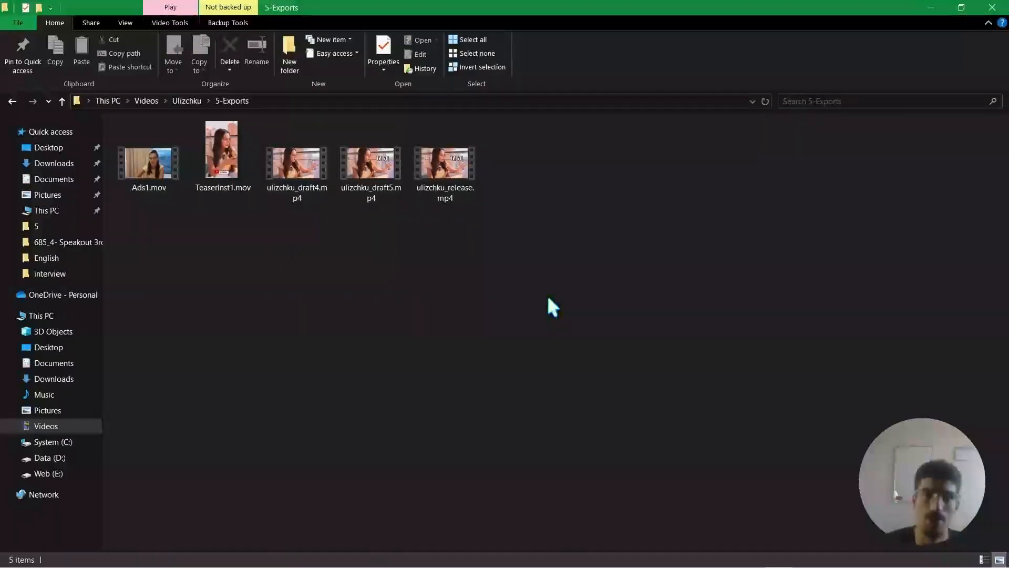
Examine the exported videos in the 5-Exports folder, checking the file details of the draft and release versions.
left_click_drag(157, 264, 487, 180)
left_click(547, 302)
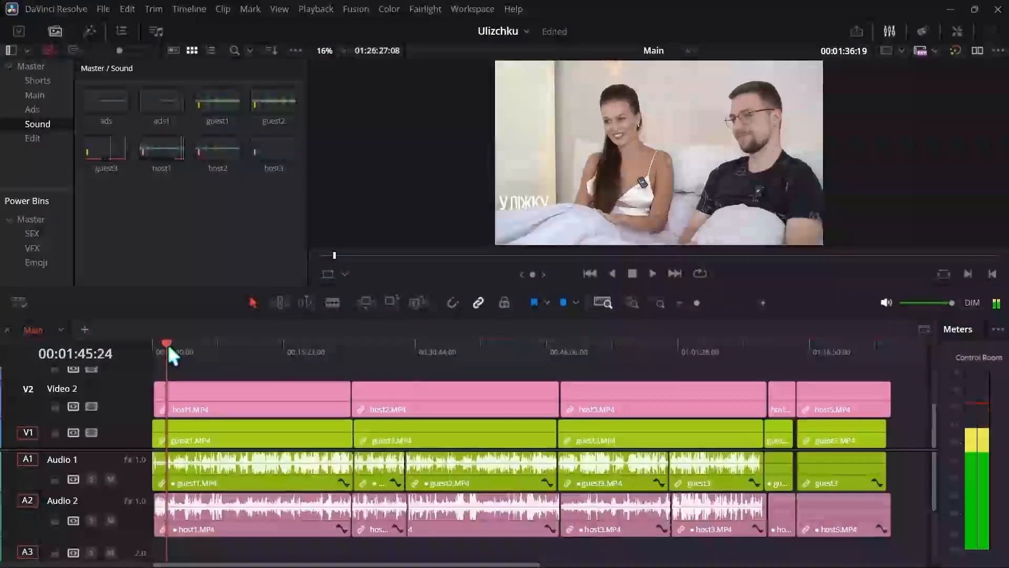
left_click_drag(168, 344, 191, 346)
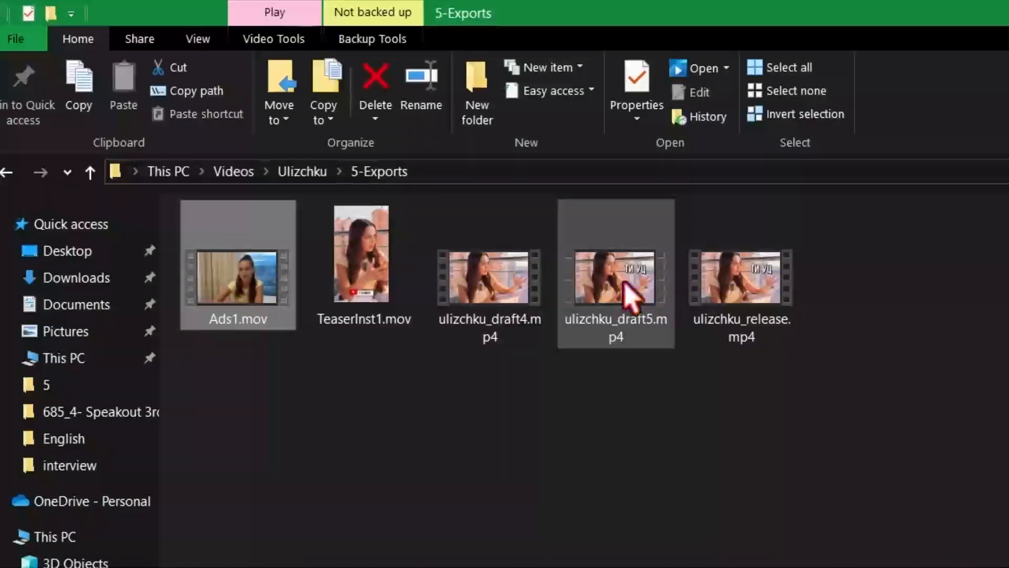
mouse_move(626, 286)
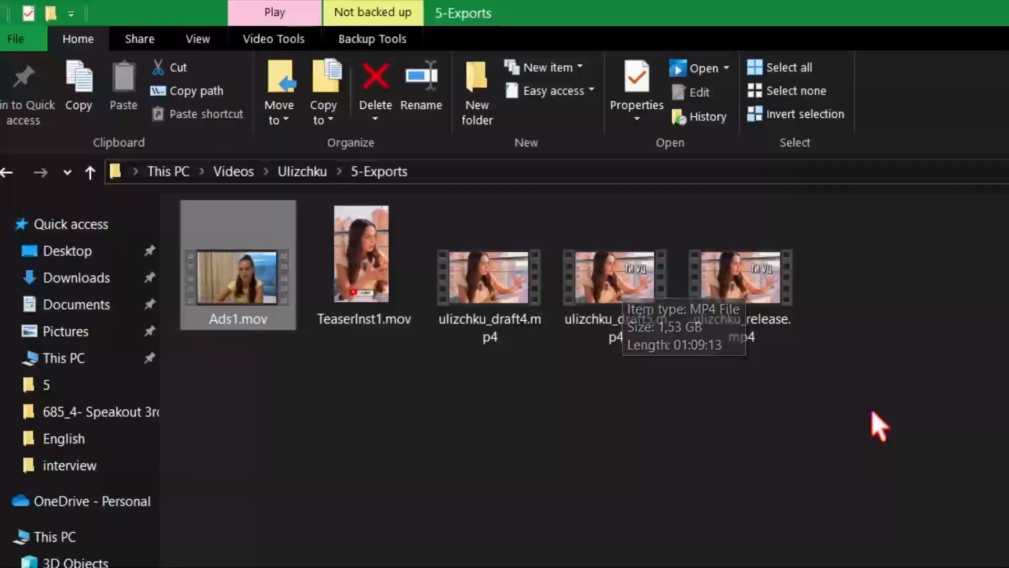
left_click(847, 385)
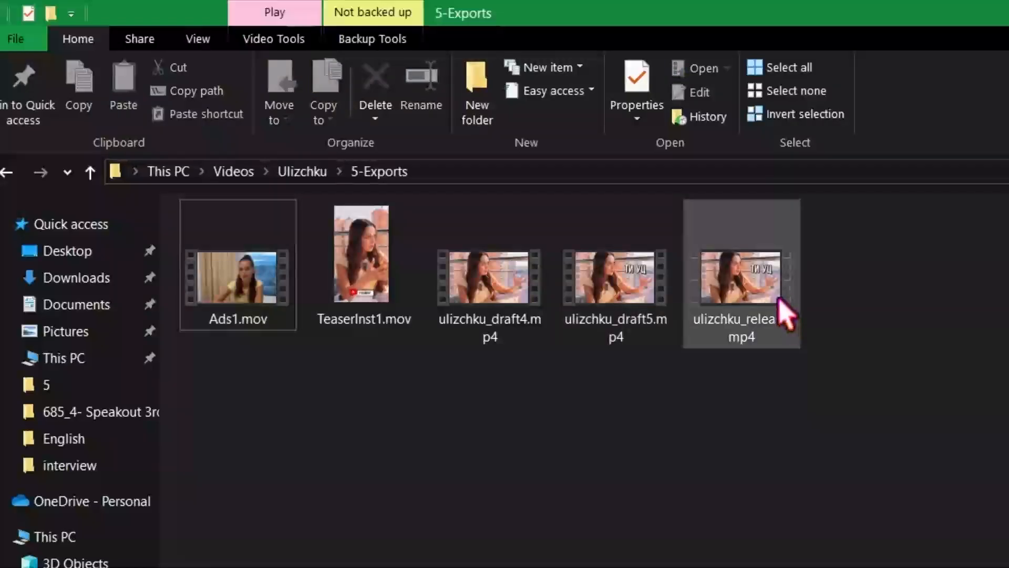
mouse_move(781, 307)
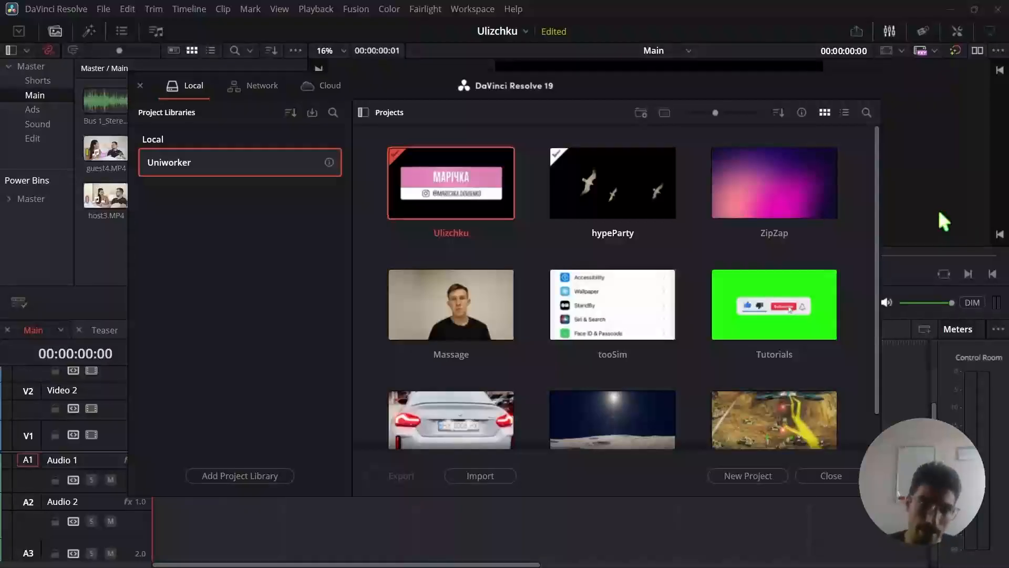
In DaVinci Resolve's Project Manager, open the hypeParty project with Dynamic Project Switching enabled, and switch back to the Ulizchku project.
key("shift+1")
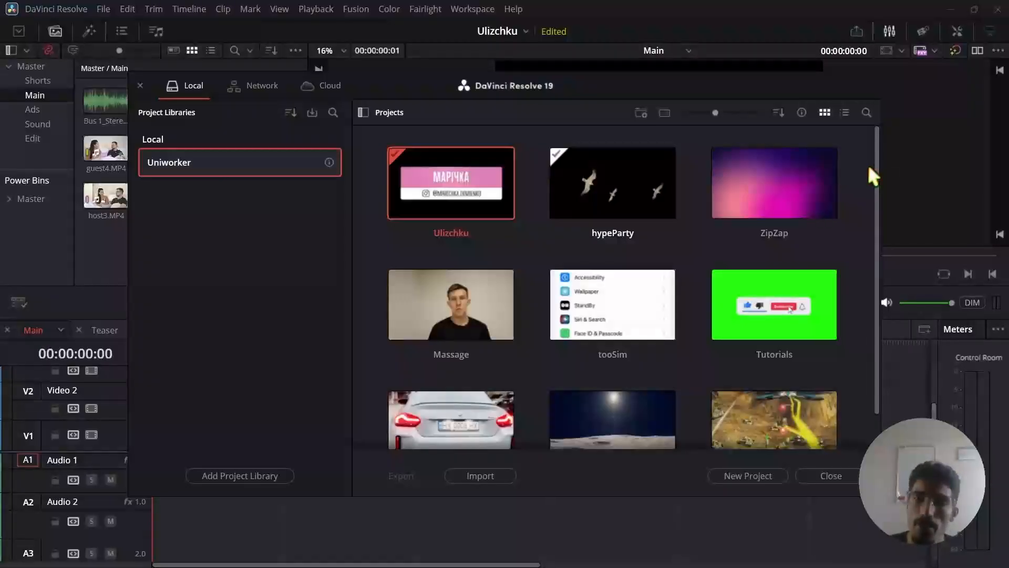
right_click(617, 178)
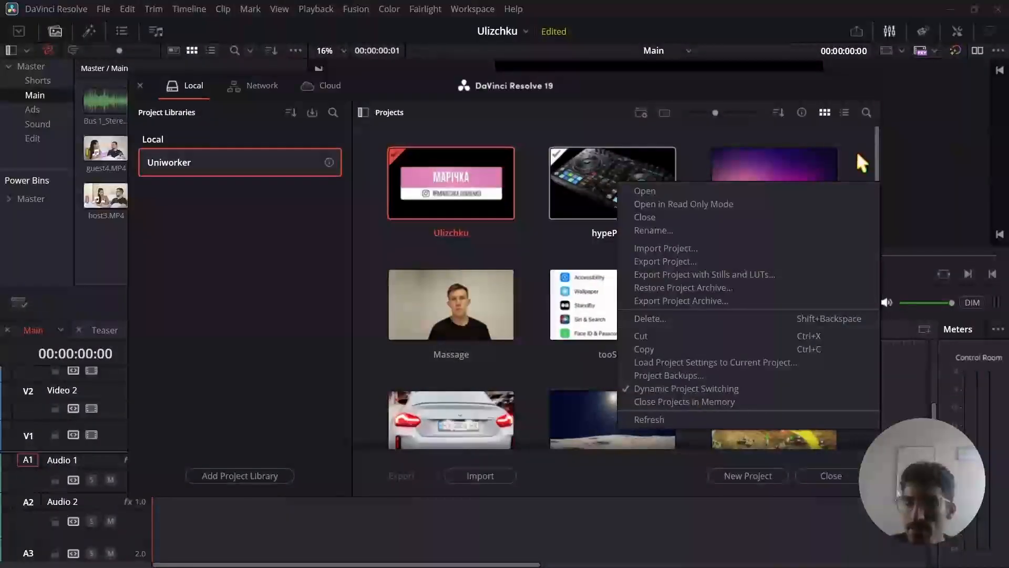
left_click(858, 153)
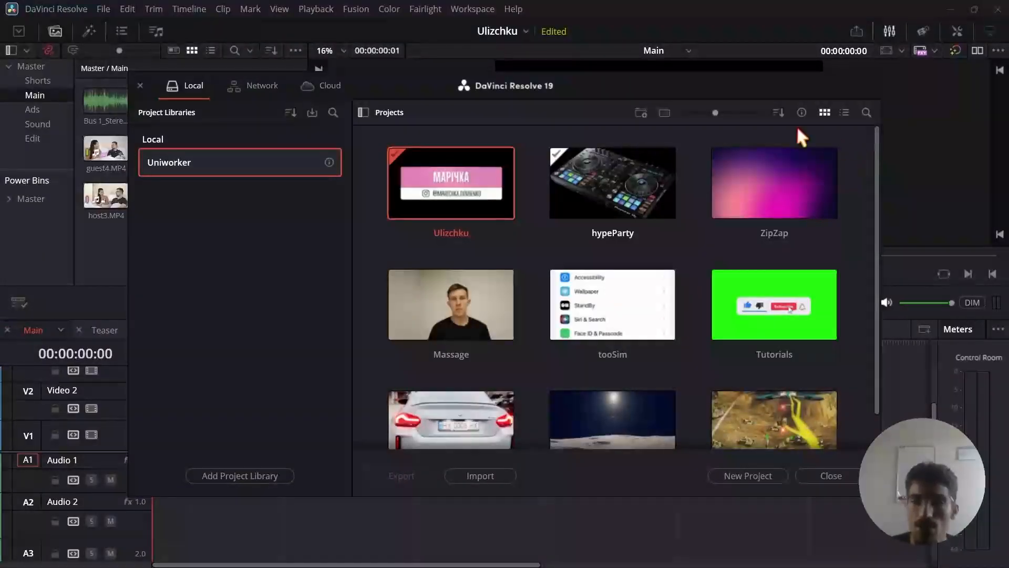
double_click(626, 179)
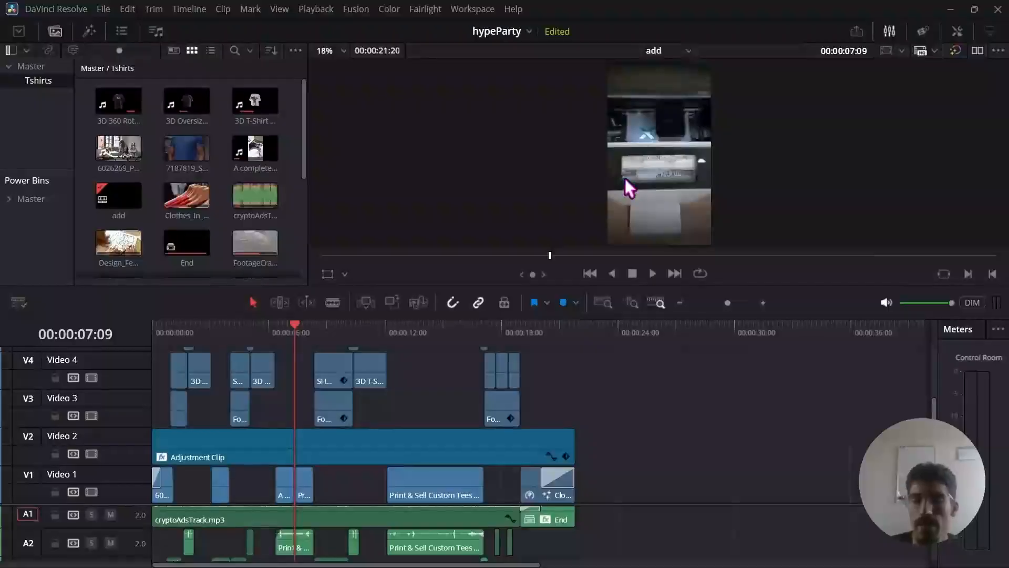
left_click(302, 330)
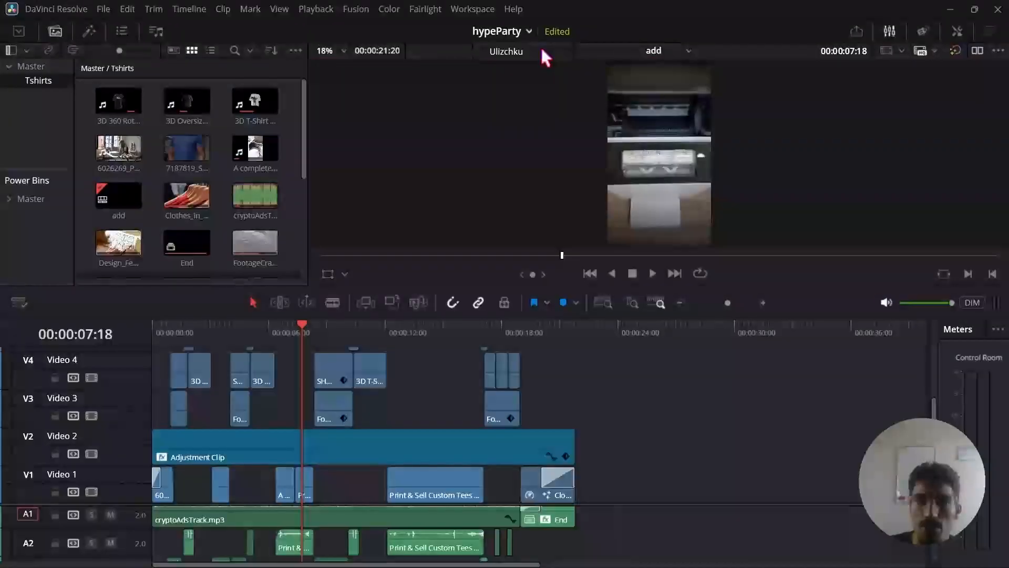
left_click(414, 82)
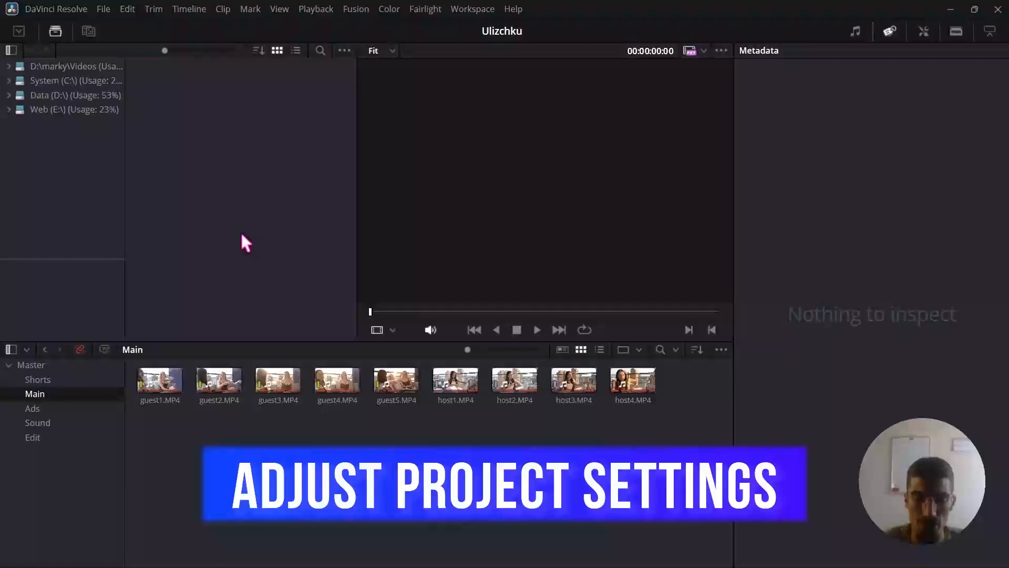
Open the Project Settings of the Ulizchku project at Master Settings.
key("shift+9")
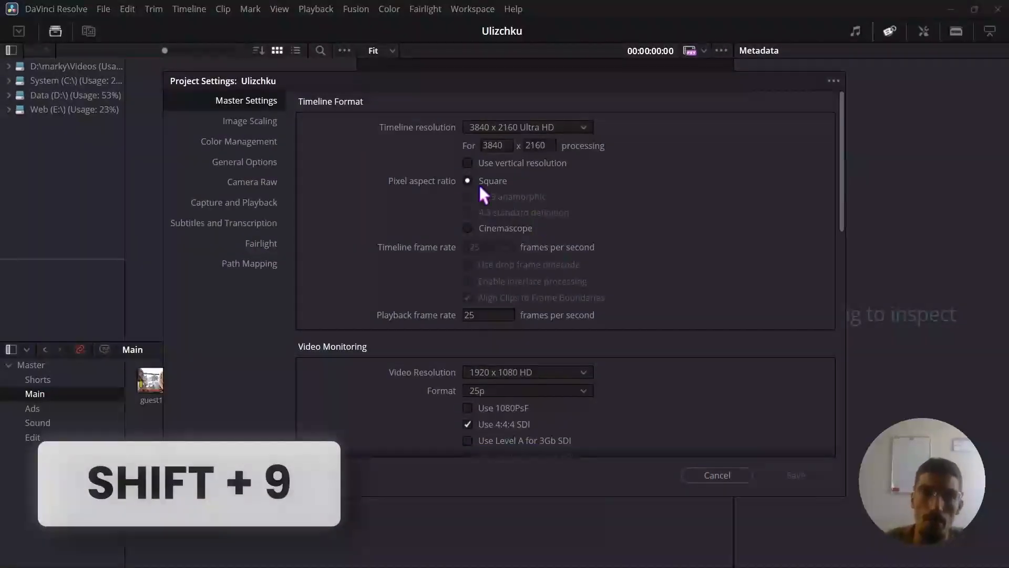
left_click_drag(451, 83, 417, 76)
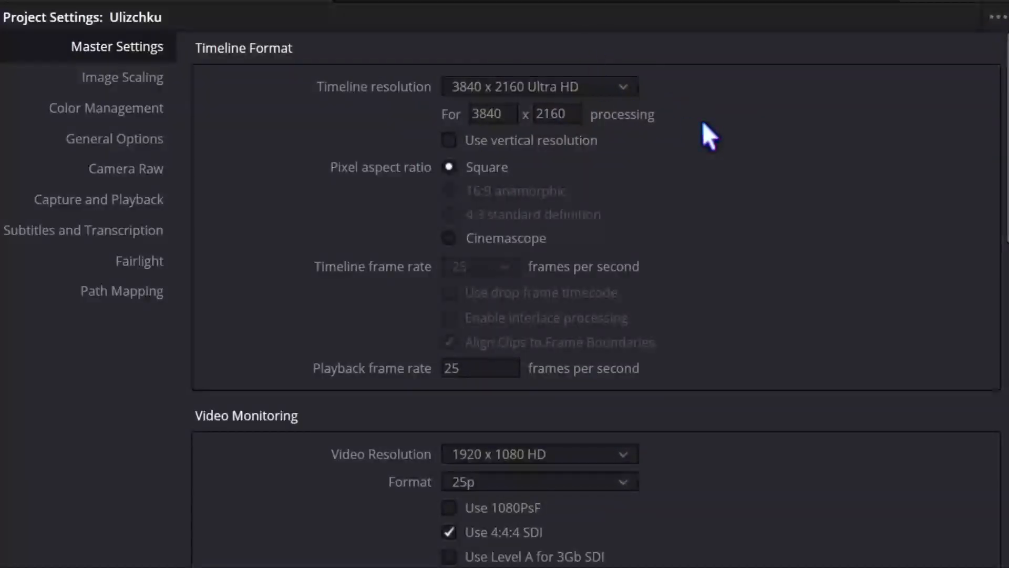
Try the vertical timeline resolution and the Cinemascope pixel aspect ratio, restoring horizontal resolution and Square pixels.
left_click(449, 140)
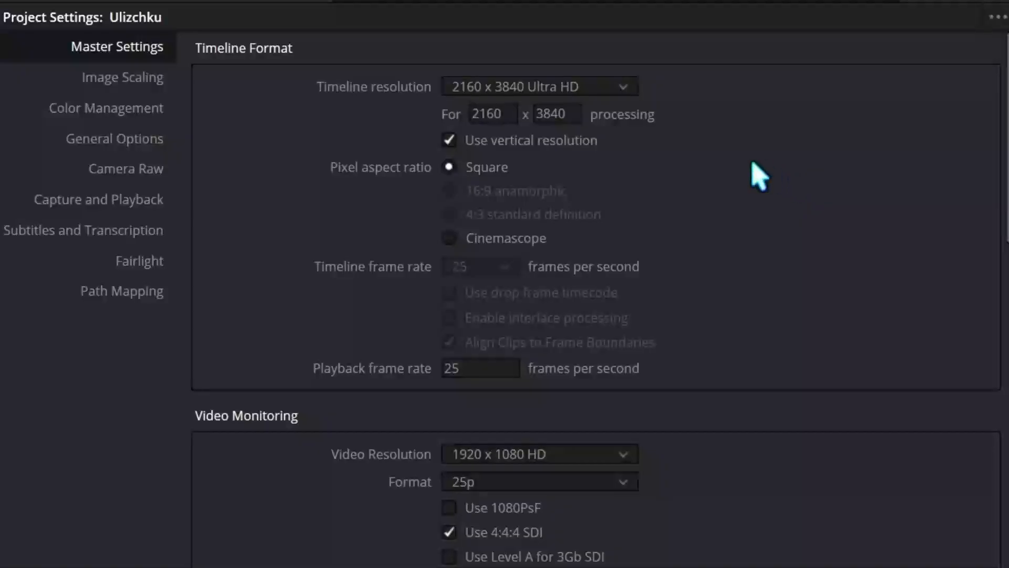
left_click(448, 141)
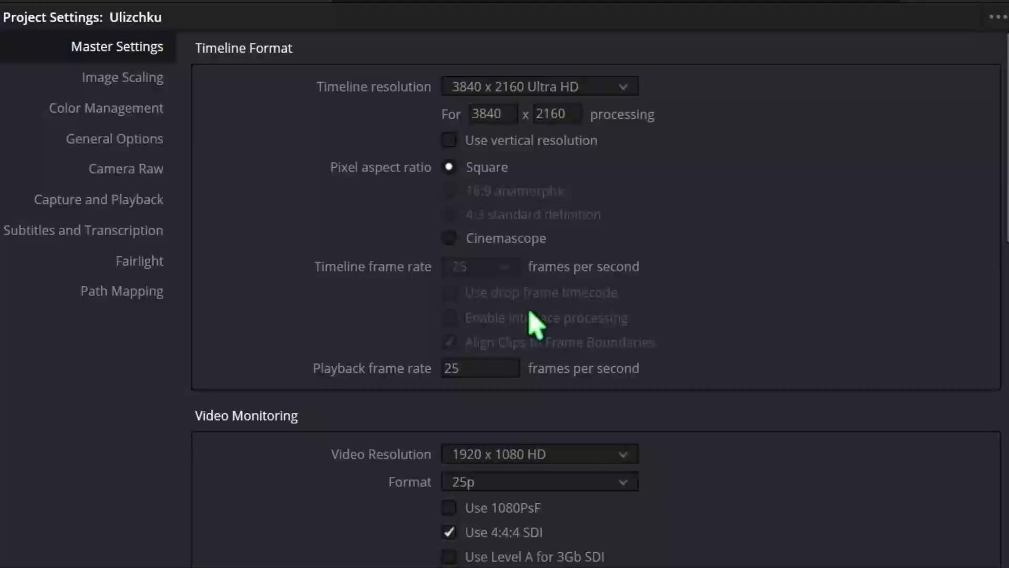
left_click(449, 238)
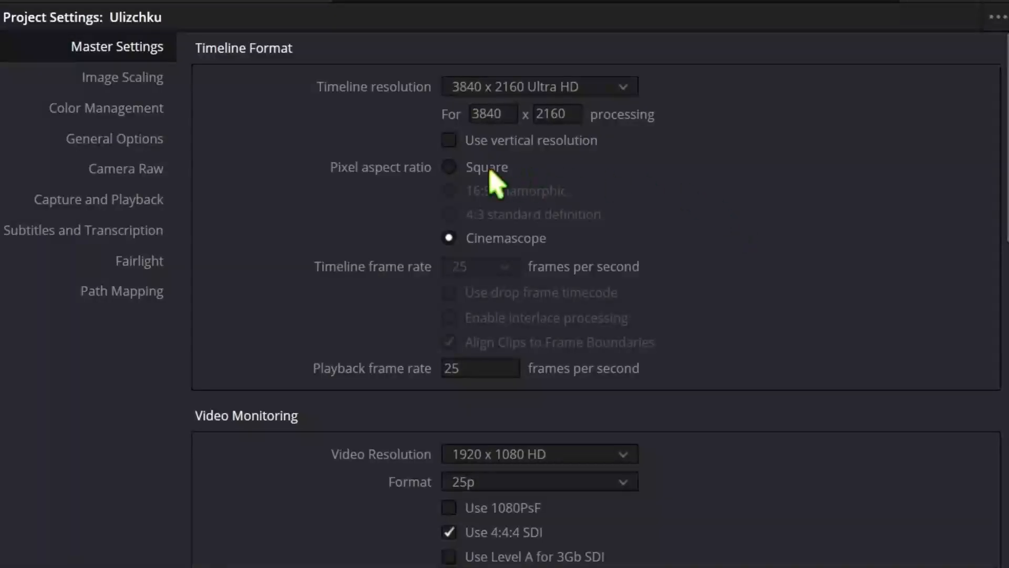
left_click(452, 165)
left_click(508, 368)
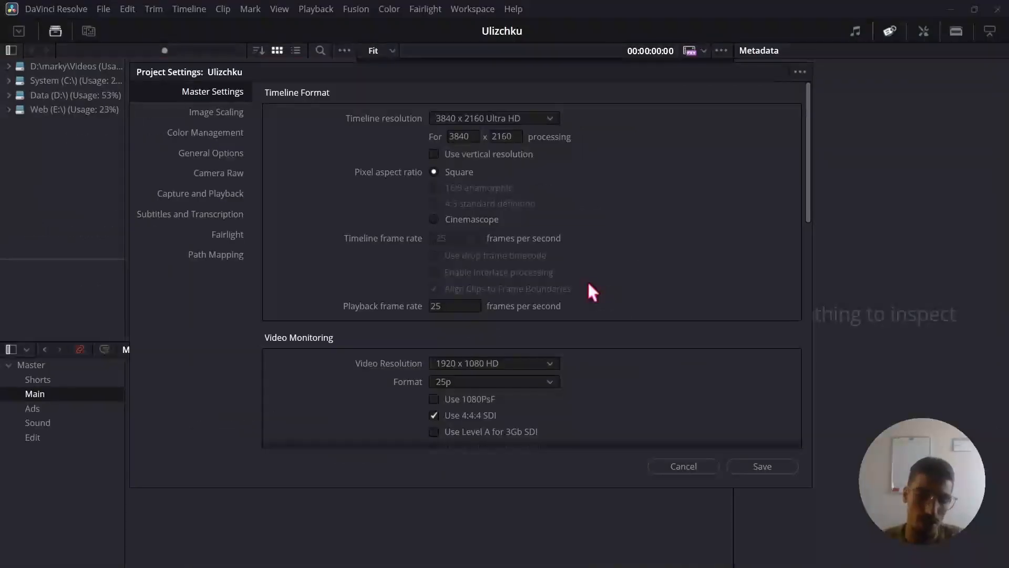
Switch to File Explorer and check the frame size and frame rate of guest3.MP4 in the 1-Footage folder's file details.
key("alt+Tab")
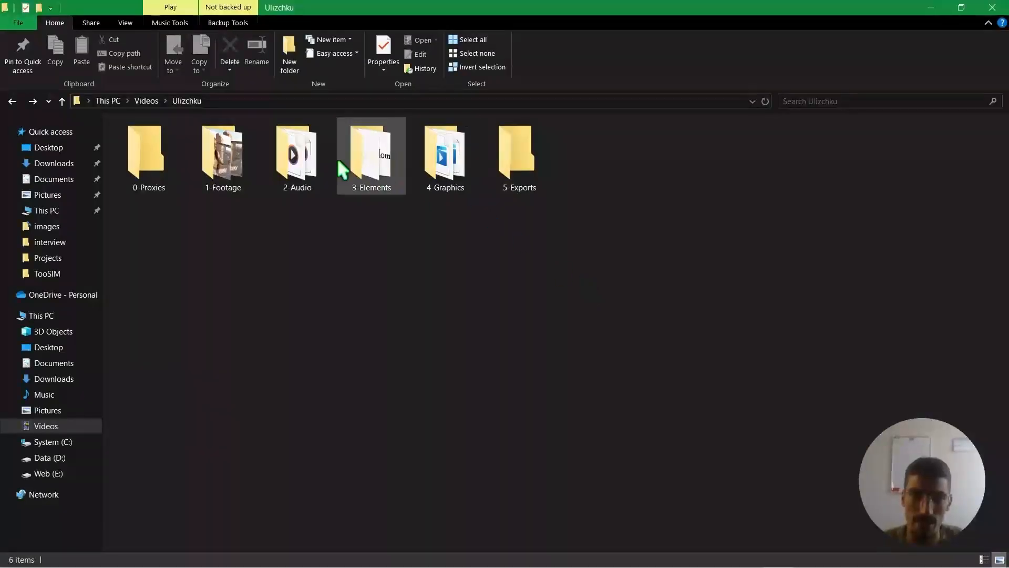
double_click(229, 157)
left_click(293, 159)
right_click(293, 159)
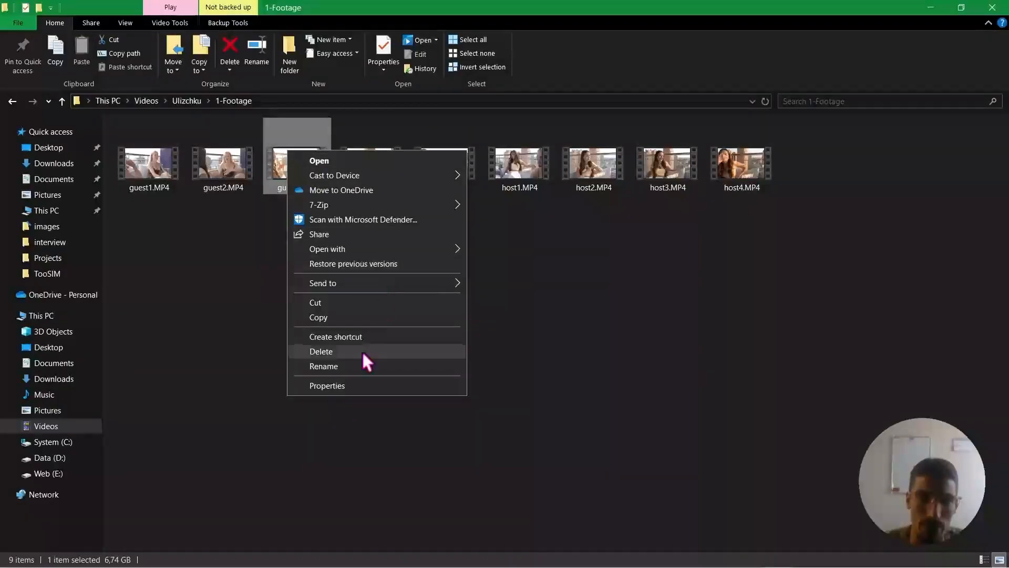
left_click(345, 381)
left_click(374, 181)
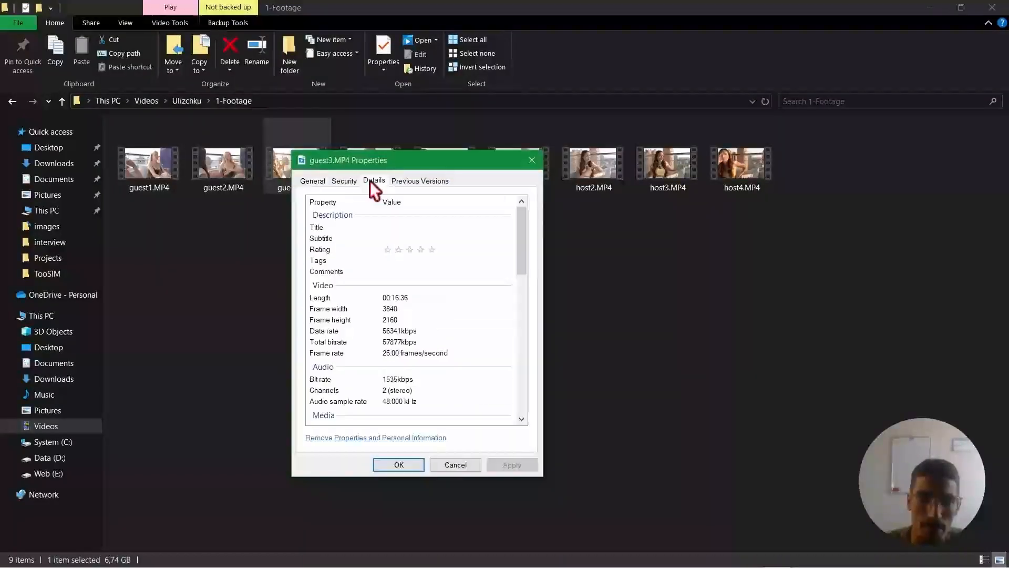
left_click(390, 358)
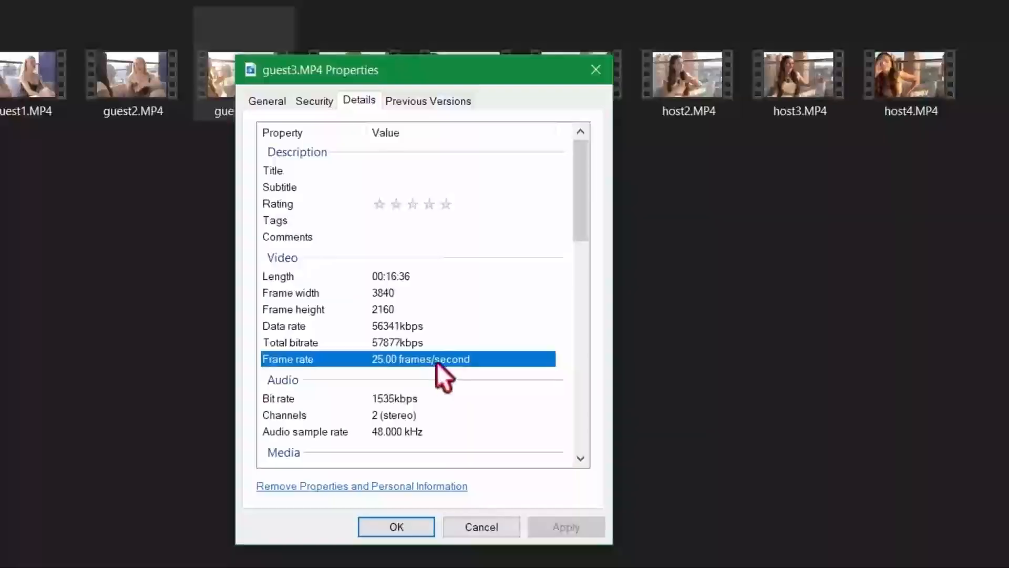
left_click_drag(412, 292, 462, 359)
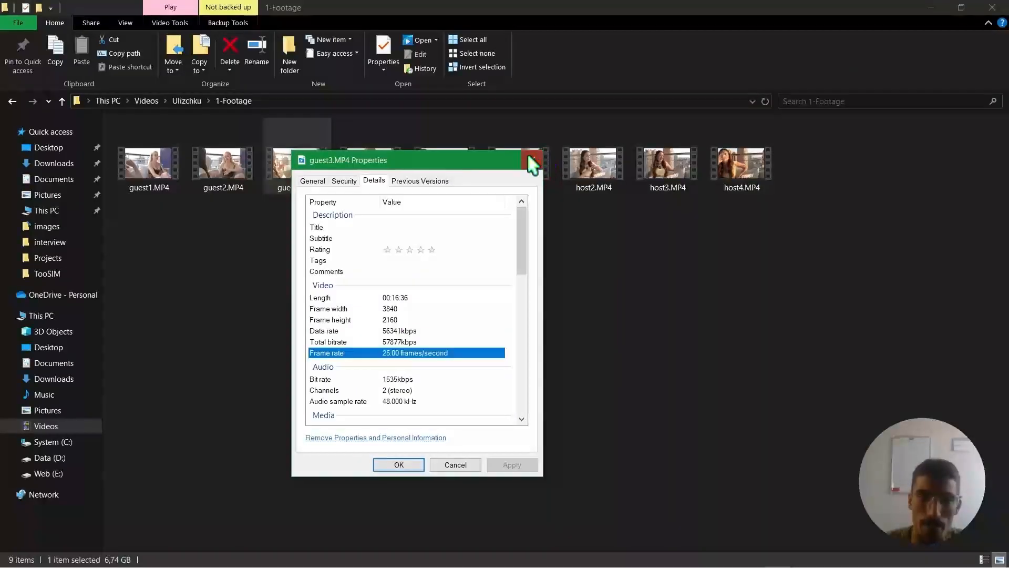
left_click(530, 159)
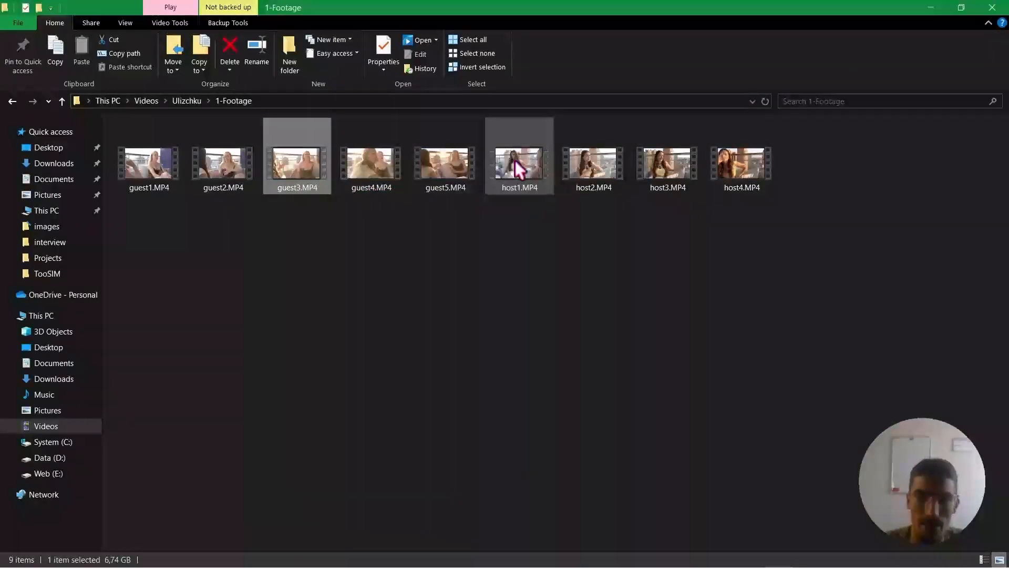
Reopen the detailed properties of guest3.MP4, check its audio sample rate, and close them.
left_click(413, 255)
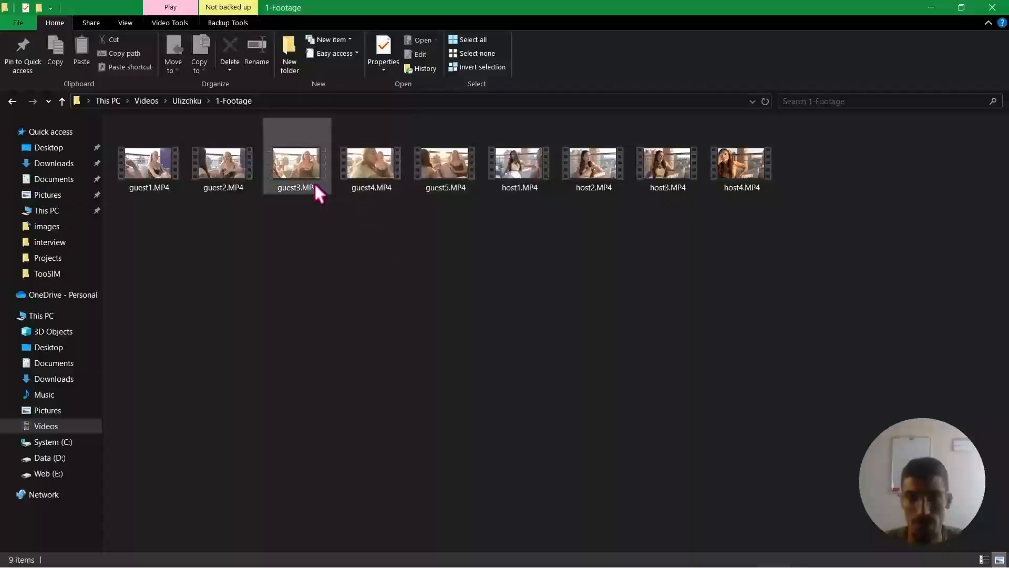
right_click(294, 173)
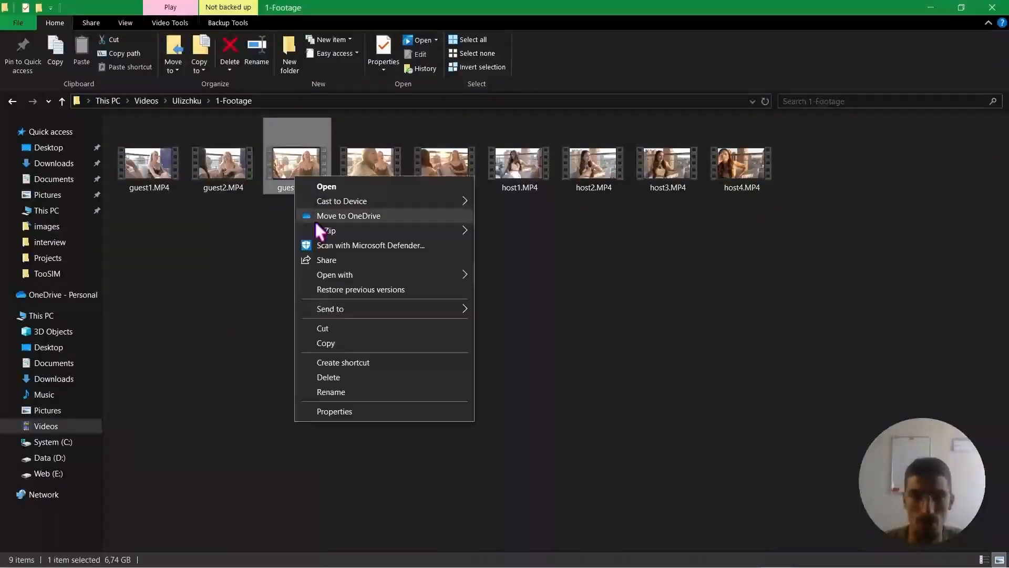
left_click(348, 412)
left_click(381, 206)
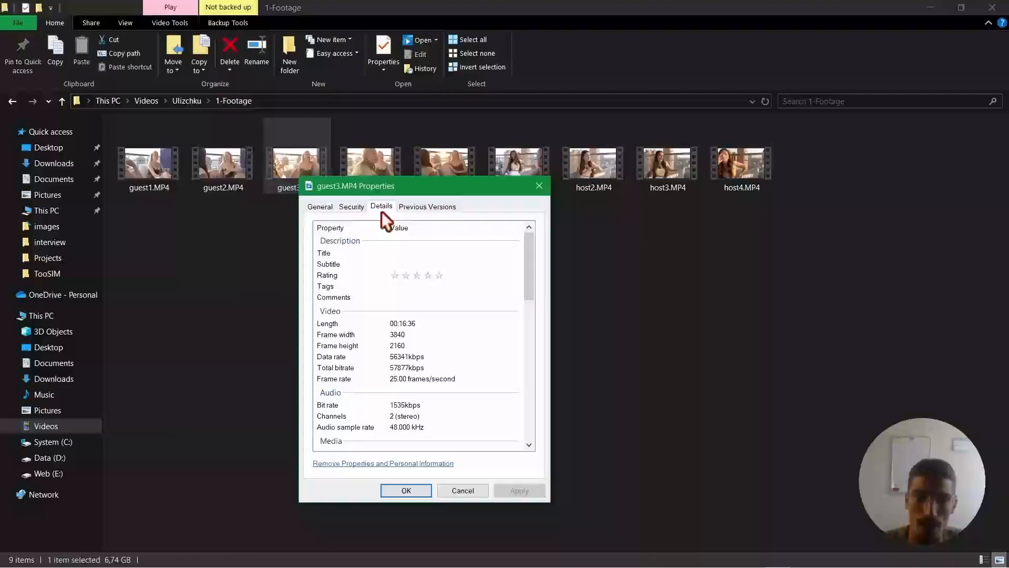
scroll(444, 316, "down", 6)
scroll(443, 333, "up", 3)
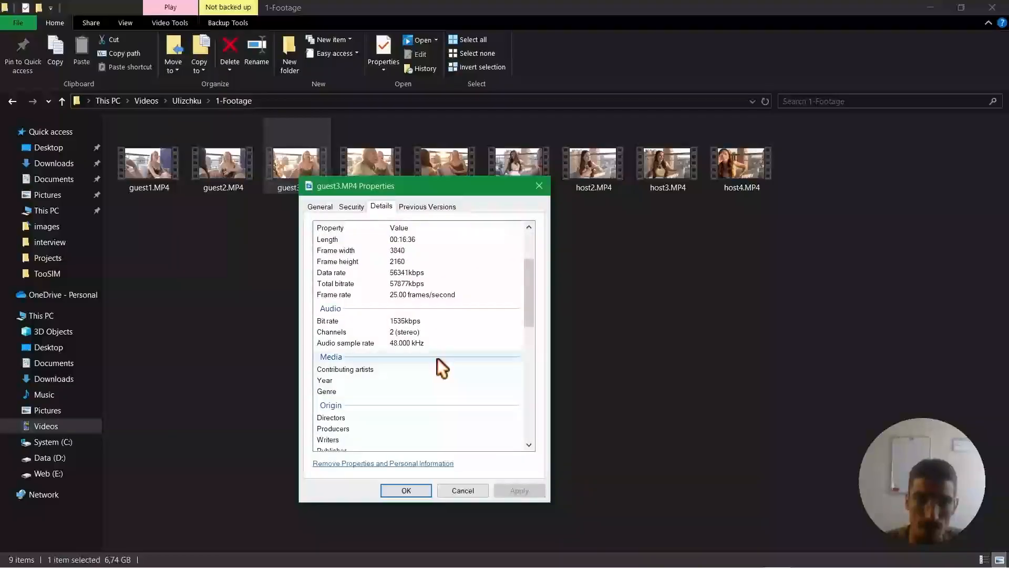
left_click(336, 345)
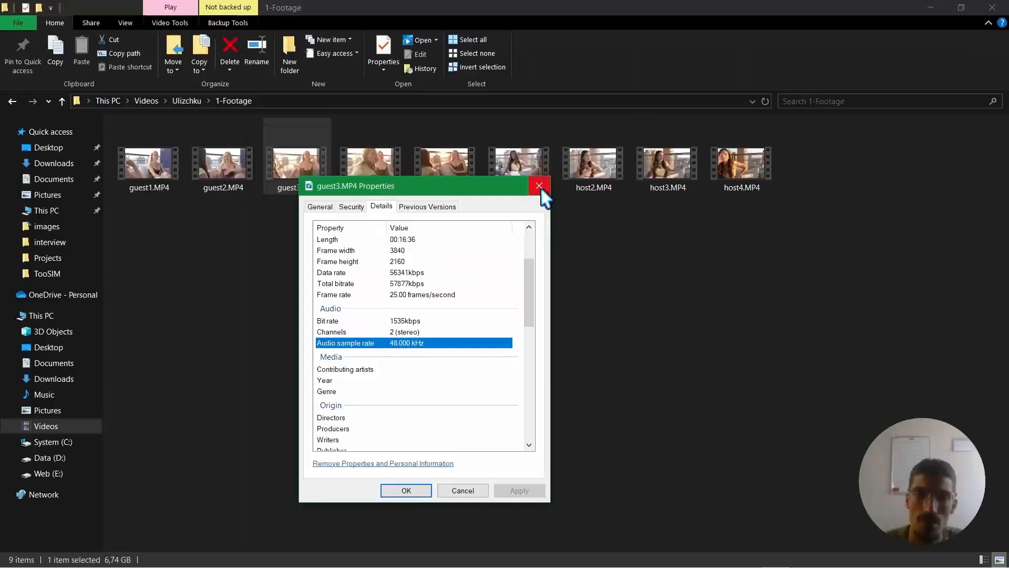
left_click(607, 109)
Return to DaVinci Resolve's project settings and review the playback frame rate and the available Video Monitoring resolutions.
key("alt+Tab")
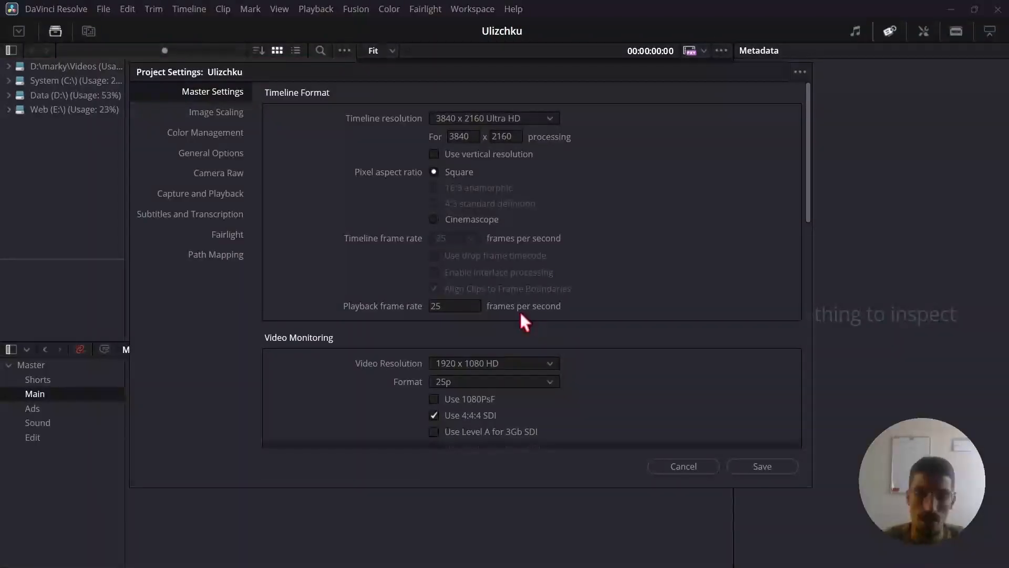
left_click(459, 305)
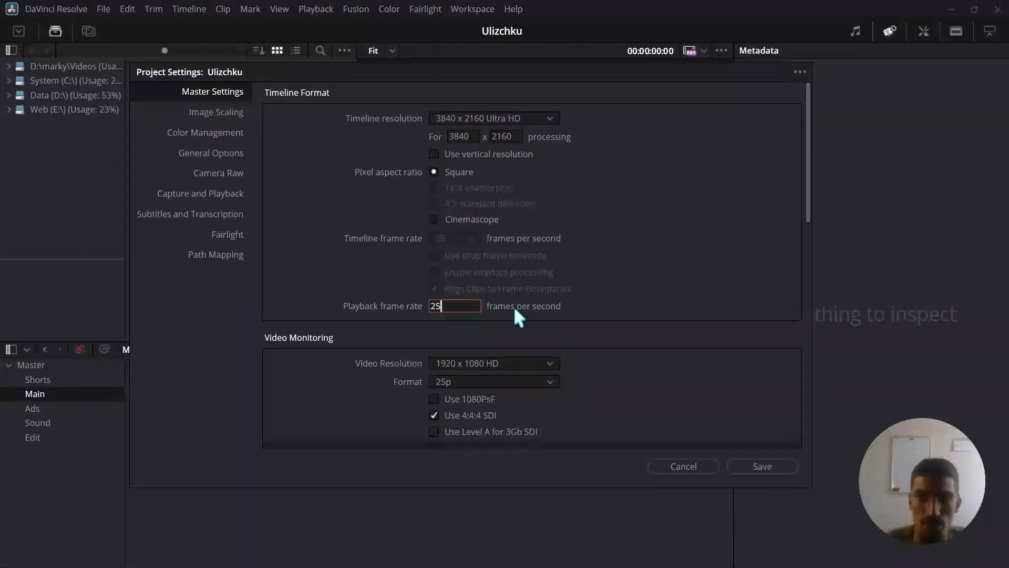
left_click_drag(955, 196, 955, 259)
left_click_drag(1005, 279, 1005, 295)
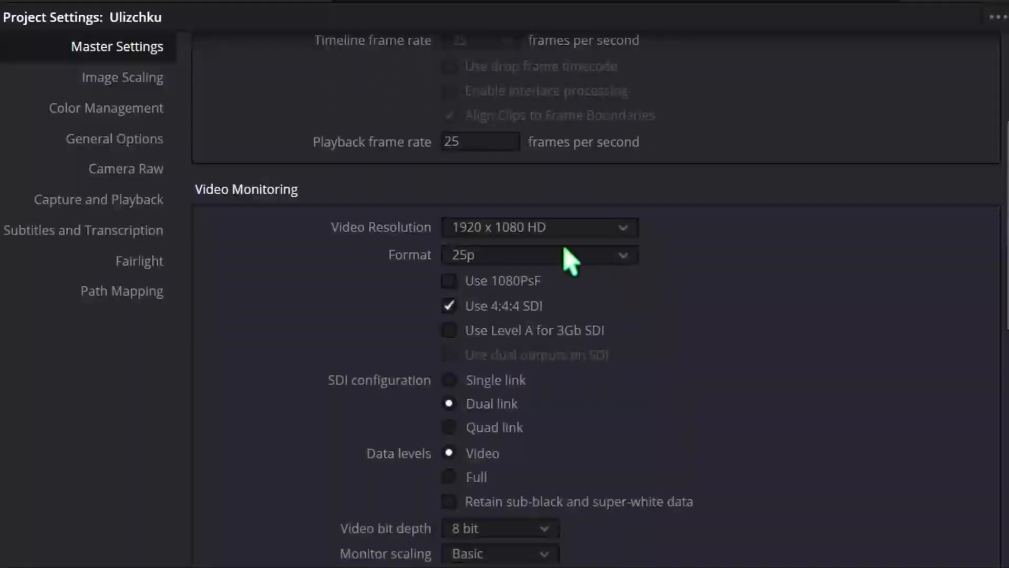
left_click(612, 232)
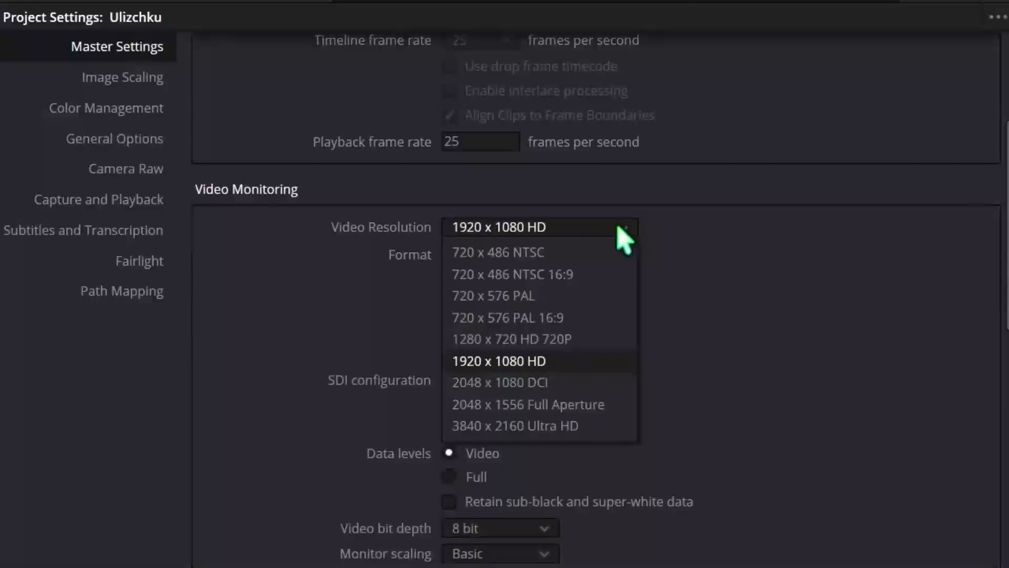
left_click(620, 232)
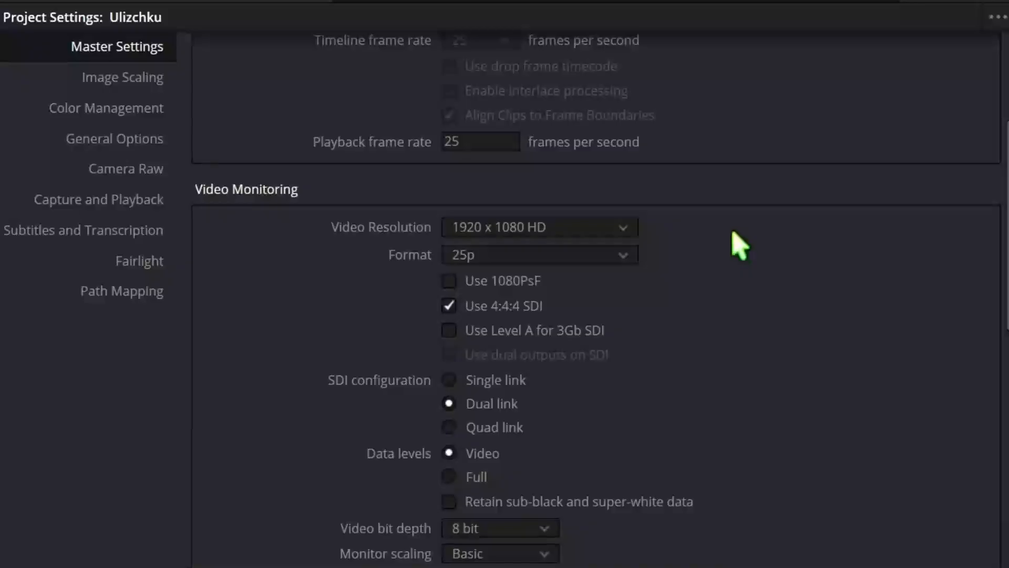
left_click(626, 227)
left_click(829, 269)
Keep the Video Monitoring bit depth at 8 bit and set the monitor scaling to Bilinear.
scroll(596, 300, "down", 1)
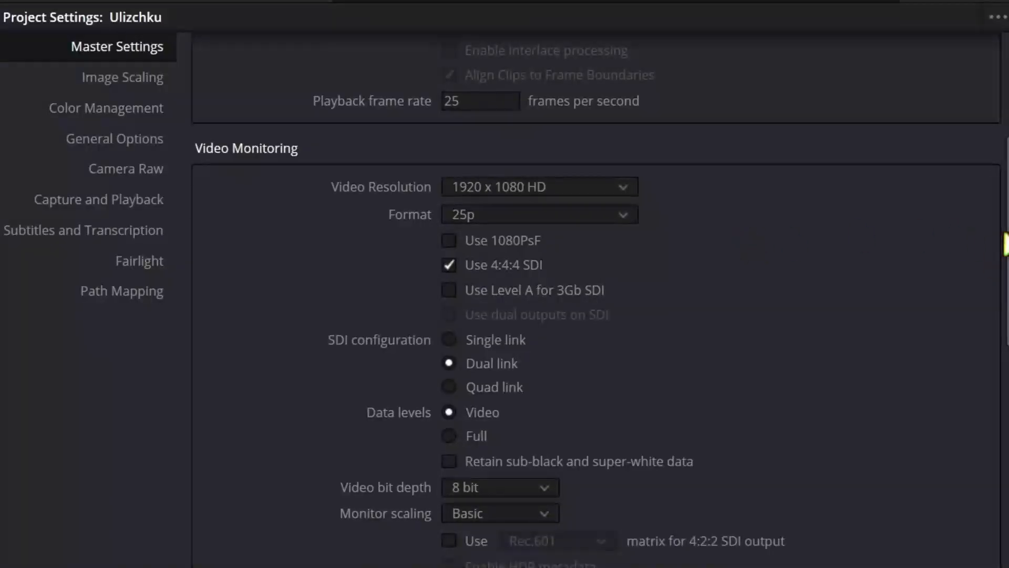
scroll(976, 256, "down", 1)
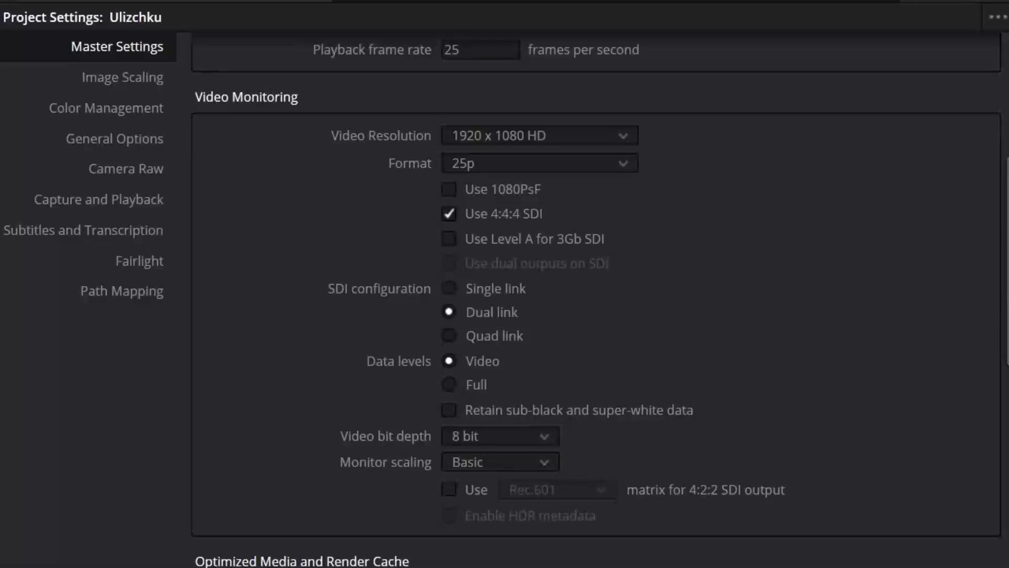
scroll(981, 263, "down", 1)
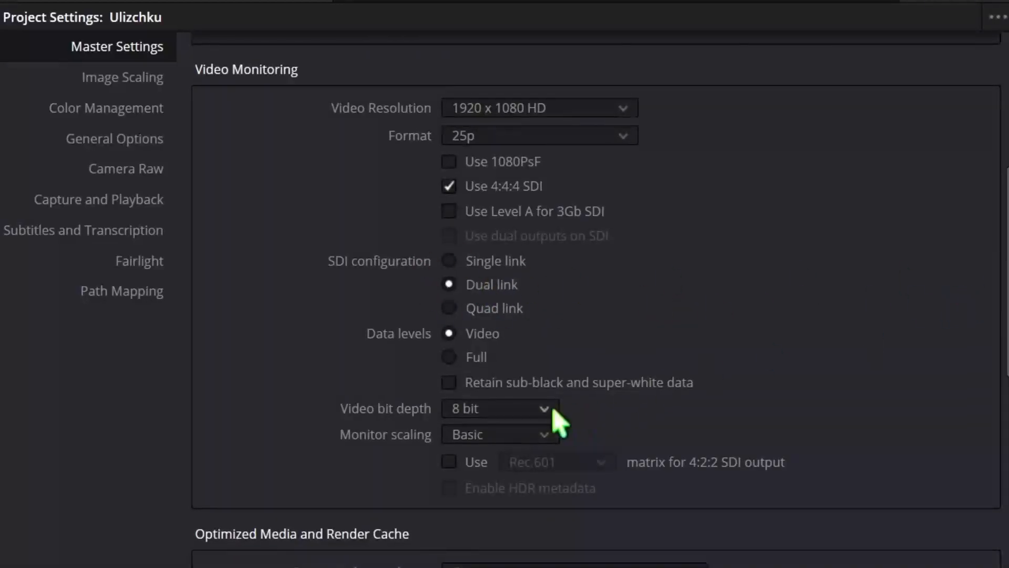
left_click(530, 408)
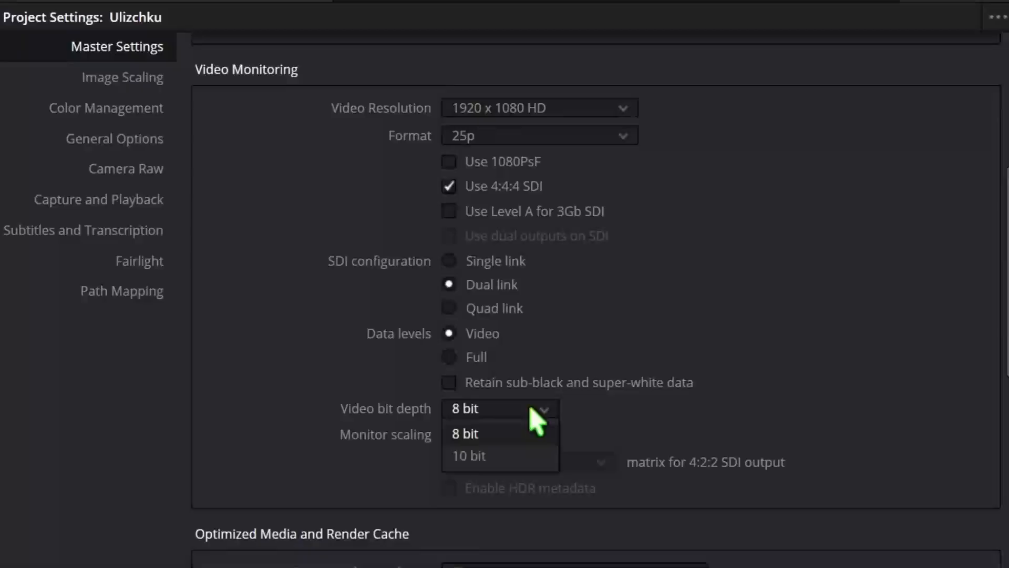
left_click(491, 434)
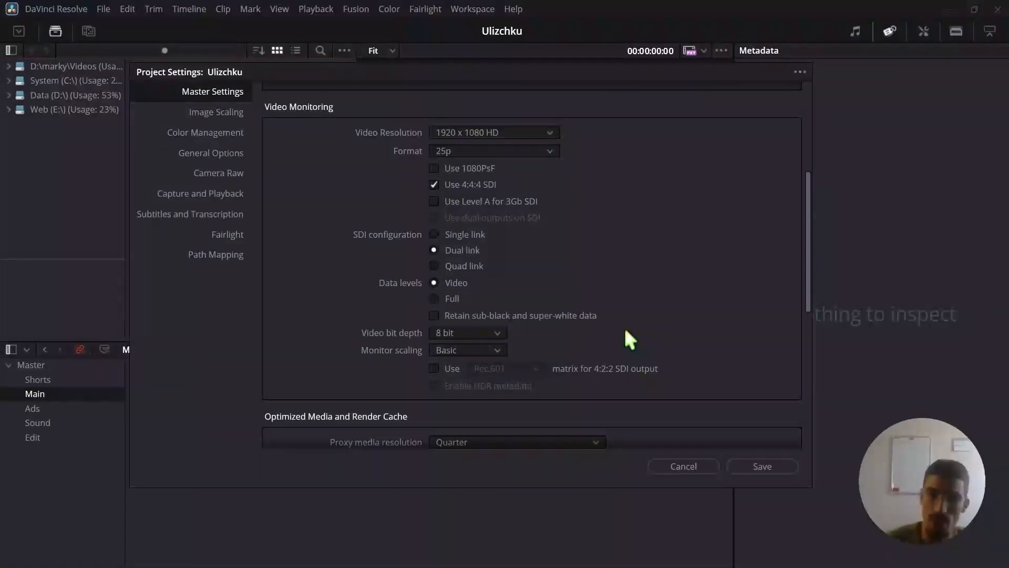
left_click(493, 331)
left_click(652, 325)
left_click(503, 350)
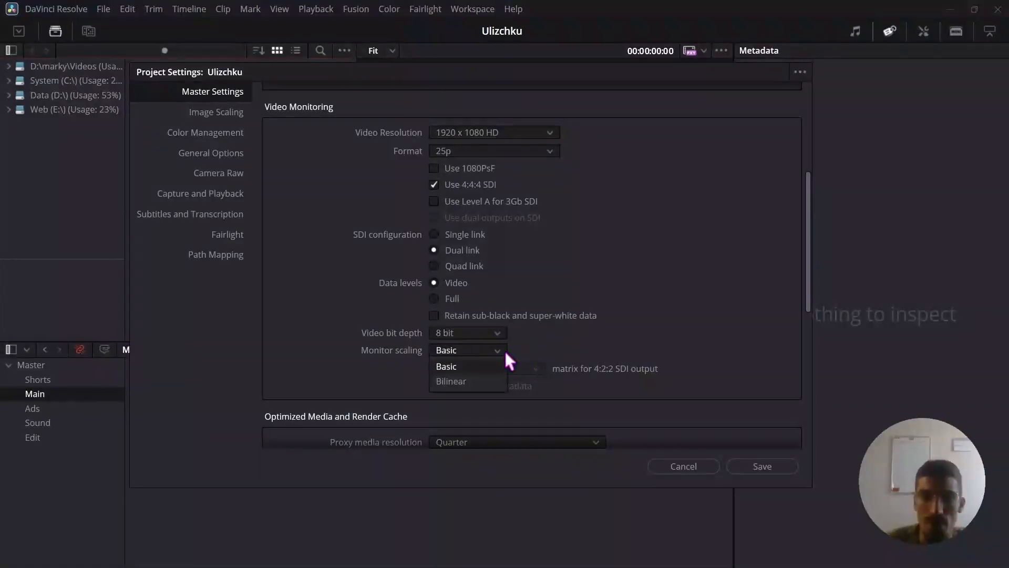
left_click(469, 378)
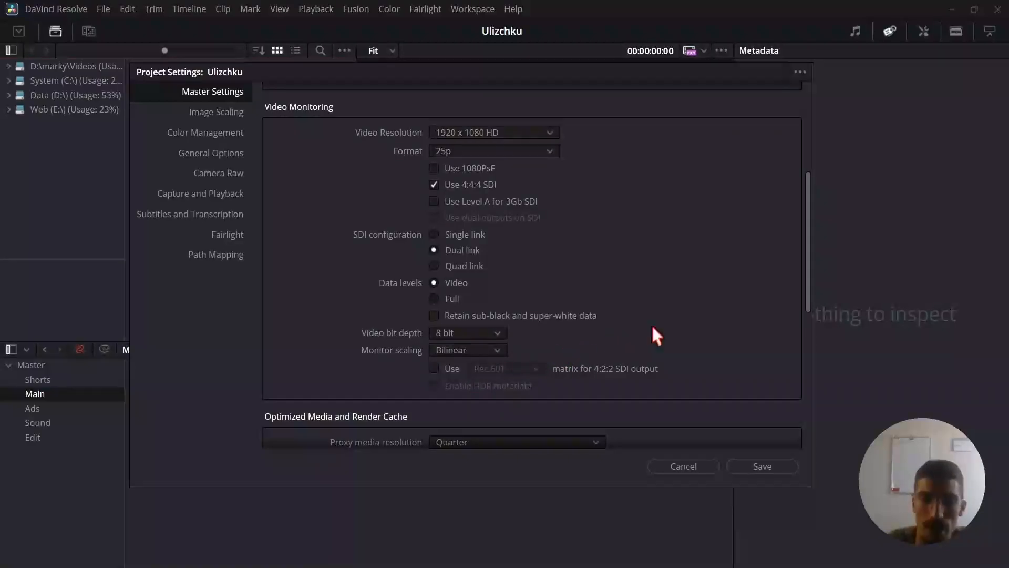
Review the available proxy media resolutions and proxy media formats under Optimized Media and Render Cache, keeping Quarter and DNxHR HQX.
scroll(652, 327, "down", 4)
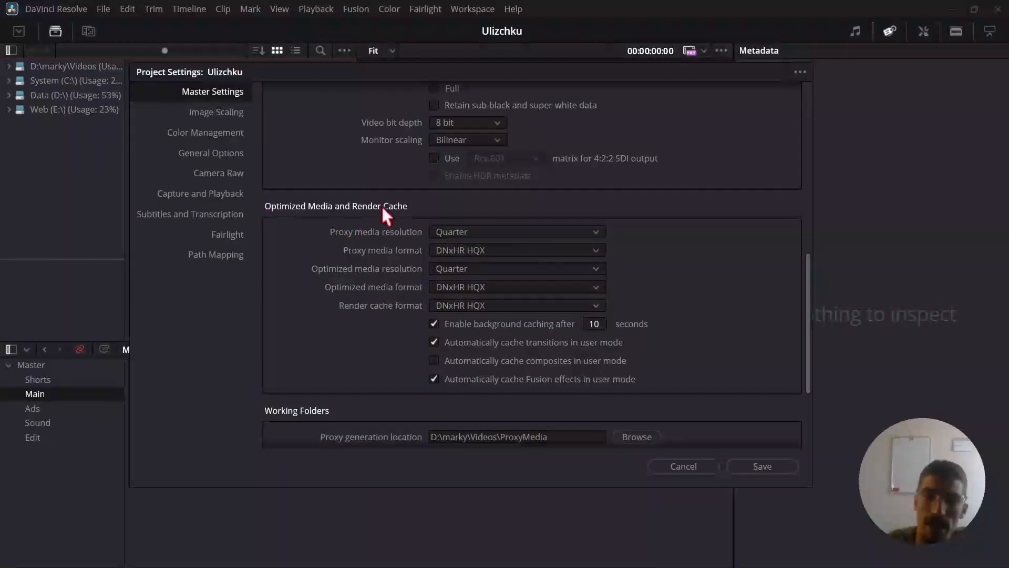
left_click(497, 228)
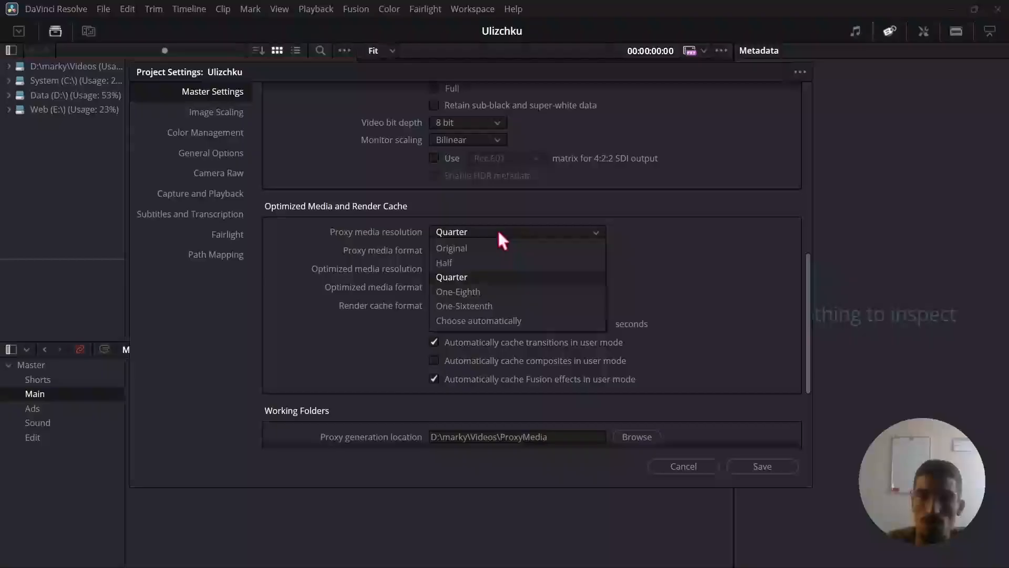
left_click(498, 229)
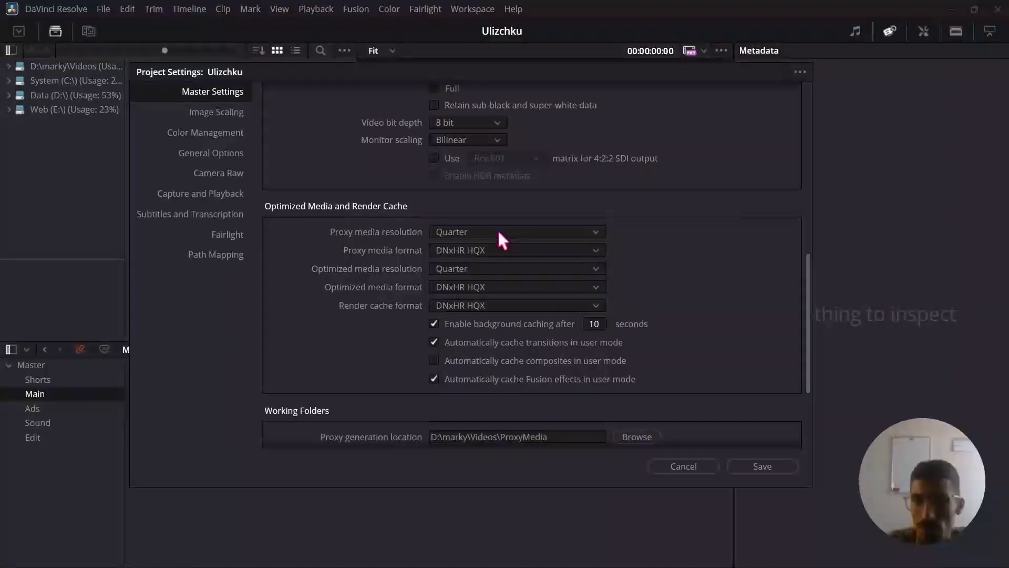
left_click(497, 234)
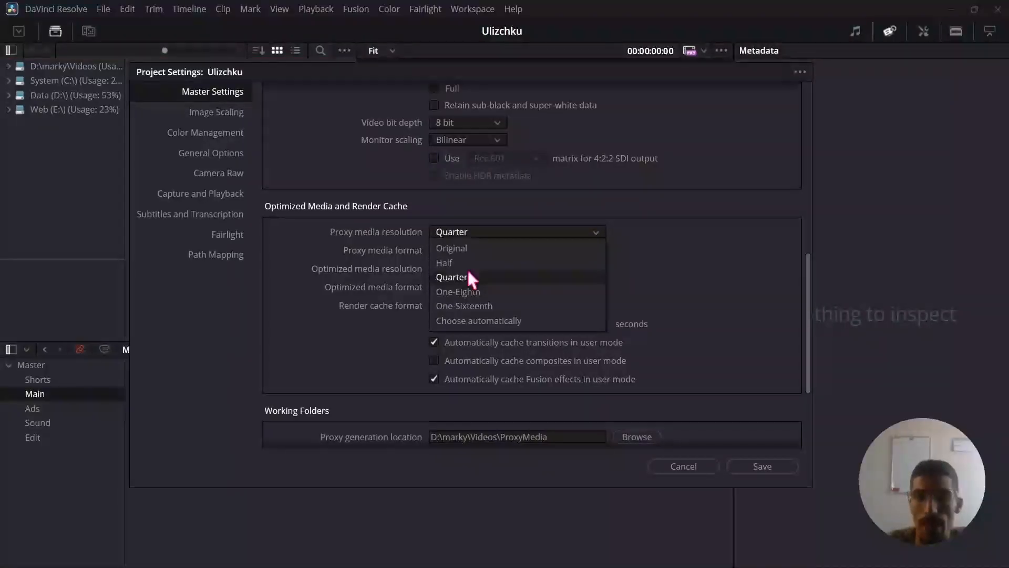
left_click(498, 229)
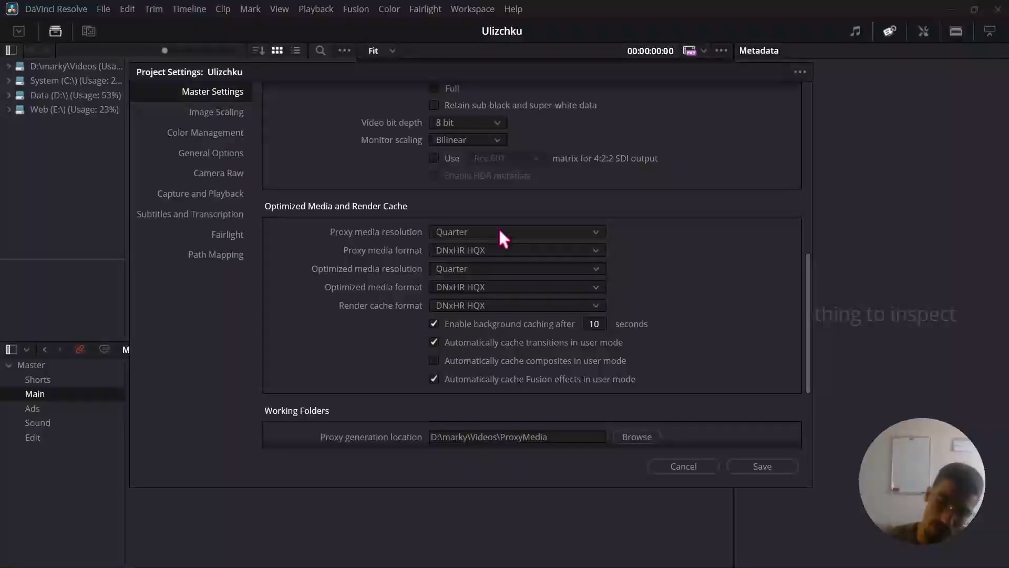
left_click(498, 228)
left_click(495, 229)
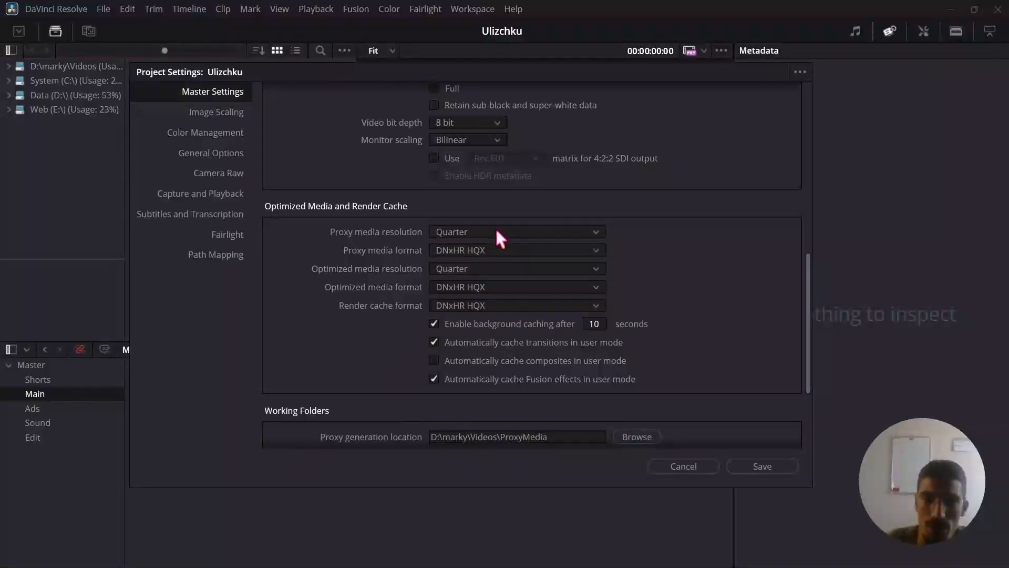
left_click(490, 250)
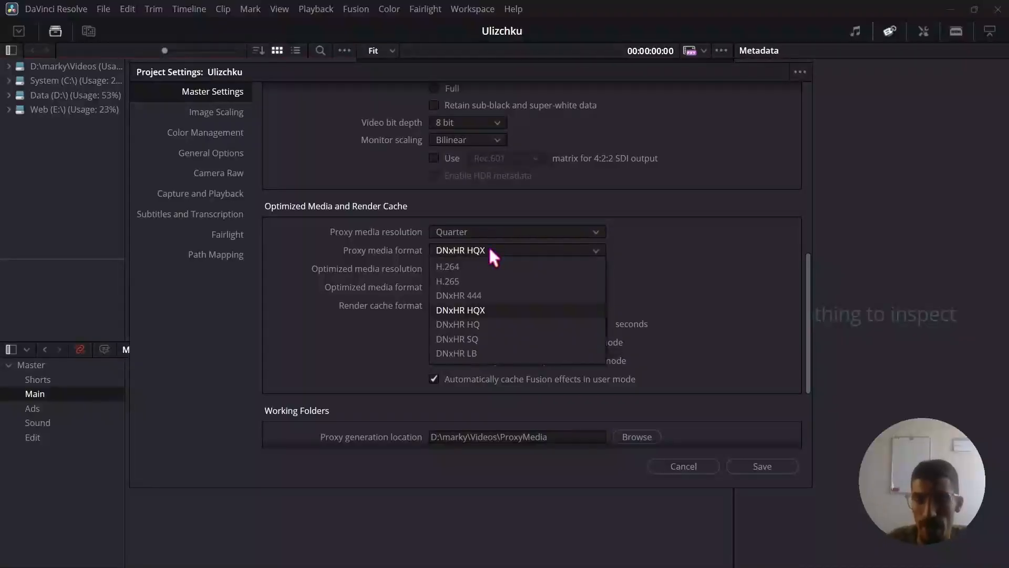
left_click(490, 249)
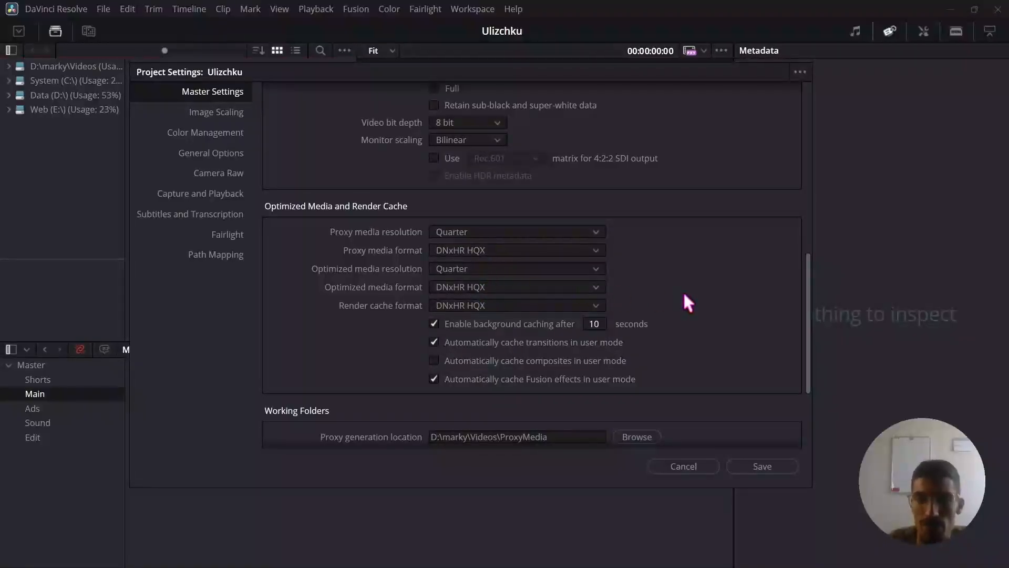
Look at the folder chooser for the proxy generation location in Working Folders and close it without choosing a folder.
left_click_drag(808, 294, 814, 369)
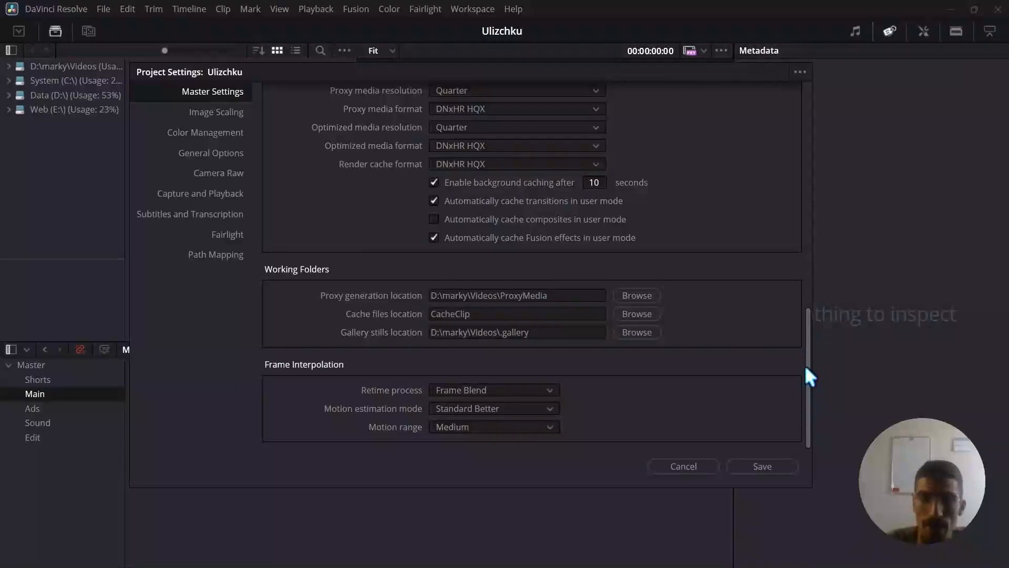
left_click(637, 296)
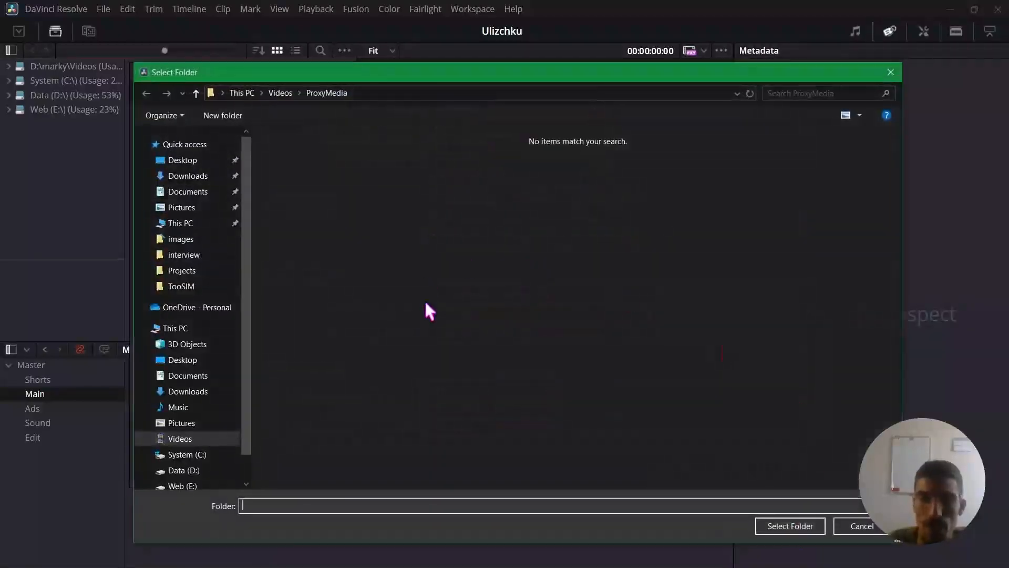
left_click(891, 73)
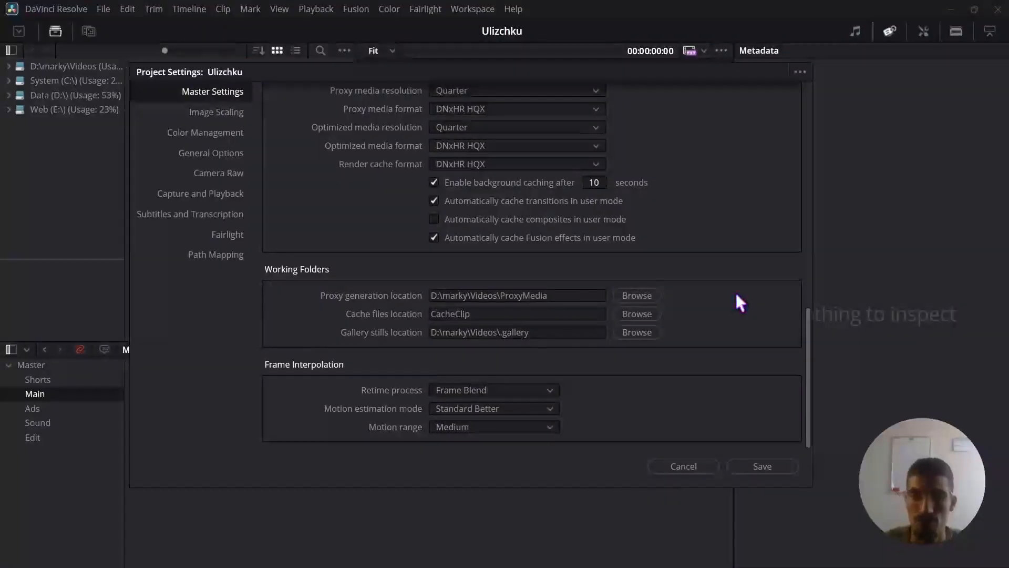
Try the Nearest retime process and Standard Faster motion estimation mode in Frame Interpolation, and check the motion range options.
left_click(544, 389)
left_click(544, 389)
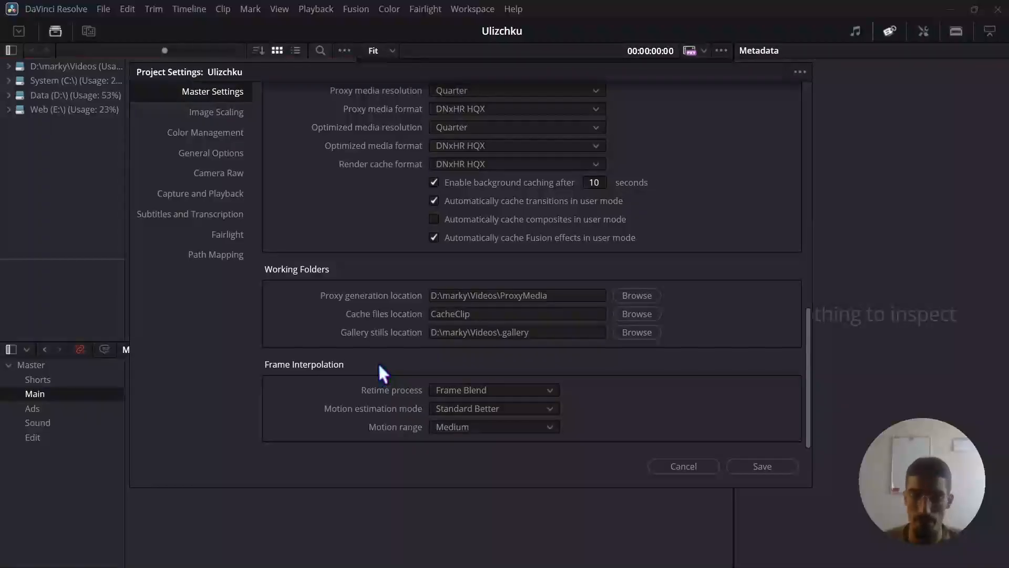
left_click(537, 389)
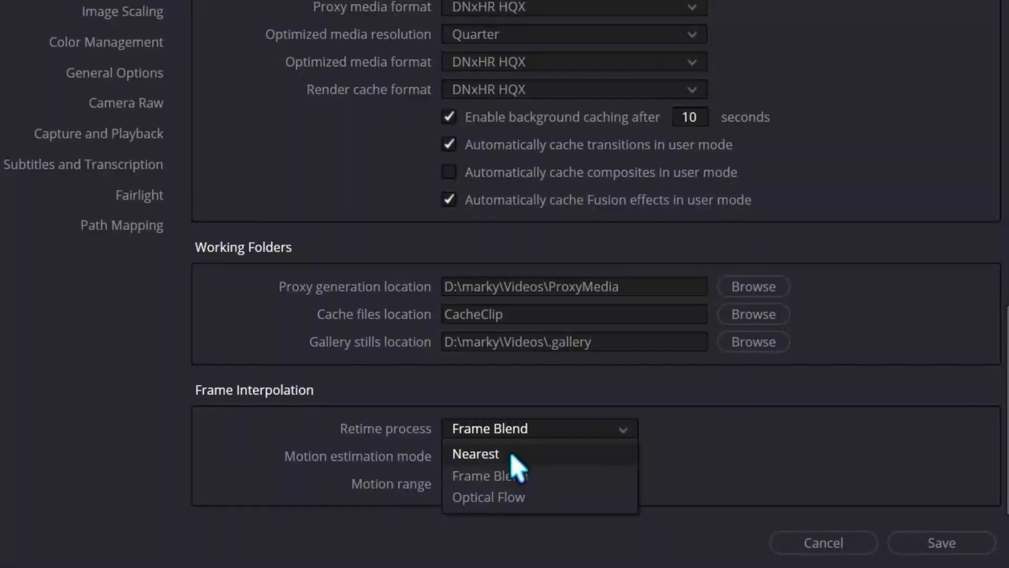
left_click(547, 455)
left_click(581, 458)
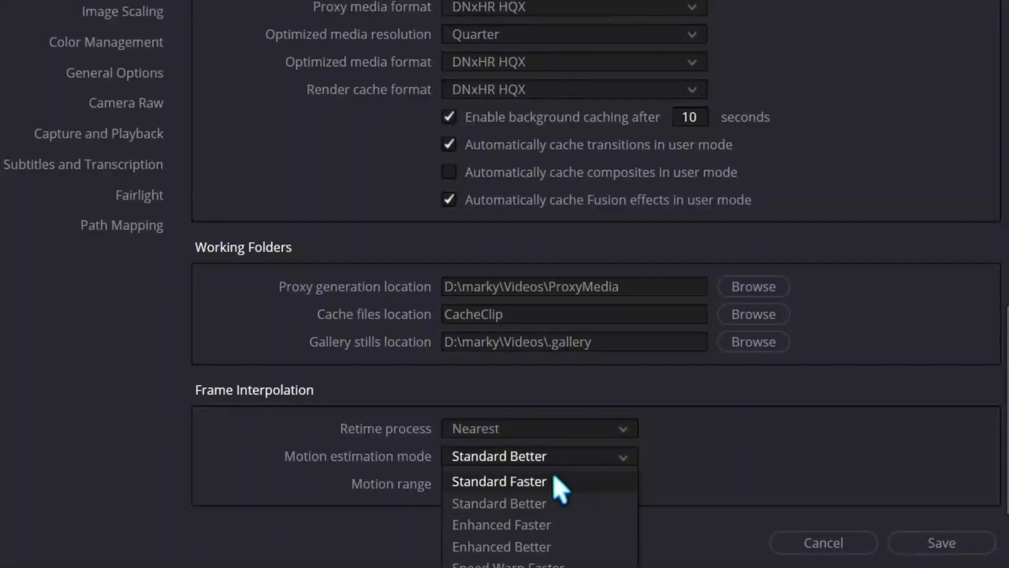
left_click(557, 483)
left_click(597, 482)
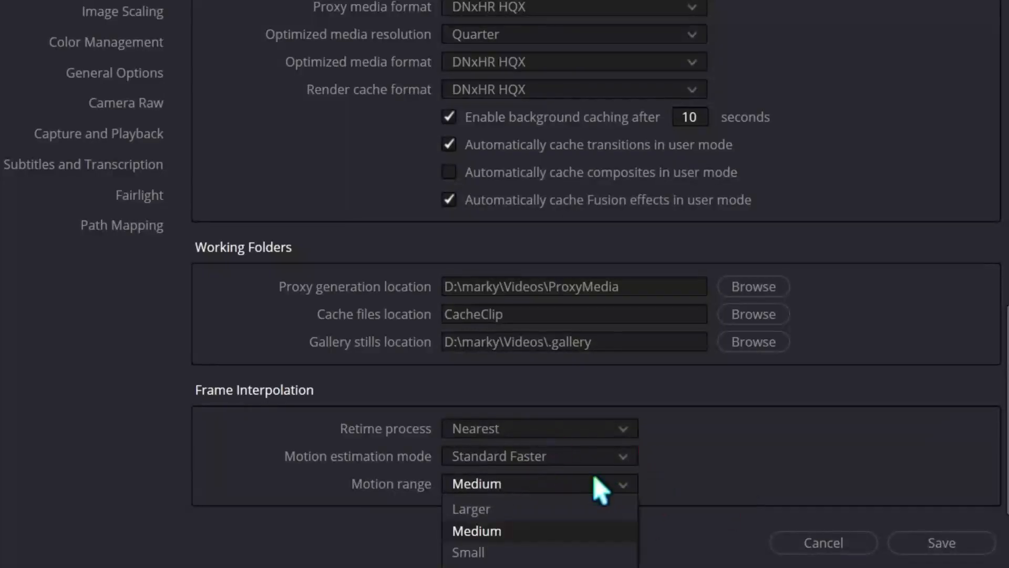
left_click(597, 482)
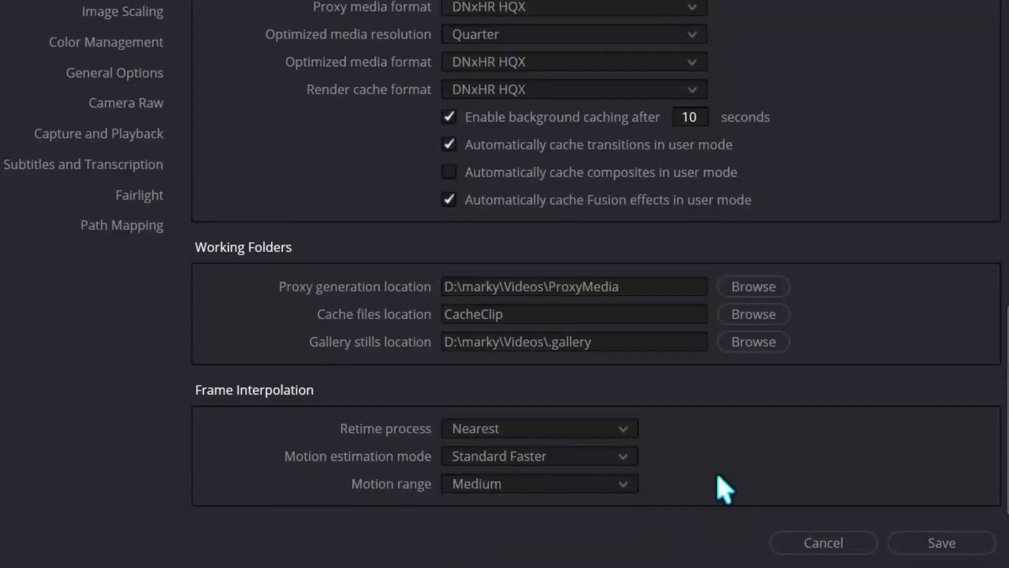
Restore the Frame Interpolation retime process to Frame Blend and the motion estimation mode to Standard Better.
left_click(620, 429)
left_click(557, 476)
left_click(605, 458)
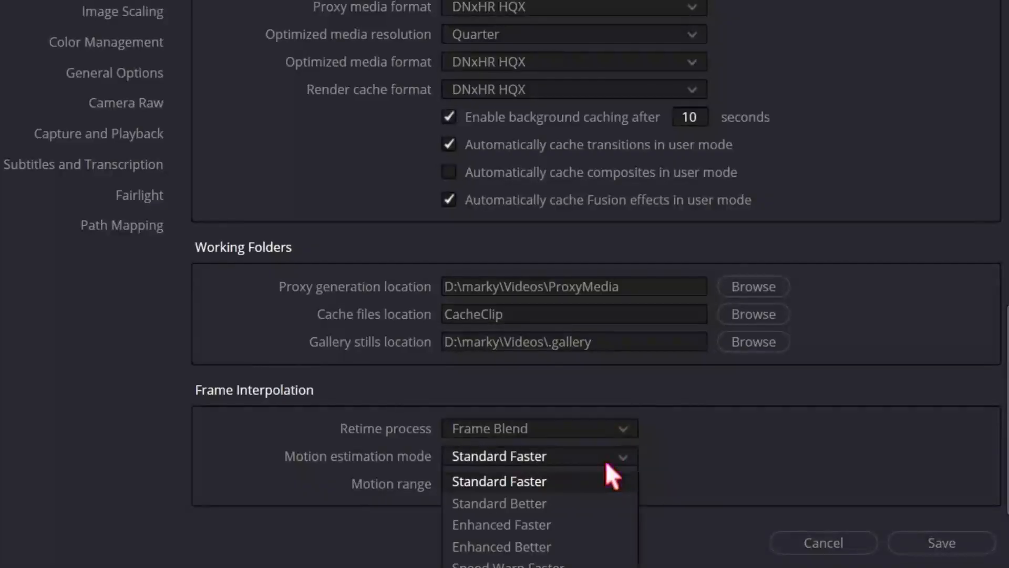
left_click(556, 503)
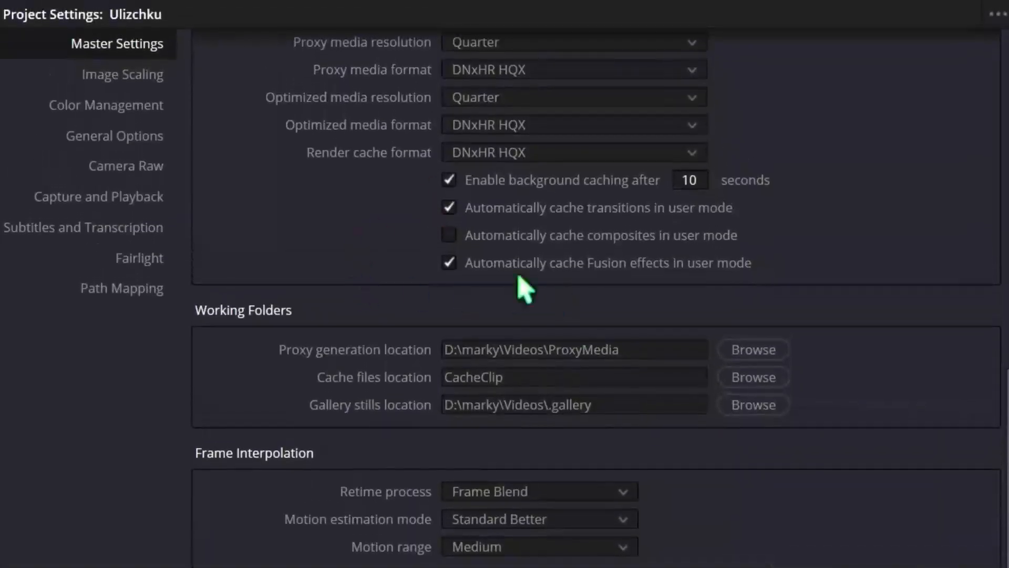
Review the Image Scaling settings, including the input scaling options for mismatched resolution files and the resize filter choices.
left_click(147, 74)
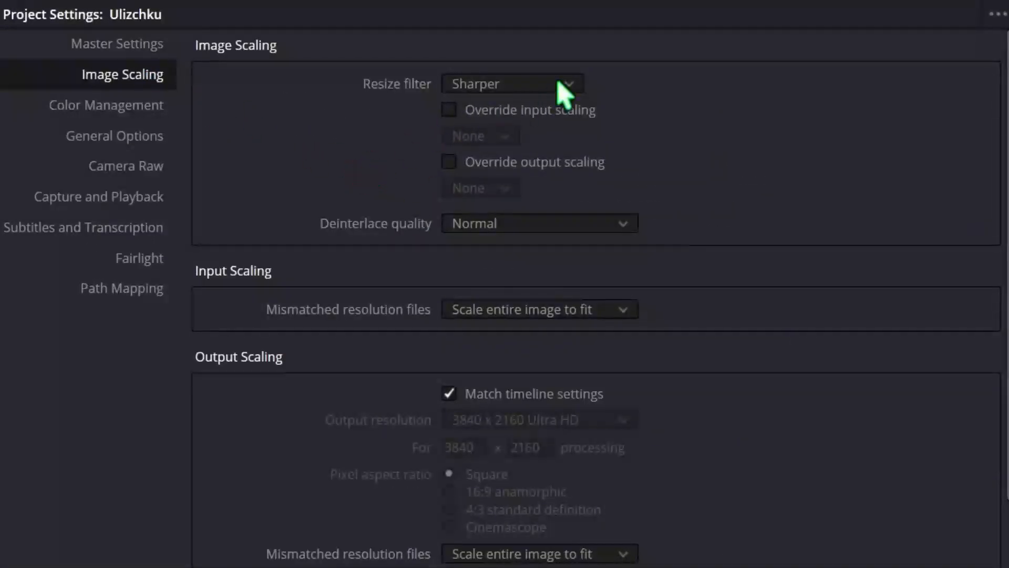
scroll(647, 363, "down", 2)
scroll(653, 375, "up", 2)
left_click(591, 310)
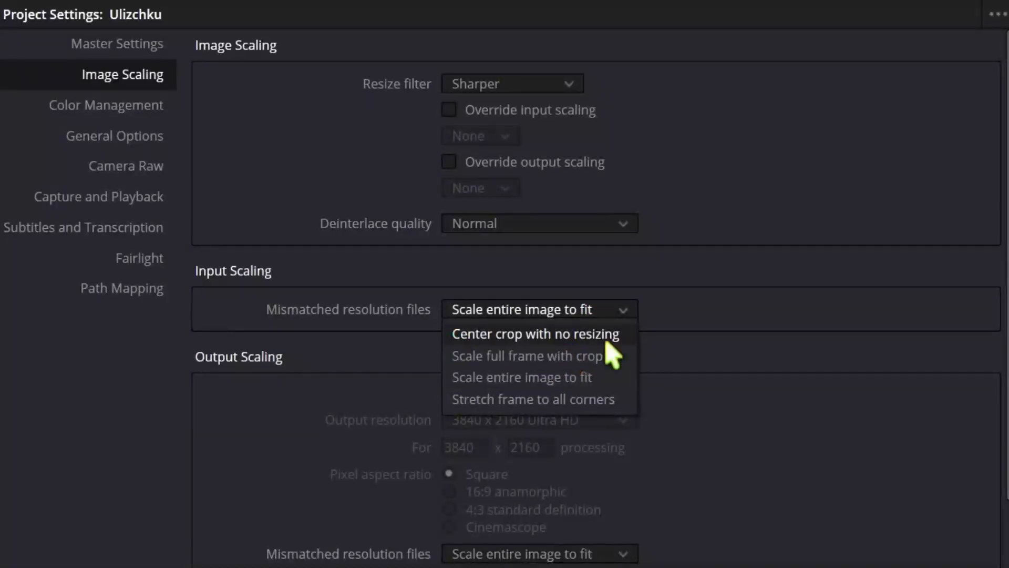
left_click(737, 312)
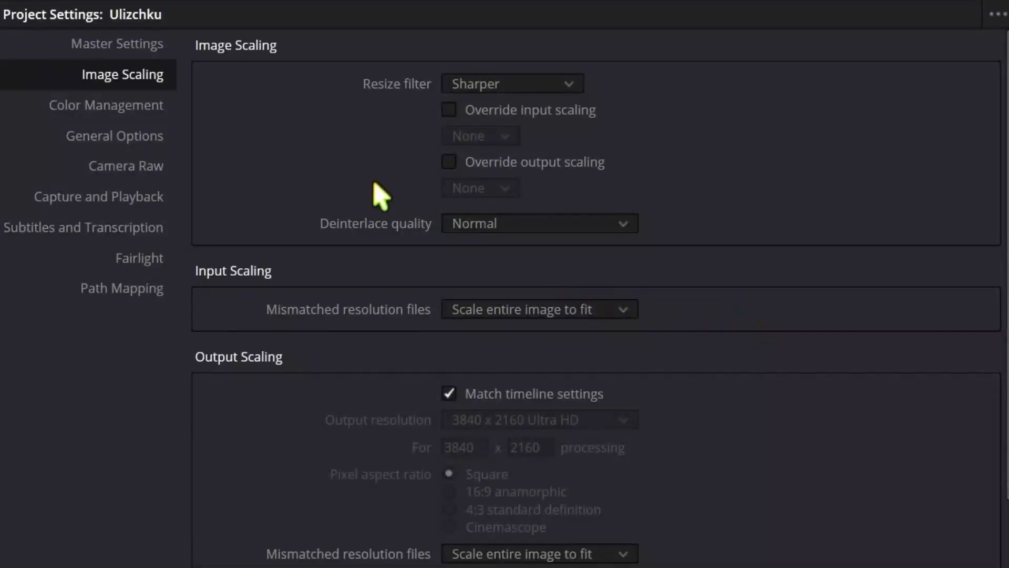
left_click(524, 87)
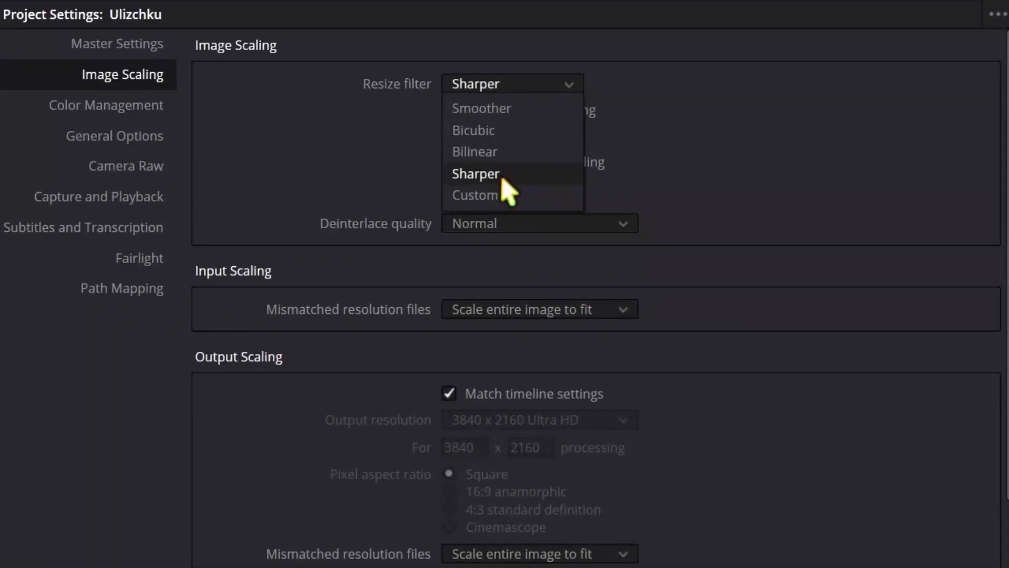
left_click(339, 130)
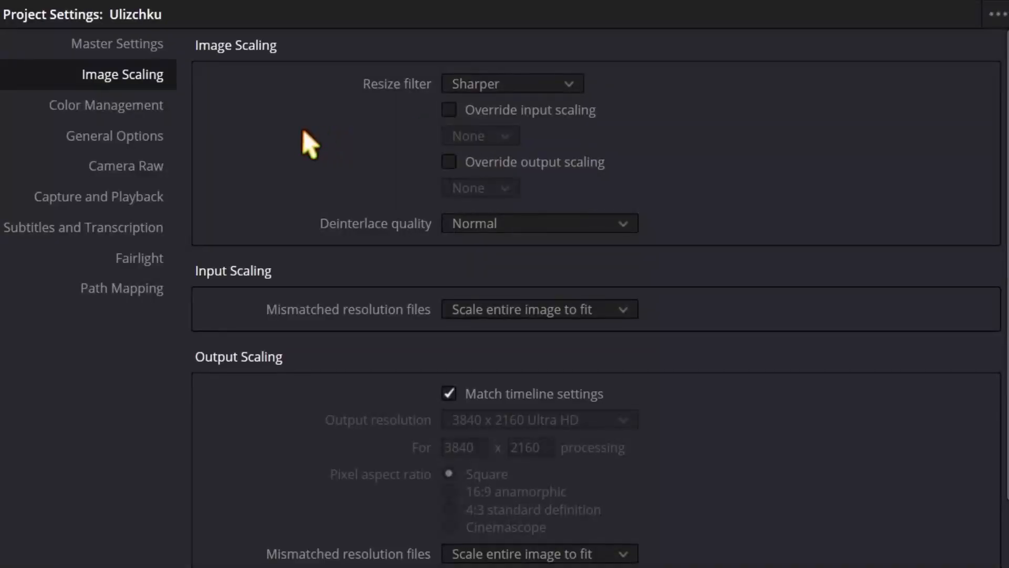
Set the Color Management color science to DaVinci YRGB Color Managed and keep the color processing mode at SDR.
left_click(138, 106)
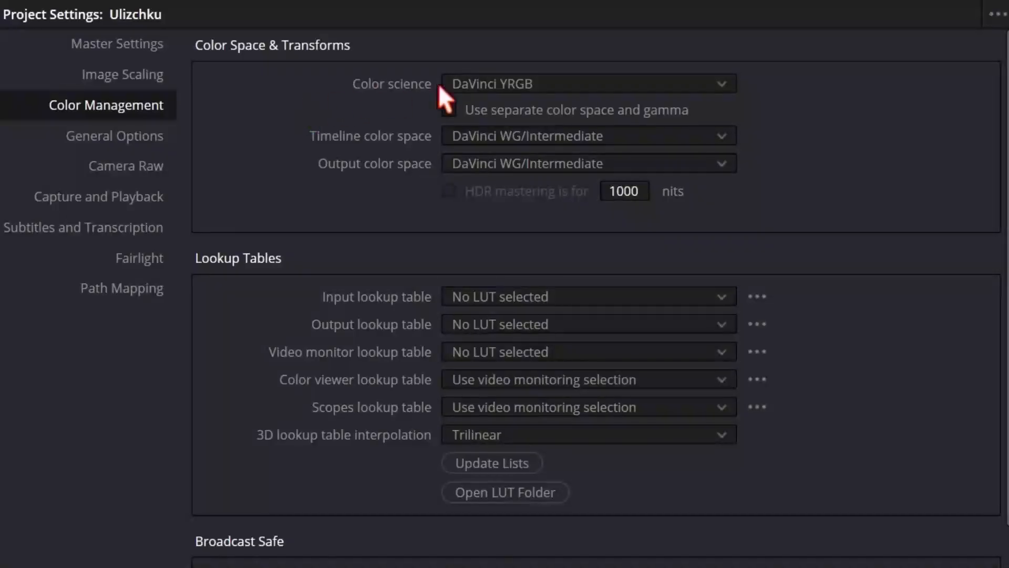
left_click(512, 85)
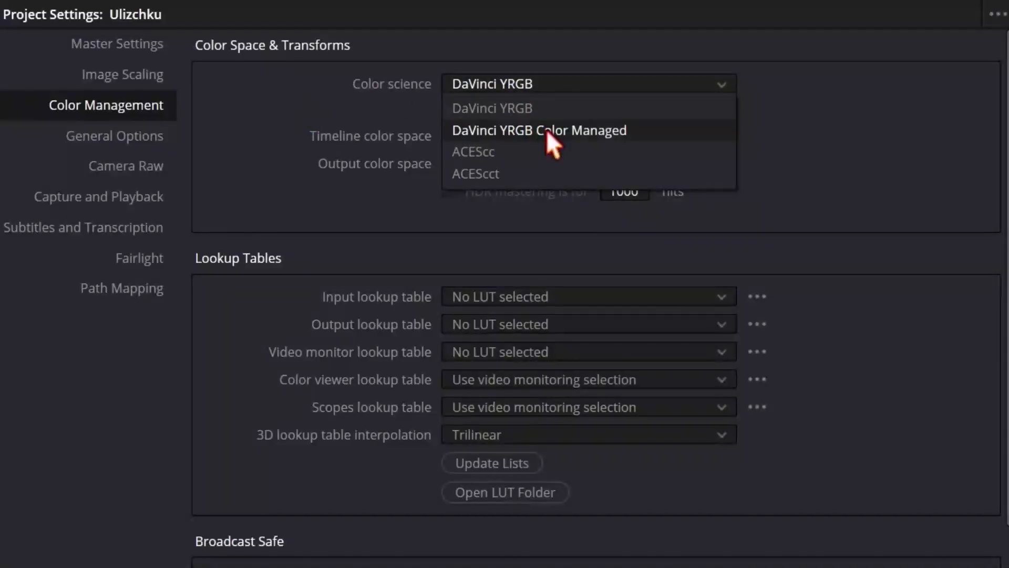
left_click(648, 134)
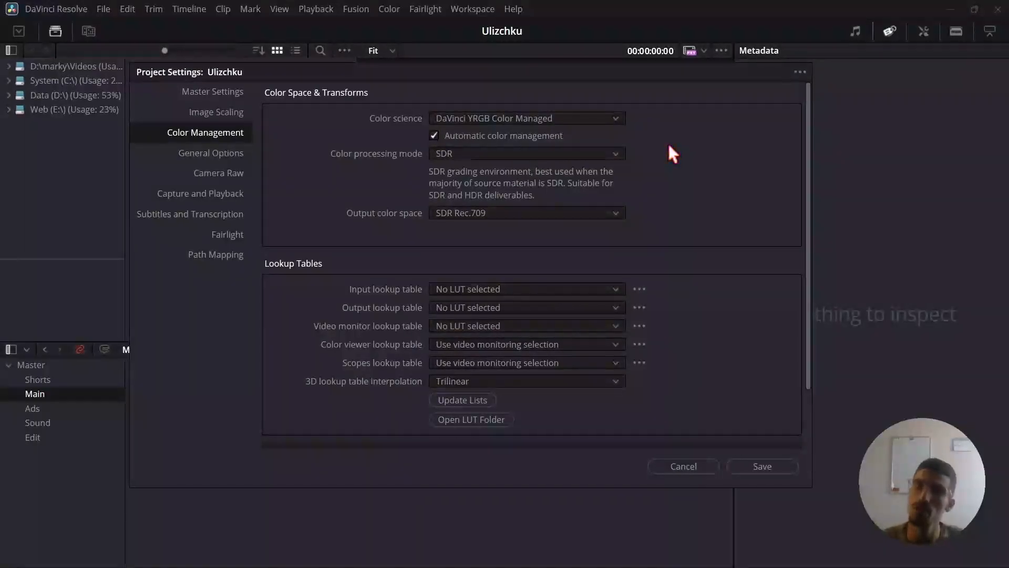
left_click(613, 149)
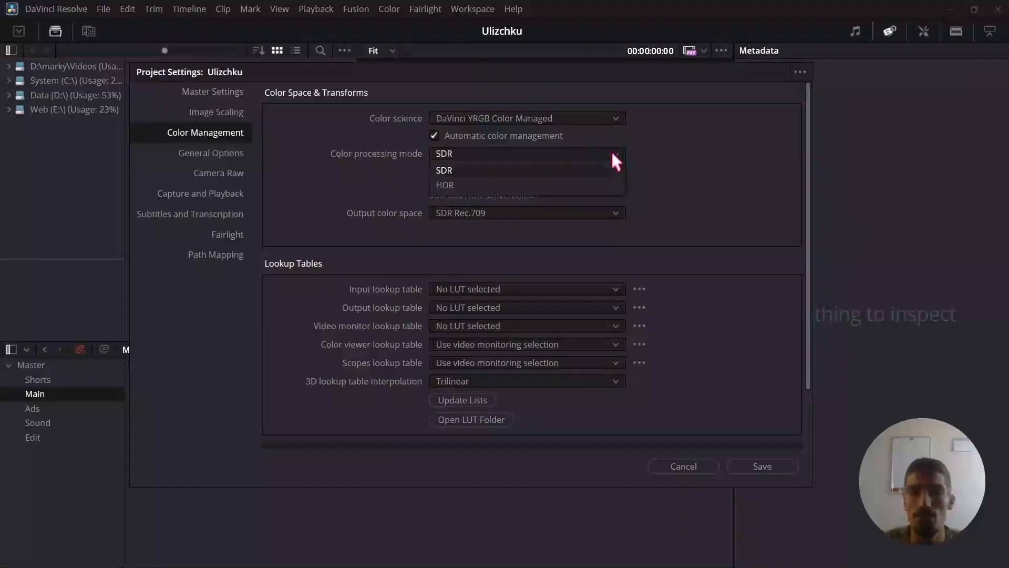
left_click(554, 154)
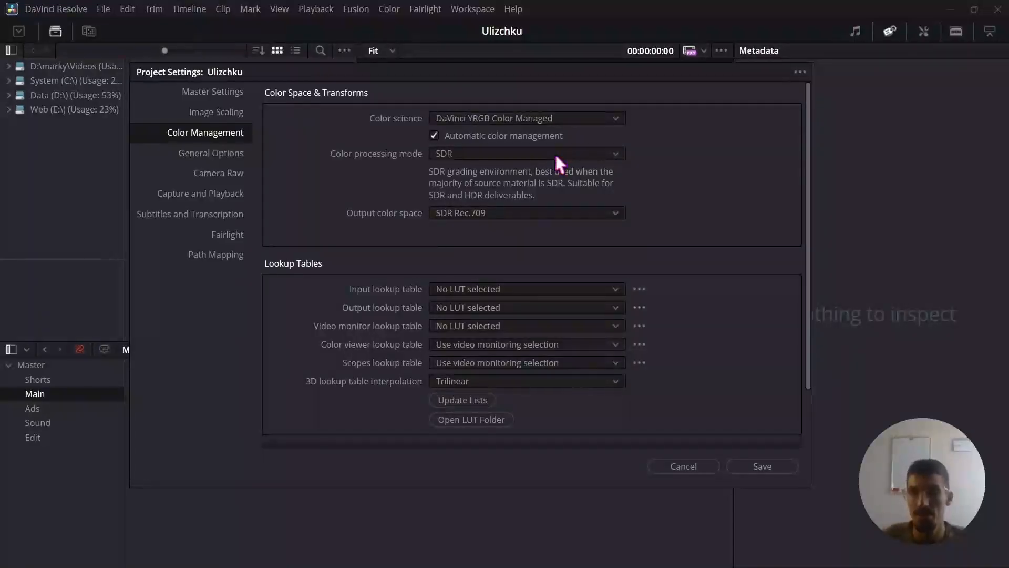
Set the color processing mode to HDR and keep the output color space at SDR Rec.709 in Color Management.
left_click(554, 154)
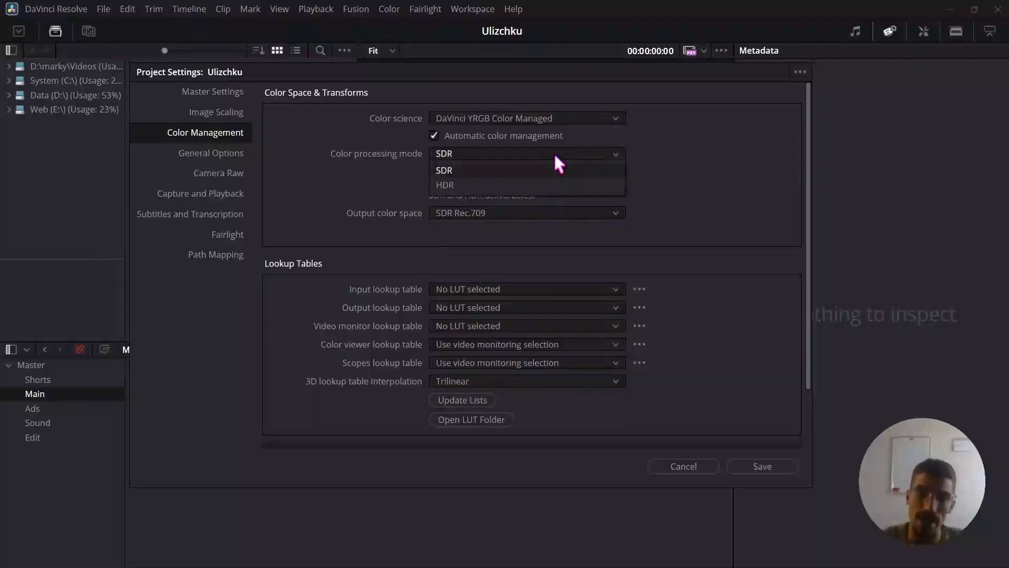
left_click(724, 167)
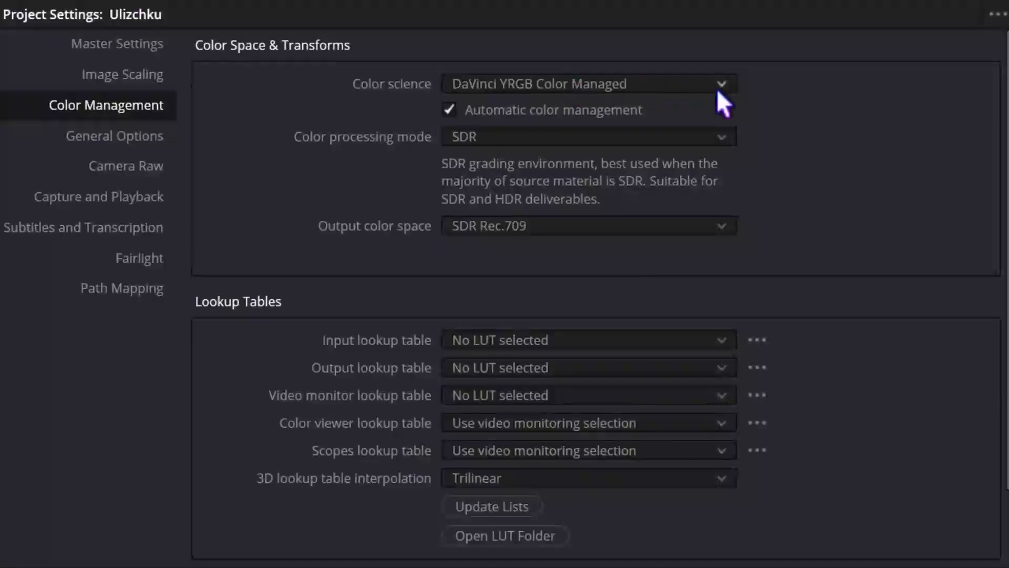
left_click(708, 135)
left_click(490, 182)
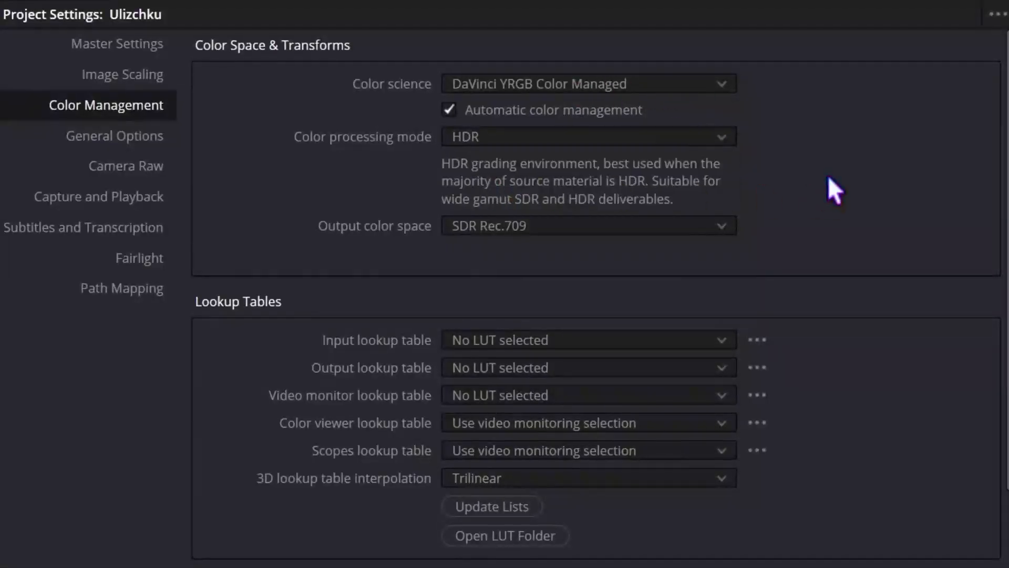
left_click(718, 225)
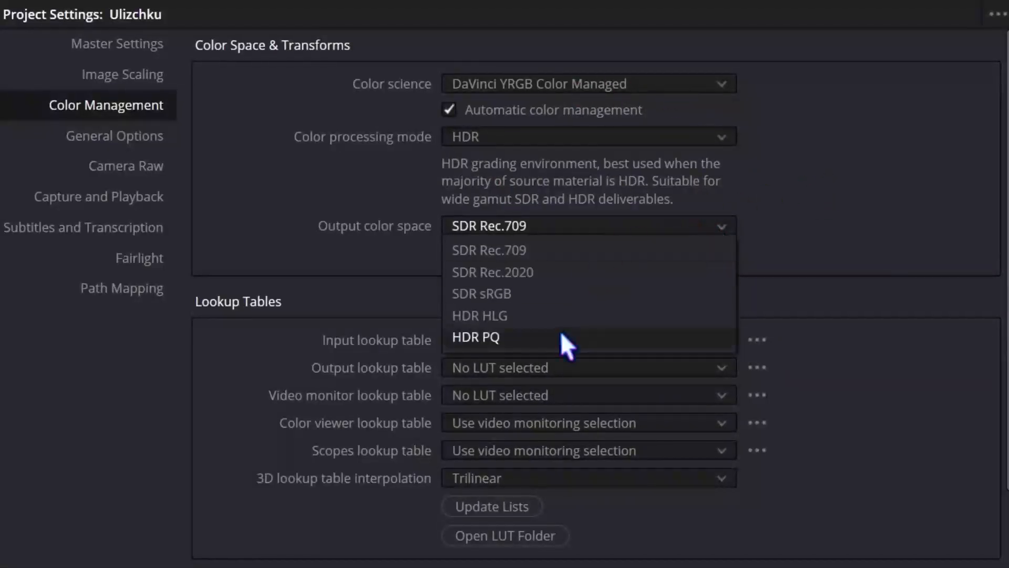
left_click(548, 253)
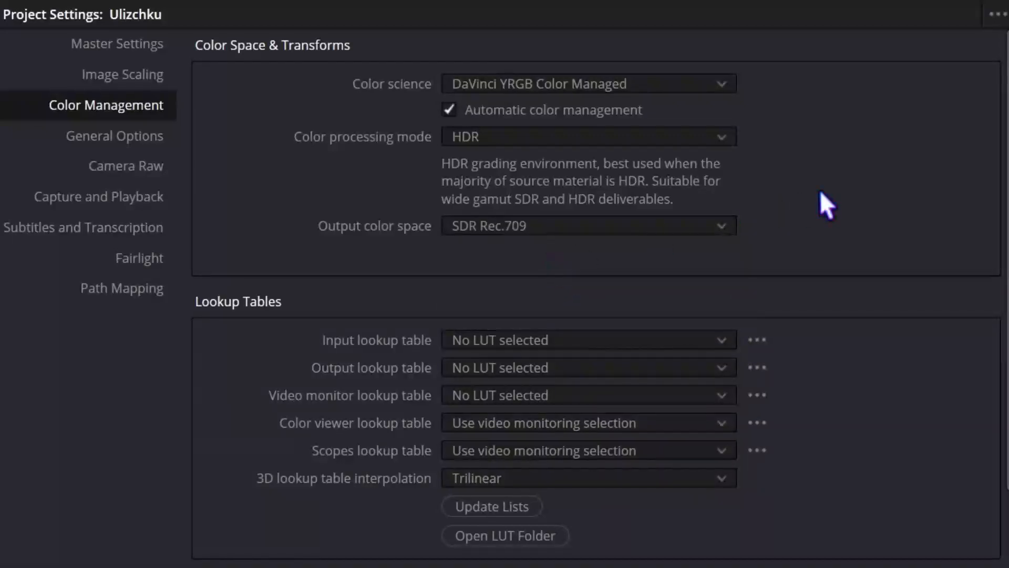
scroll(841, 250, "down", 2)
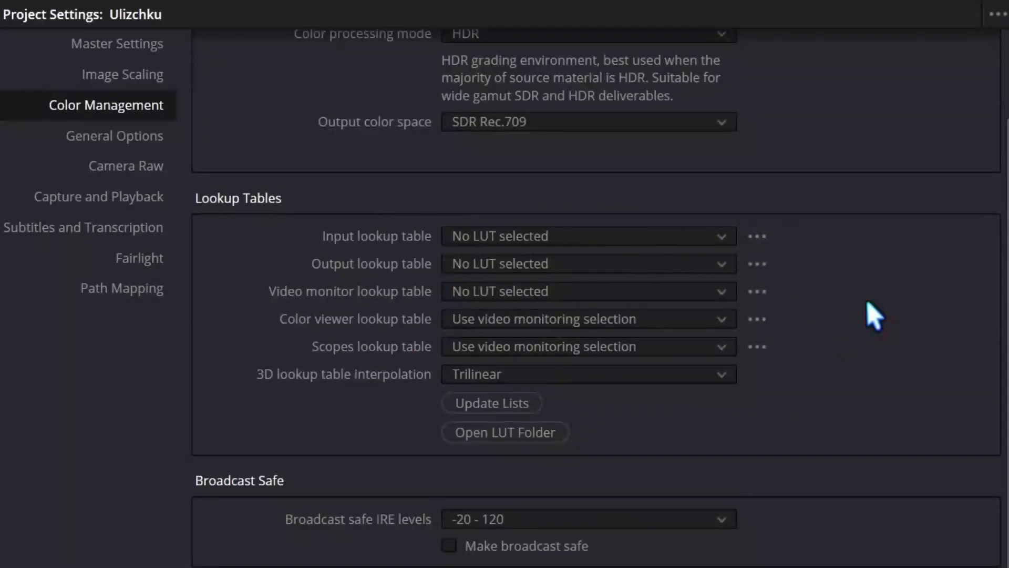
scroll(882, 303, "up", 2)
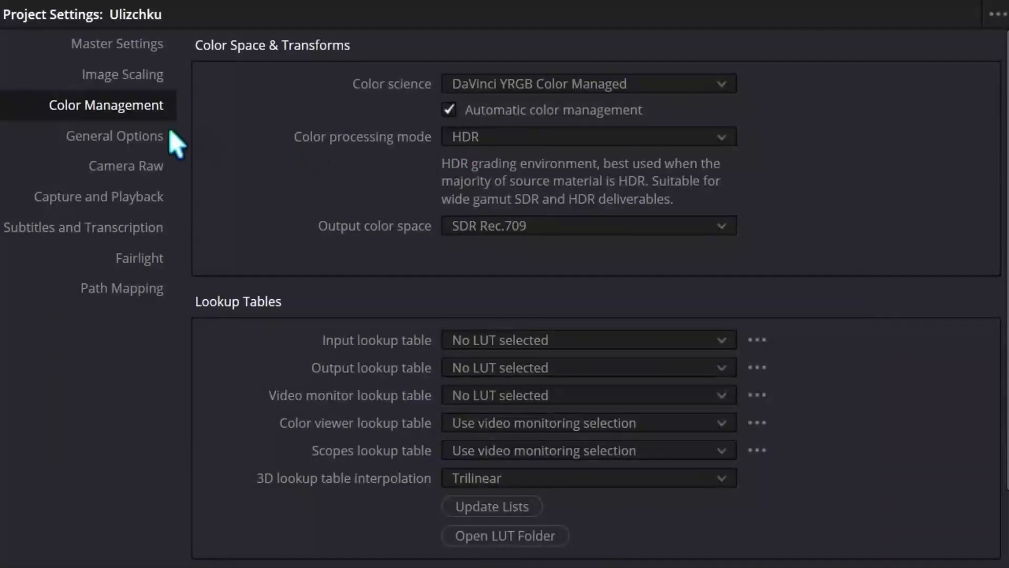
Review the General Options settings, covering the conform options, color options, dynamics profile and versions.
left_click(140, 132)
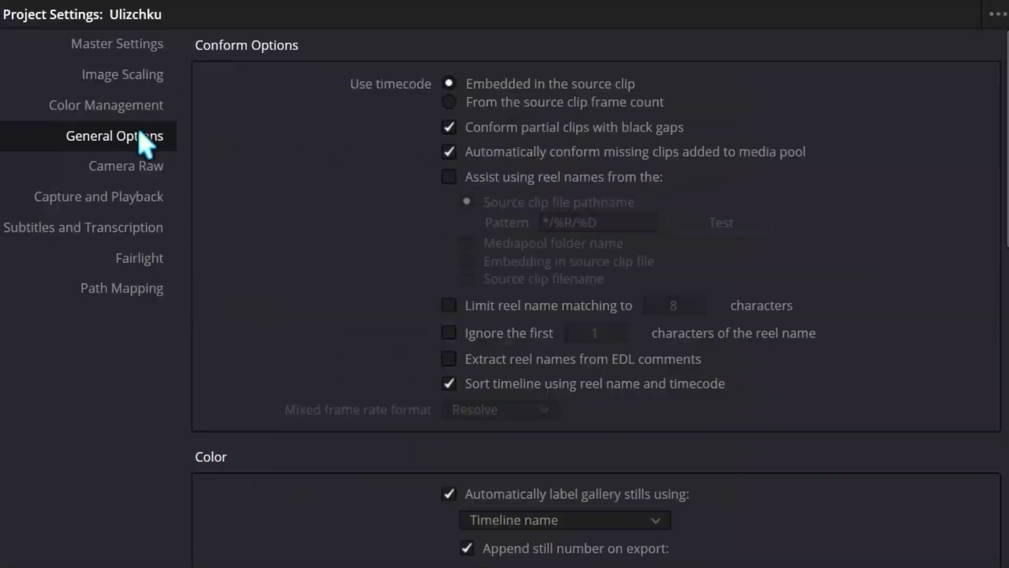
scroll(354, 160, "down", 9)
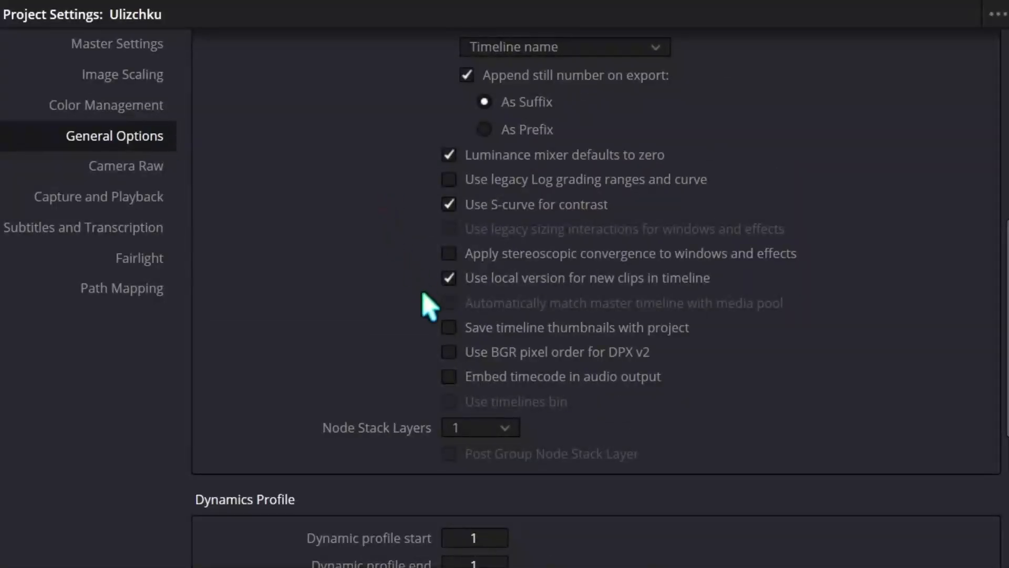
scroll(457, 416, "up", 9)
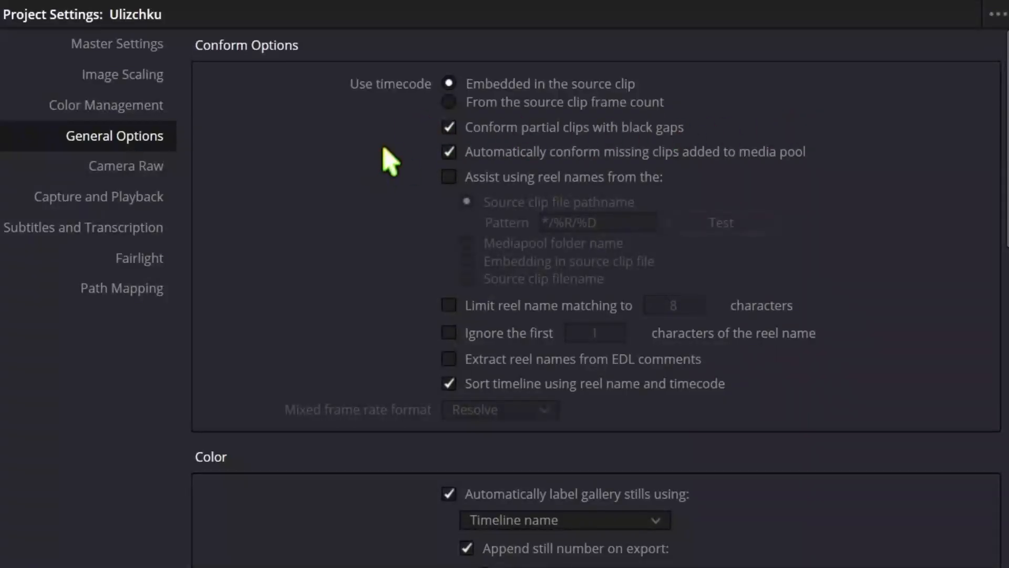
left_click_drag(1008, 129, 1007, 270)
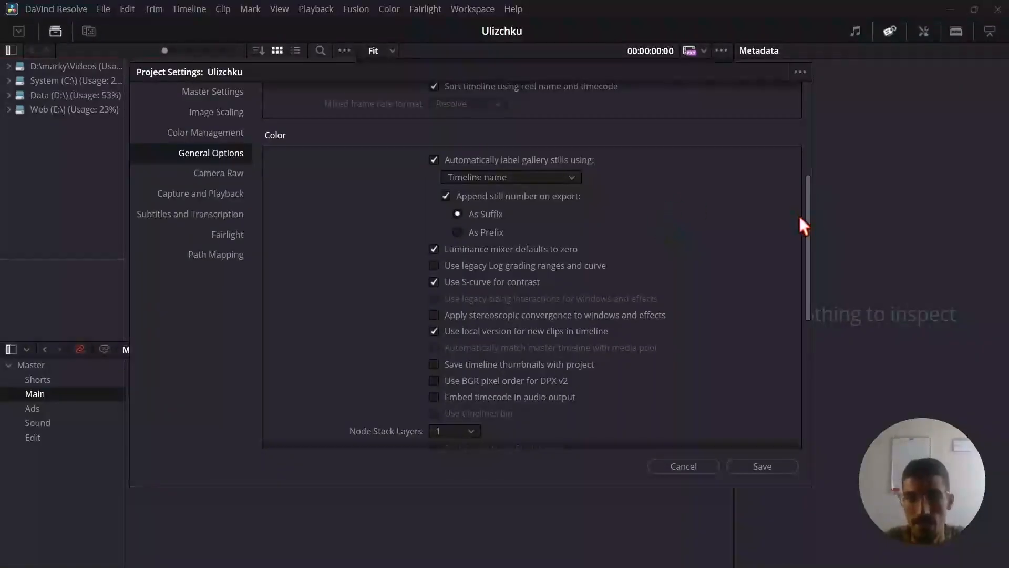
left_click_drag(810, 221, 809, 229)
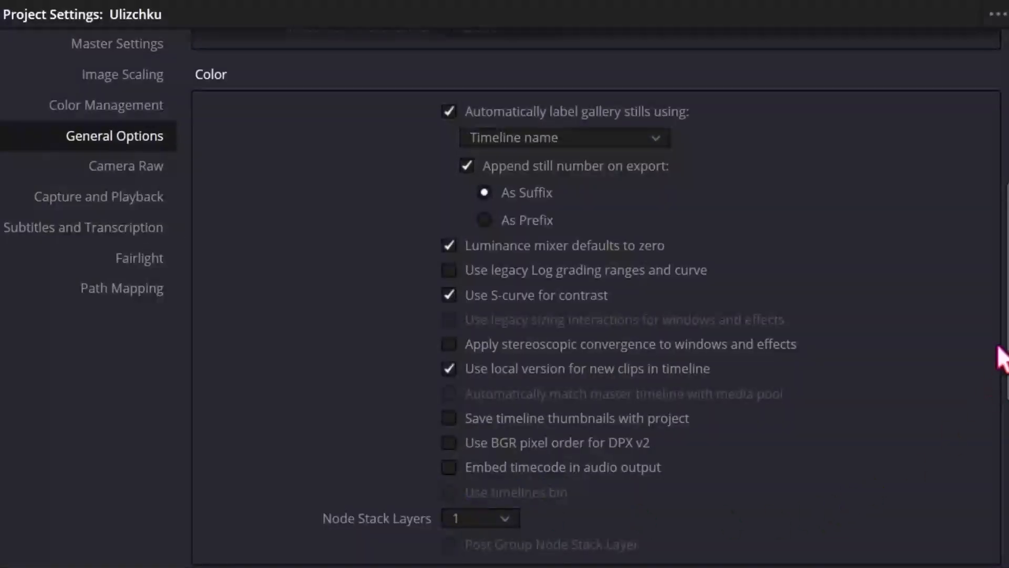
left_click_drag(1008, 314, 1008, 333)
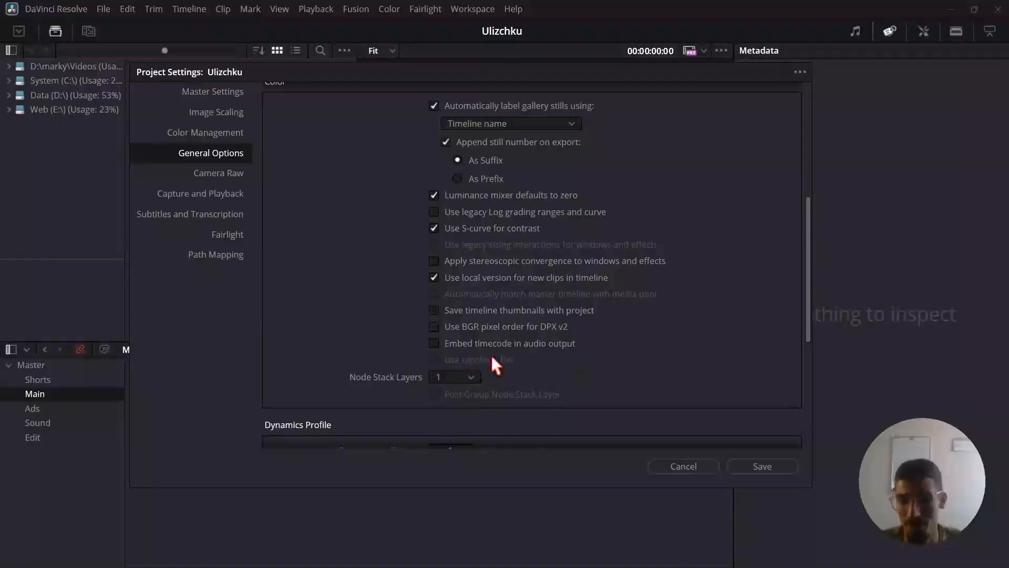
left_click_drag(809, 272, 806, 360)
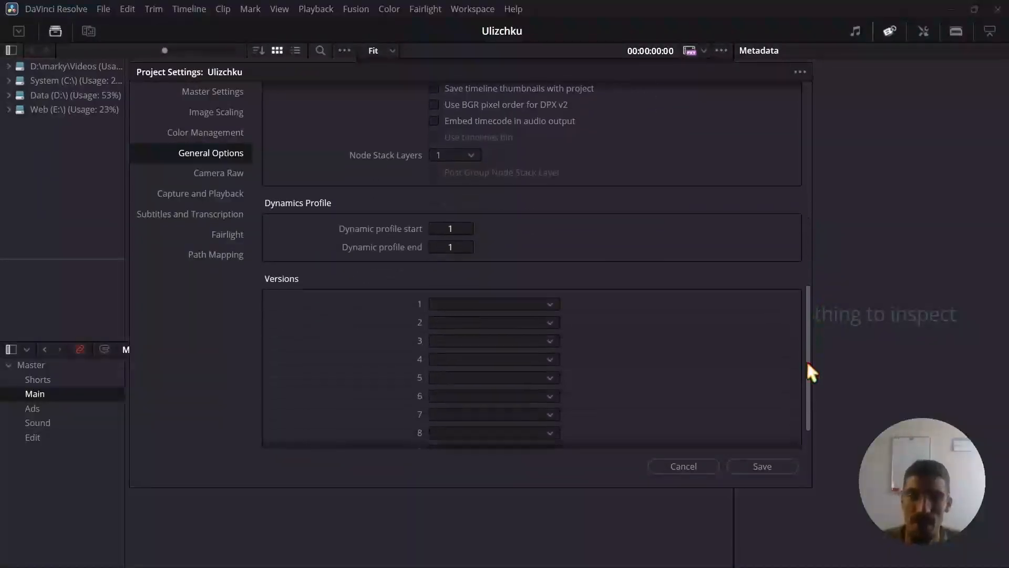
Look through the Camera Raw, Capture and Playback, and Subtitles and Transcription settings.
left_click(225, 173)
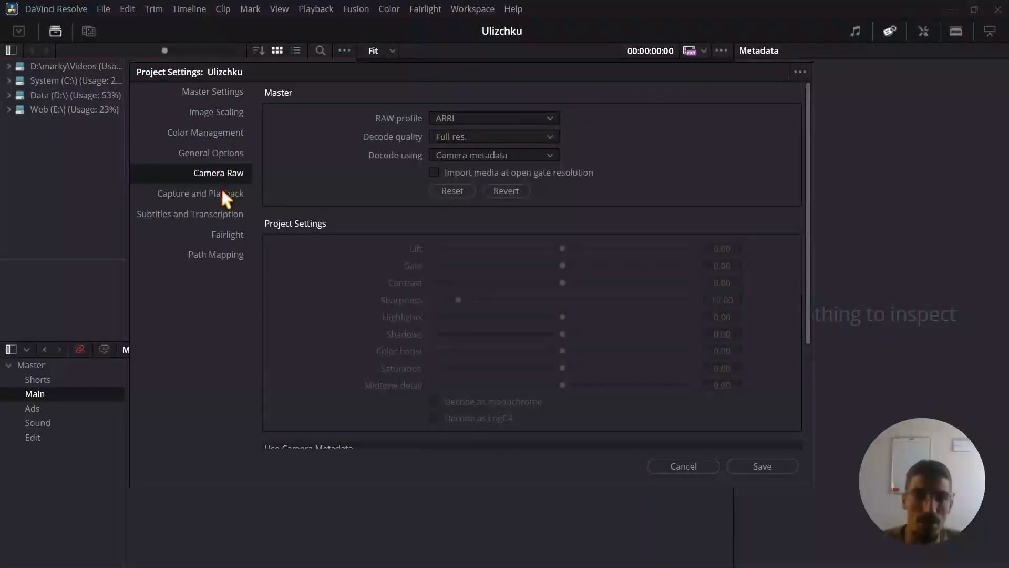
left_click(224, 200)
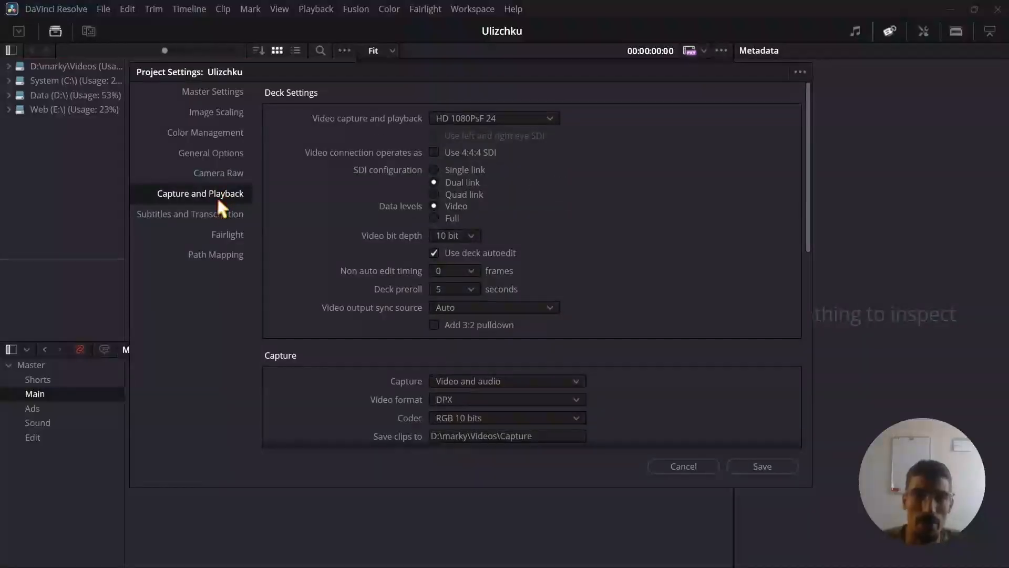
left_click(224, 218)
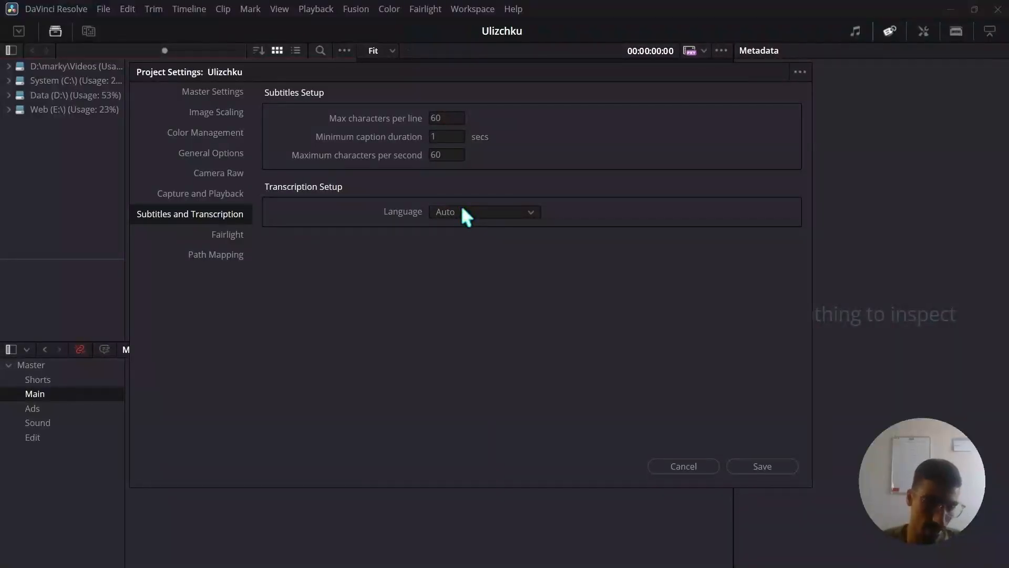
Examine the target loudness level in the Fairlight audio metering settings.
left_click(231, 235)
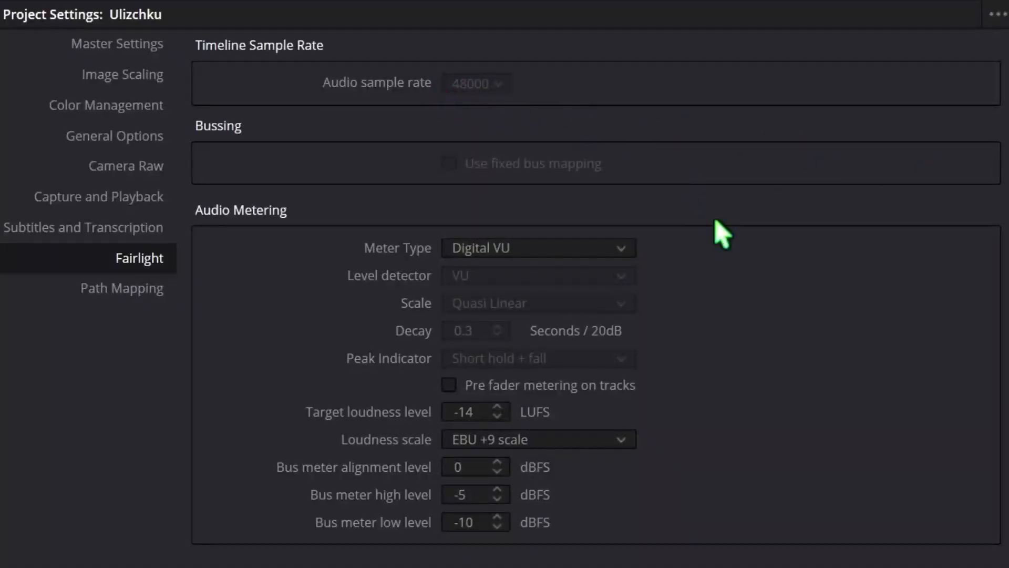
left_click(480, 412)
left_click(724, 403)
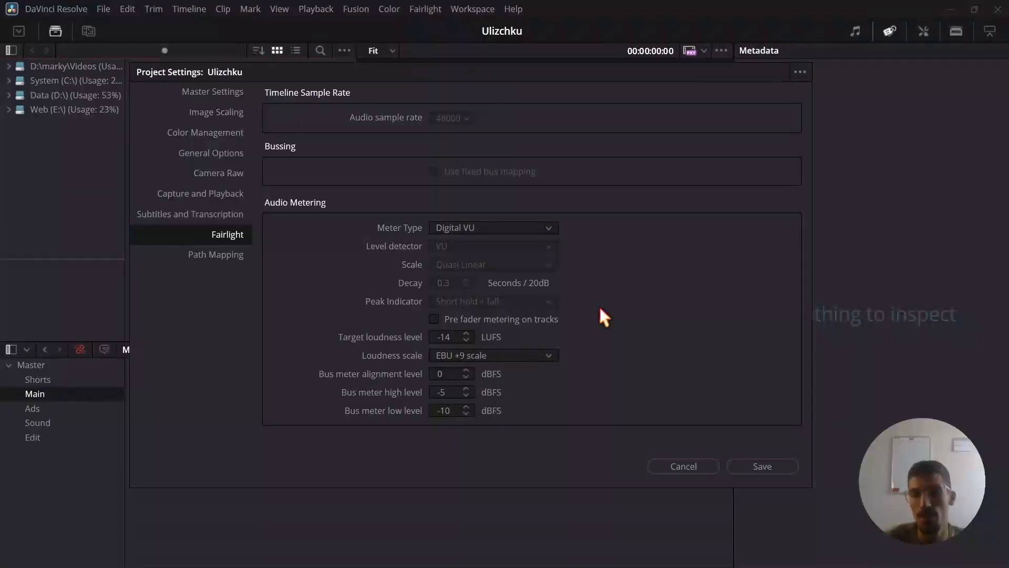
left_click(451, 337)
double_click(451, 337)
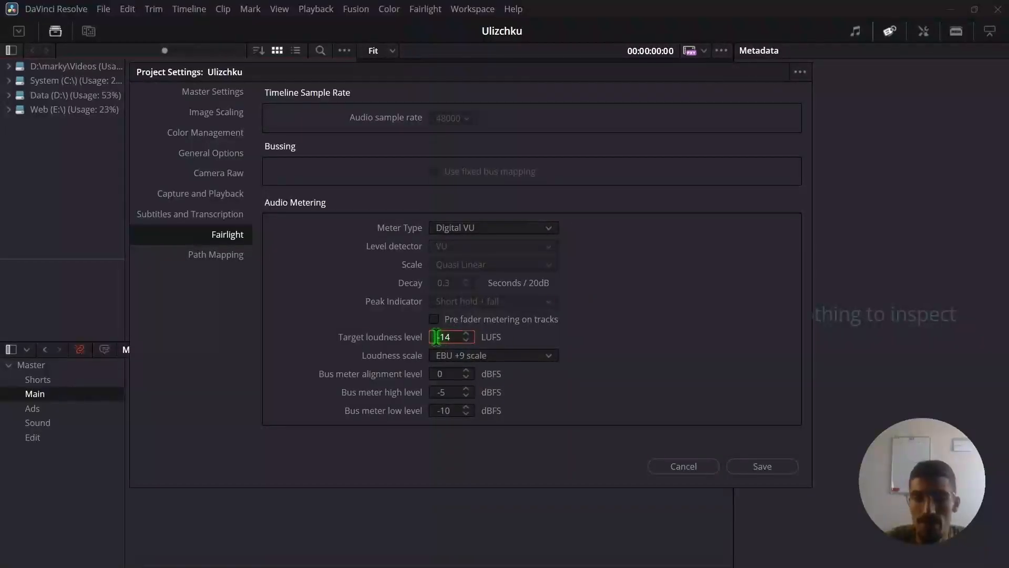
left_click(597, 341)
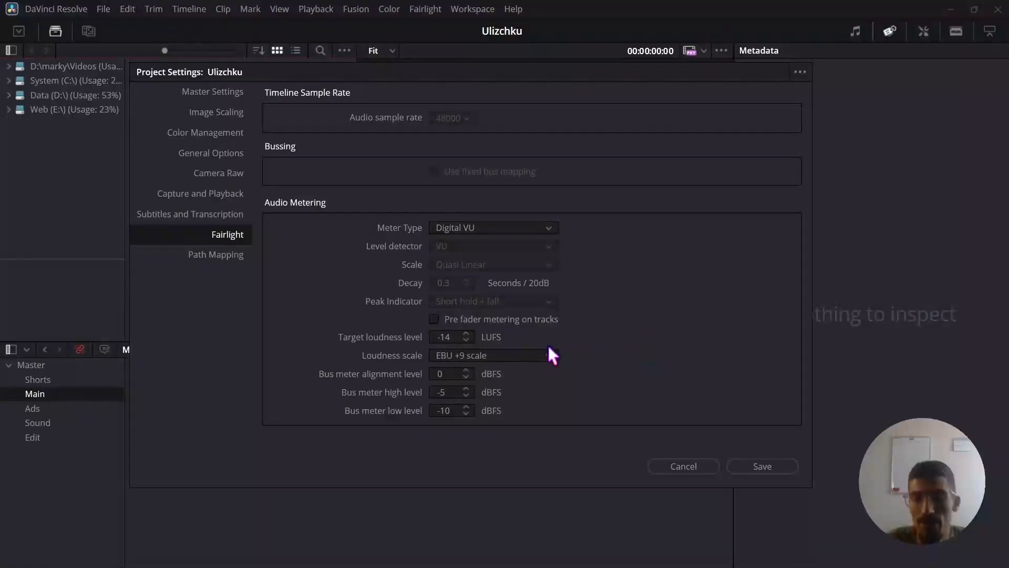
double_click(439, 342)
left_click(614, 345)
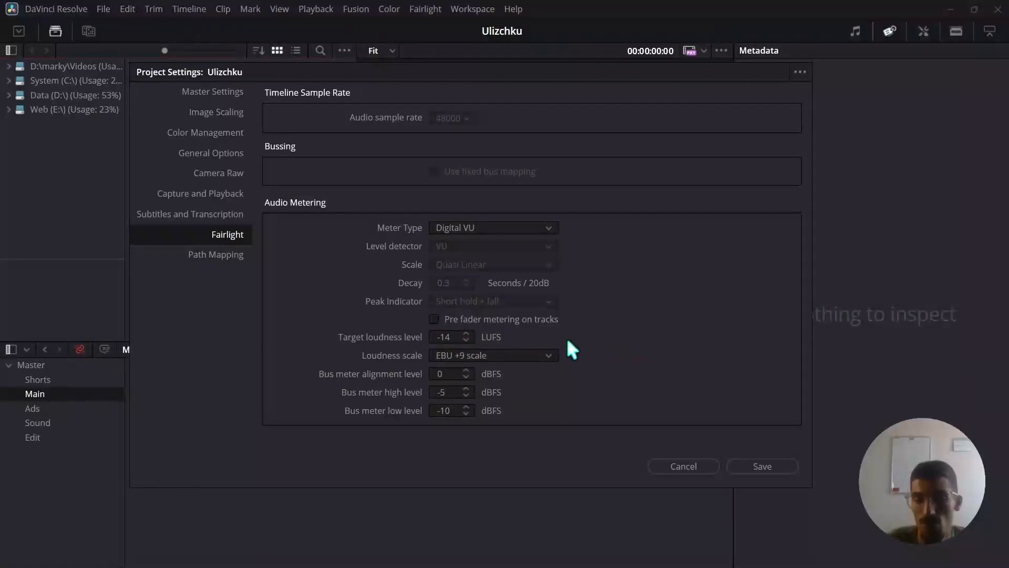
Check the target loudness and the bus meter high and low levels, and close the project settings.
left_click(443, 337)
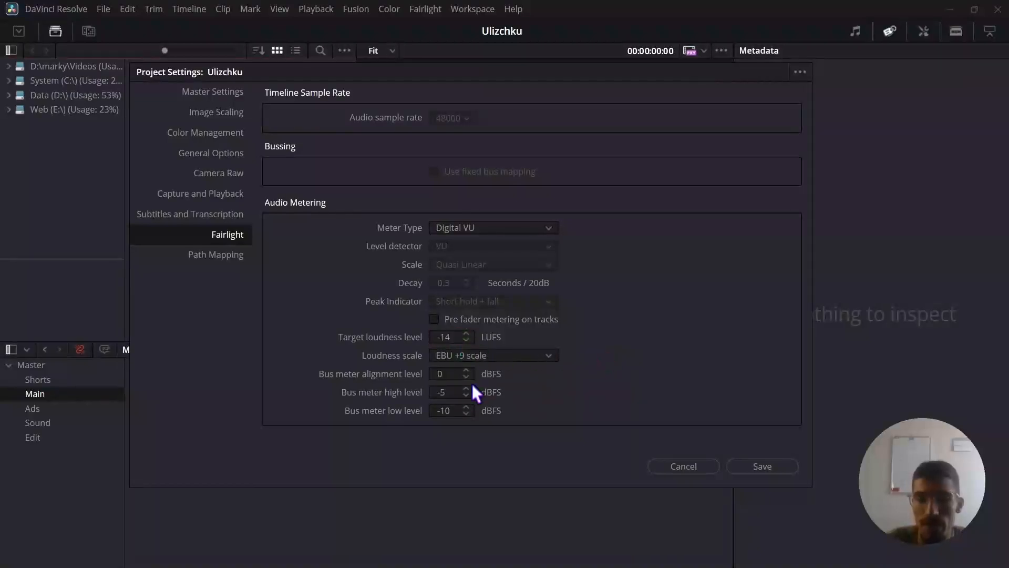
left_click(438, 393)
left_click(442, 411)
left_click(537, 405)
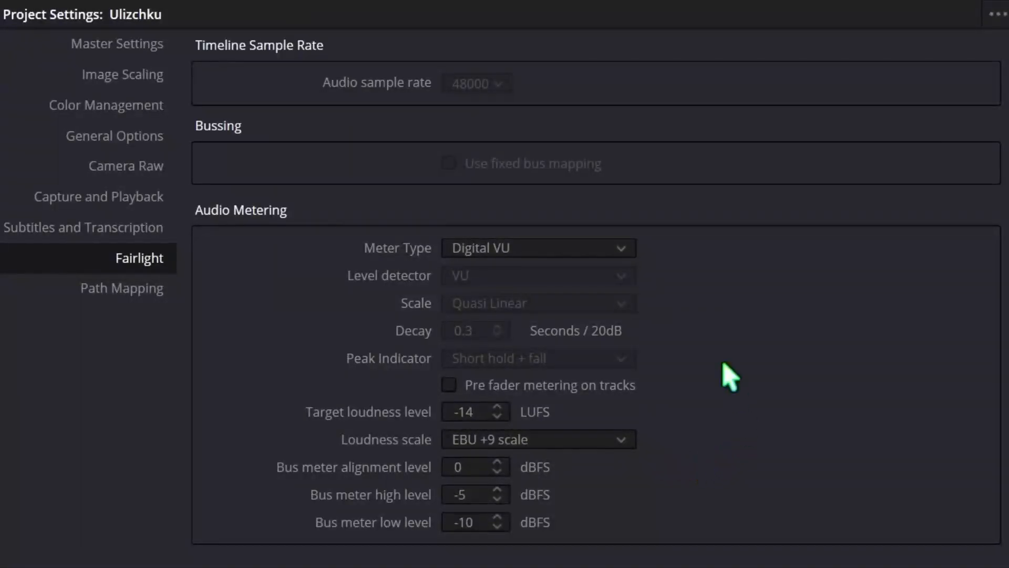
left_click(853, 521)
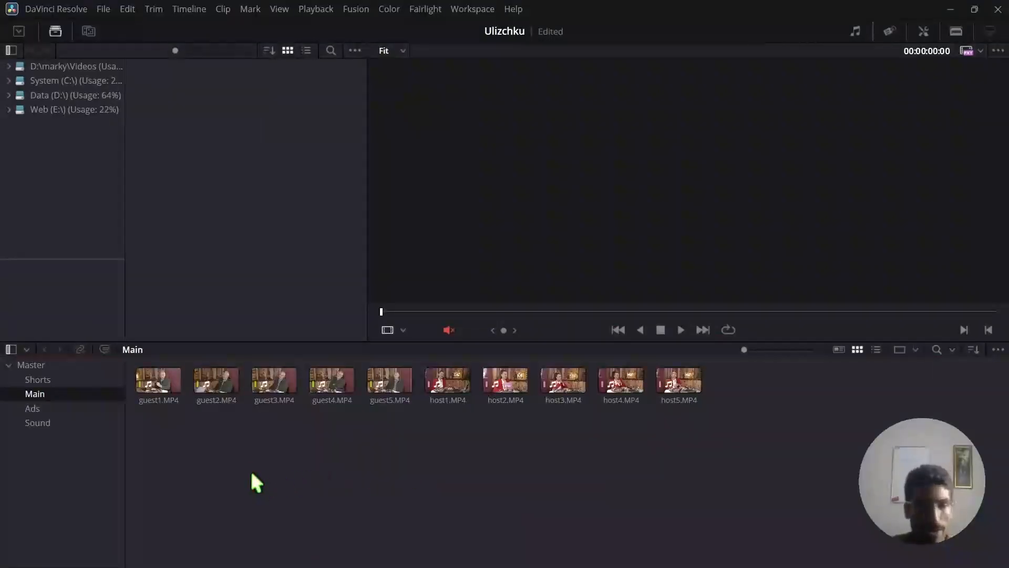
Look over the guest and host video clips in the Main bin and the audio recordings in the Sound bin.
left_click_drag(145, 444, 715, 386)
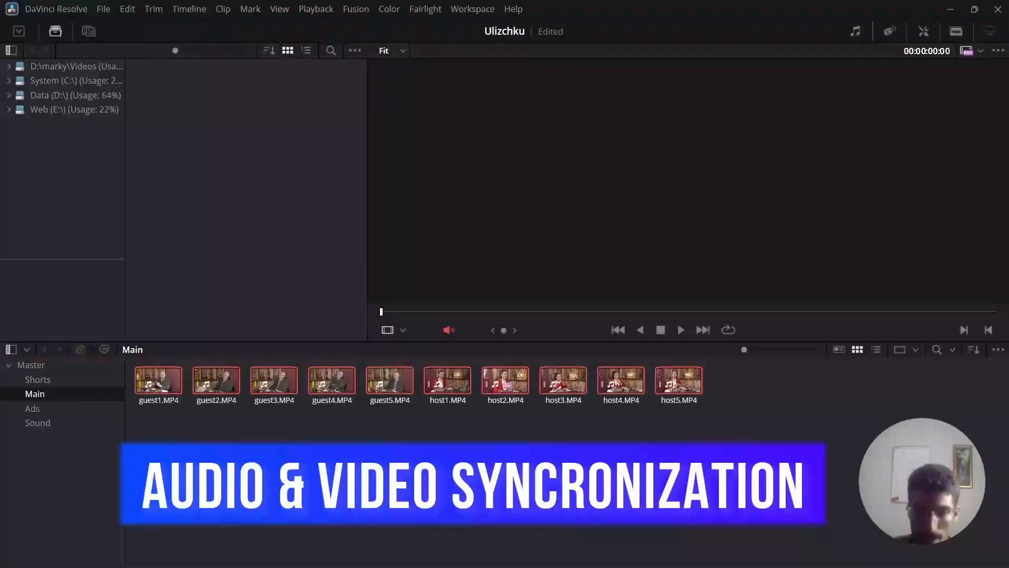
left_click(37, 408)
left_click(39, 423)
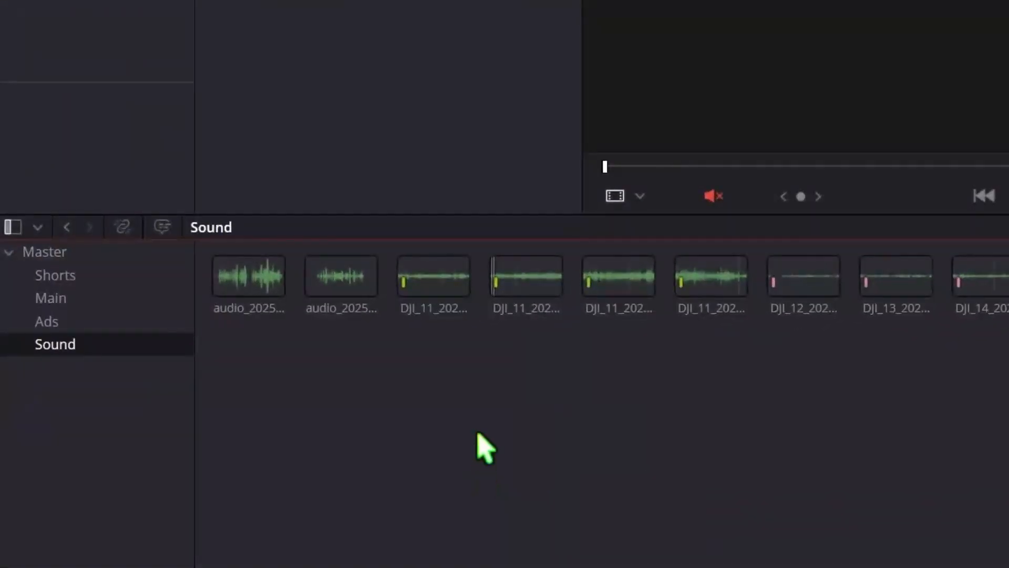
left_click_drag(244, 422, 1008, 279)
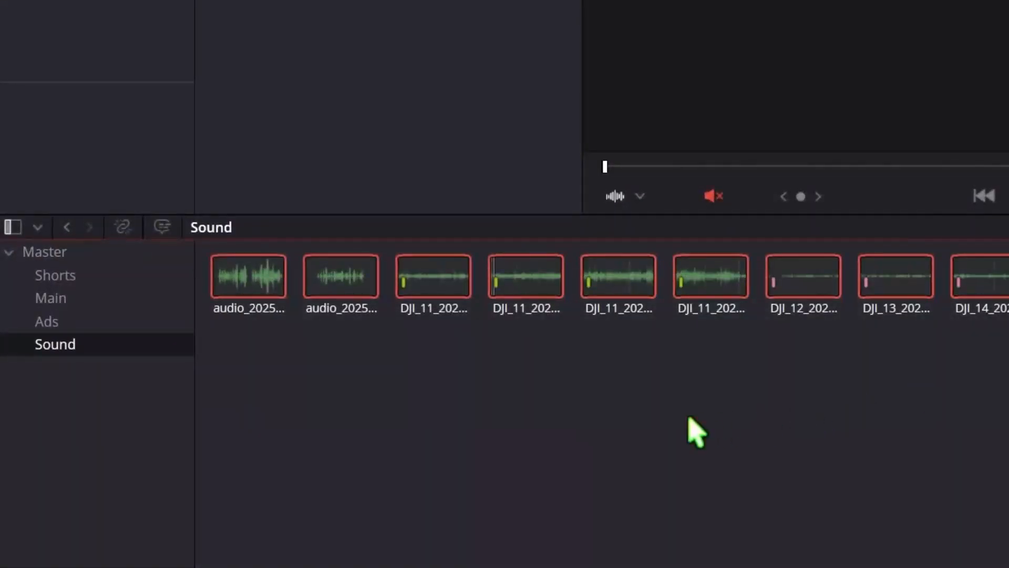
left_click(663, 426)
left_click(66, 297)
left_click_drag(273, 434, 1008, 271)
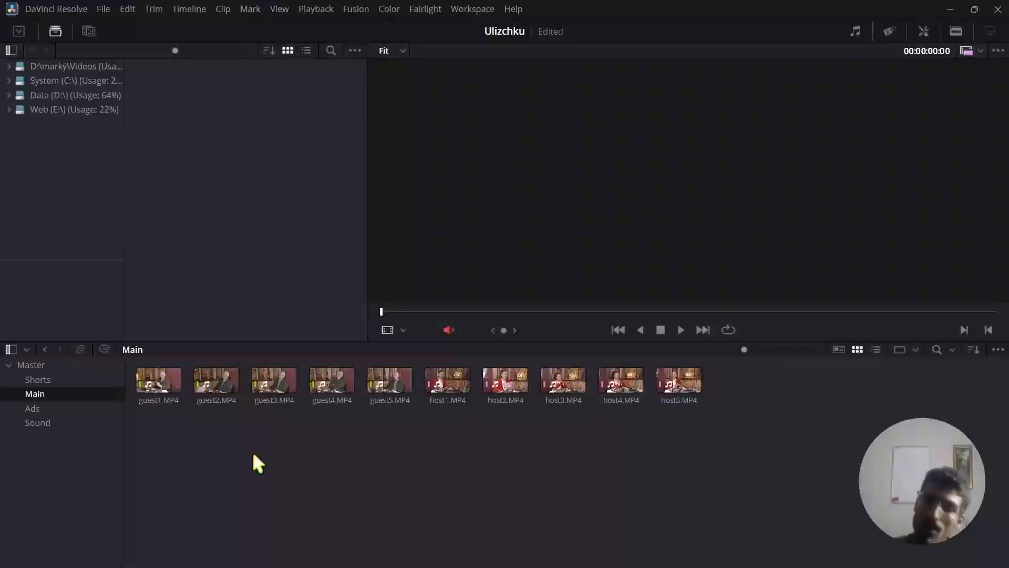
Open the metadata of guest1.MP4 and examine its Shot & Scene fields, including keywords, clip color and angle.
left_click(162, 382)
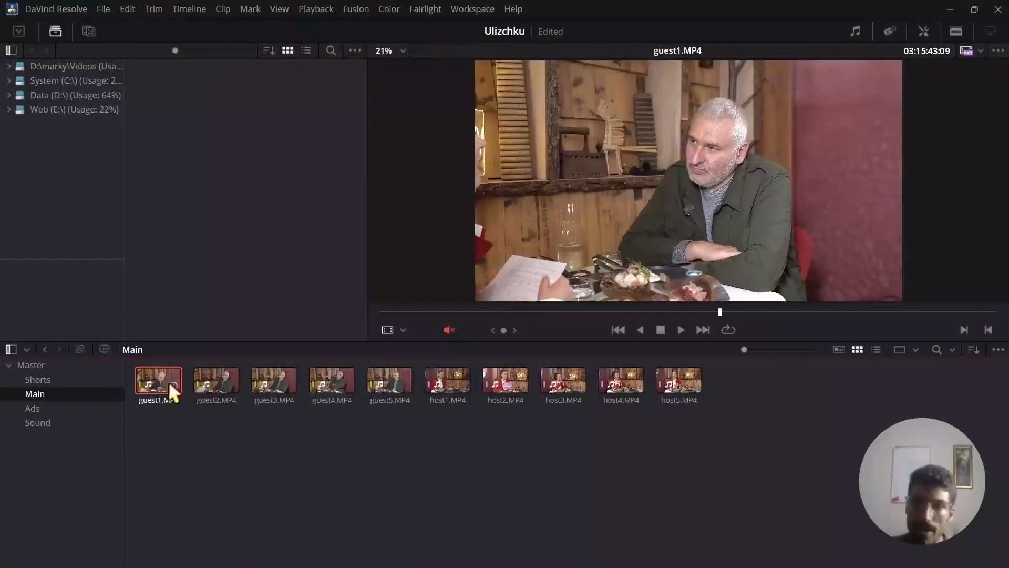
mouse_move(176, 386)
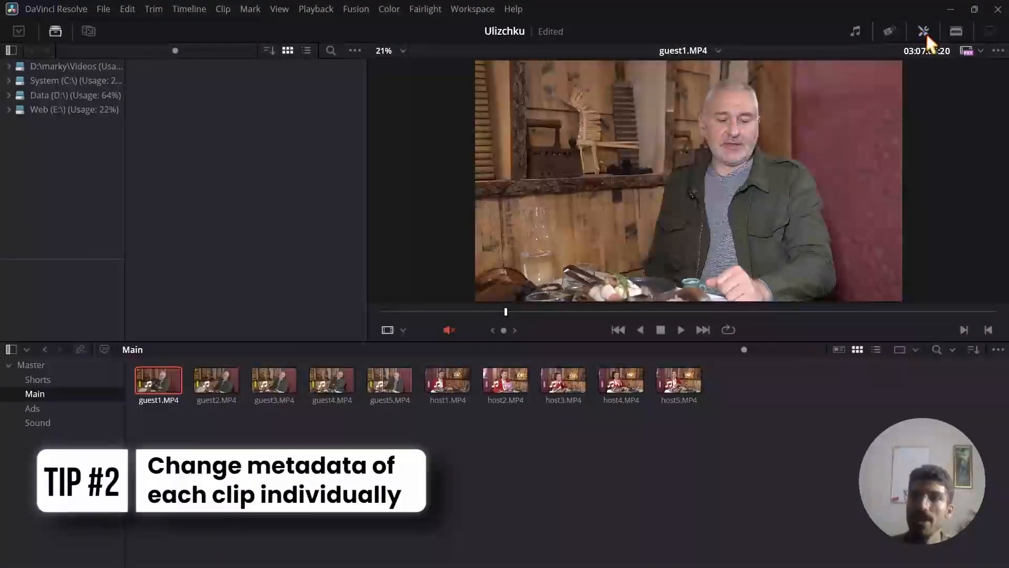
left_click(888, 27)
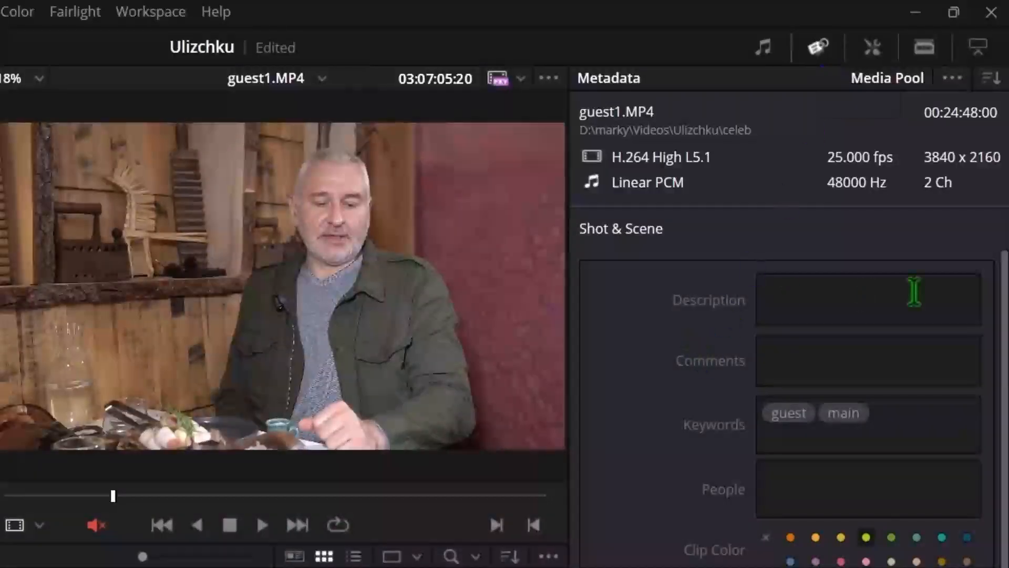
scroll(1005, 321, "down", 3)
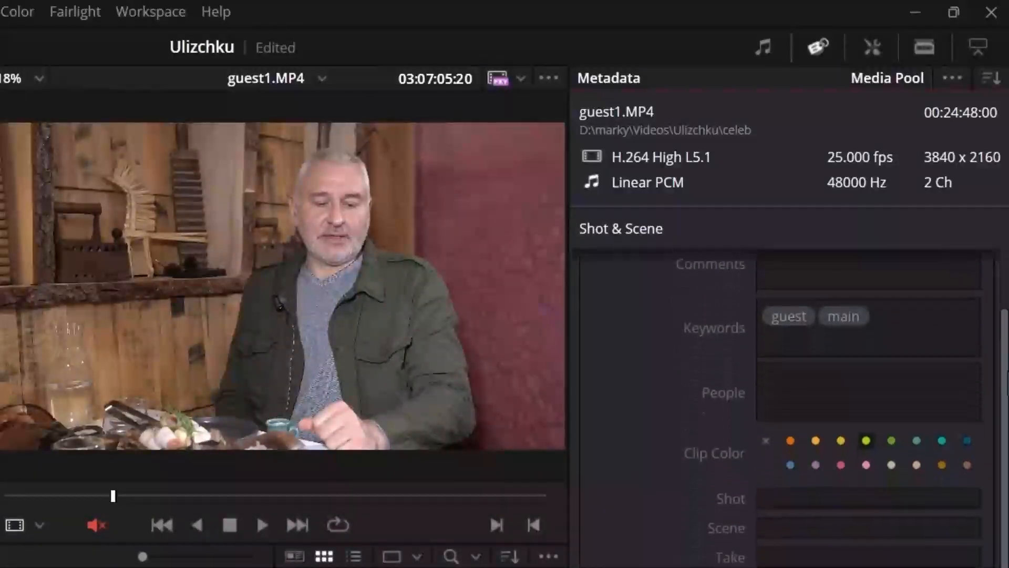
scroll(1004, 336, "up", 1)
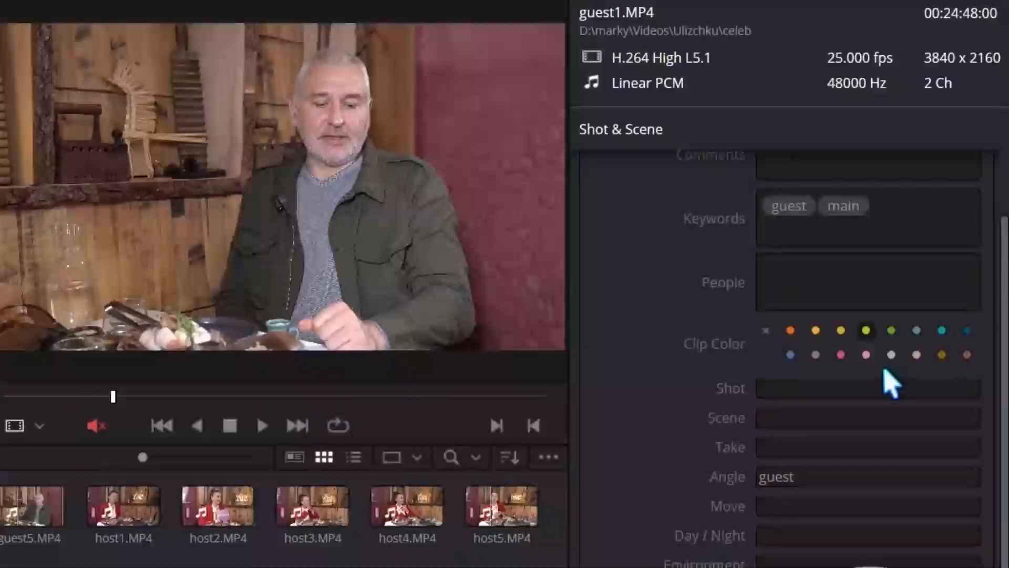
left_click(762, 476)
left_click(827, 477)
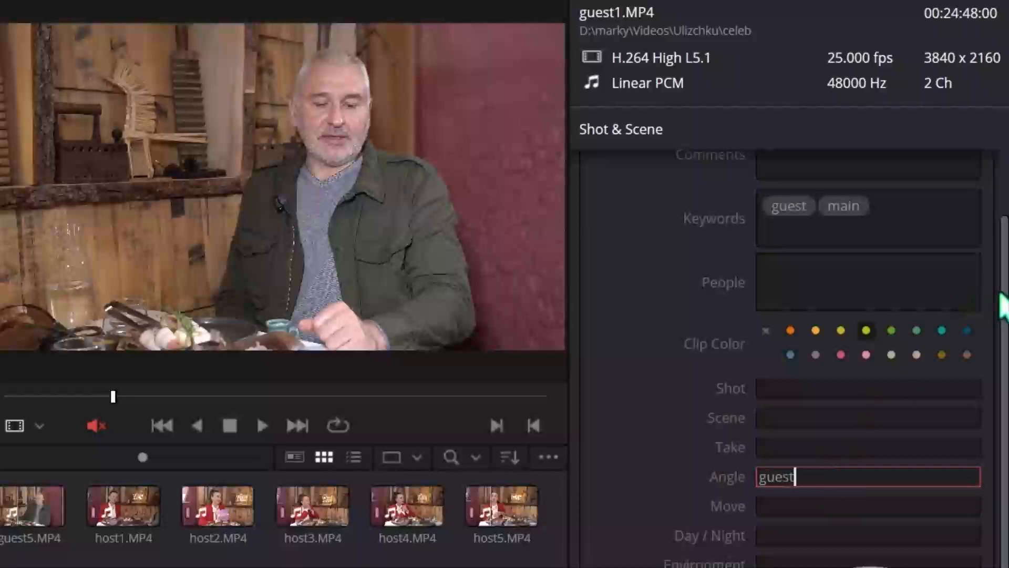
Check the camera number, reel number and keywords in the metadata of guest1.MP4.
left_click_drag(1004, 302, 1004, 447)
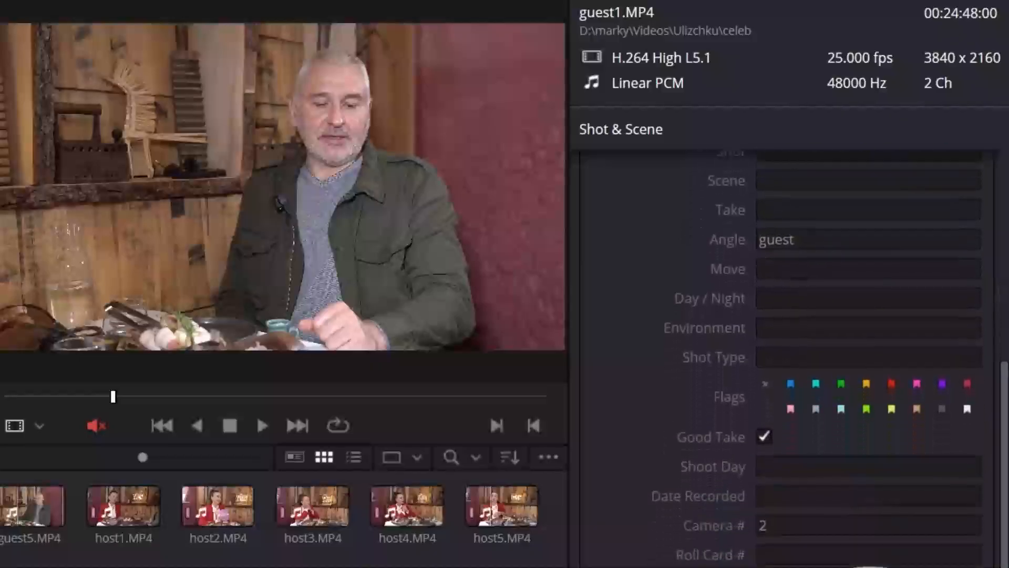
scroll(941, 491, "down", 2)
left_click(783, 468)
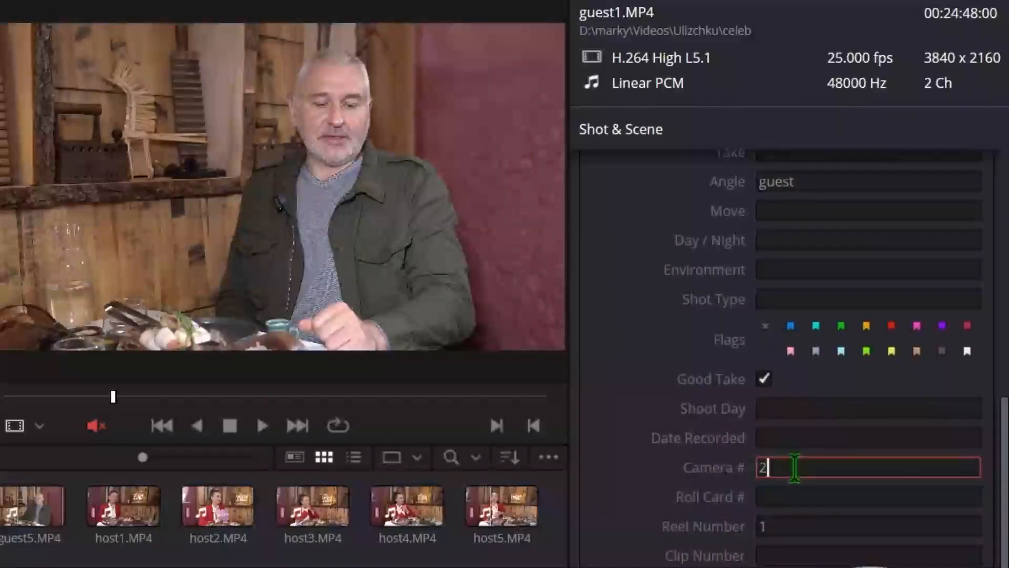
left_click(794, 525)
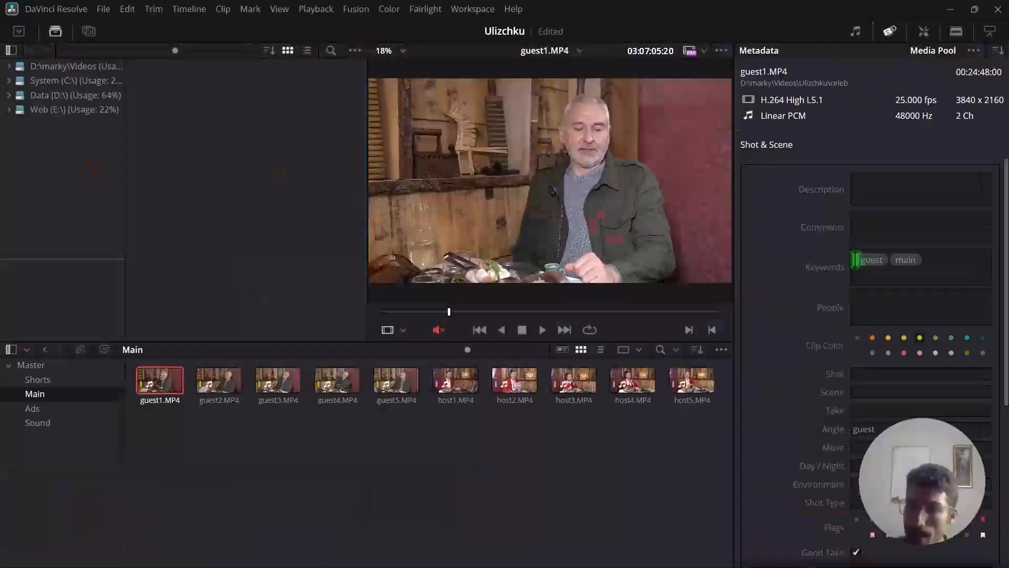
left_click(938, 260)
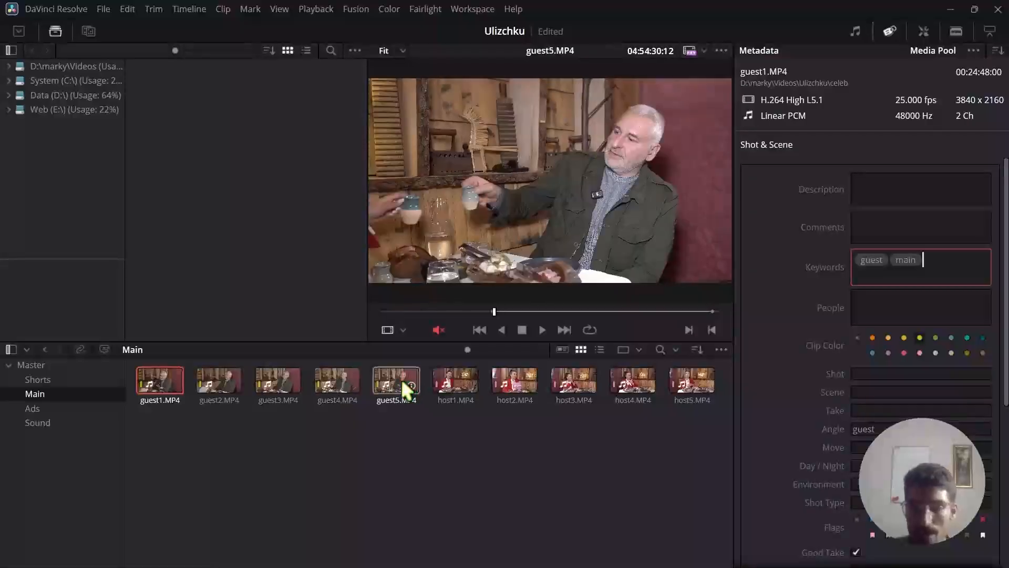
Open the metadata of host1.MP4 and check its keywords, clip color, angle, camera number and reel number.
left_click(450, 377)
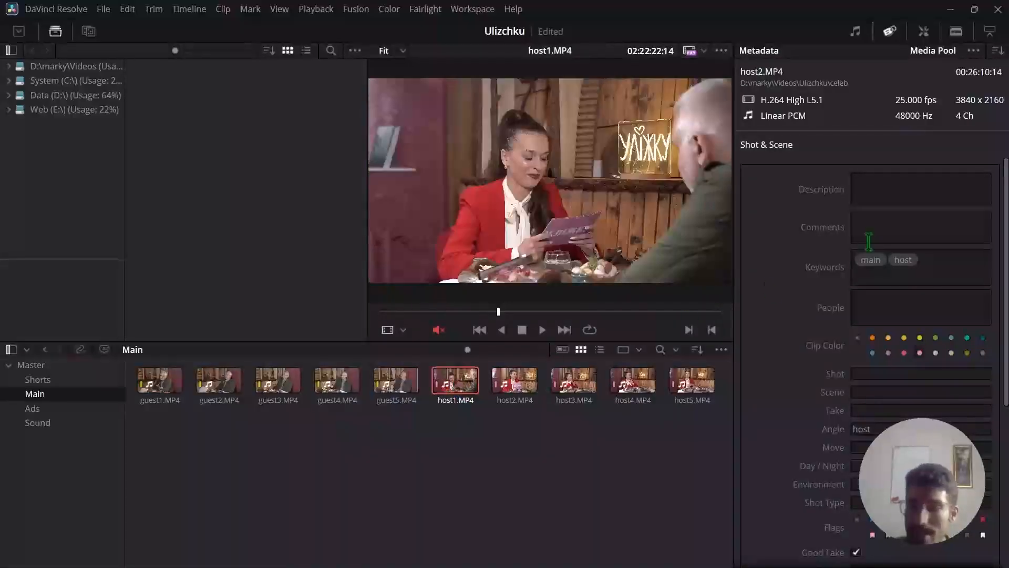
scroll(956, 283, "down", 3)
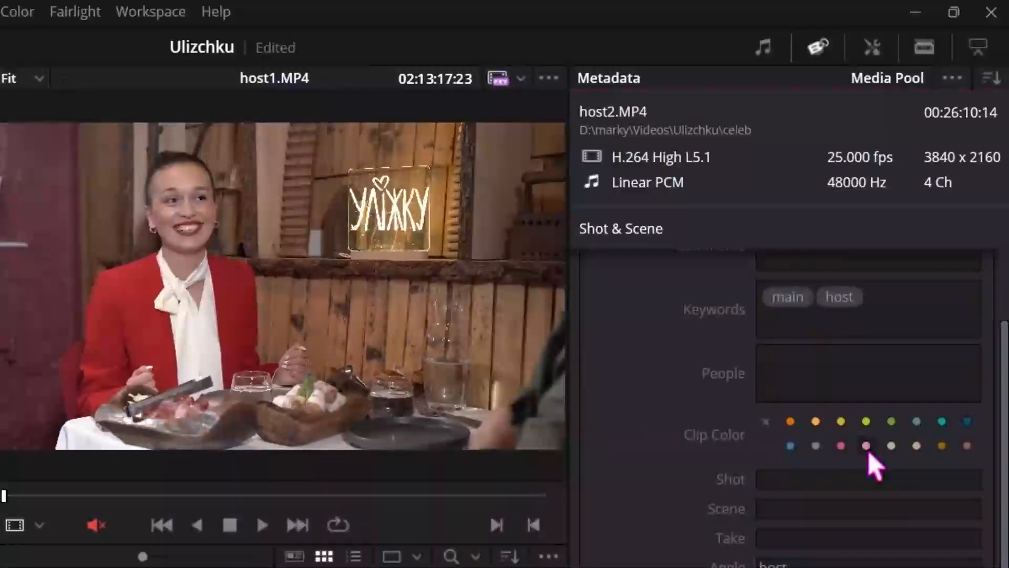
left_click(866, 447)
left_click(792, 566)
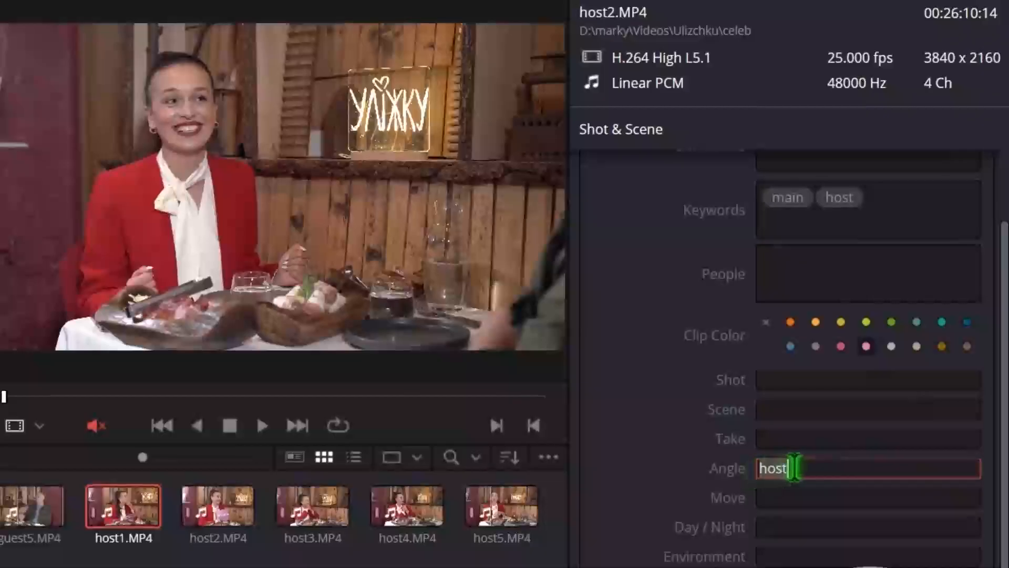
left_click_drag(1002, 292, 1005, 460)
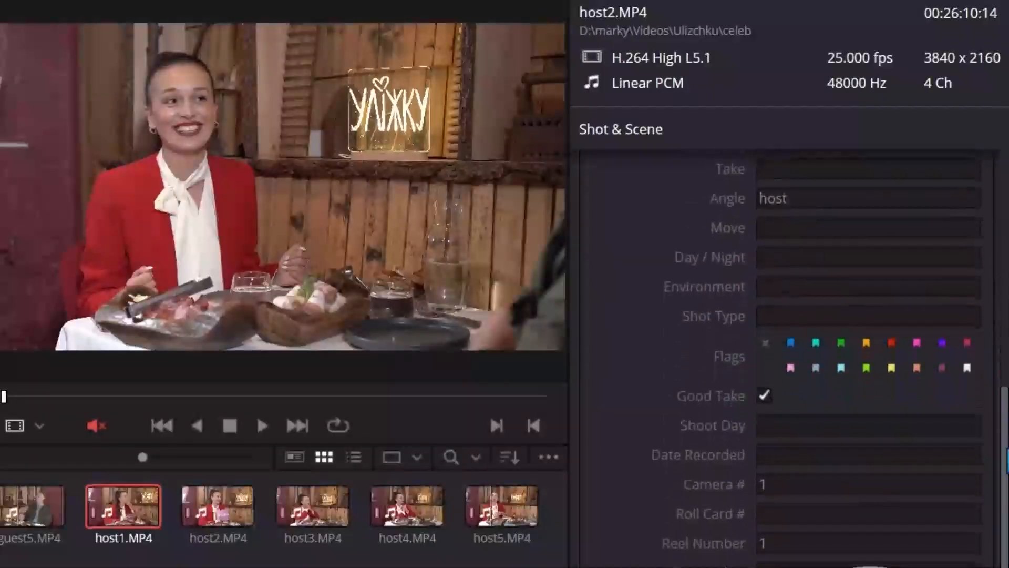
scroll(894, 457, "down", 1)
left_click(763, 458)
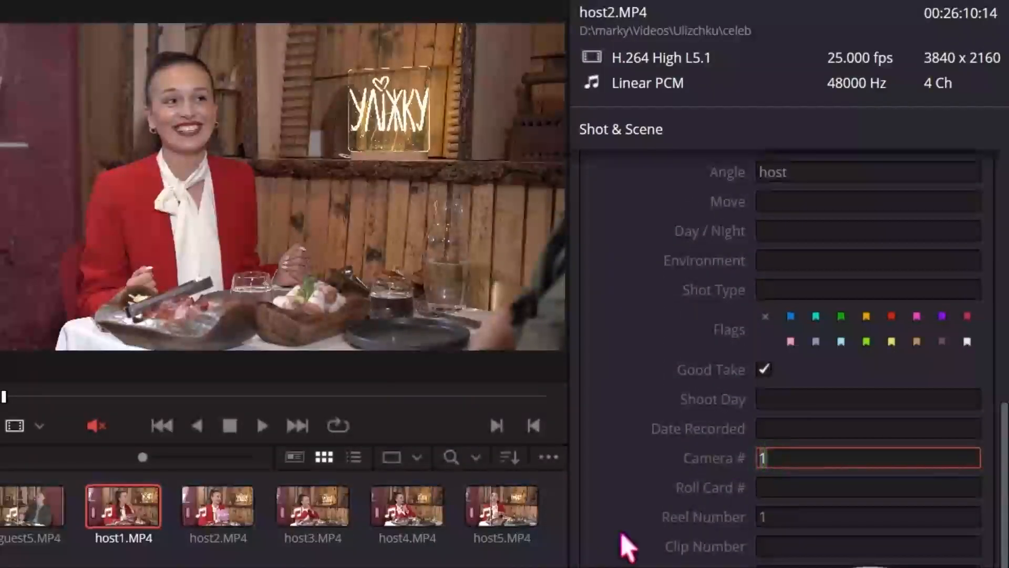
type("1")
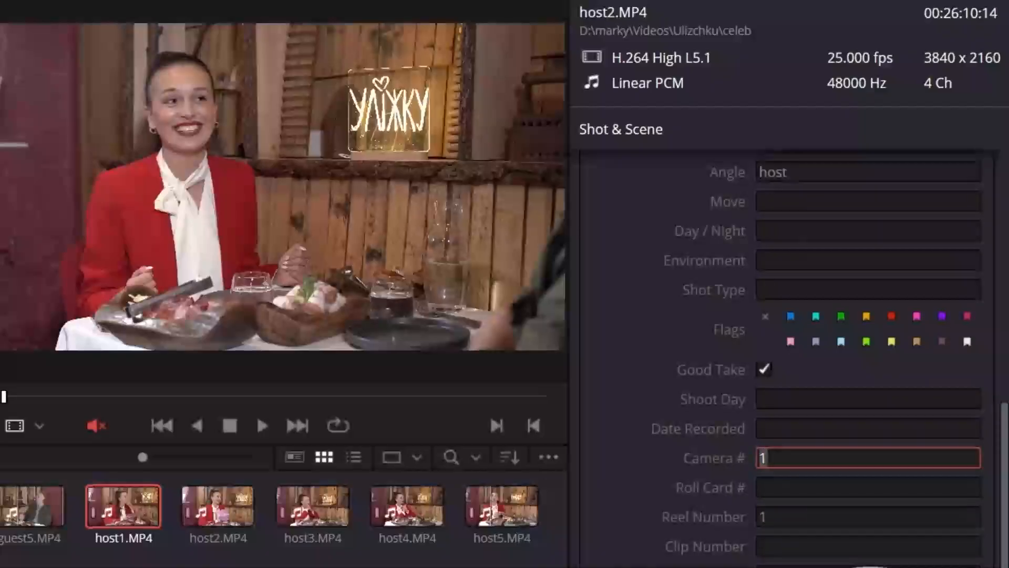
left_click(588, 451)
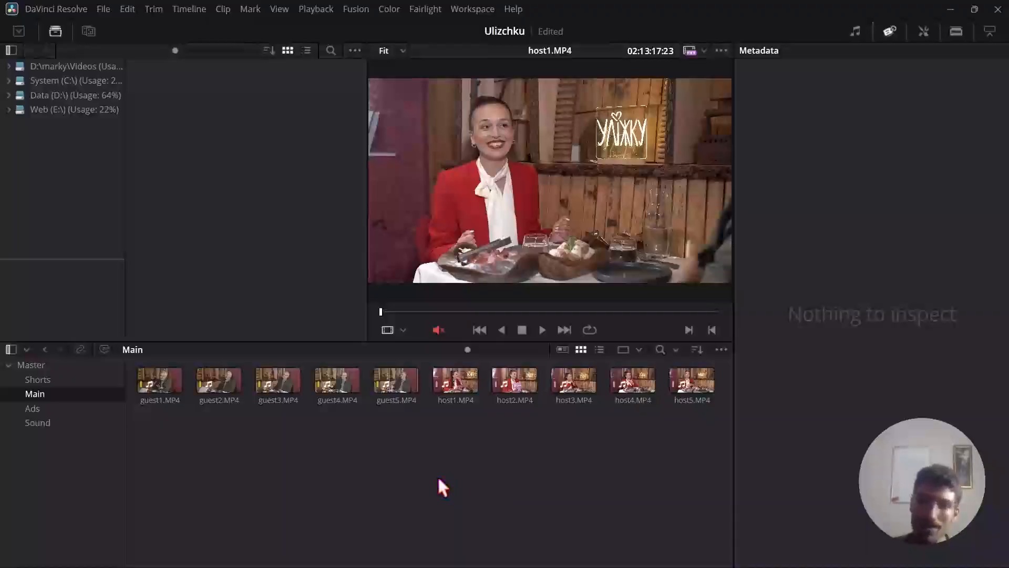
Show the smart bins in the media pool of the Main bin and enlarge their area in the bin list.
left_click(39, 423)
left_click(38, 394)
left_click(721, 350)
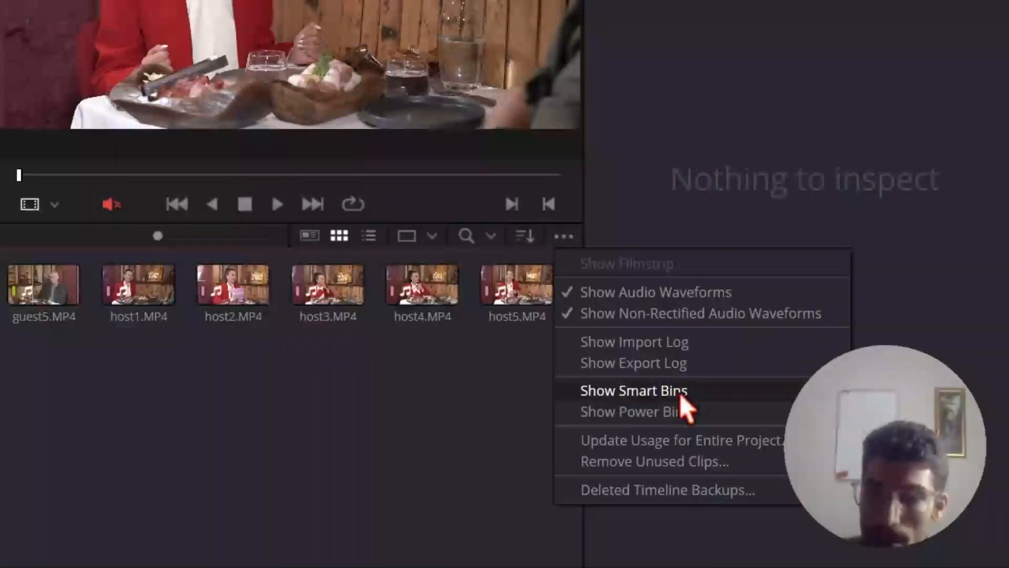
left_click(679, 394)
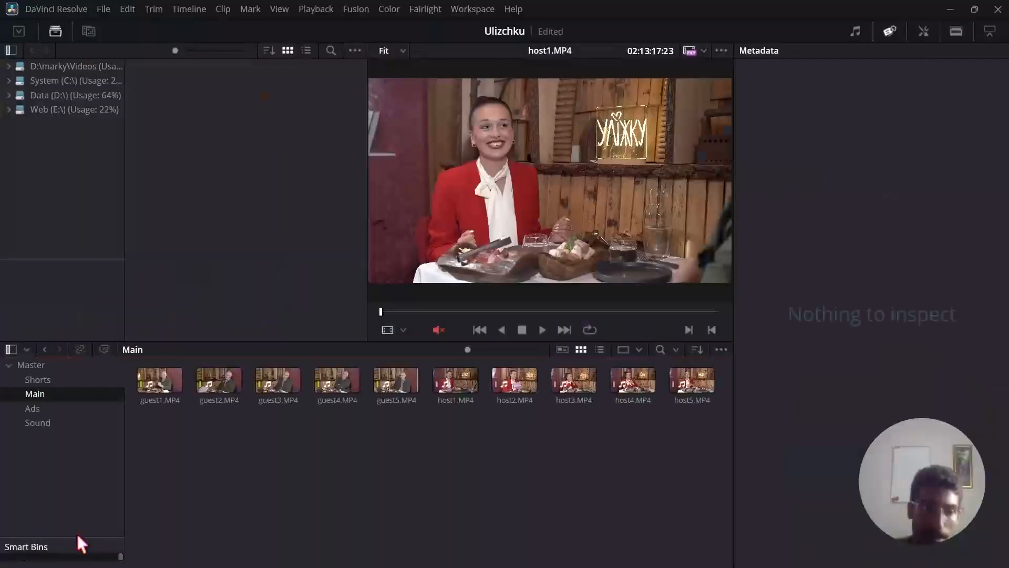
left_click_drag(79, 538, 79, 461)
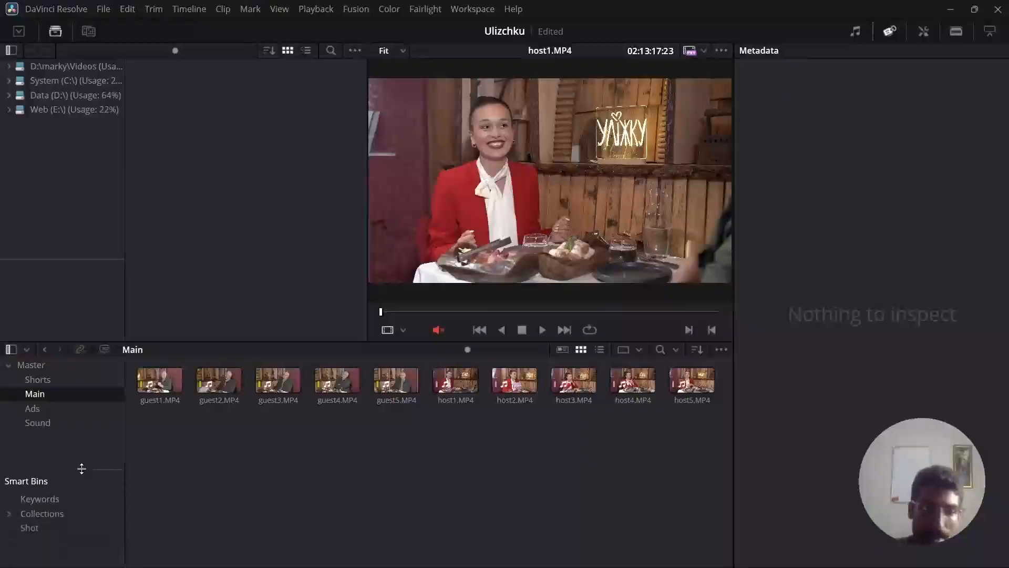
Open the Keywords smart bin and look over the source files in the celeb folder in File Explorer.
left_click(508, 379)
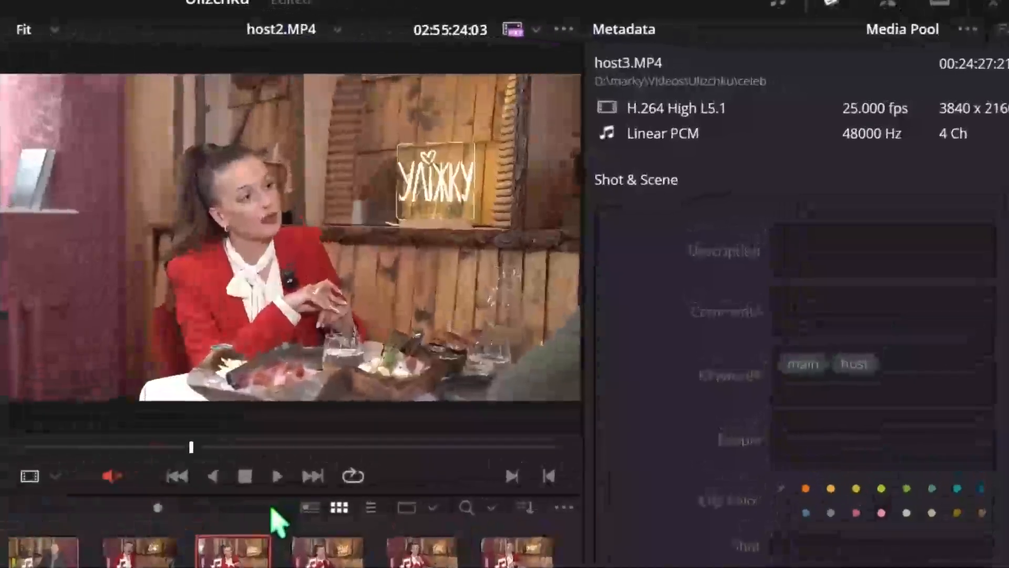
left_click(159, 497)
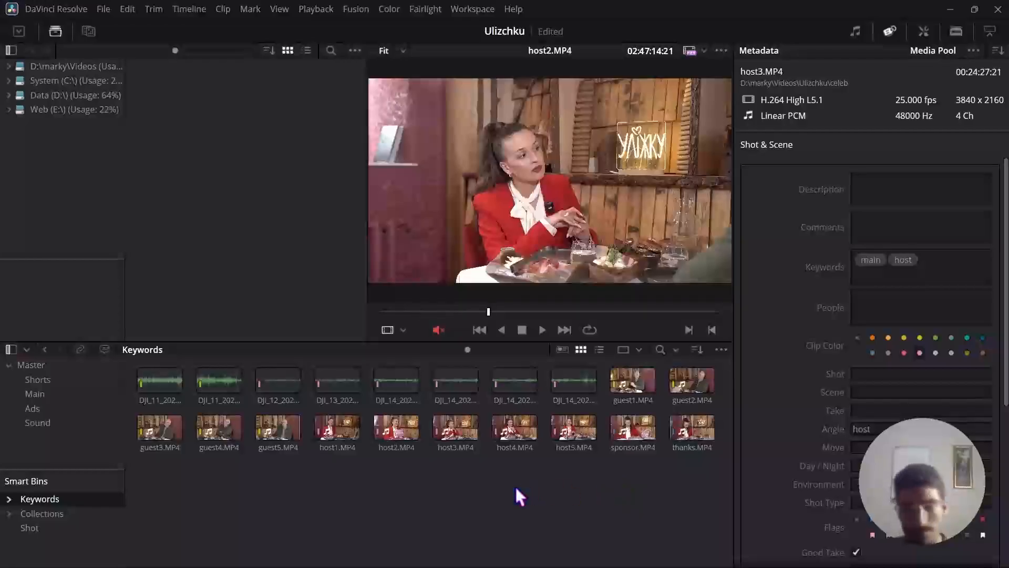
key("alt+Tab")
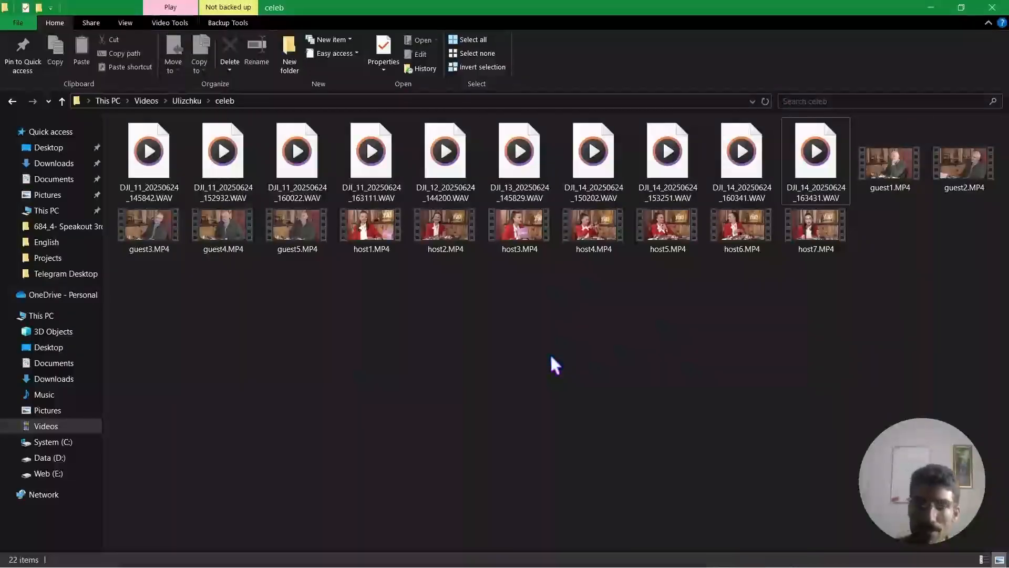
key("alt+Tab")
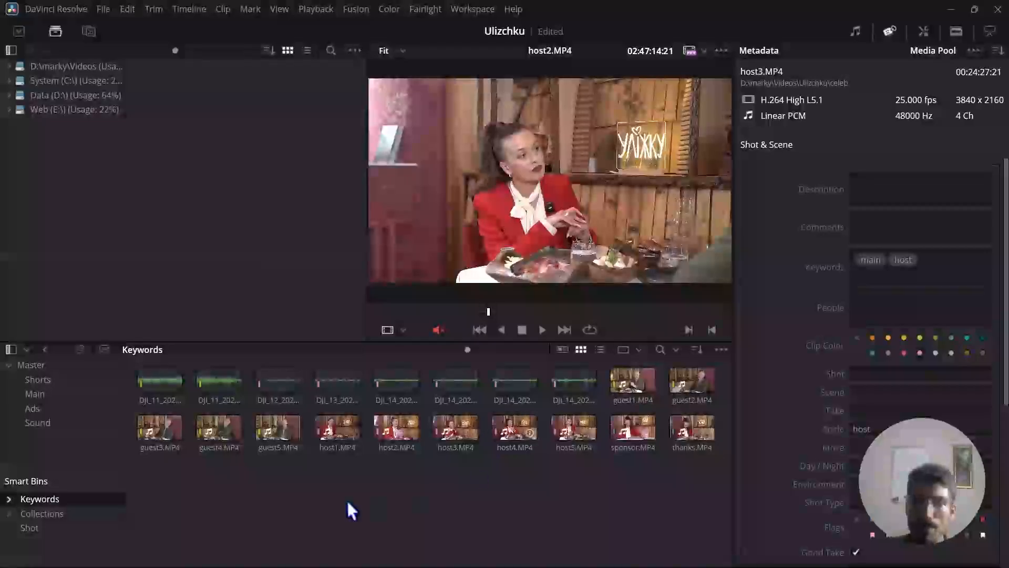
Select all audio and video clips in the Keywords smart bin and open Auto Sync Audio for them.
left_click_drag(153, 502, 733, 379)
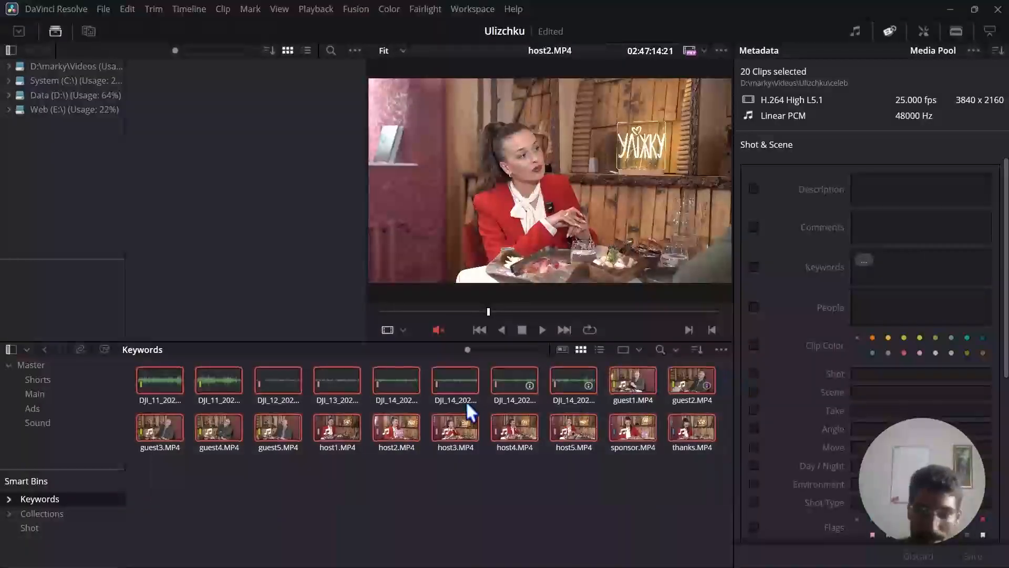
right_click(452, 383)
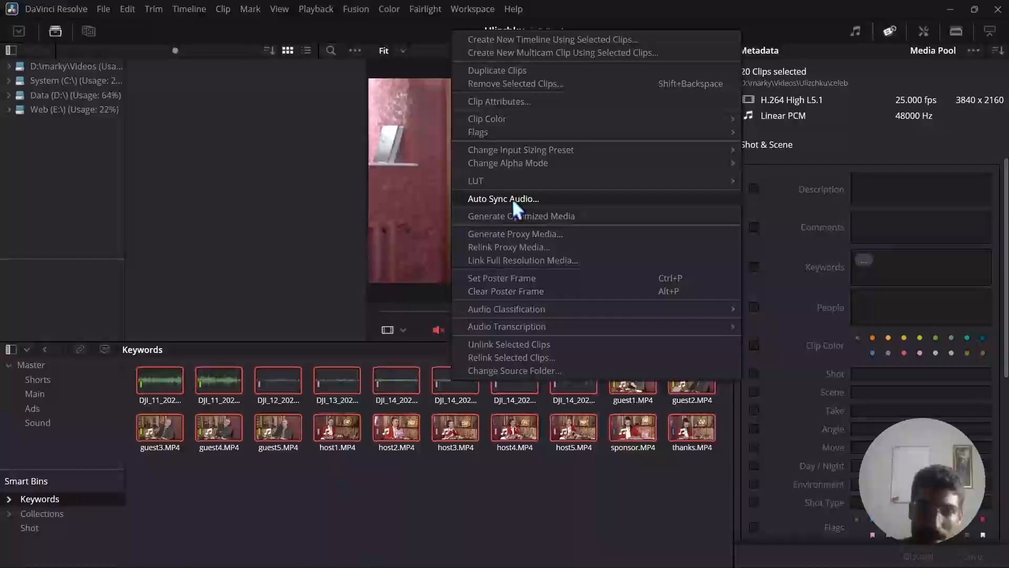
left_click(366, 158)
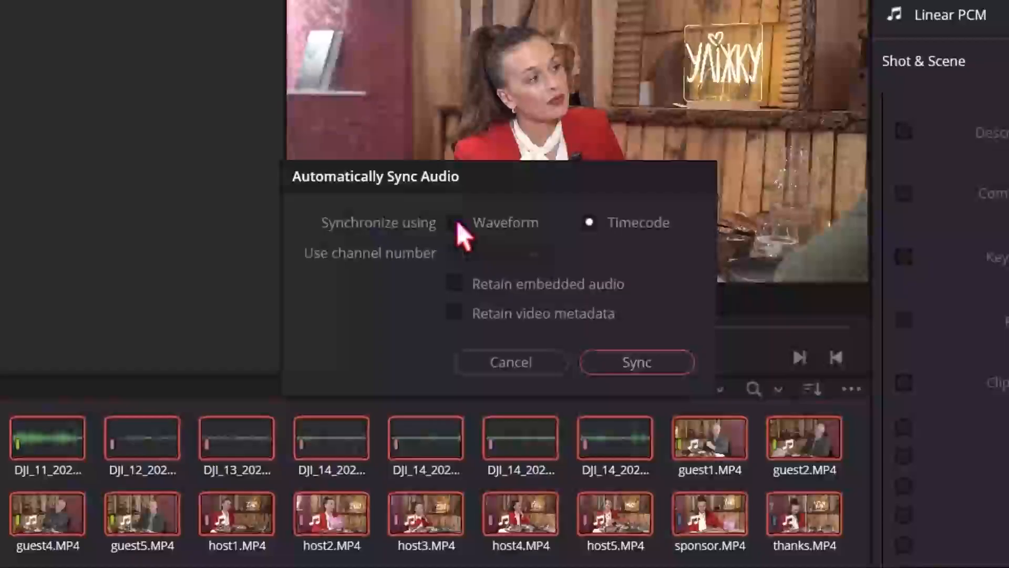
Sync the clips using Waveform with channel number Automatic, retaining embedded audio and video metadata.
left_click(473, 245)
left_click(535, 254)
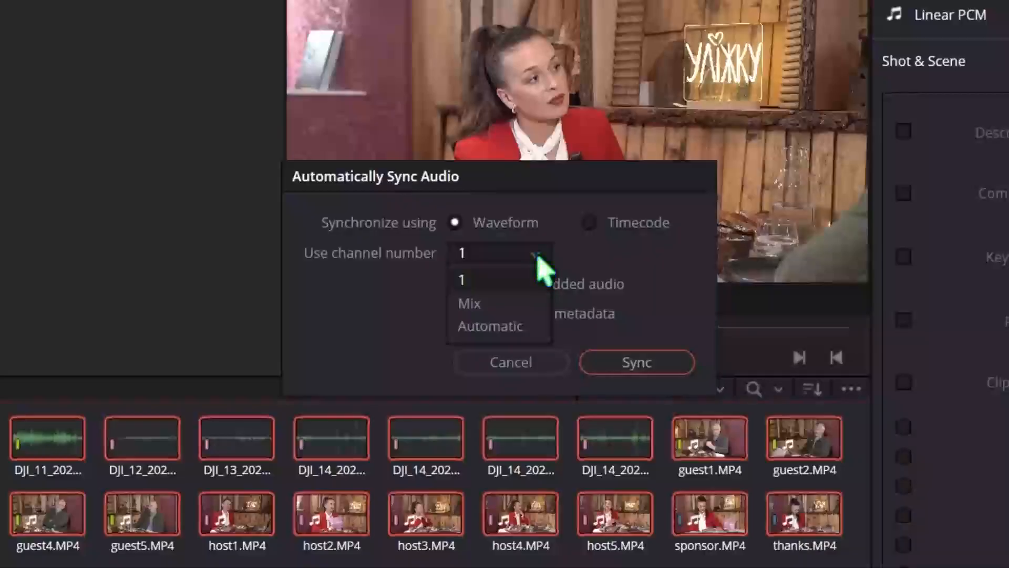
left_click(511, 331)
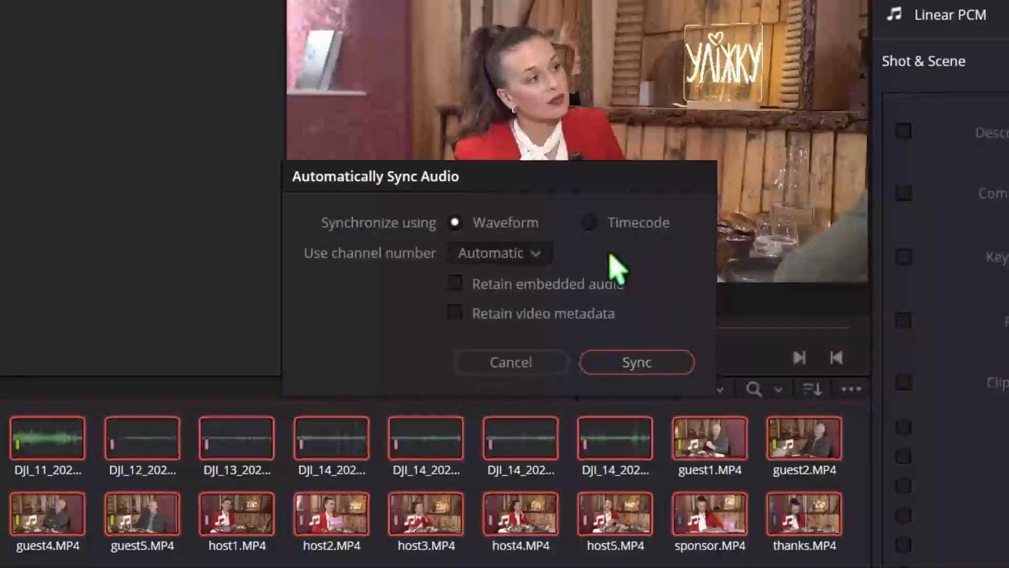
left_click(456, 284)
left_click(456, 313)
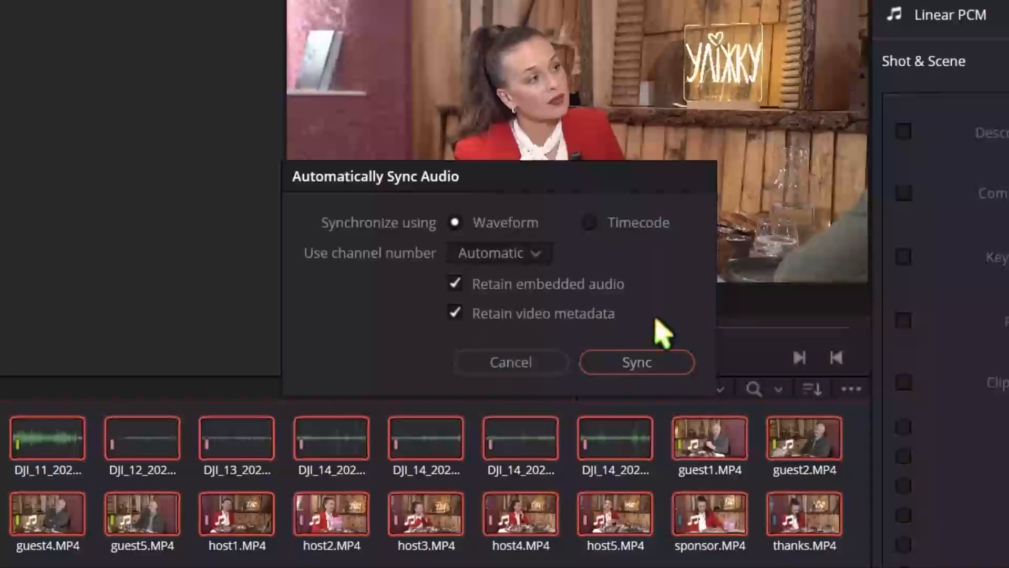
left_click(647, 366)
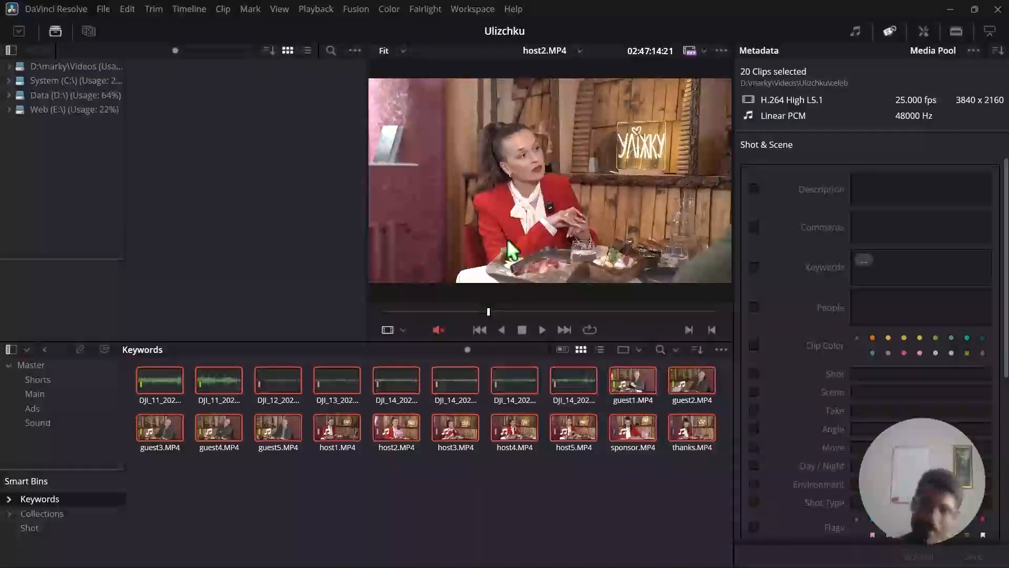
Create a timeline named New from guest1.MP4 and open it on the Edit page.
left_click(286, 498)
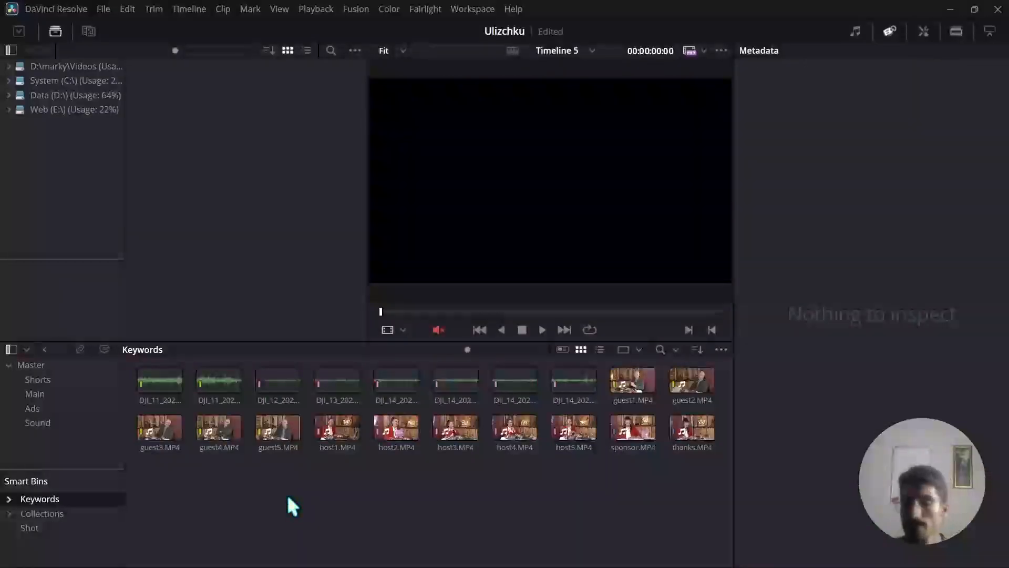
left_click(627, 374)
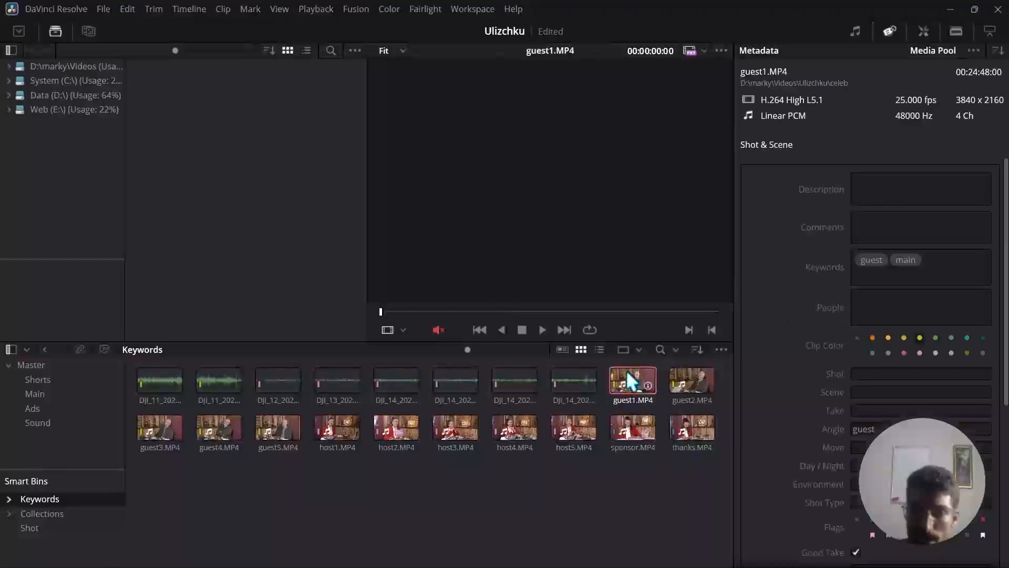
right_click(627, 374)
left_click(716, 10)
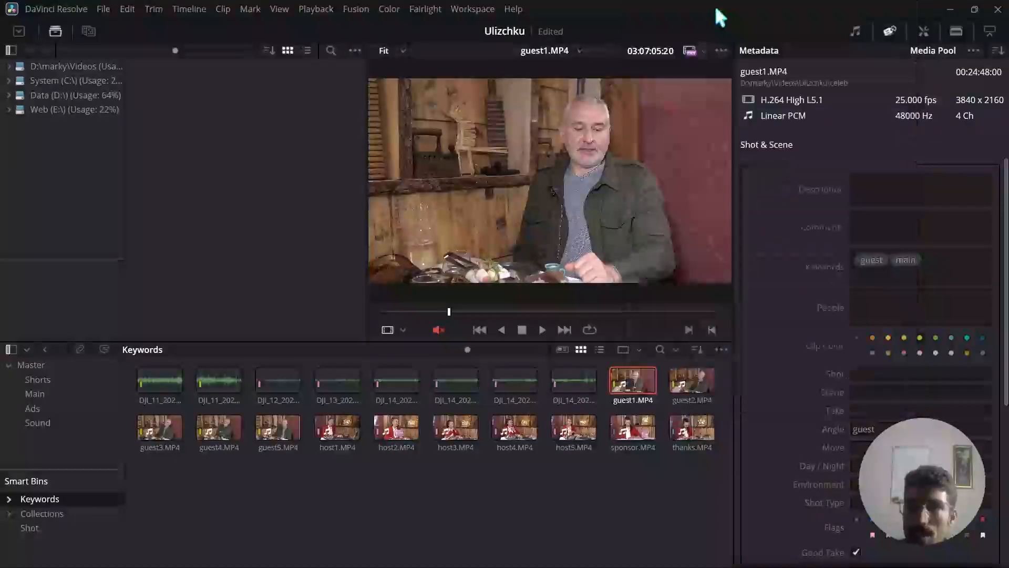
triple_click(519, 228)
type("New")
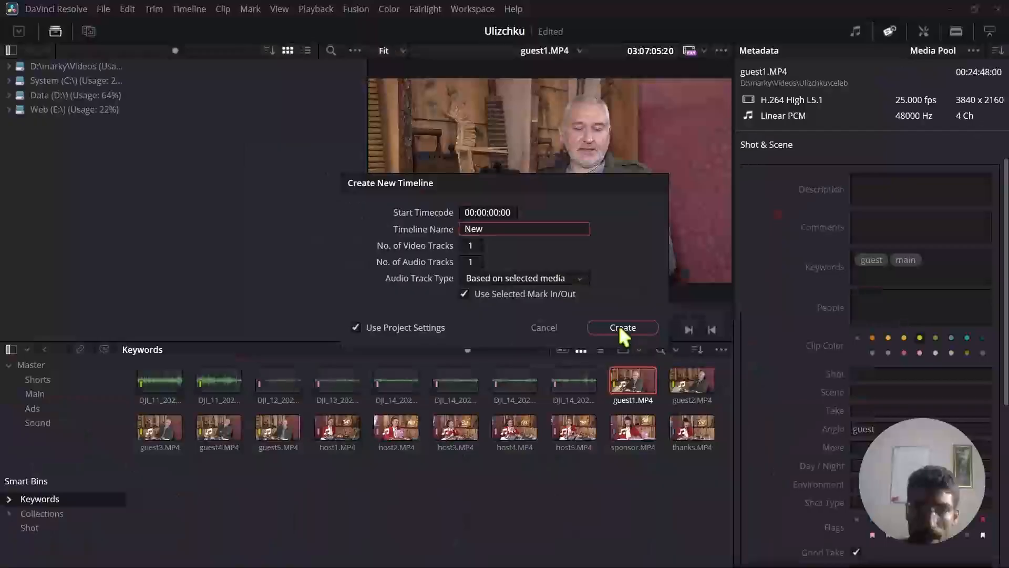
left_click(684, 356)
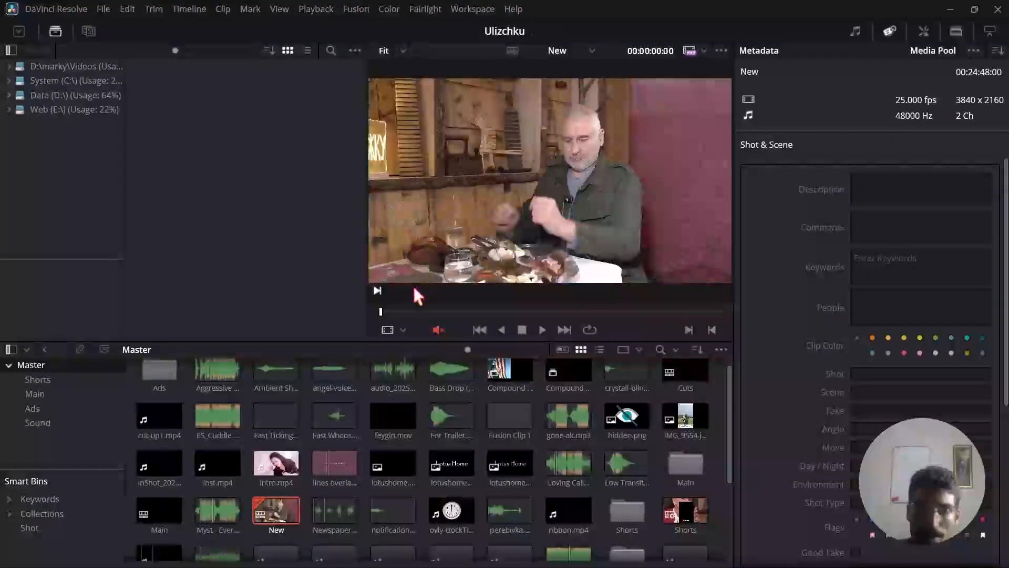
double_click(272, 508)
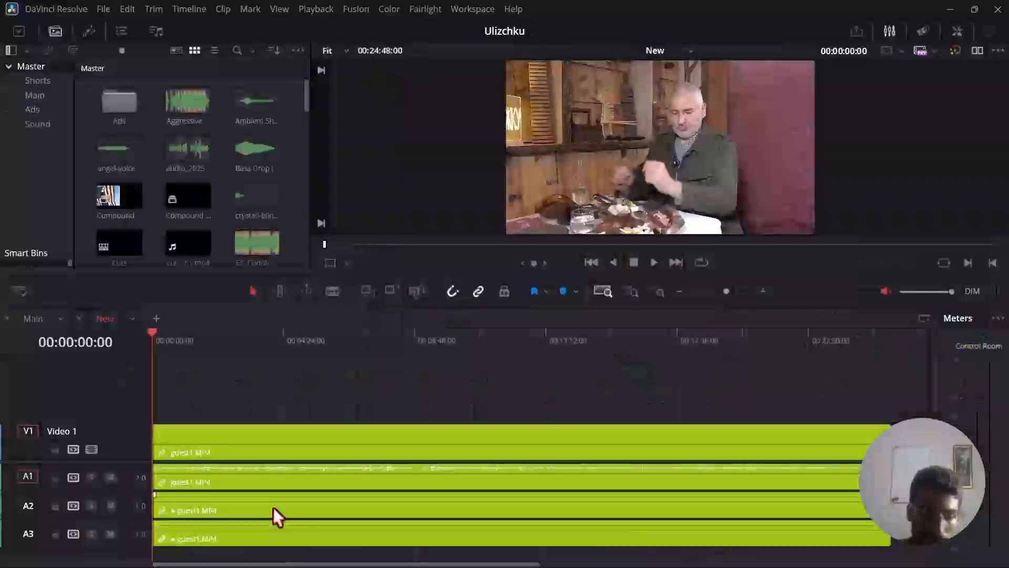
Select the guest1.MP4 clip in the New timeline and check its linked video and audio tracks.
left_click(220, 482)
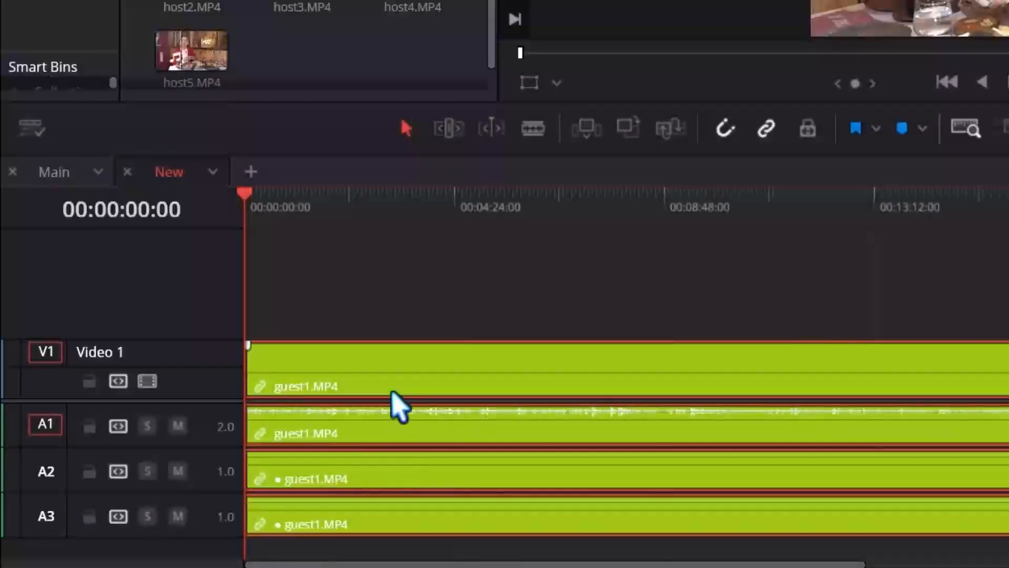
left_click(470, 314)
left_click(451, 424)
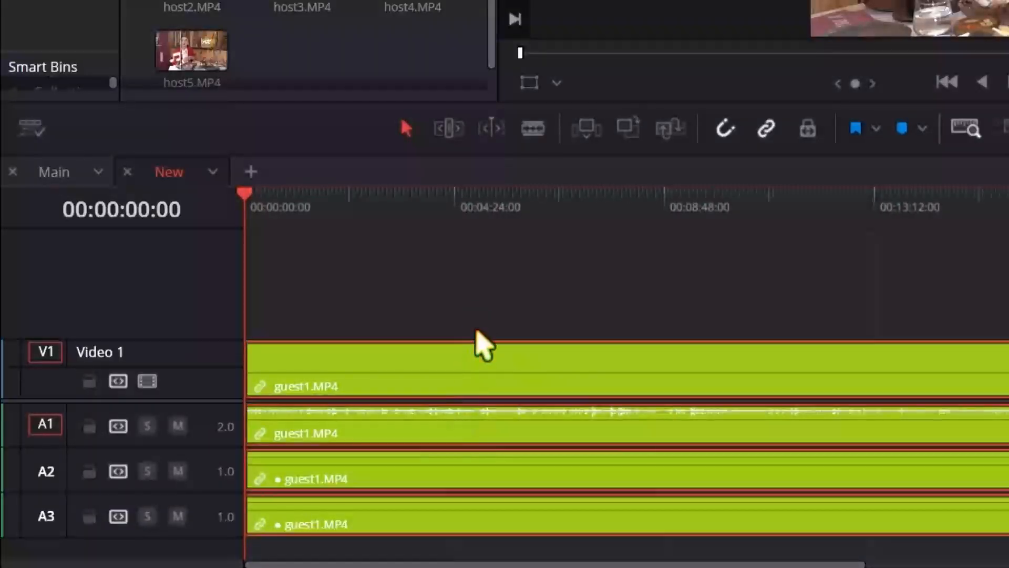
key("ctrl+alt+l")
left_click(465, 313)
Delete the guest1.MP4 clip with its audio from the New timeline and return to the Main bin on the Media page.
left_click(416, 484)
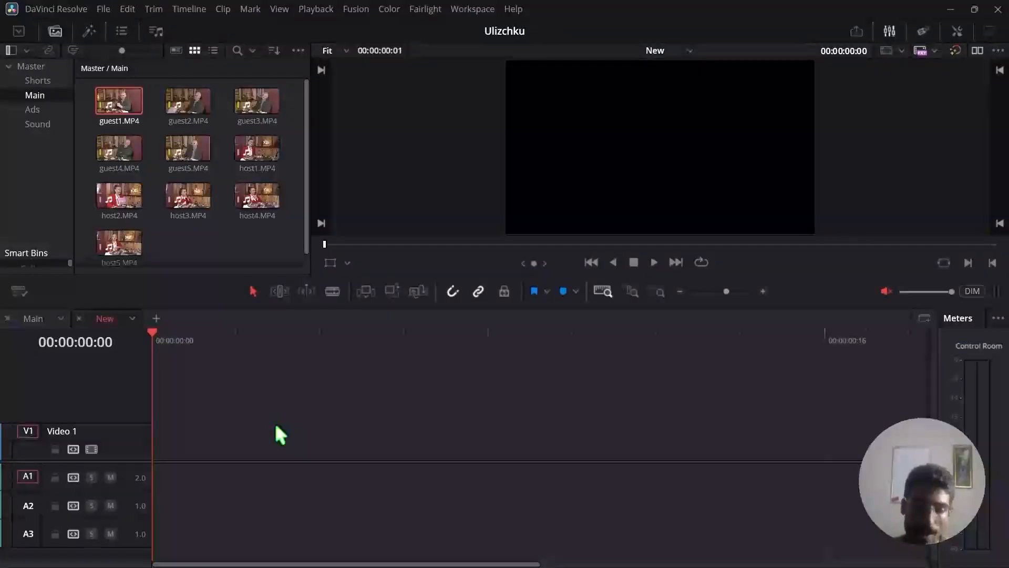
key("shift+2")
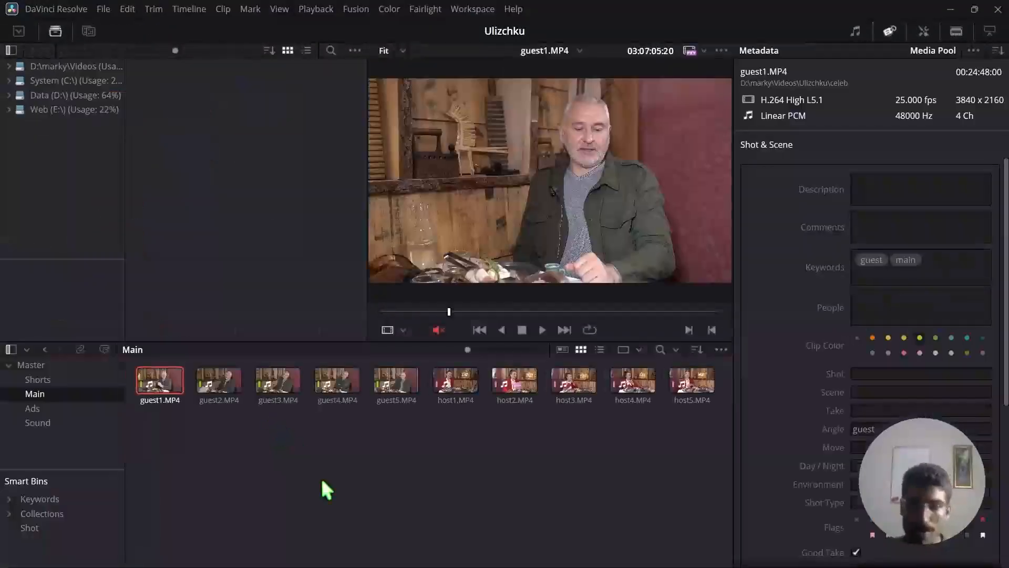
left_click(321, 478)
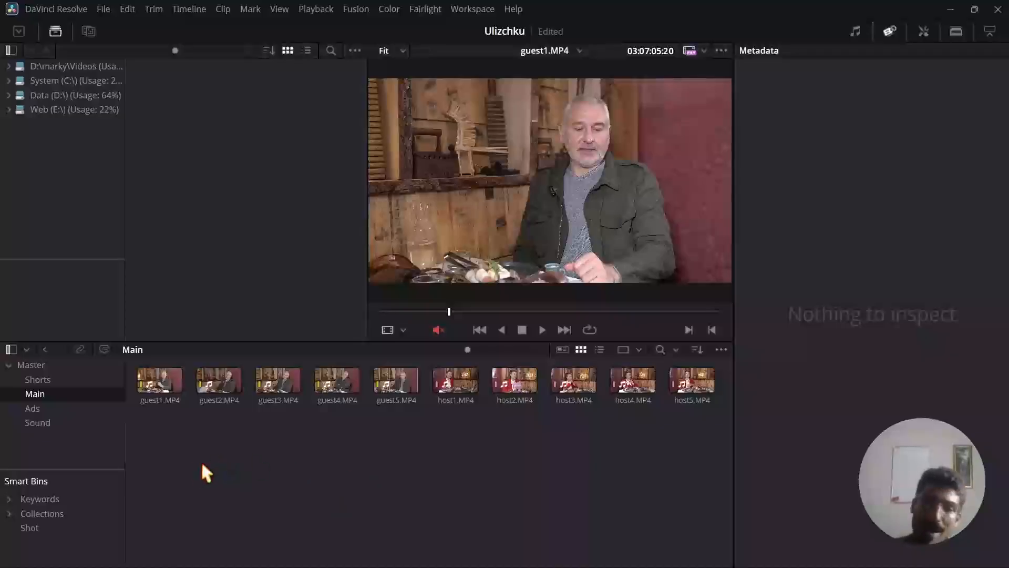
left_click_drag(158, 481, 462, 439)
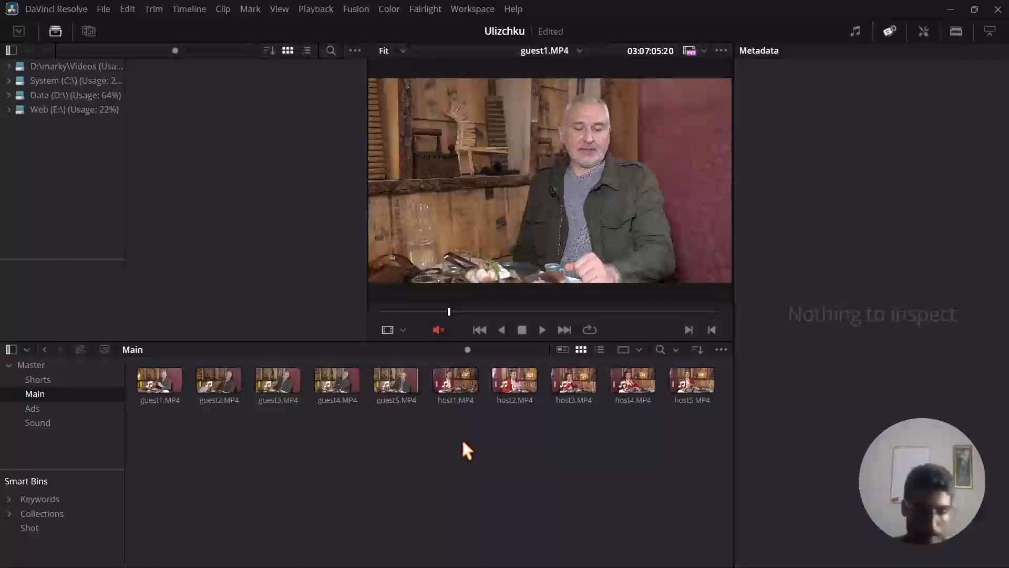
key("shift+3")
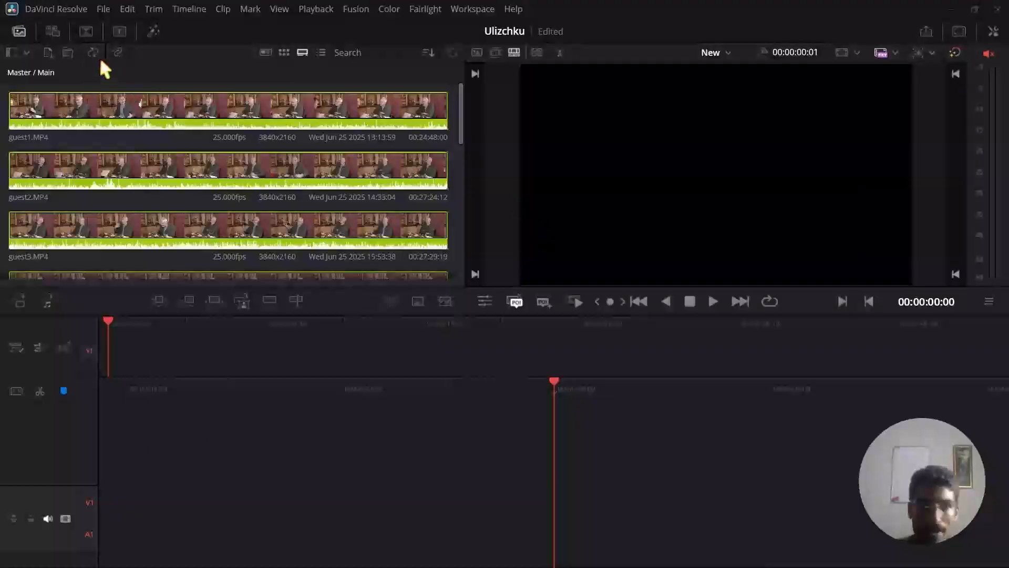
left_click(117, 53)
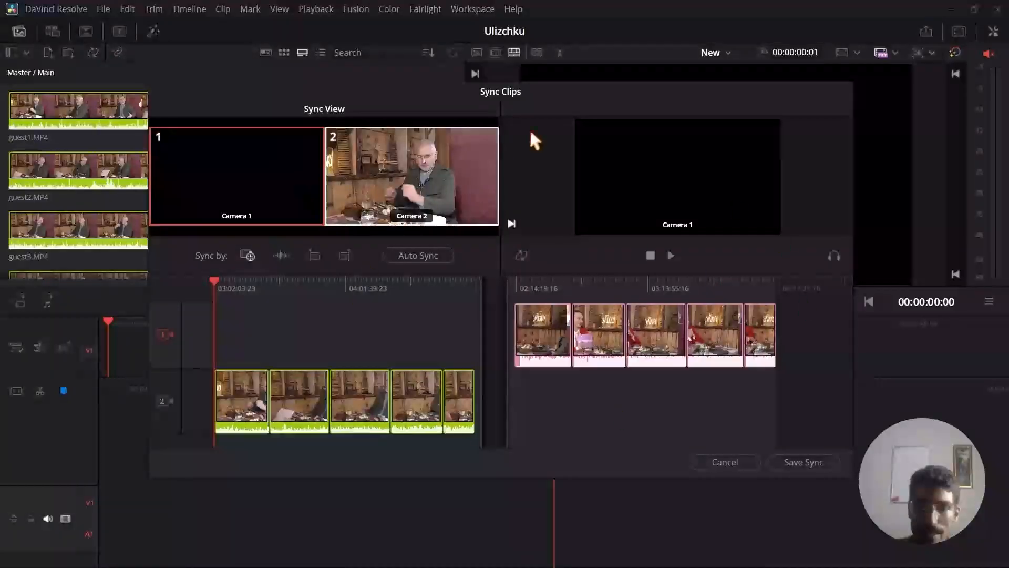
left_click(722, 465)
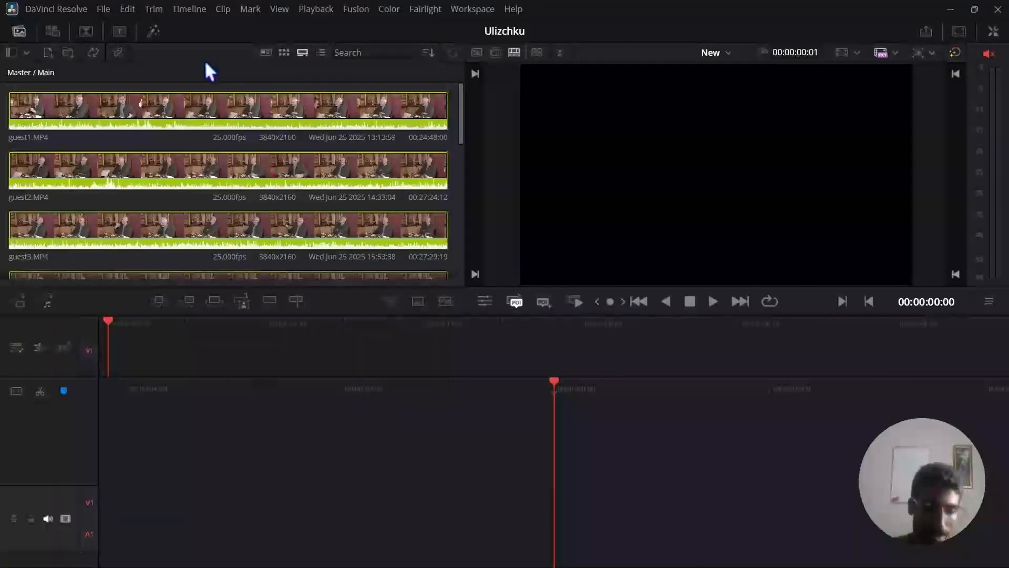
key("shift+2")
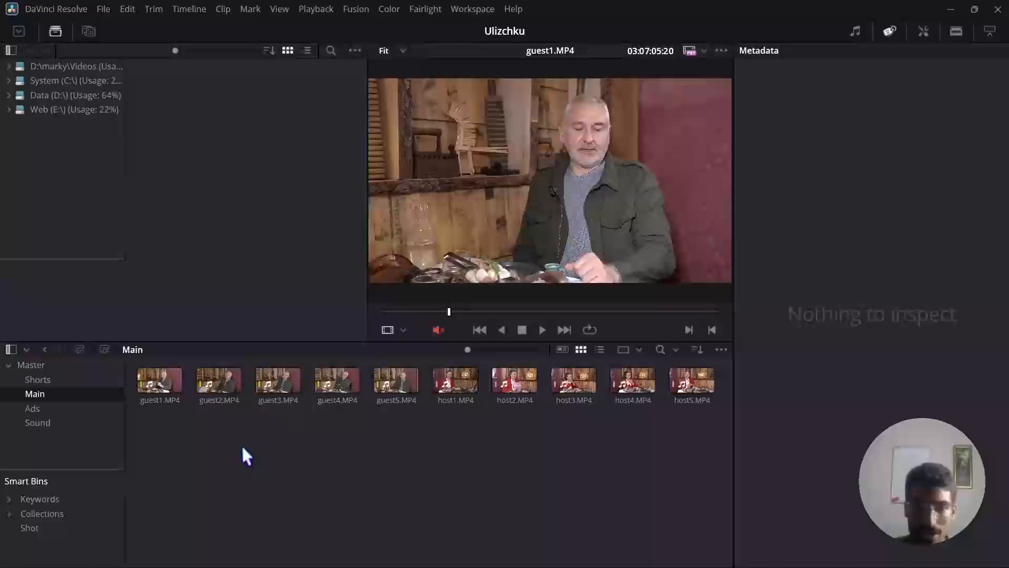
Start a new multicam clip from all ten guest and host clips, with start timecode 00:00:00:00.
left_click_drag(151, 500, 712, 376)
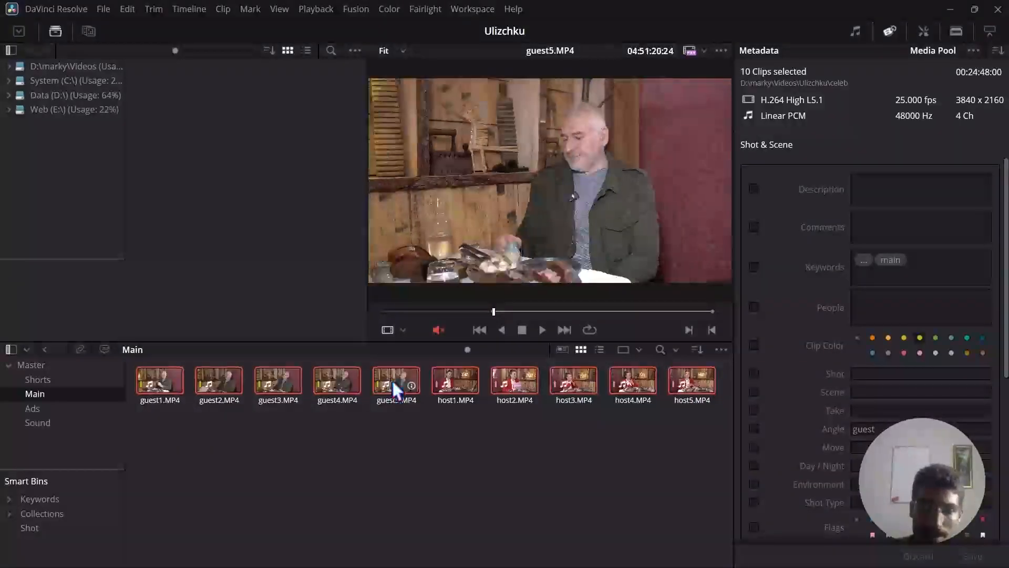
right_click(392, 379)
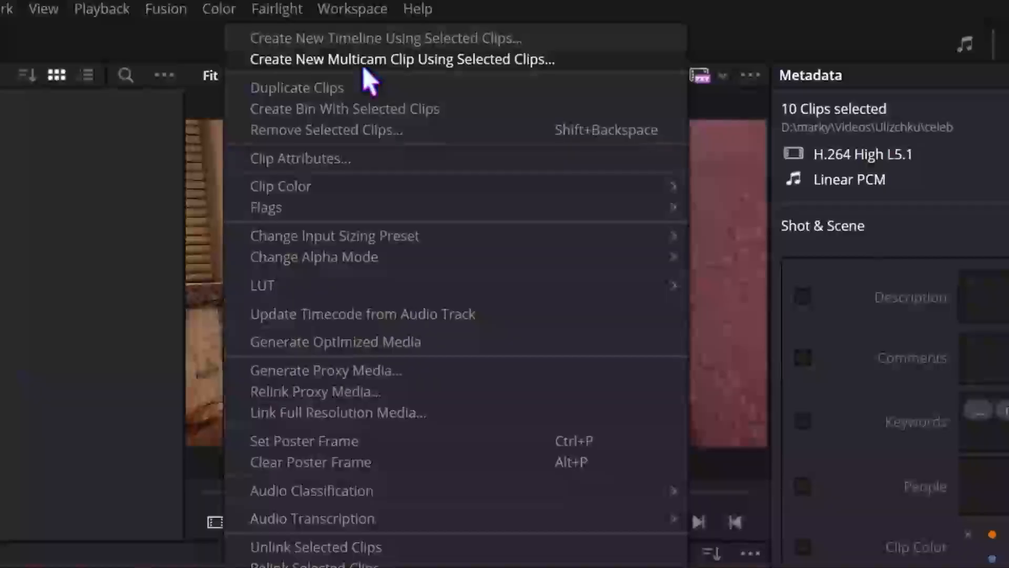
left_click(361, 62)
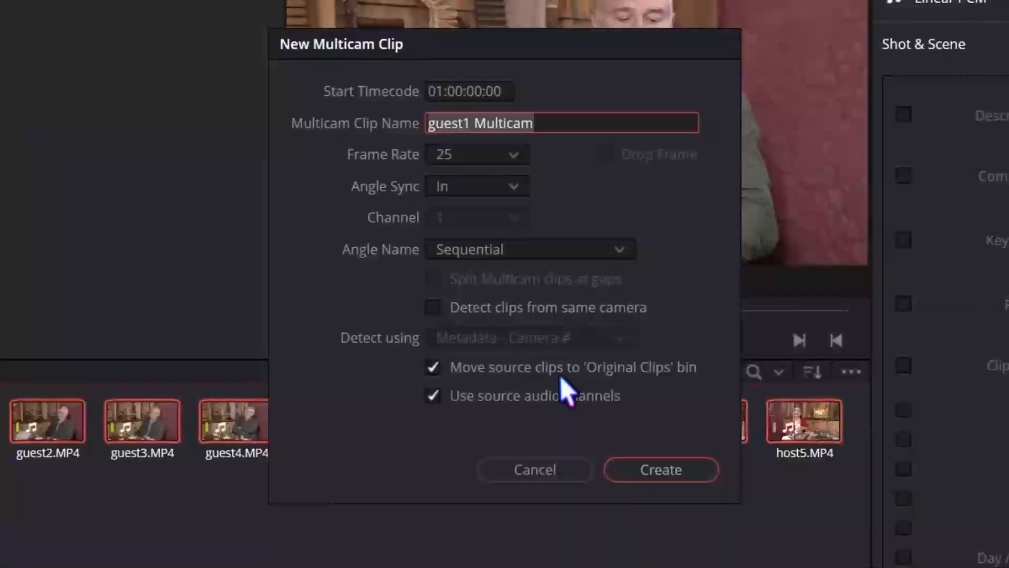
left_click(441, 91)
left_click(442, 91)
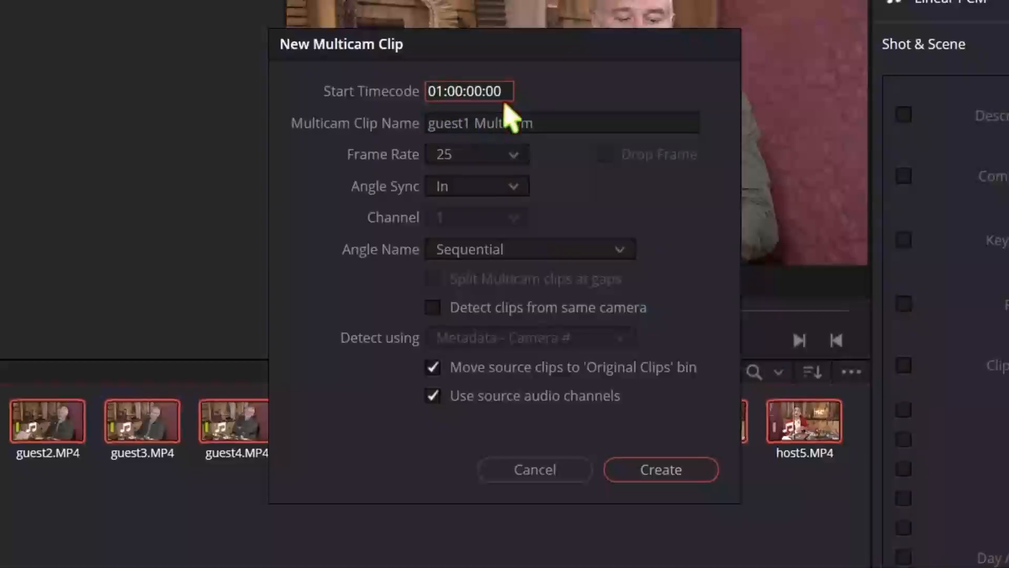
key("BackSpace")
type("0")
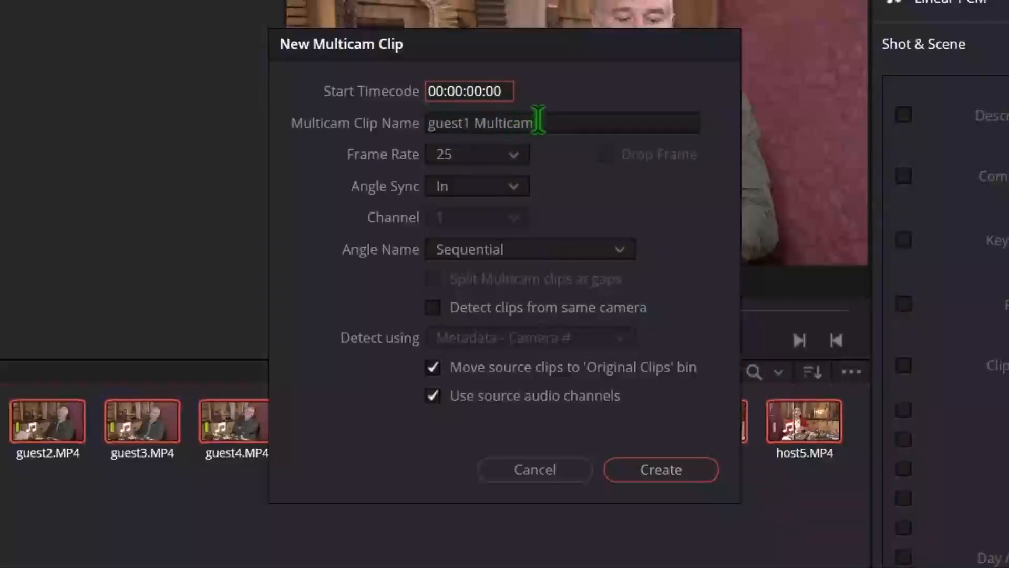
Set the multicam clip's angle sync to Sound and its channel to Automatic.
left_click(520, 160)
left_click(517, 159)
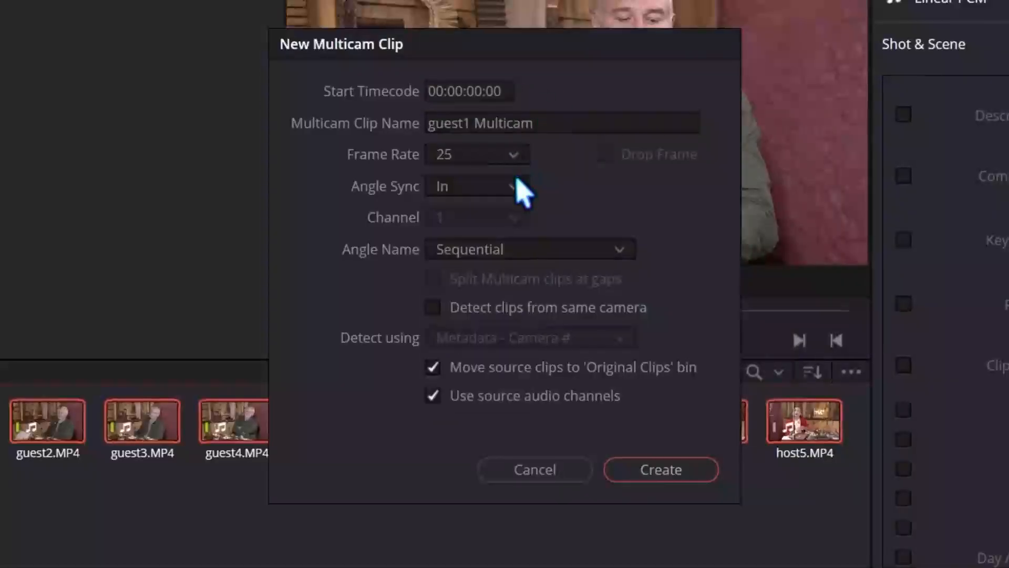
left_click(516, 184)
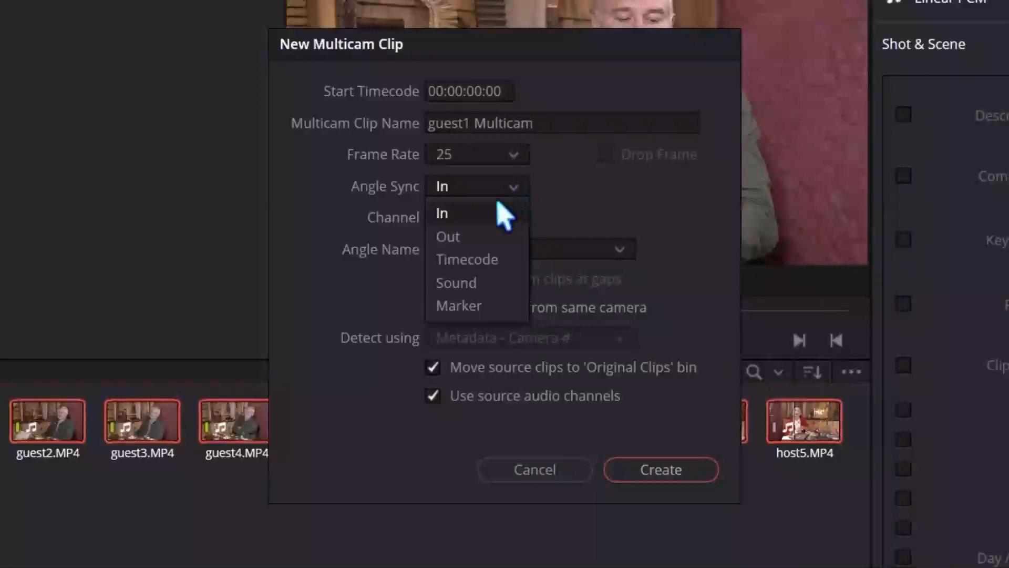
left_click(481, 287)
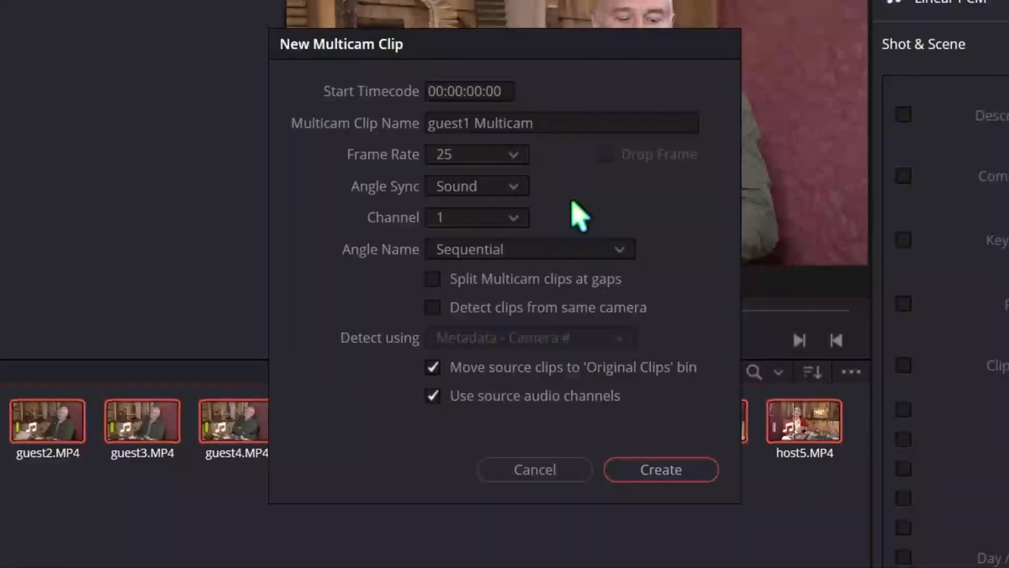
left_click(513, 218)
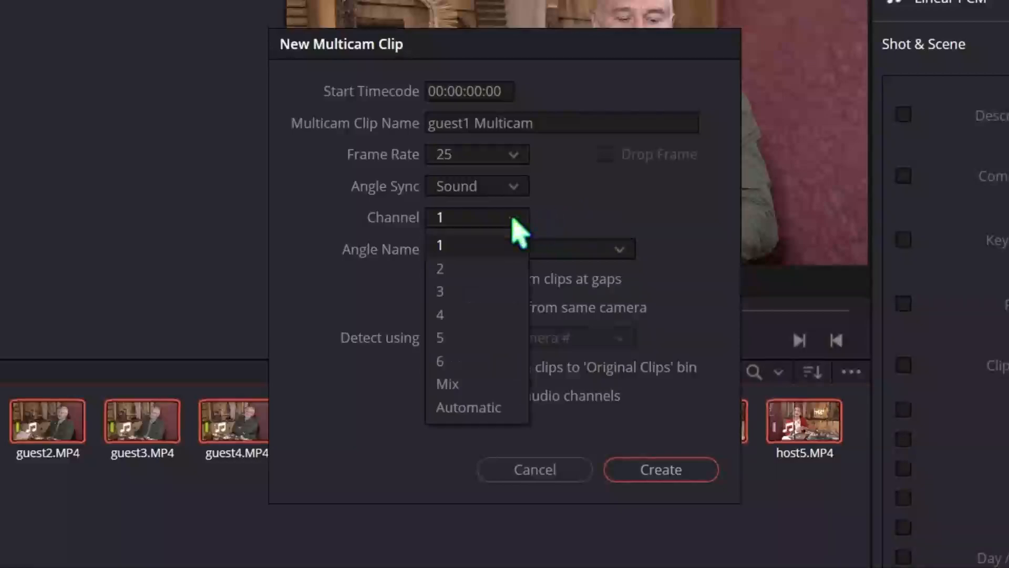
left_click(471, 412)
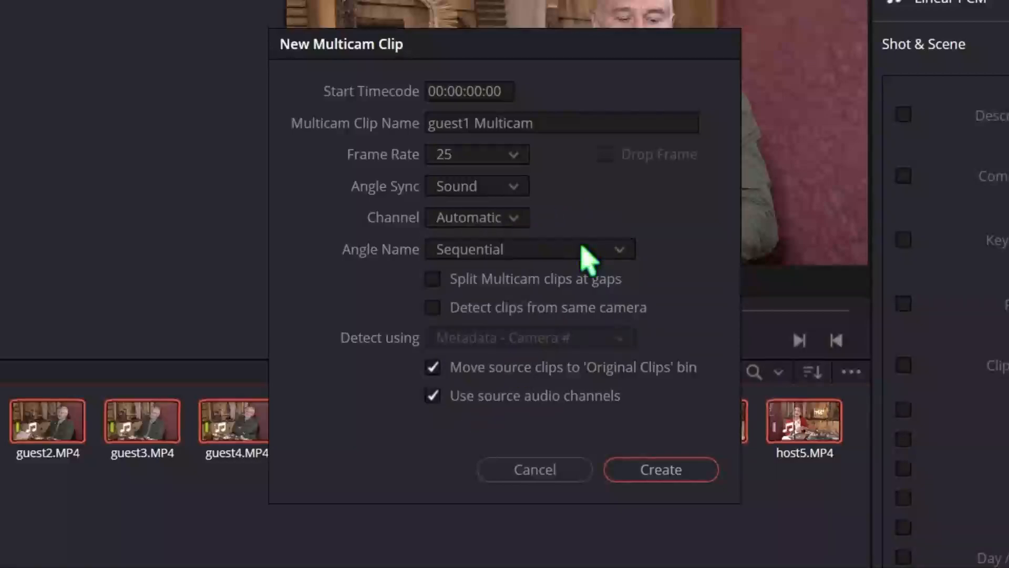
Set the multicam clip's angle name to Metadata - Camera.
left_click(581, 250)
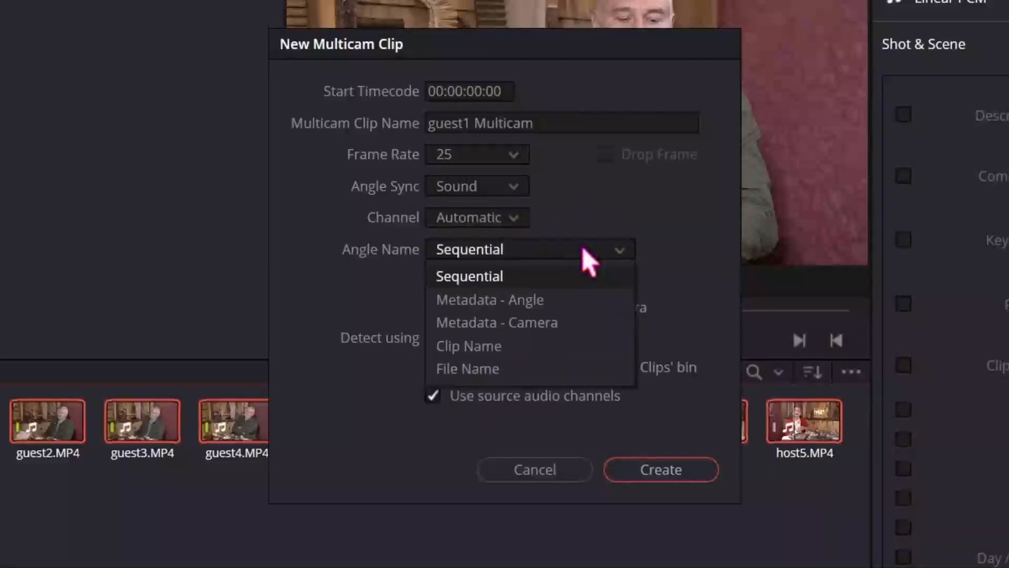
left_click(550, 300)
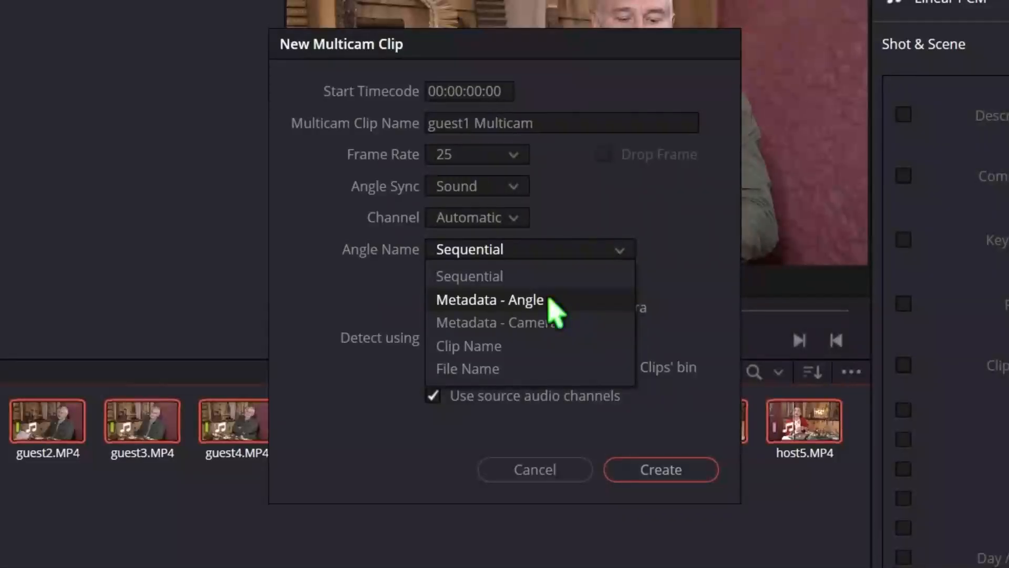
left_click(1003, 497)
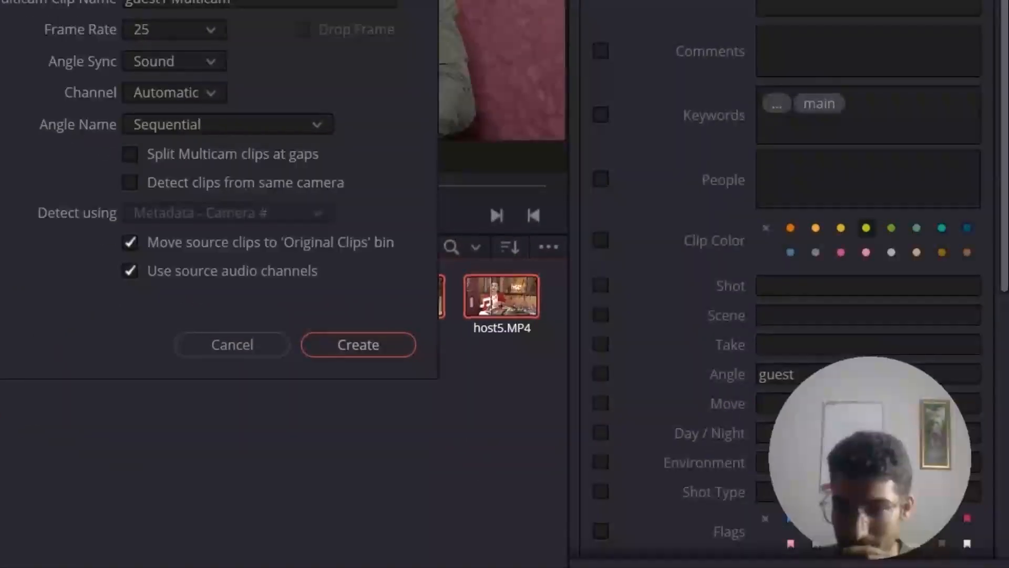
left_click(515, 252)
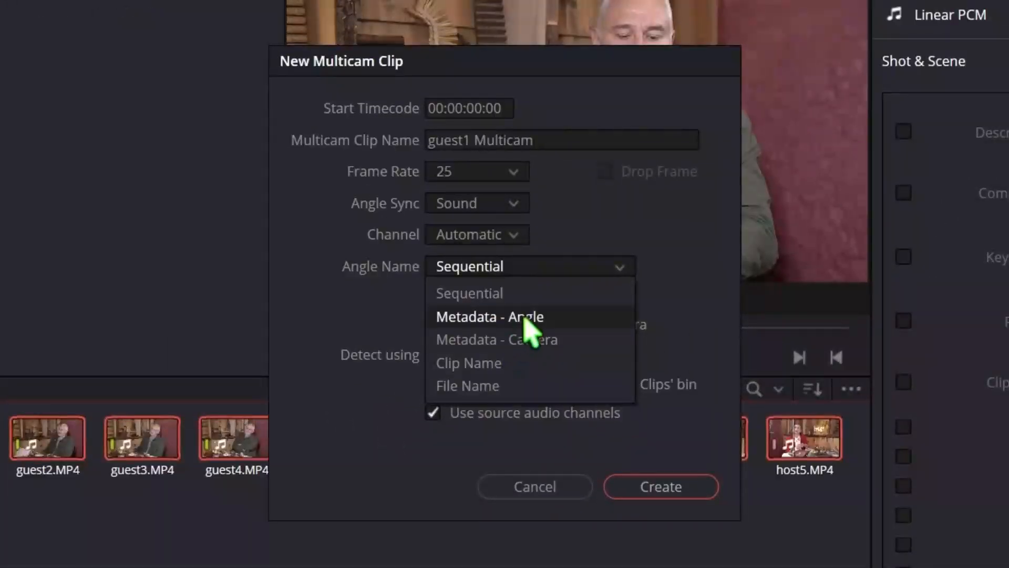
left_click(545, 341)
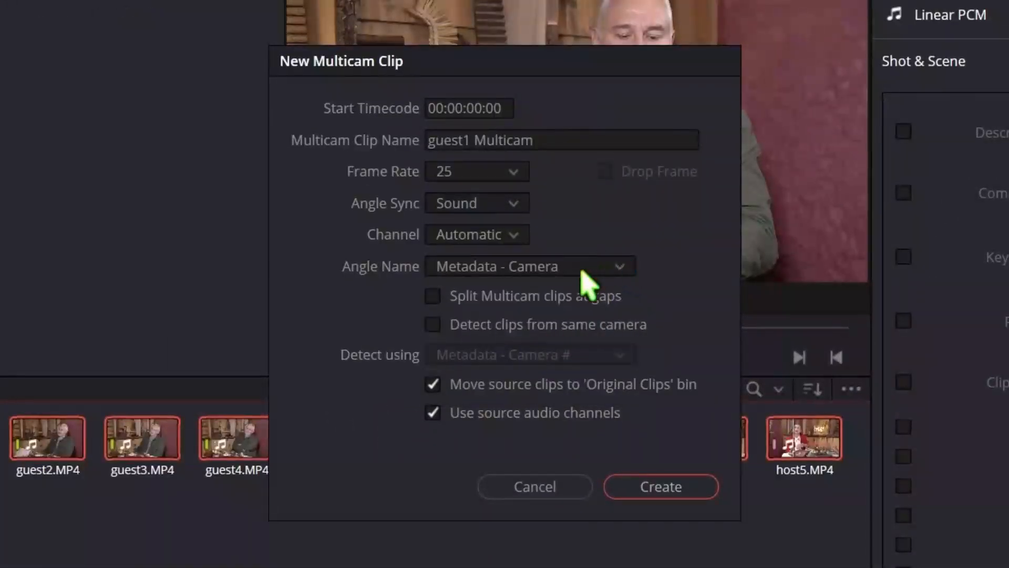
Turn on detection of clips from the same camera using Metadata - Camera #, and cancel the new multicam clip.
left_click(433, 326)
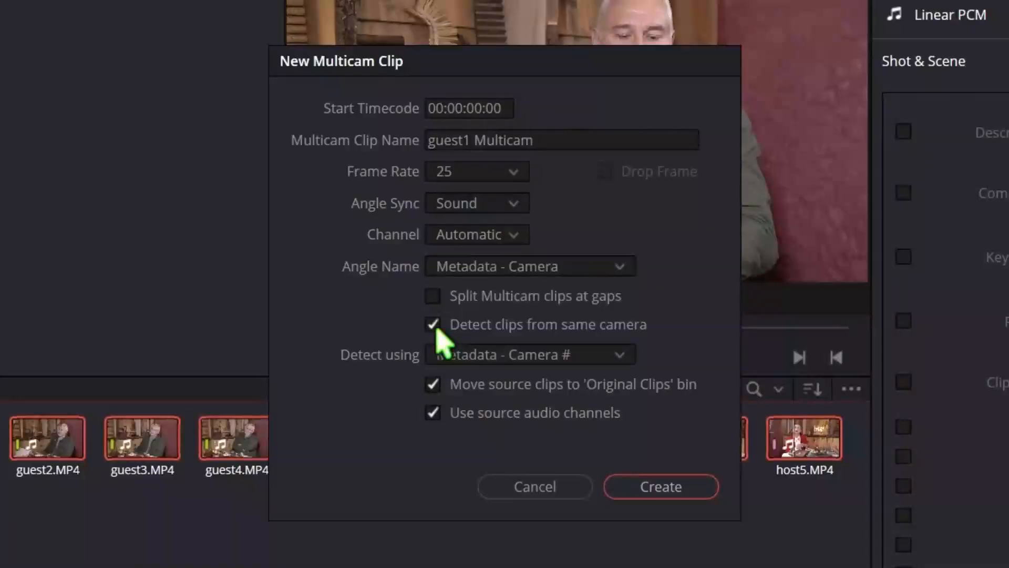
left_click(620, 356)
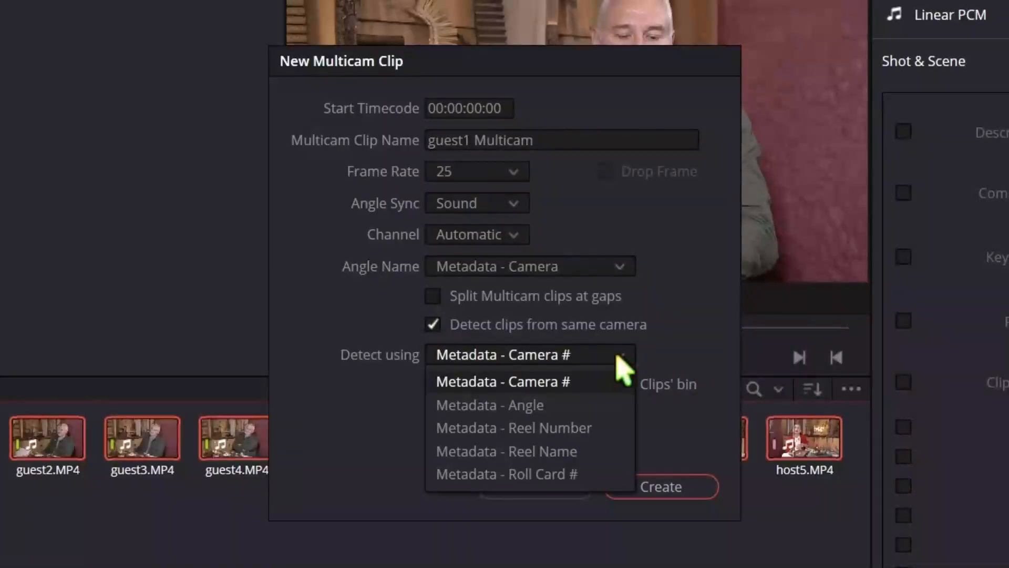
left_click(571, 382)
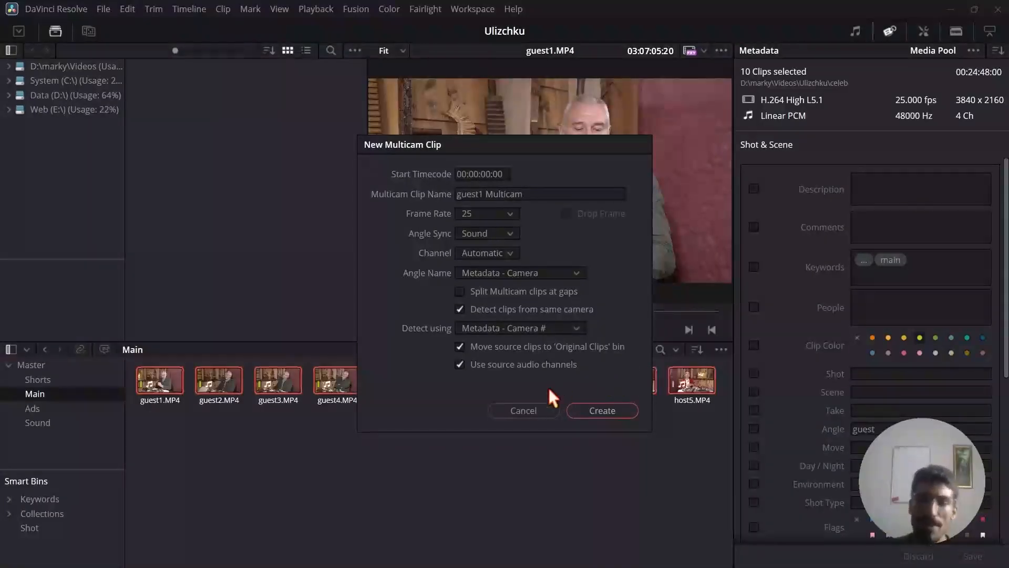
left_click(536, 410)
left_click(226, 223)
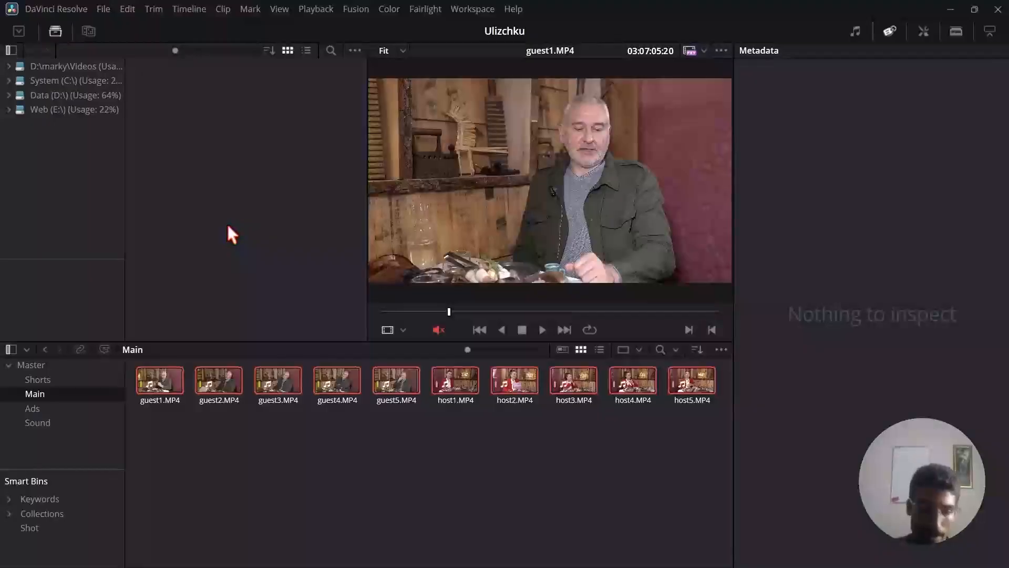
Open Sync Clips for the ten guest and host clips on the Cut page and set syncing by audio.
key("shift+3")
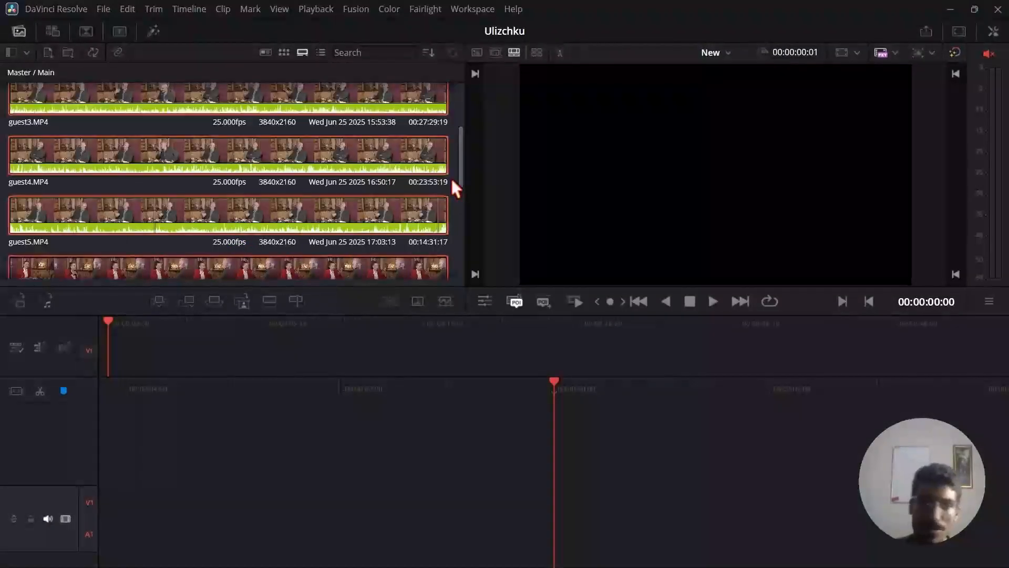
left_click(90, 53)
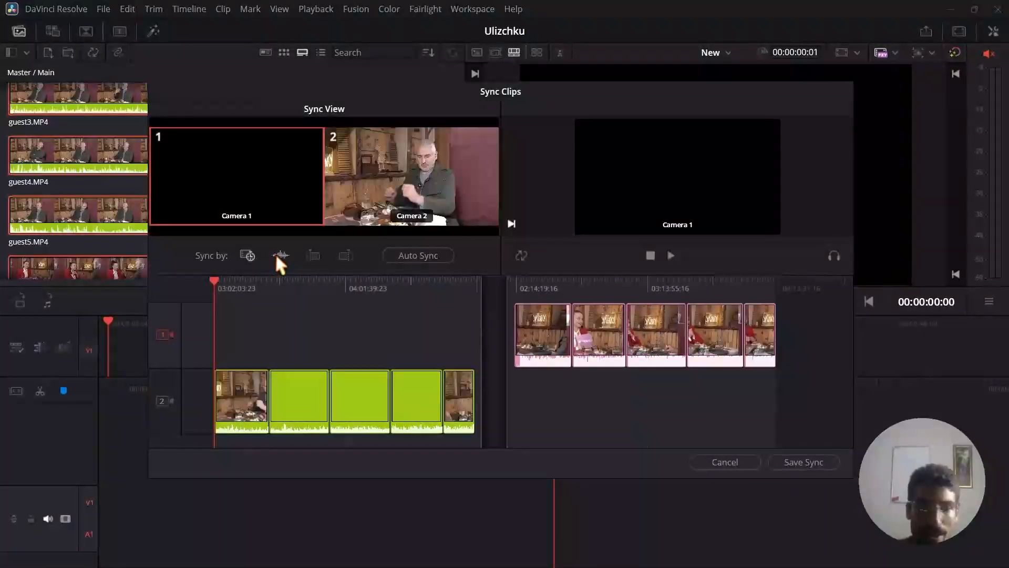
left_click(281, 252)
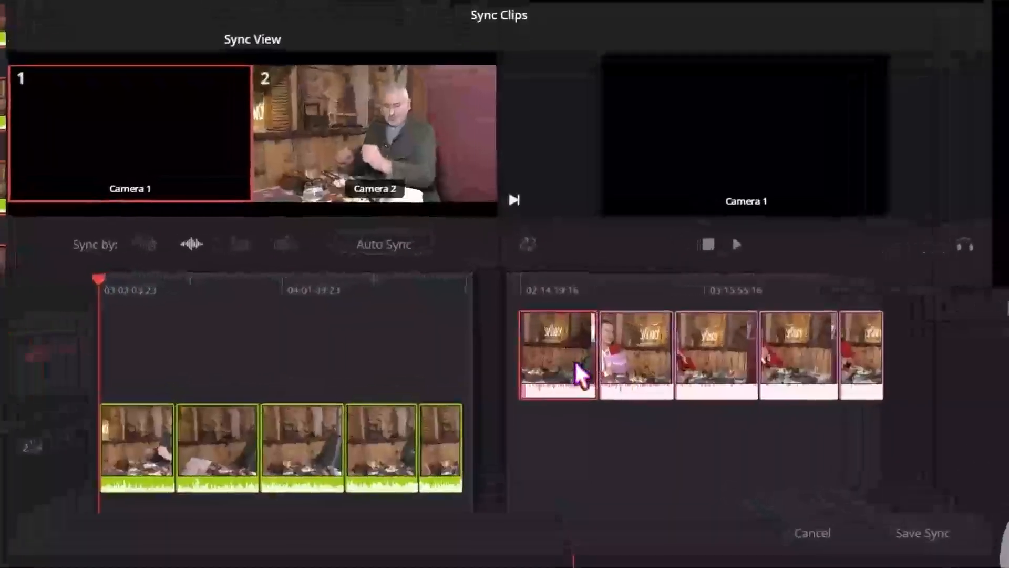
Examine the individual host and guest clips laid out for Camera 1 and Camera 2 in Sync Clips.
left_click_drag(598, 336, 622, 367)
left_click(669, 363)
left_click(725, 355)
left_click(791, 351)
left_click(716, 364)
left_click(665, 364)
left_click(593, 361)
left_click(536, 361)
left_click(412, 421)
left_click(367, 441)
left_click(286, 452)
left_click(205, 458)
left_click(137, 449)
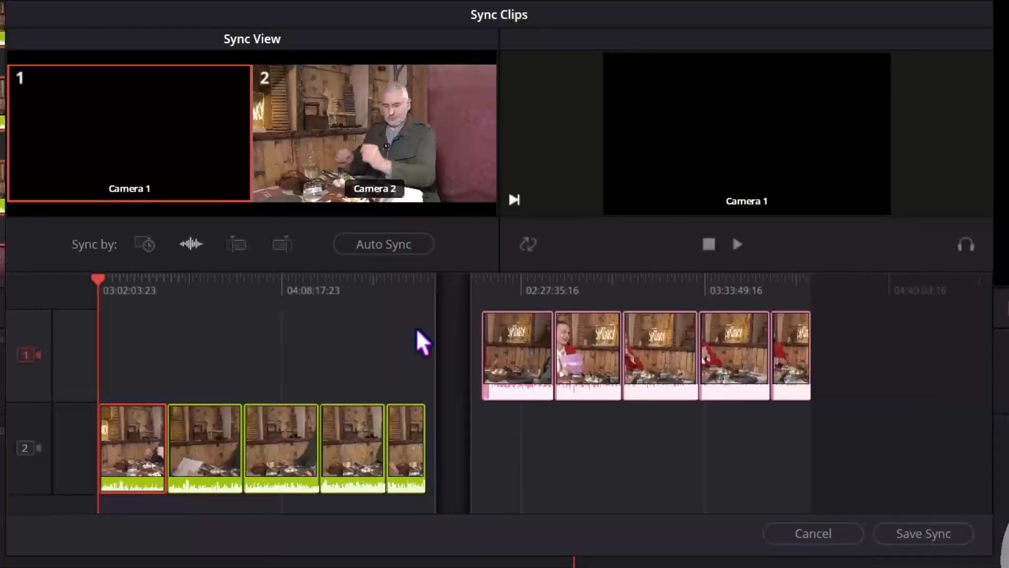
Auto Sync the guest and host clips and save the sync, and check the sync badges in the Main bin.
left_click(461, 460)
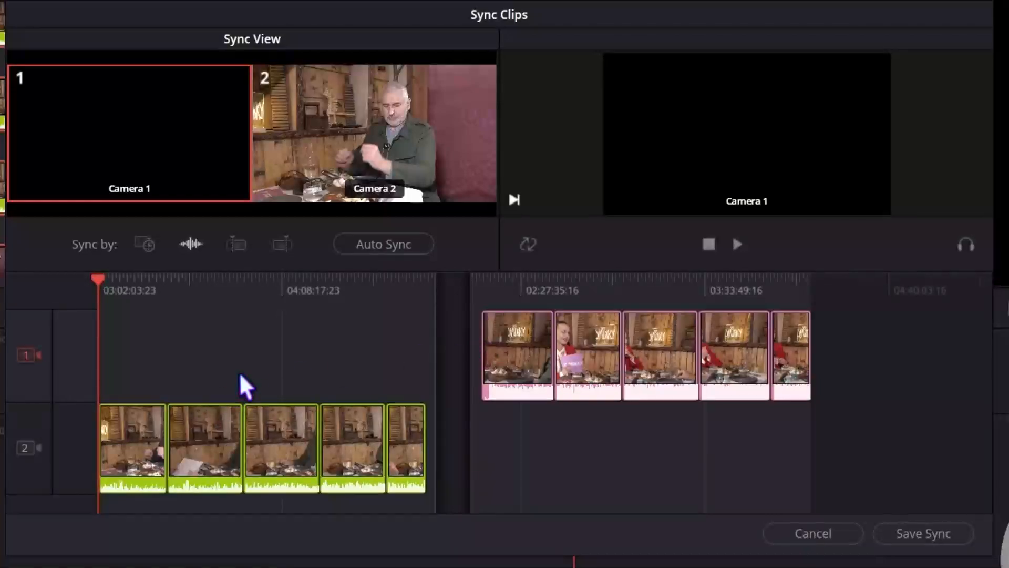
left_click(392, 243)
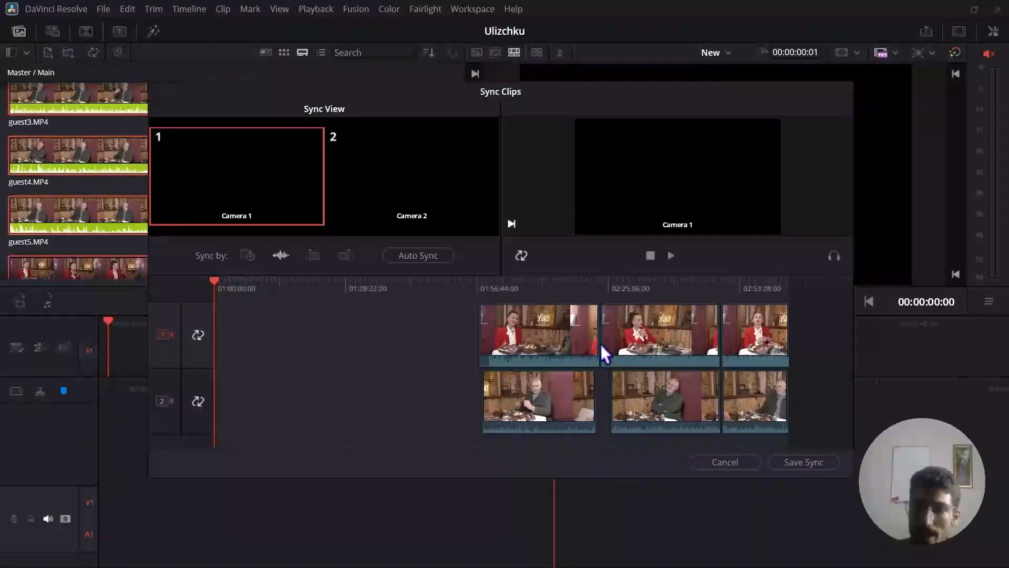
left_click(810, 464)
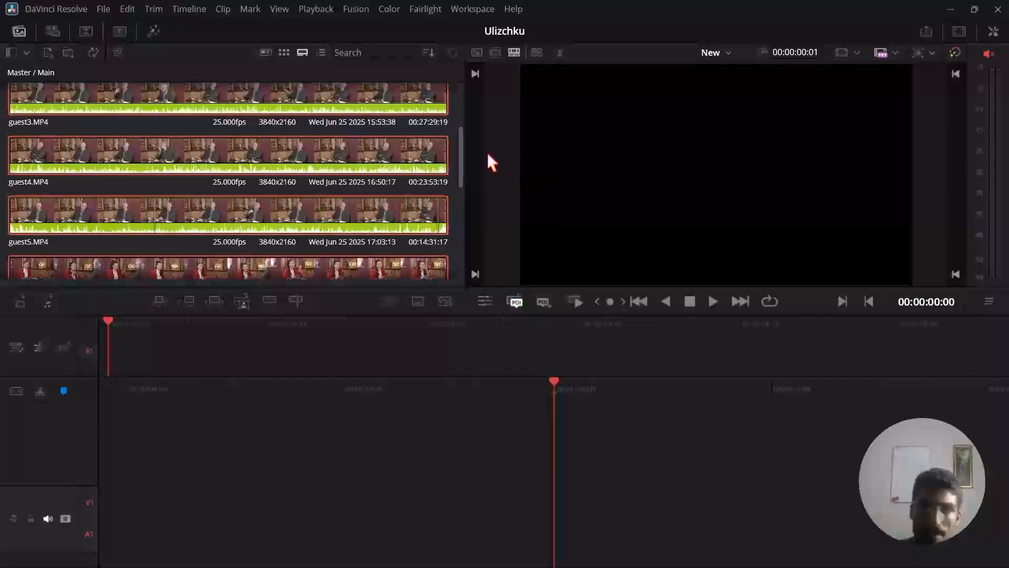
left_click_drag(463, 149, 463, 244)
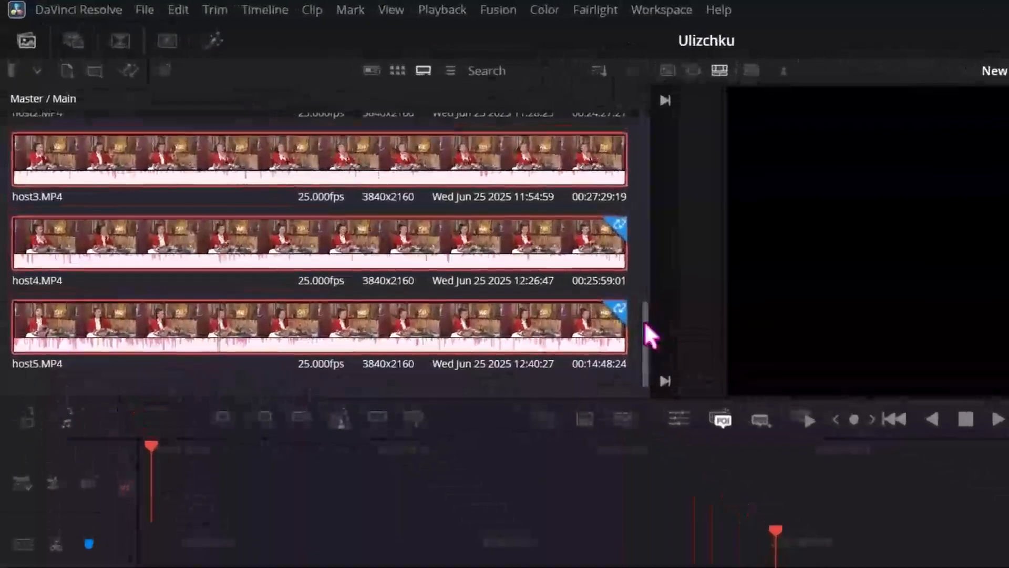
scroll(463, 236, "up", 2)
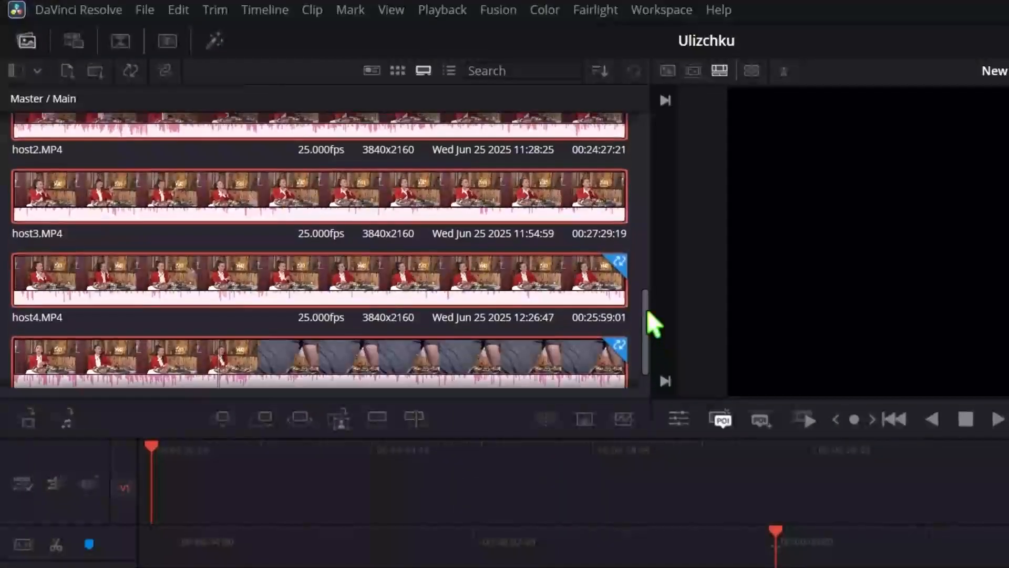
left_click_drag(646, 300, 647, 199)
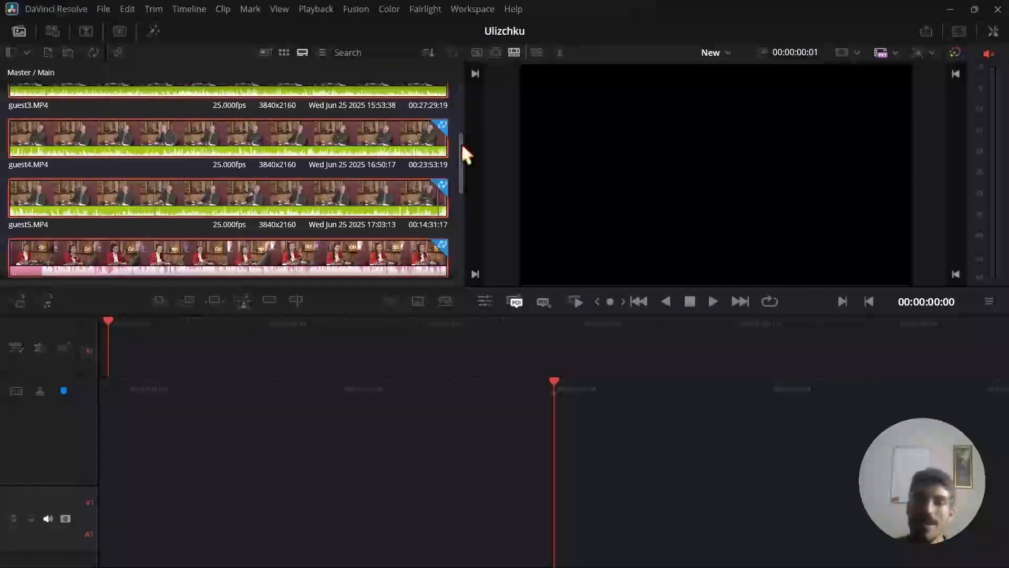
left_click_drag(463, 146, 512, 70)
Show the synced clips in the Sync Bin multi-view and scrub through the footage to check the camera angles.
left_click(536, 53)
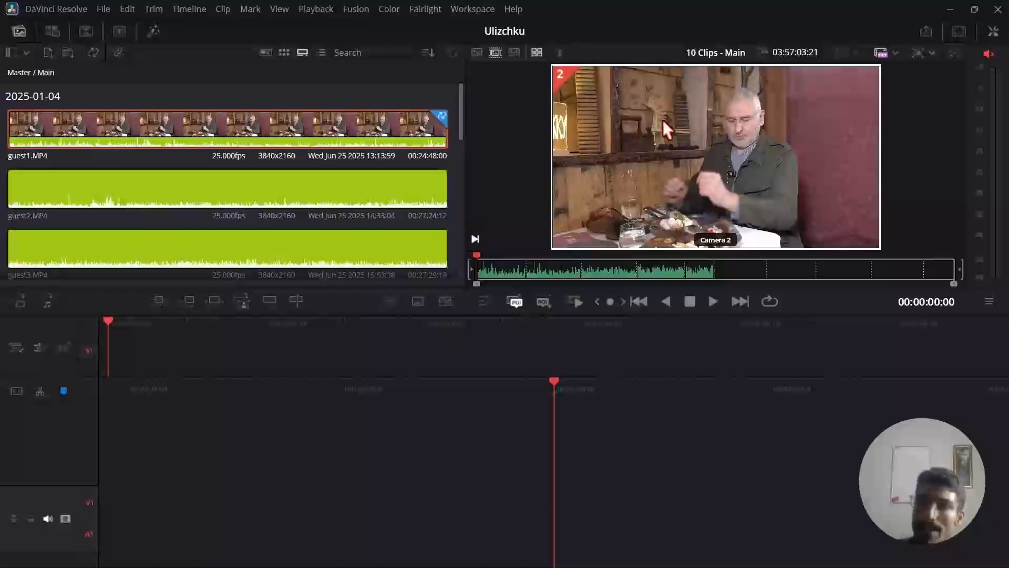
left_click(579, 267)
left_click(608, 267)
left_click(666, 266)
left_click(720, 265)
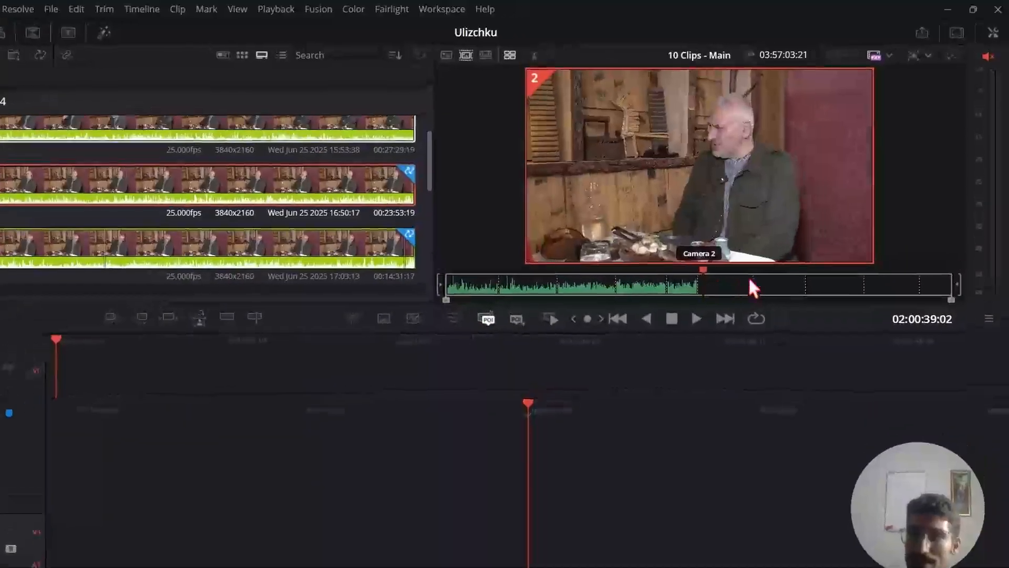
Isolate the Camera 1 angle from the sync multi-view to check the host2.MP4 footage, and return to the multi-view.
left_click(769, 267)
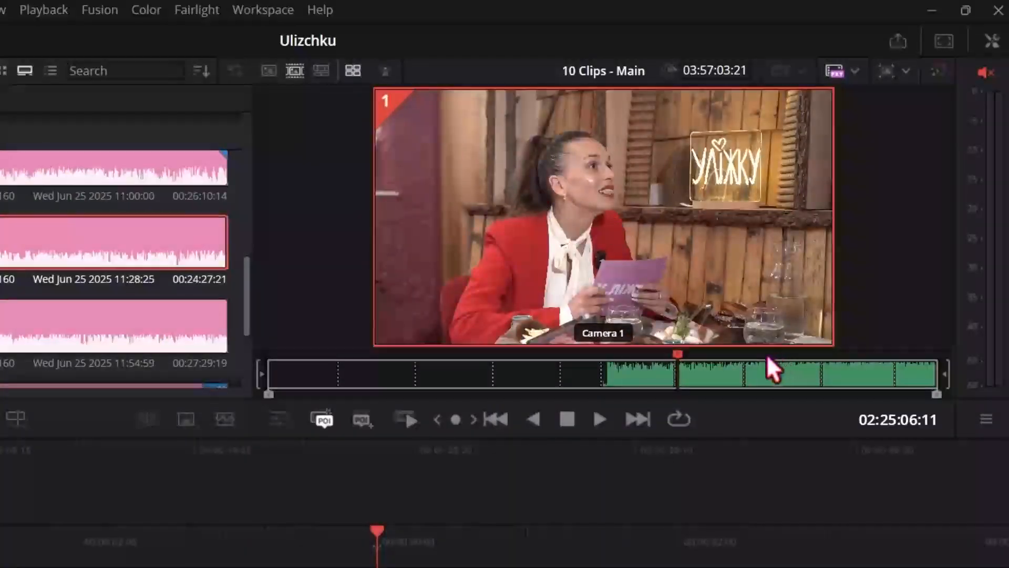
left_click(387, 97)
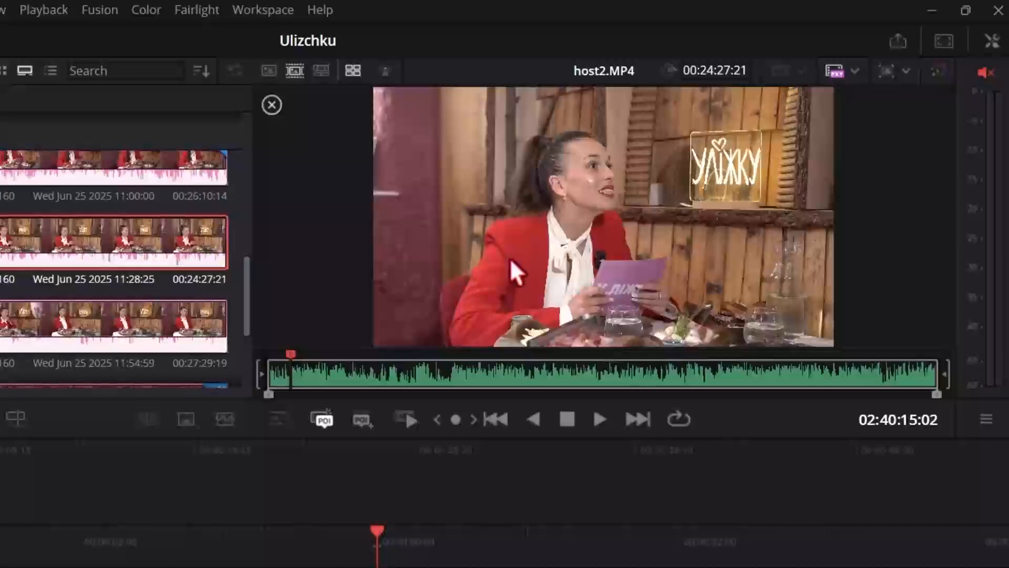
left_click(272, 105)
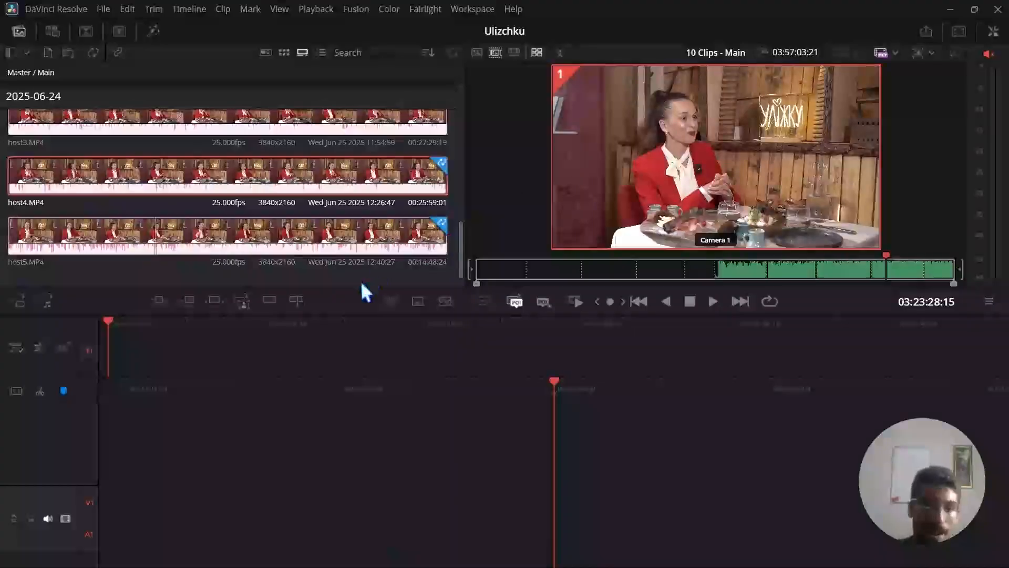
Switch to the Edit page and load the Media Sync multicam clip from the Main bin in the source viewer.
key("shift+4")
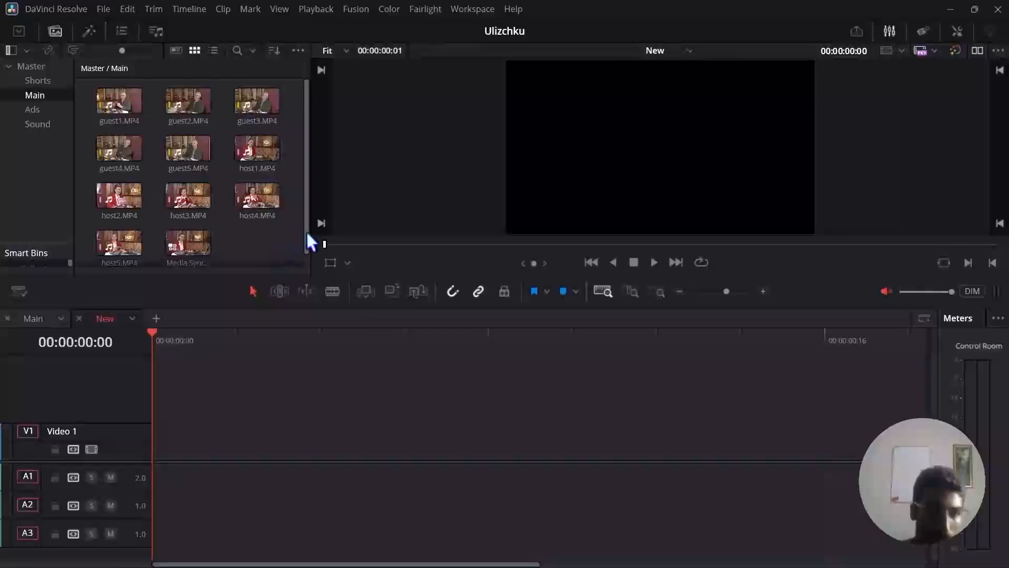
left_click_drag(308, 172, 310, 198)
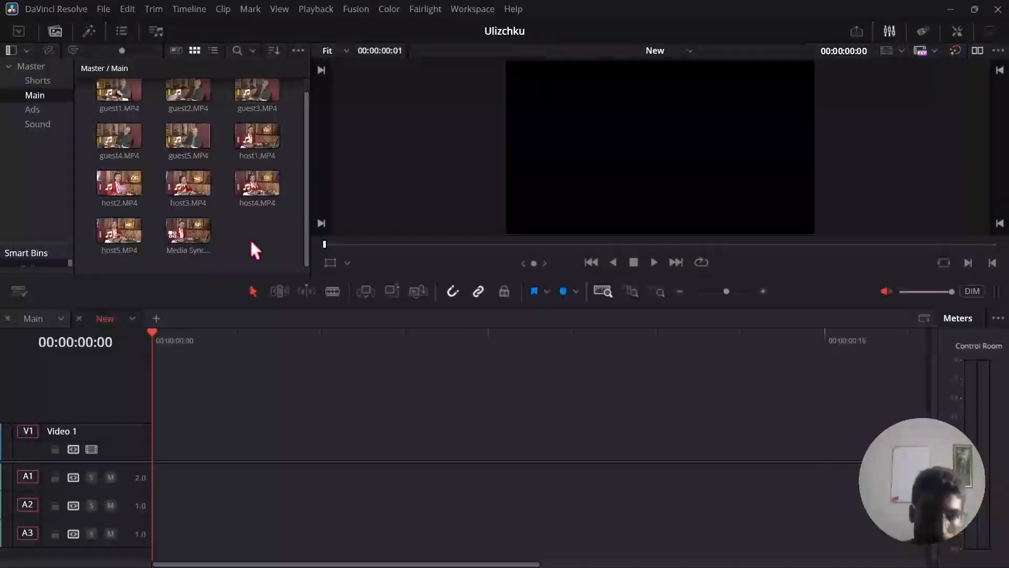
left_click(189, 231)
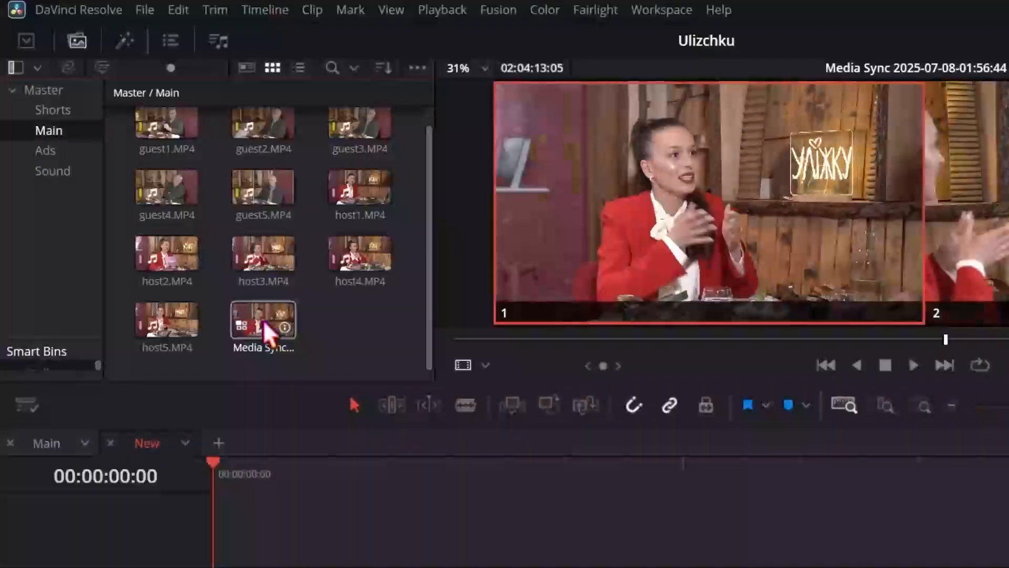
Place the Media Sync multicam clip at the start of the New timeline and cut it at two points.
left_click_drag(263, 331, 276, 557)
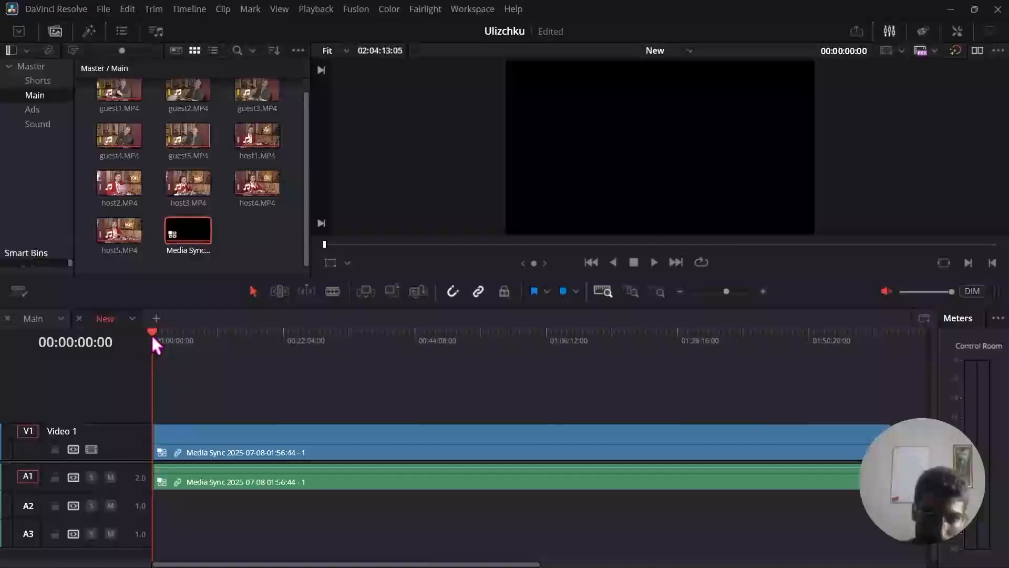
left_click_drag(152, 337, 458, 386)
left_click(489, 440)
left_click_drag(463, 339, 539, 346)
key("ctrl+b")
key("ctrl+b")
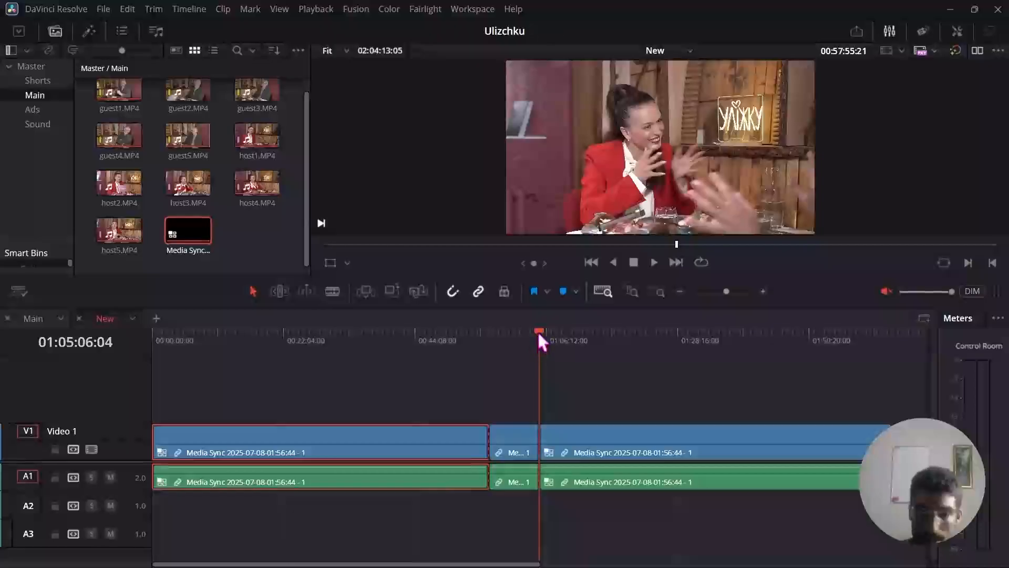
Scrub through the last Media Sync segment, and delete all the multicam segments from the New timeline.
left_click_drag(537, 330, 567, 345)
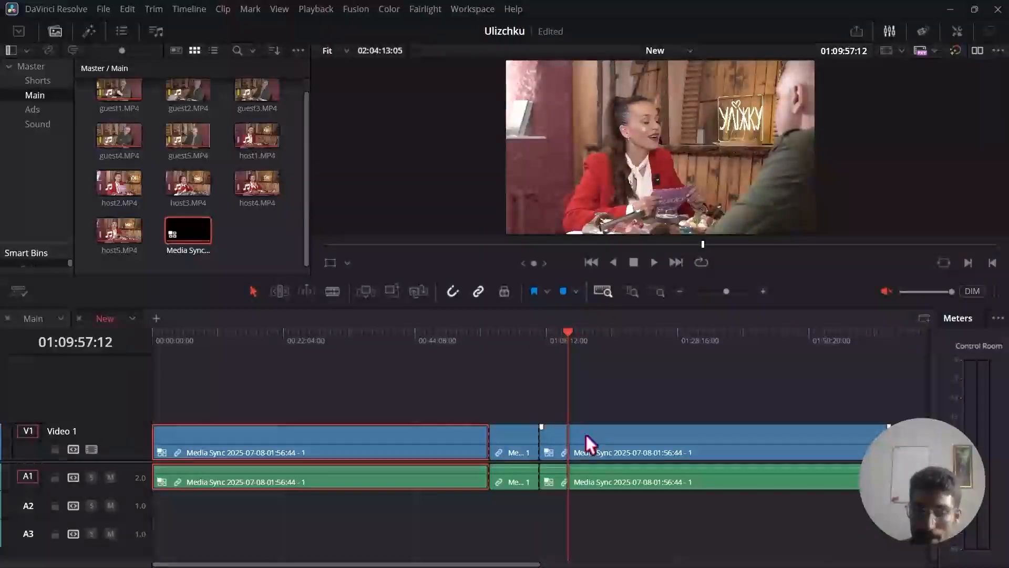
key("super+space")
key("super+space")
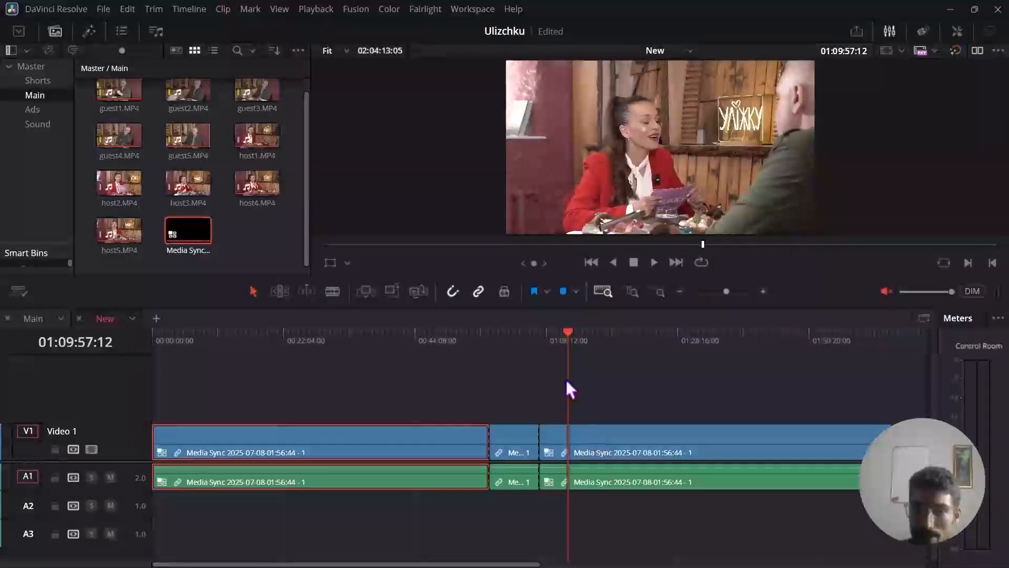
left_click_drag(569, 345, 595, 347)
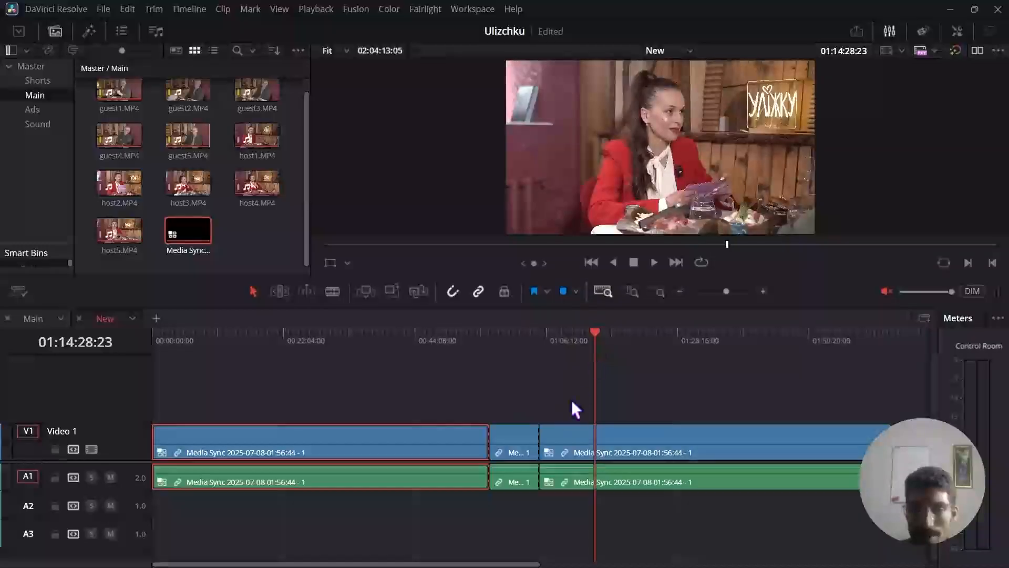
left_click_drag(394, 389, 640, 518)
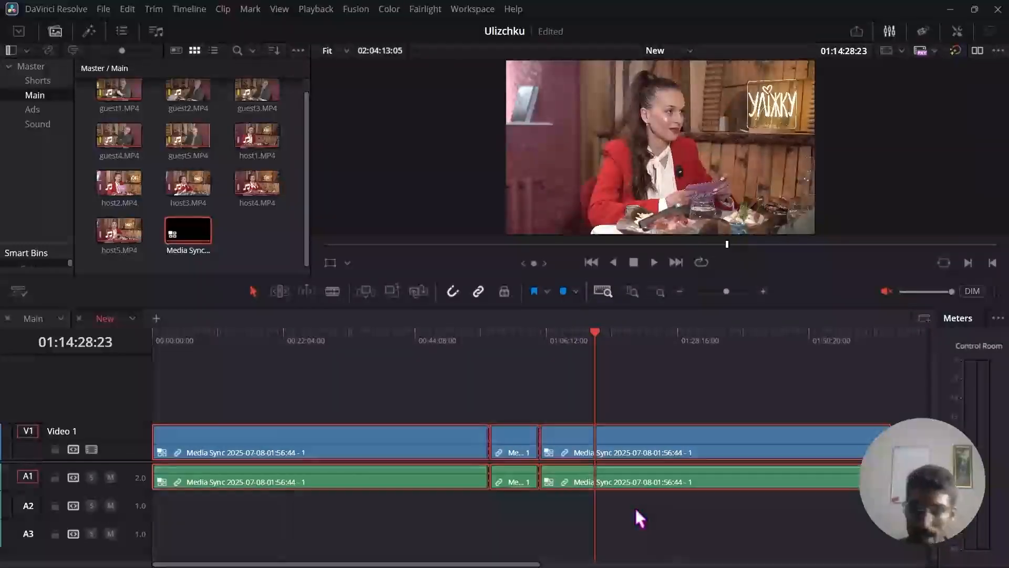
key("Delete")
Open the Media Sync multicam clip in its own timeline and copy all the synced host and guest clips.
right_click(188, 223)
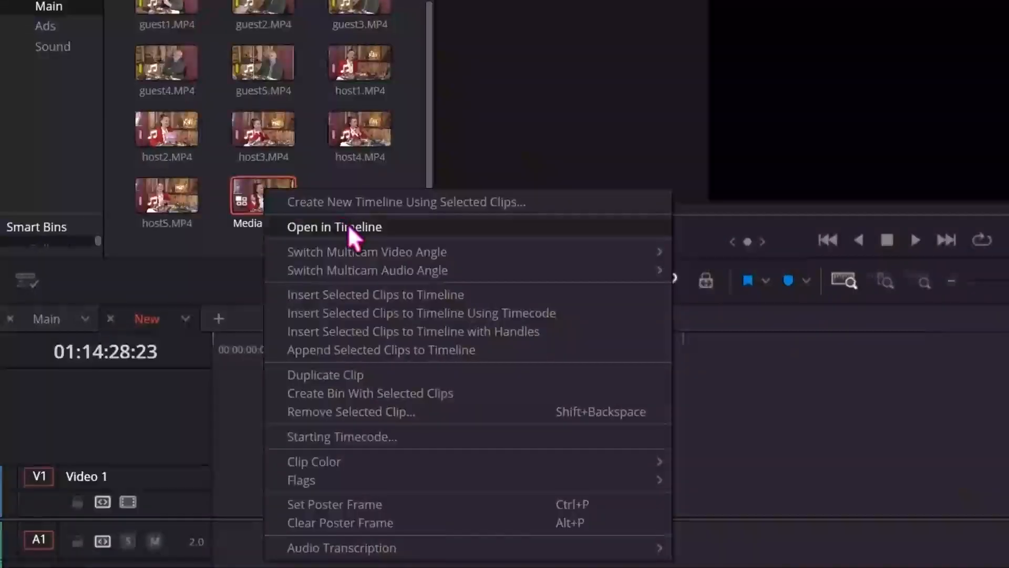
left_click(348, 227)
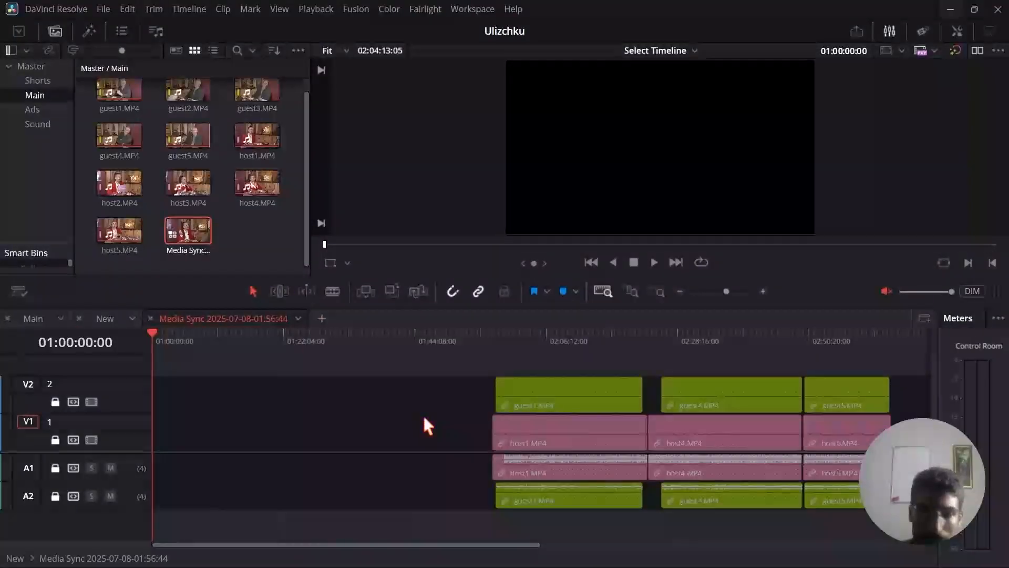
scroll(426, 425, "right", 3)
left_click_drag(297, 361, 733, 526)
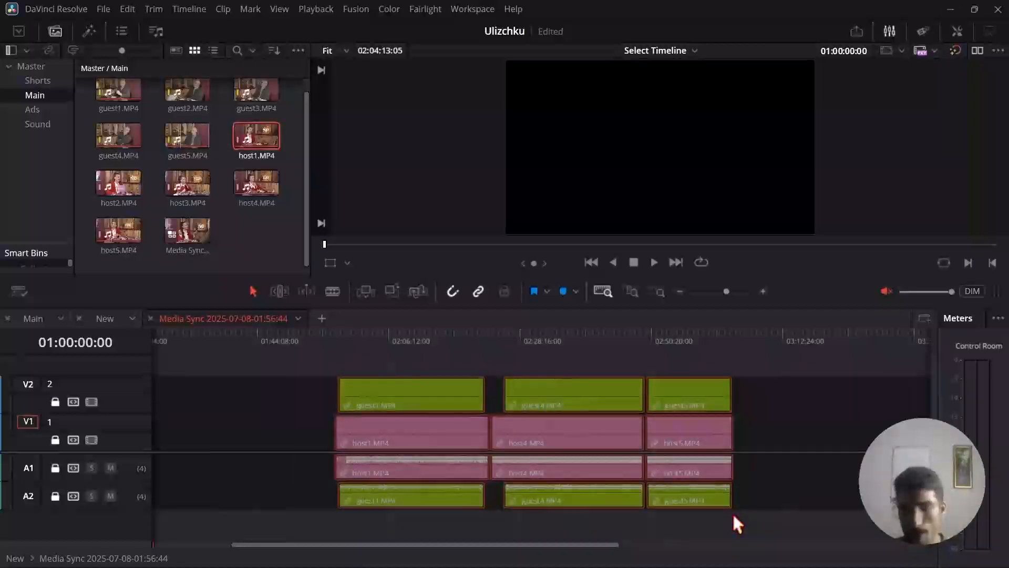
Paste the synced host and guest clips at the start of the New timeline and fit them all in view.
left_click(104, 319)
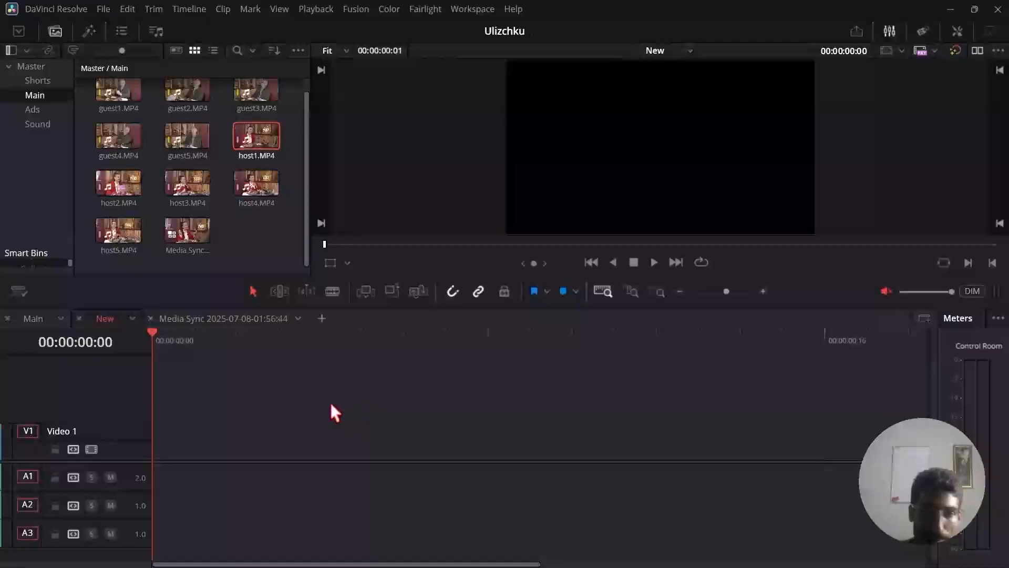
key("ctrl+v")
key("shift+z")
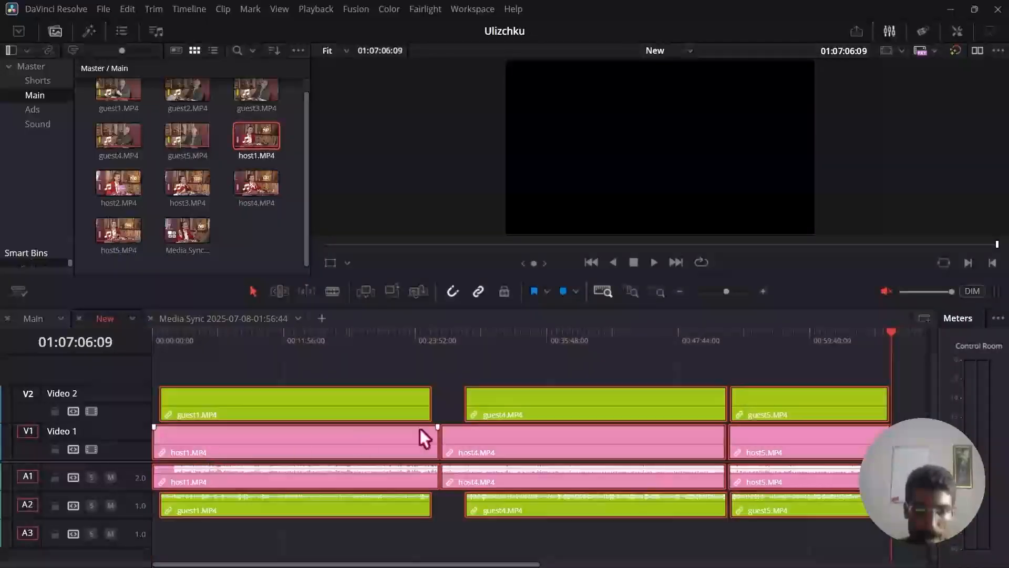
left_click(155, 343)
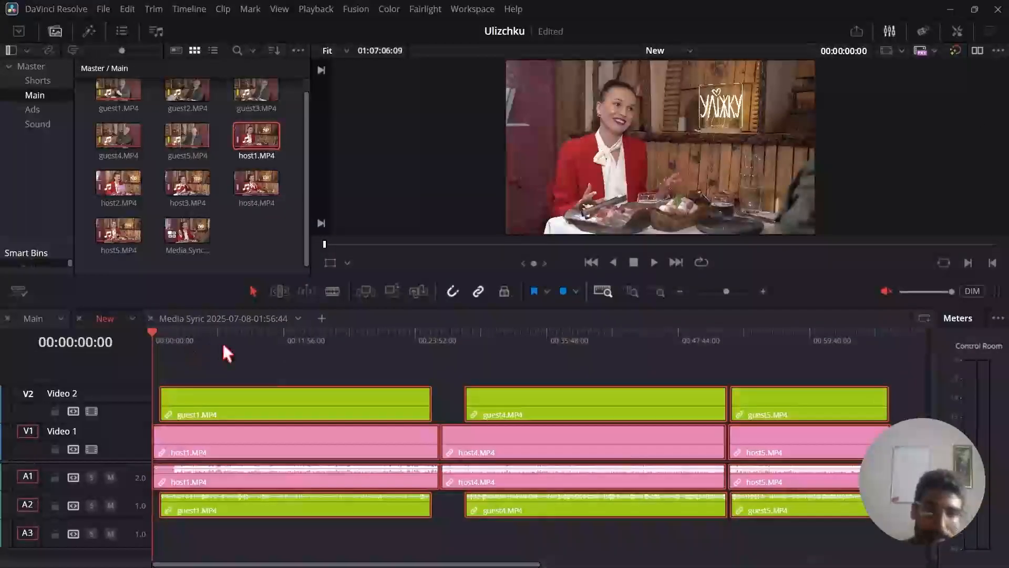
left_click(266, 374)
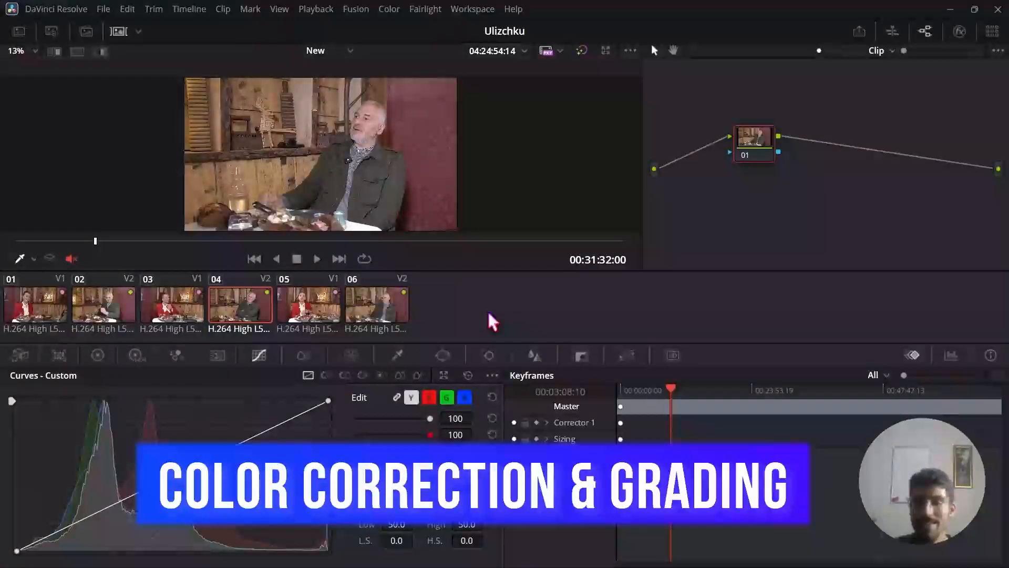
Compare the look of guest clips 02, 04 and 06 of the New timeline on the Color page.
left_click(382, 317)
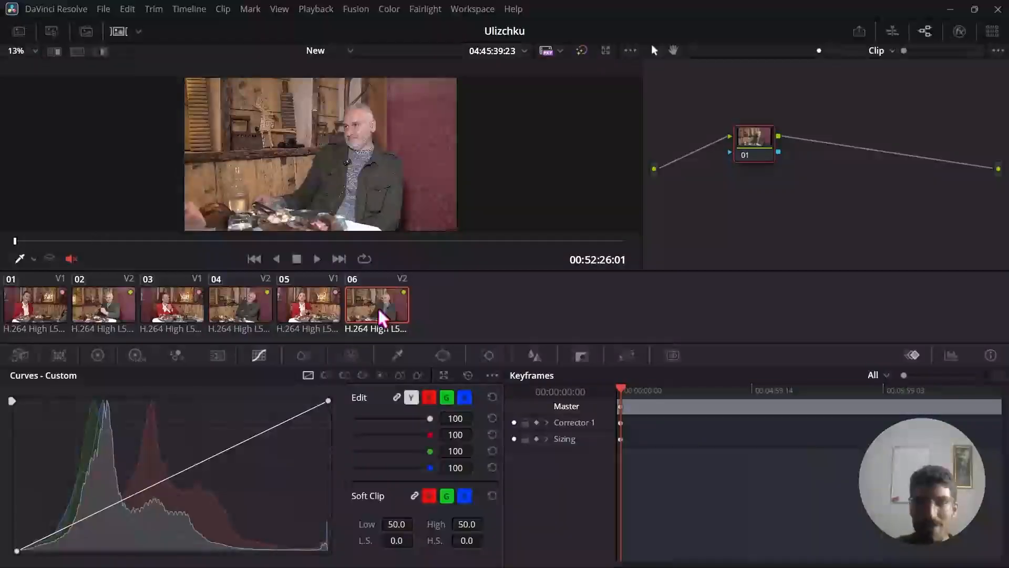
left_click(249, 312)
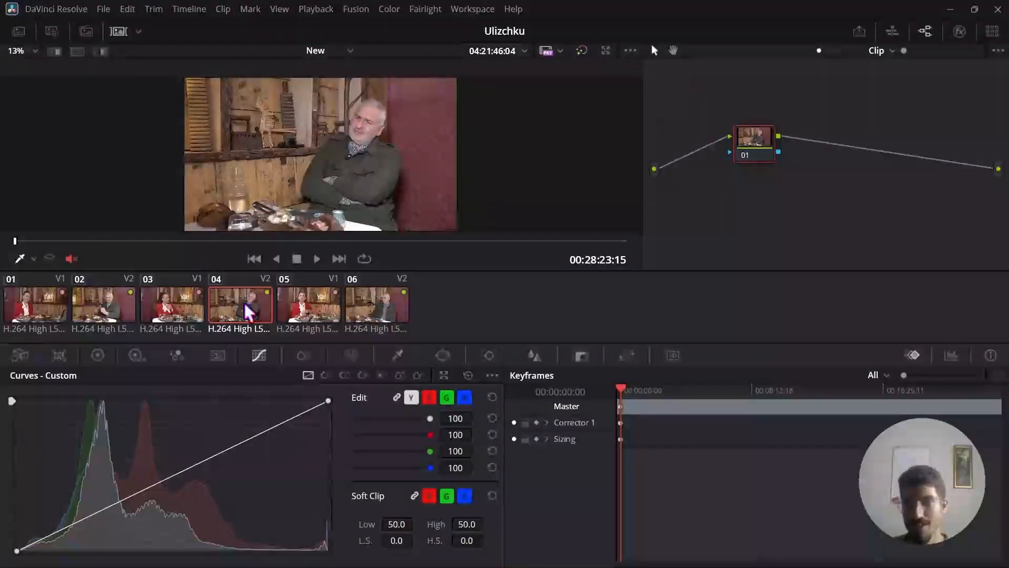
left_click(381, 306)
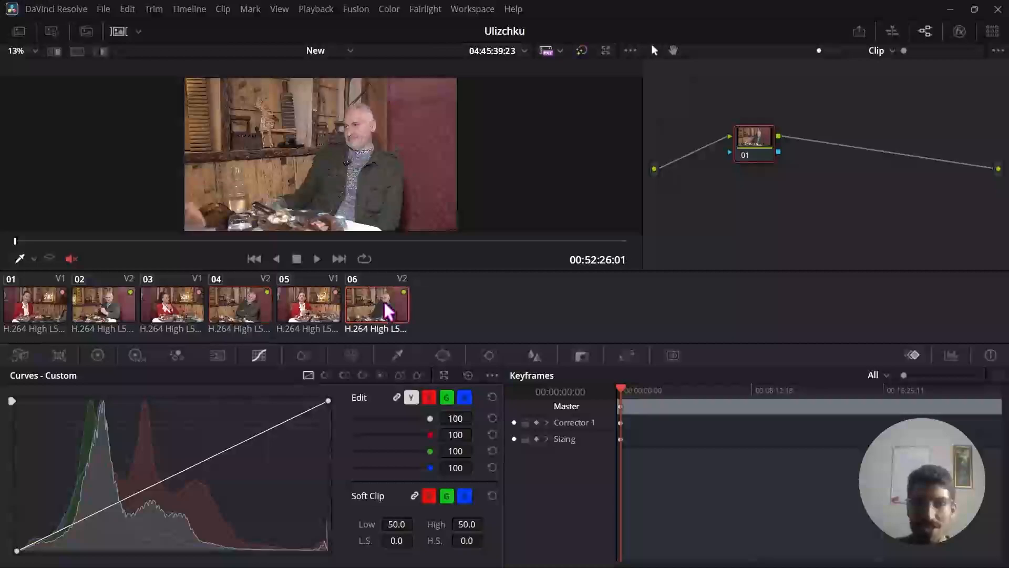
left_click(219, 307)
left_click(192, 310)
left_click(123, 305)
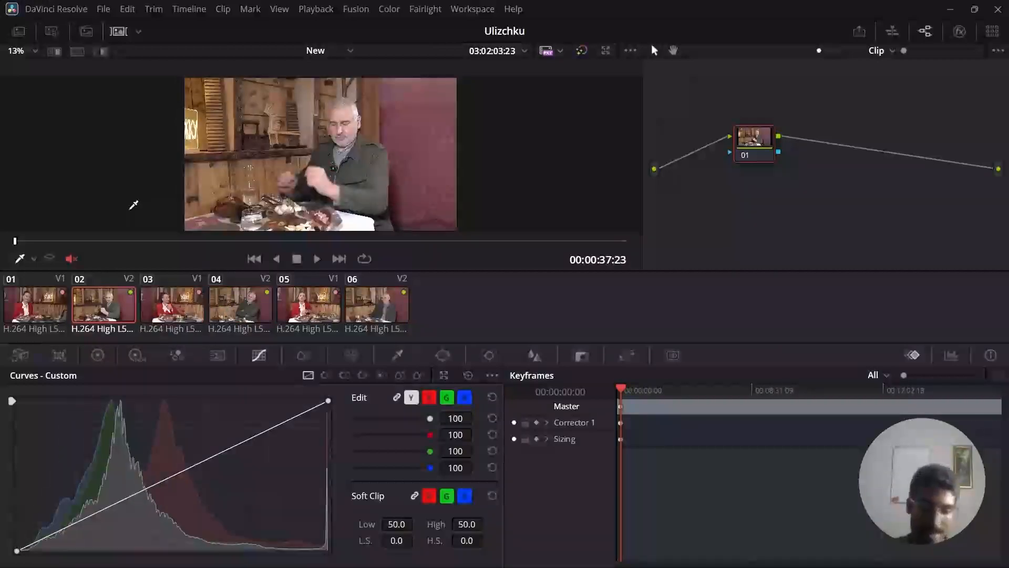
Return to the Edit page and scrub through the heavily cut Main timeline of host and guest clips.
key("shift+4")
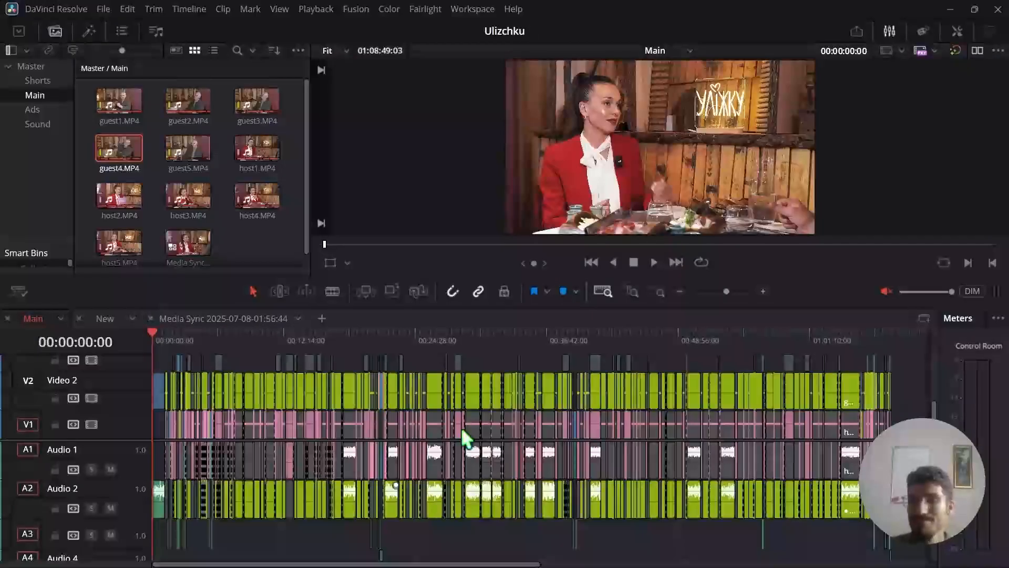
left_click(438, 389)
left_click(426, 341)
left_click_drag(426, 341, 715, 363)
left_click(485, 364)
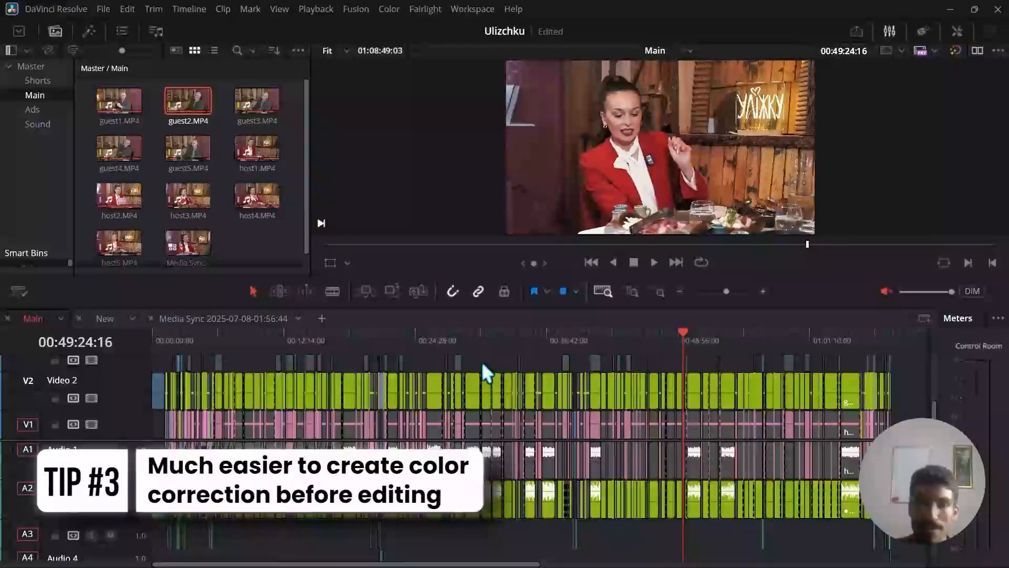
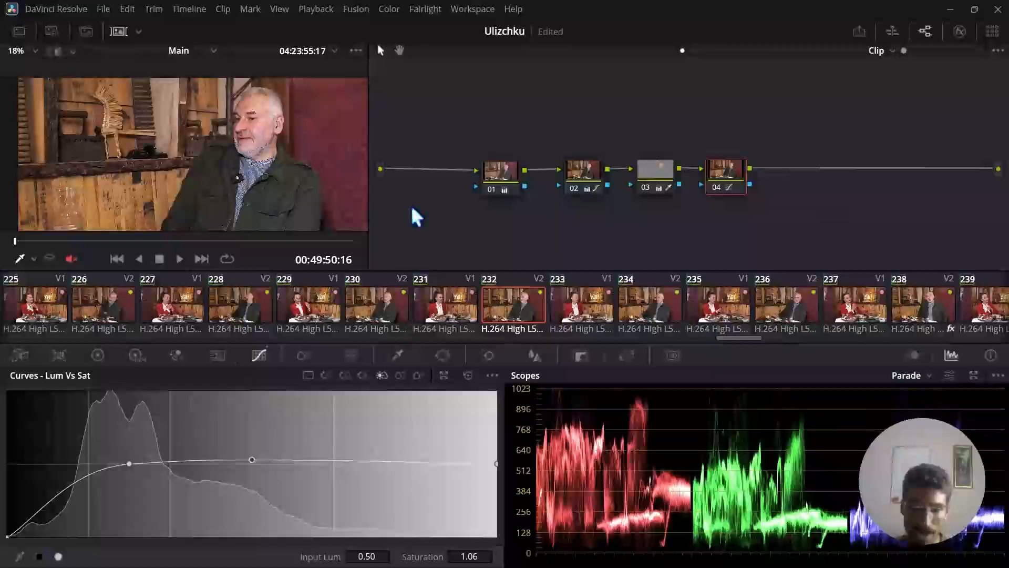
Return to the Edit page, switch to LibreOffice Writer and read through the timecoded cut list in the editing notes.
key("shift+4")
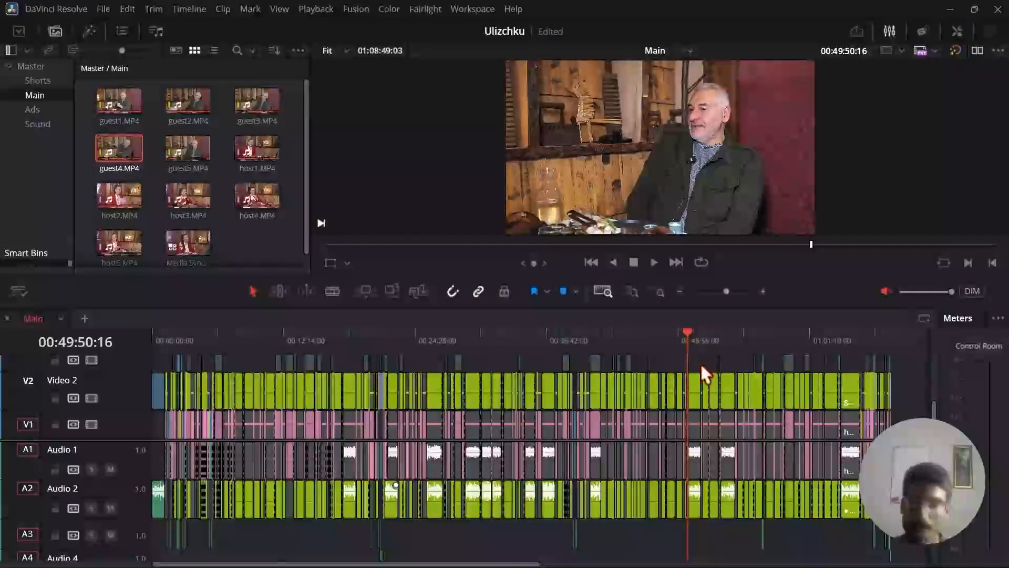
key("alt+Tab")
key("alt+Tab")
key("alt+Tab")
key("alt+Tab")
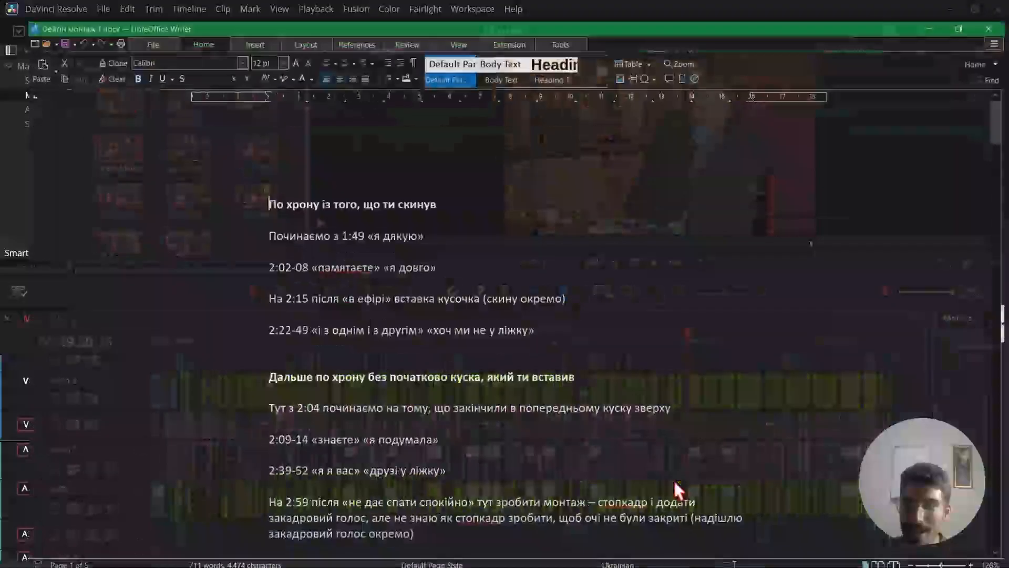
left_click(515, 238)
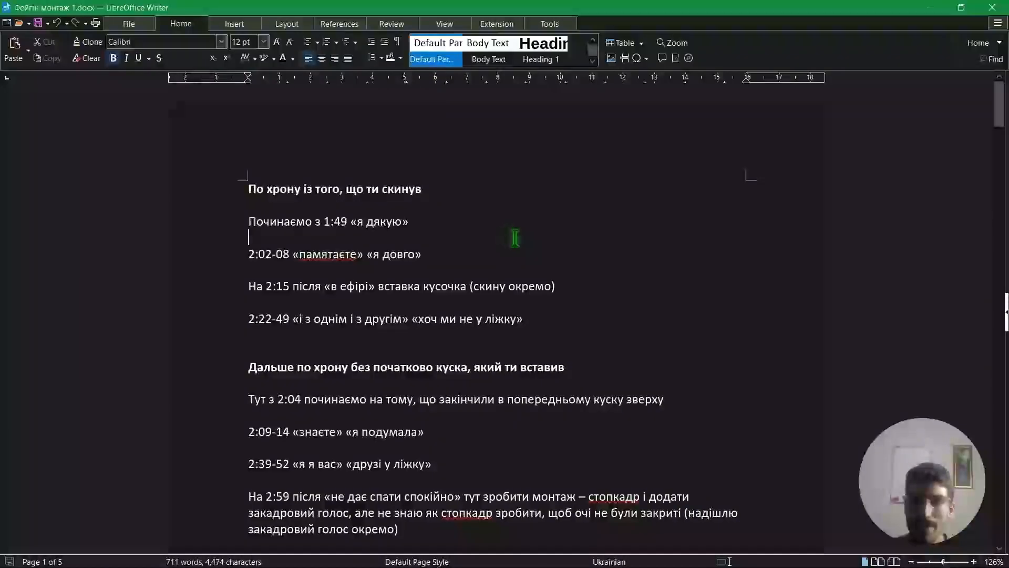
scroll(999, 132, "down", 3)
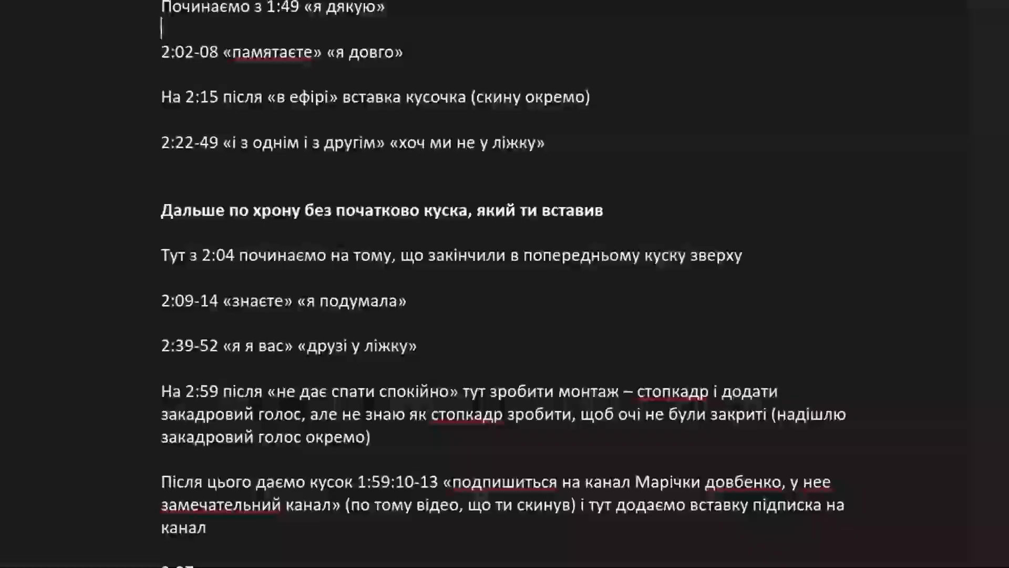
scroll(504, 284, "down", 5)
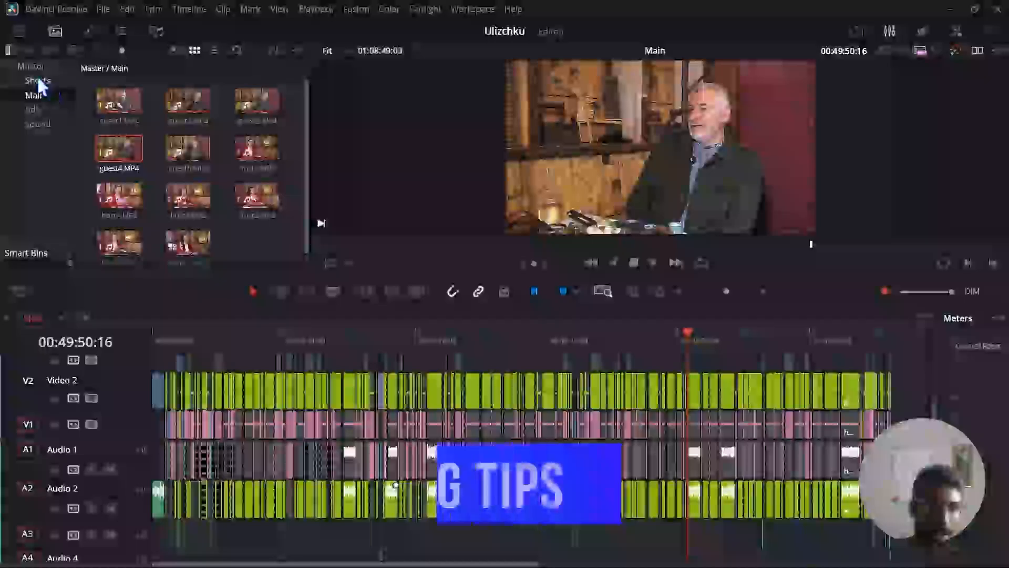
Back in DaVinci Resolve, open the New timeline from the Master bin.
left_click(21, 69)
left_click_drag(305, 95, 314, 173)
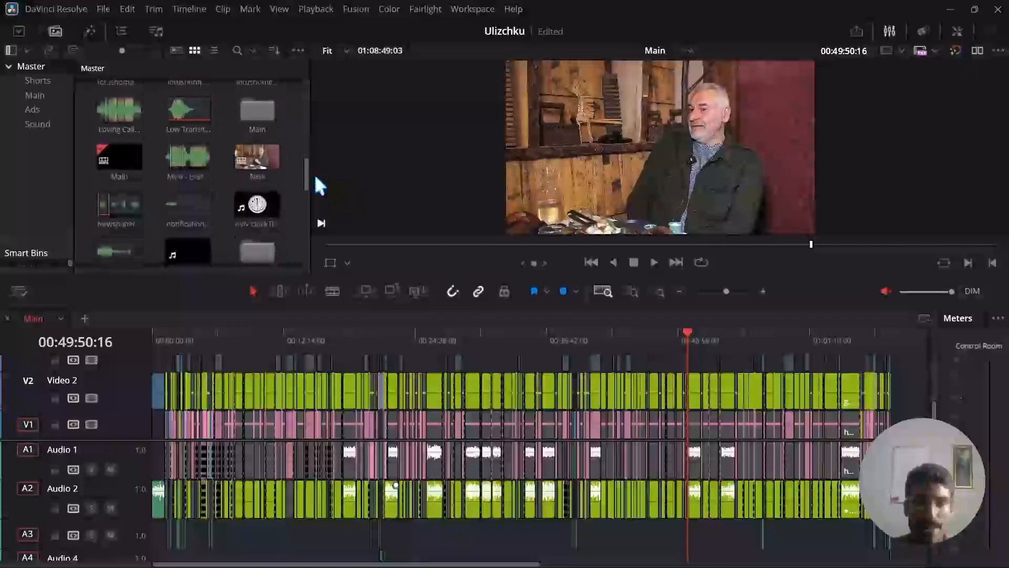
double_click(255, 153)
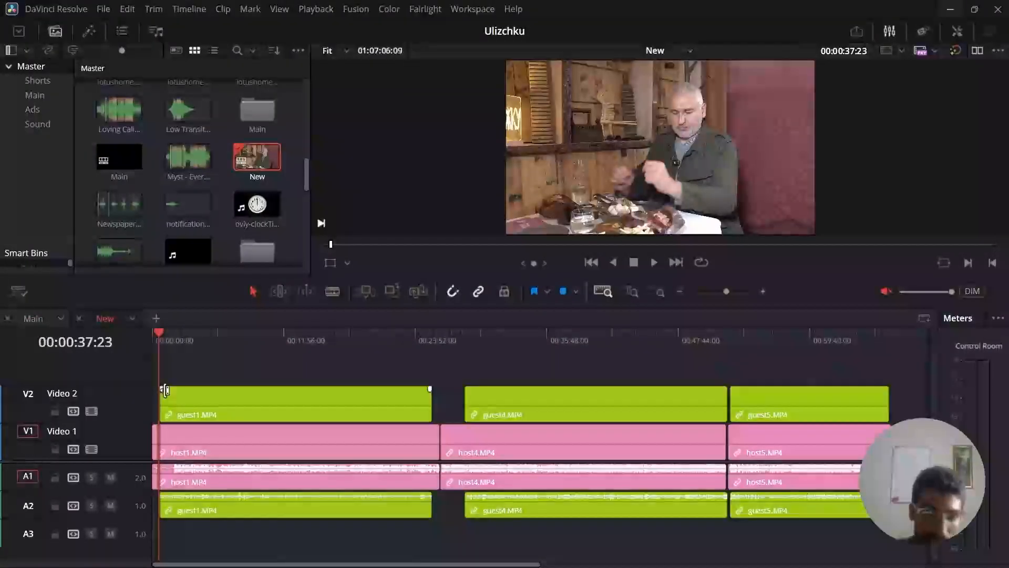
Return to the start of the cut list in Writer and highlight the 2:02-08 line and the 1:49 starting note.
key("alt+Tab")
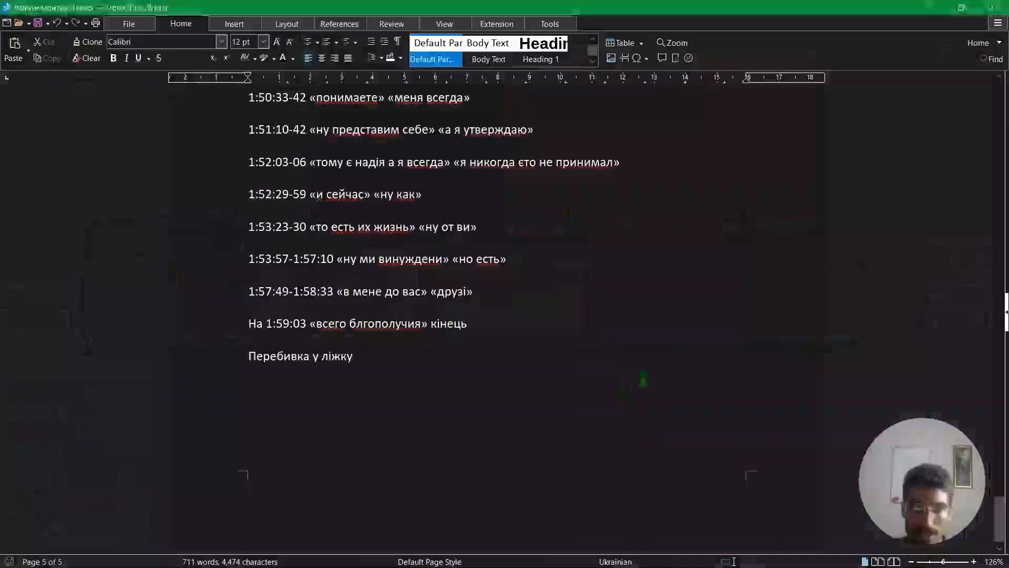
left_click_drag(1001, 516, 1003, 106)
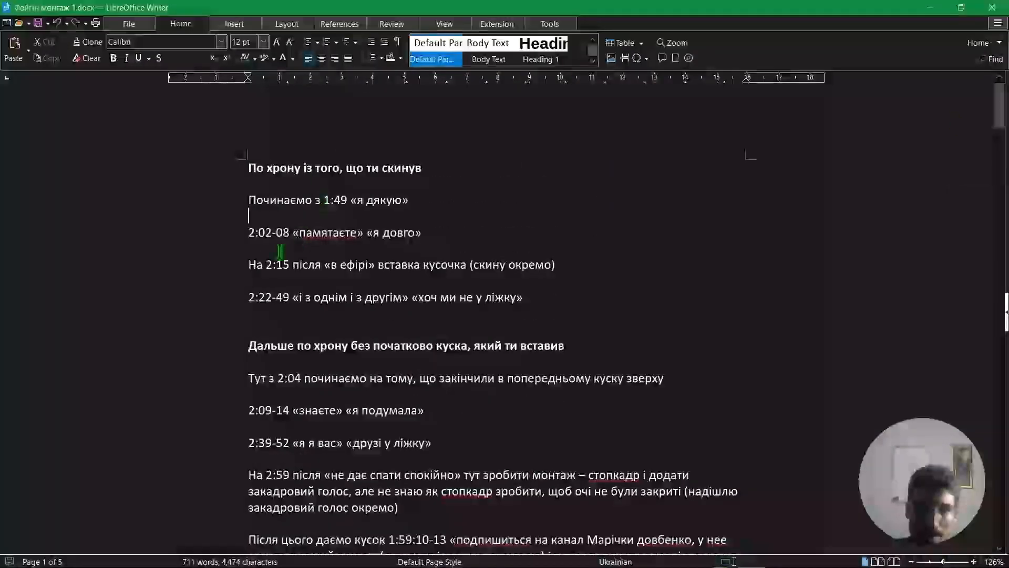
left_click_drag(250, 241, 424, 232)
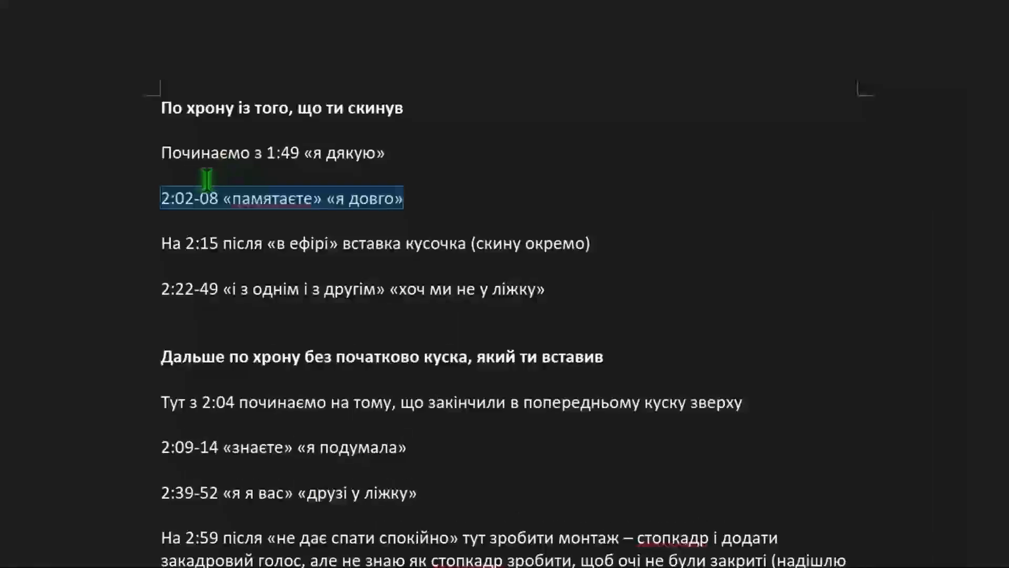
left_click_drag(161, 153, 375, 153)
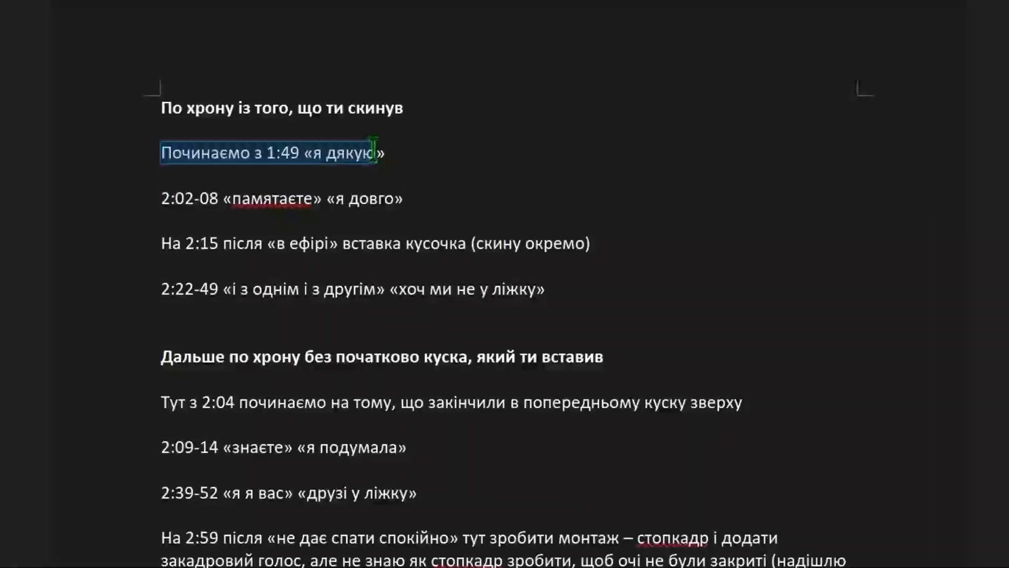
In the New timeline, remove everything before 00:06:04:20 and close the gap so the clips begin at the start.
key("alt+Tab")
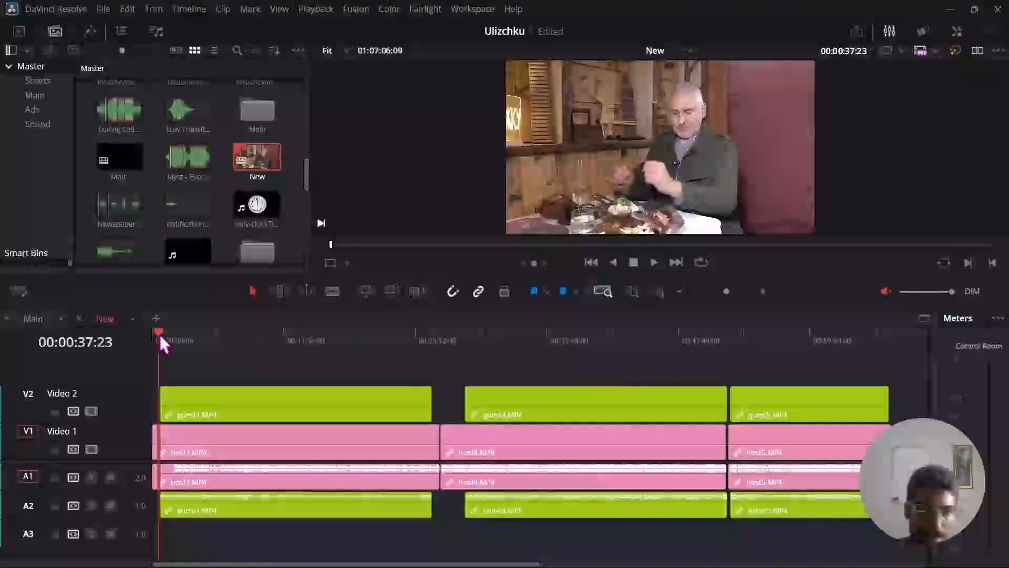
left_click_drag(160, 334, 219, 338)
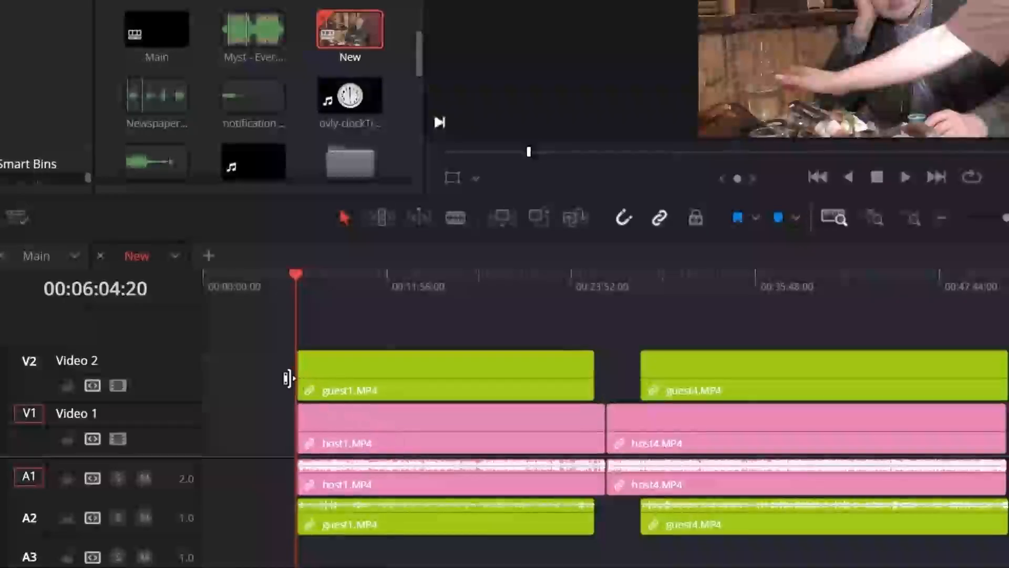
left_click(279, 371)
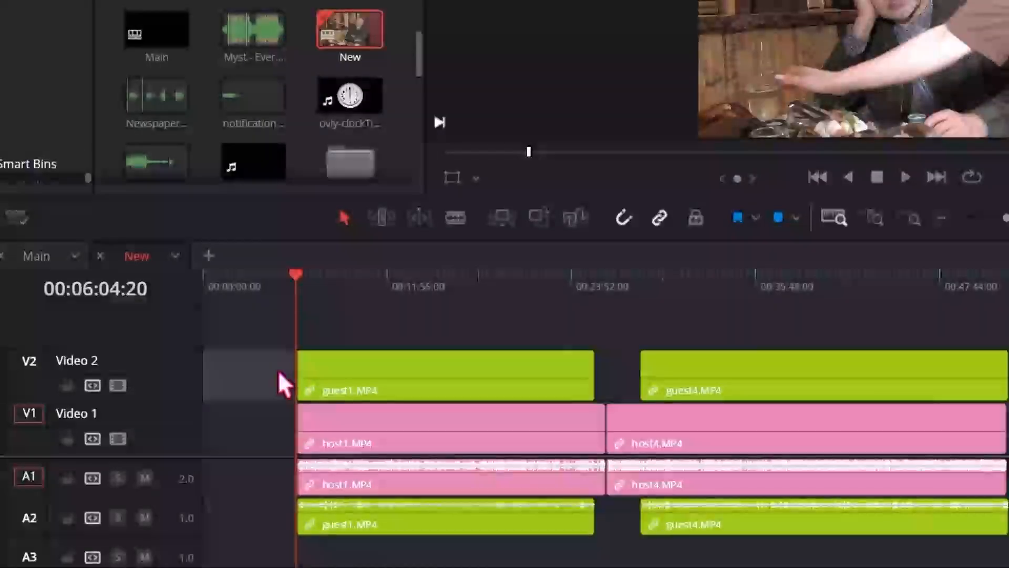
key("Delete")
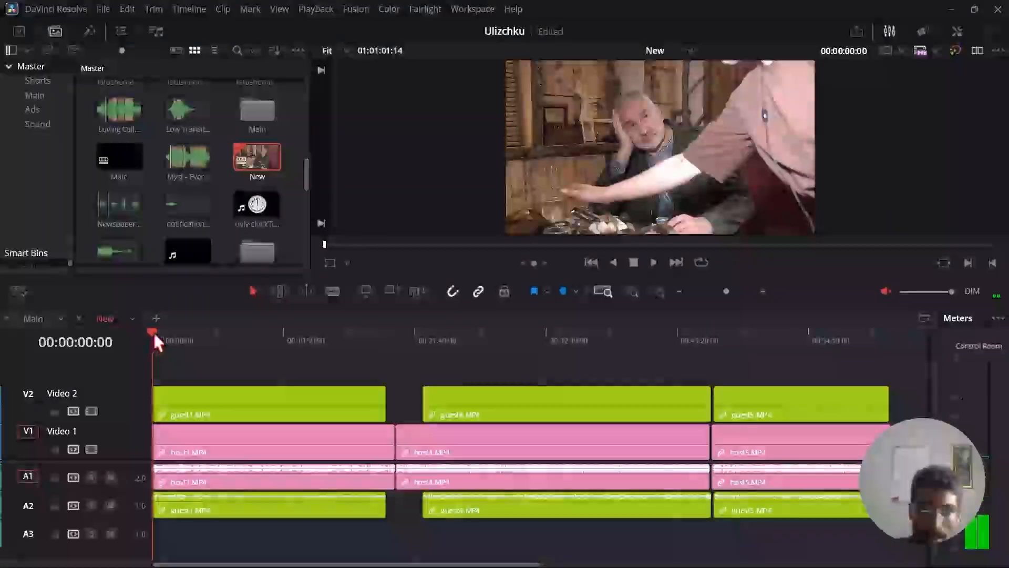
left_click(217, 284)
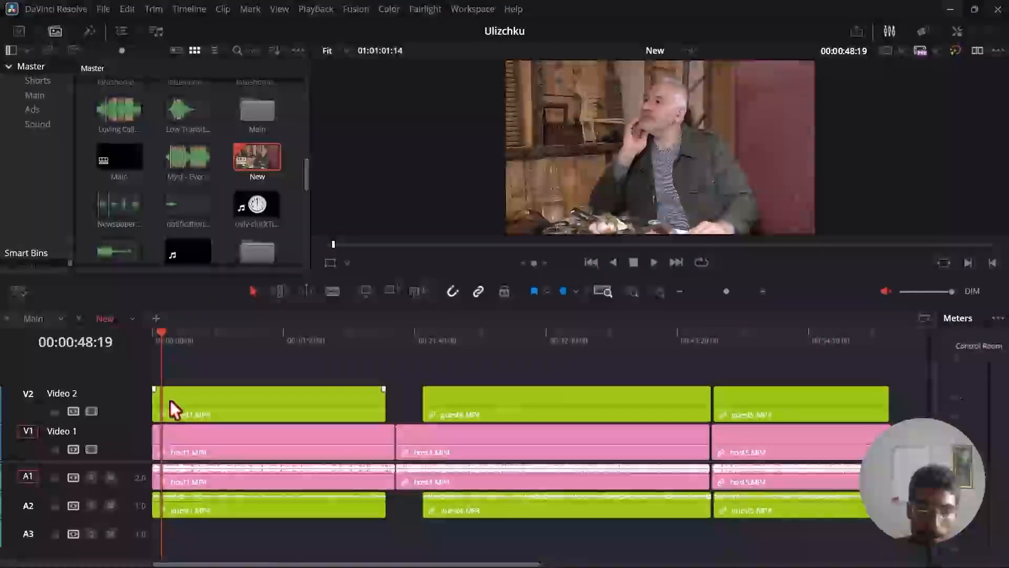
Go through the following cut timecodes in the Writer document, down to the 6:36-38 entry, and highlight that entry's time range.
key("alt+Tab")
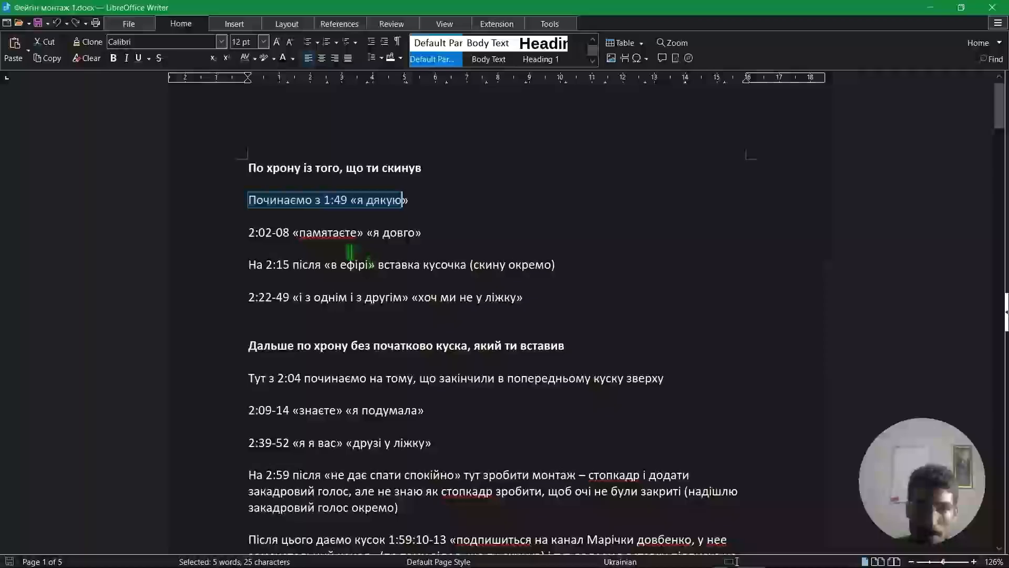
left_click(310, 330)
left_click_drag(1003, 126, 1003, 106)
left_click_drag(246, 318, 290, 318)
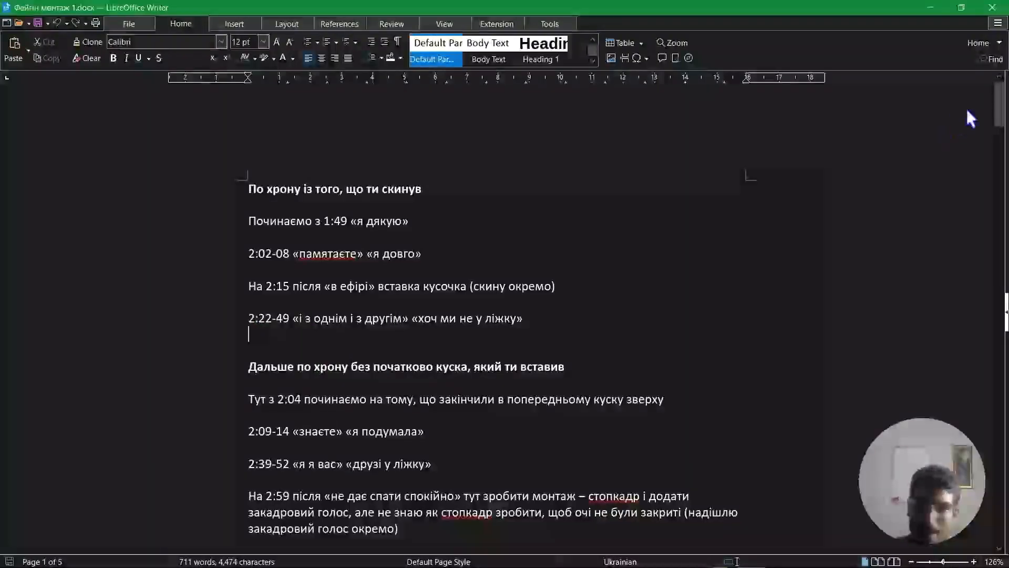
scroll(1004, 129, "down", 10)
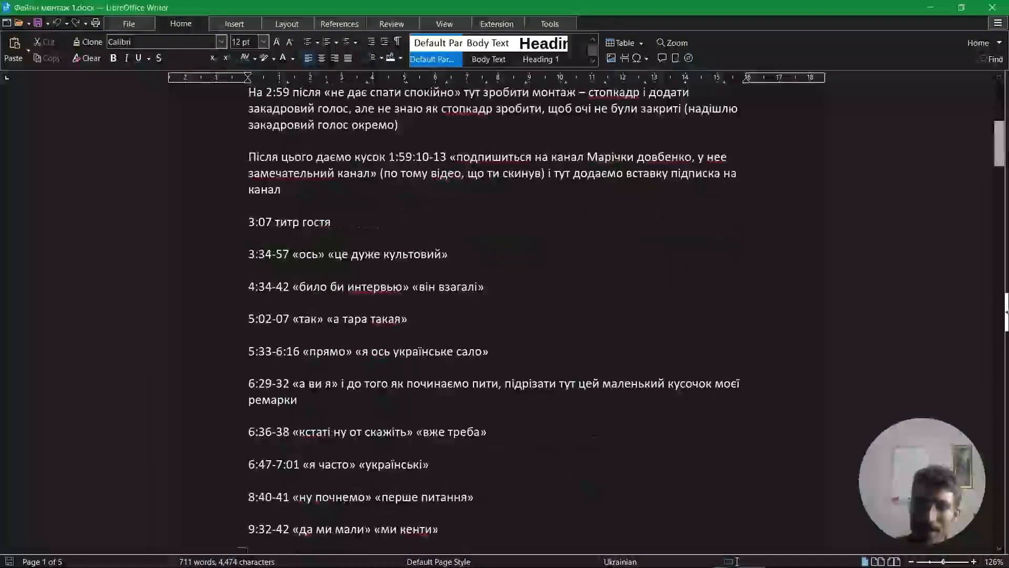
left_click_drag(249, 305, 299, 305)
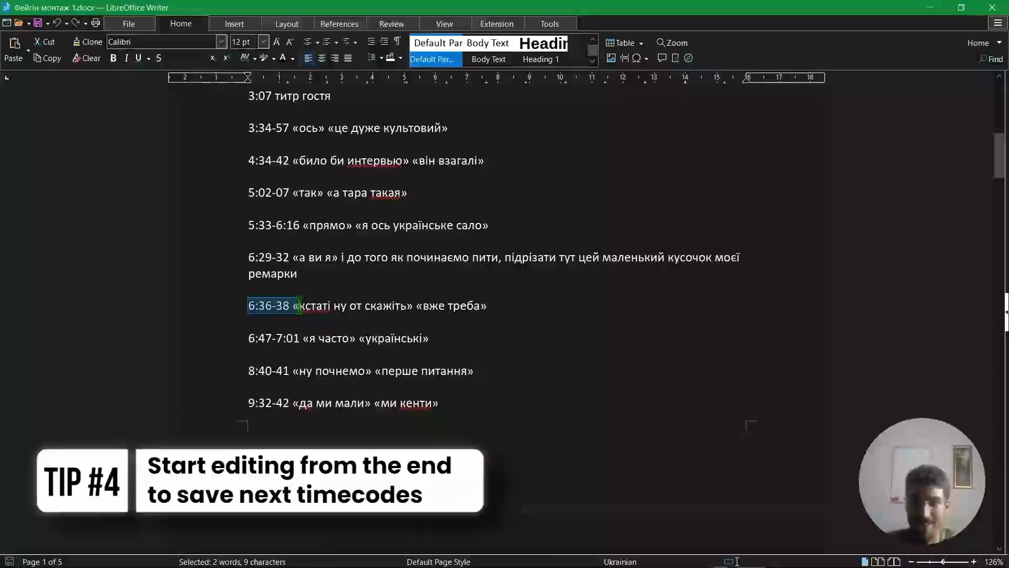
Go to the end of the New timeline in DaVinci Resolve and place the playhead at 01:00:55:13.
key("alt+Tab")
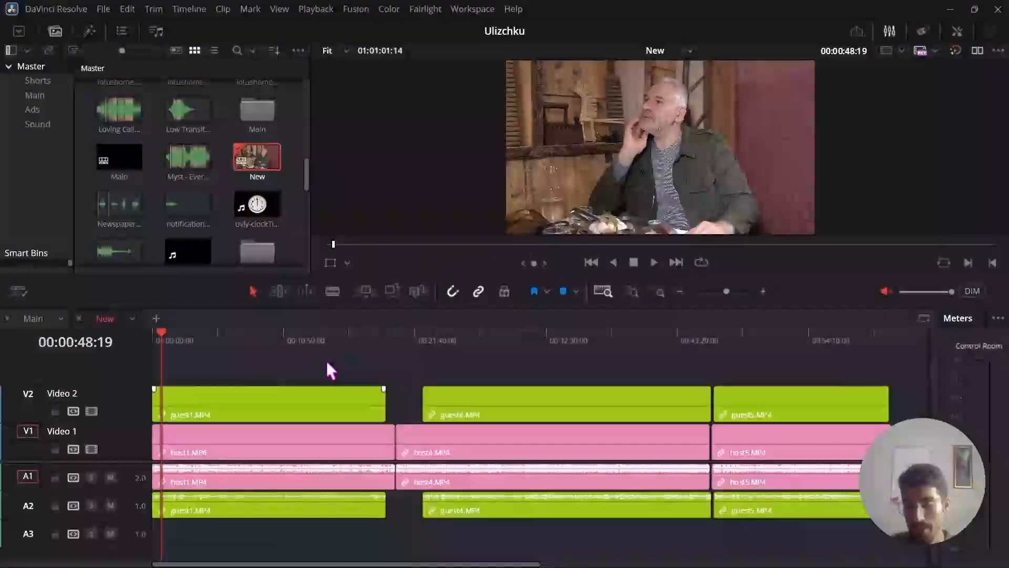
left_click_drag(826, 340, 876, 347)
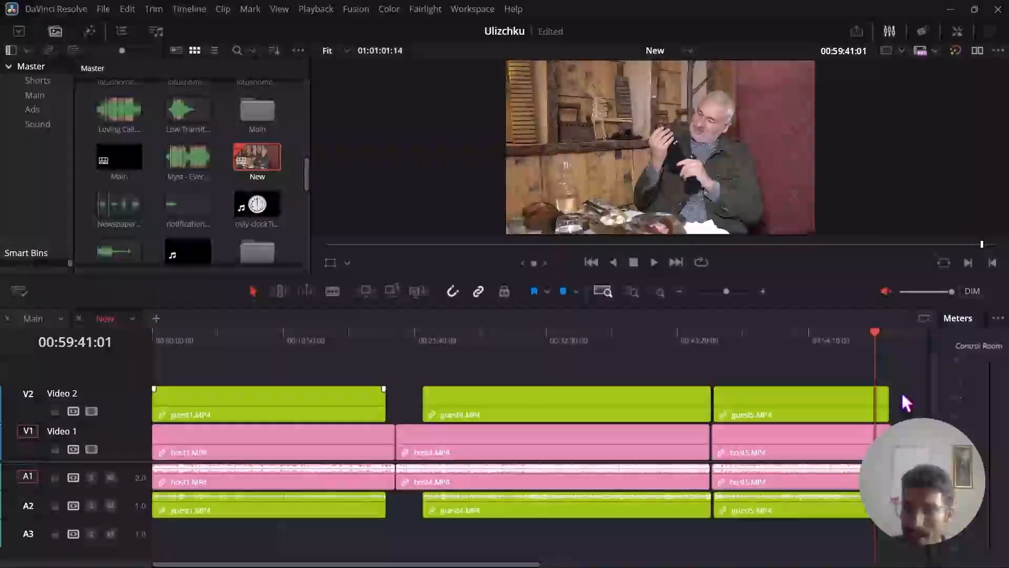
left_click(766, 290)
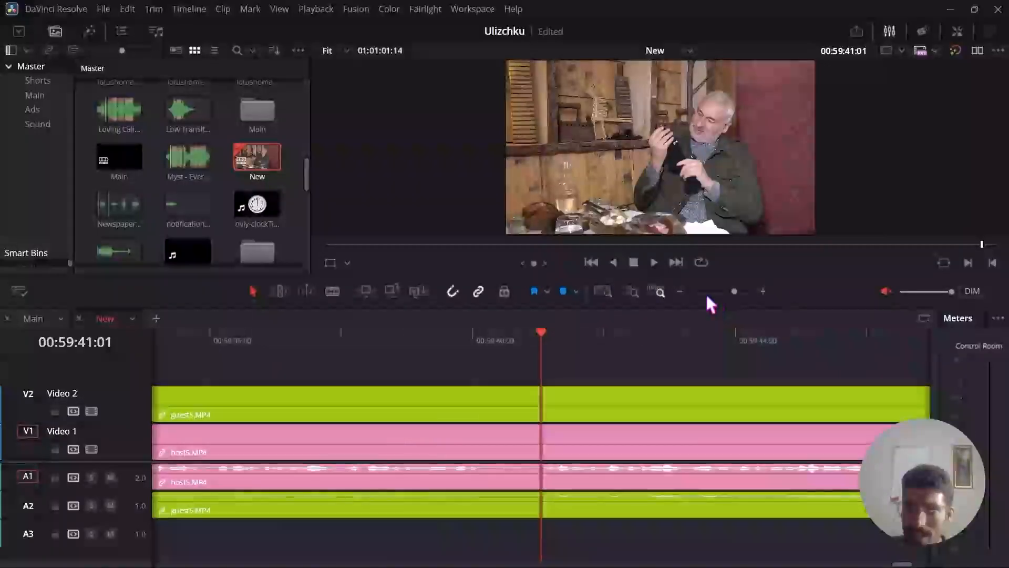
left_click(681, 292)
left_click_drag(548, 333, 307, 386)
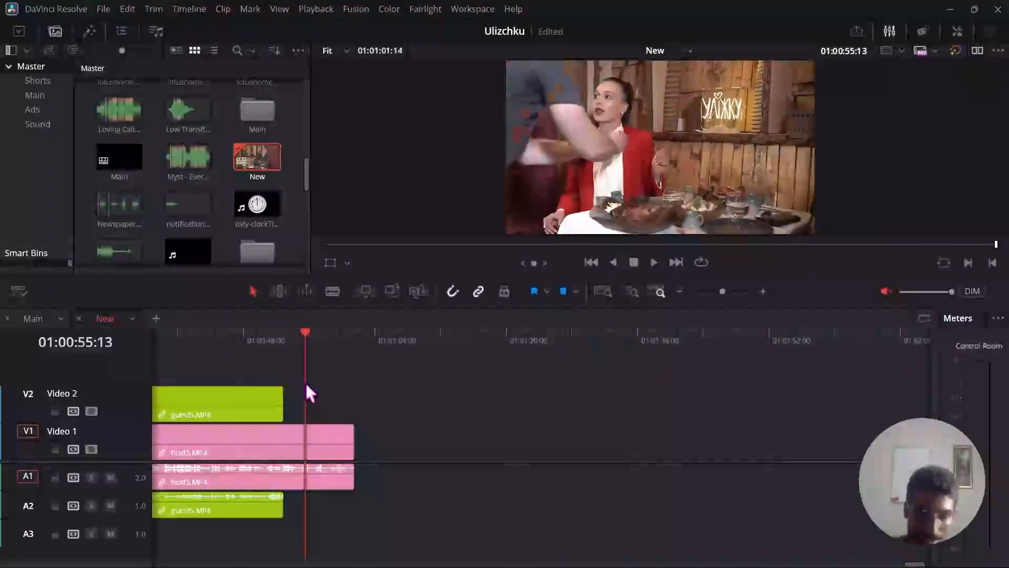
Find the closing entry of the cut list in Writer and highlight its 1:59:03 end timecode.
key("alt+Tab")
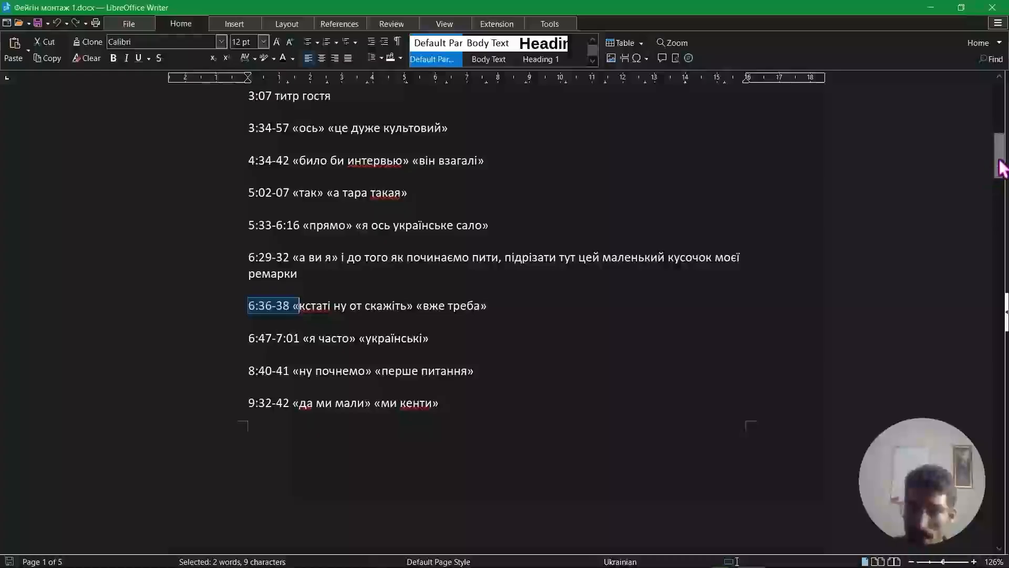
left_click_drag(1000, 161, 998, 530)
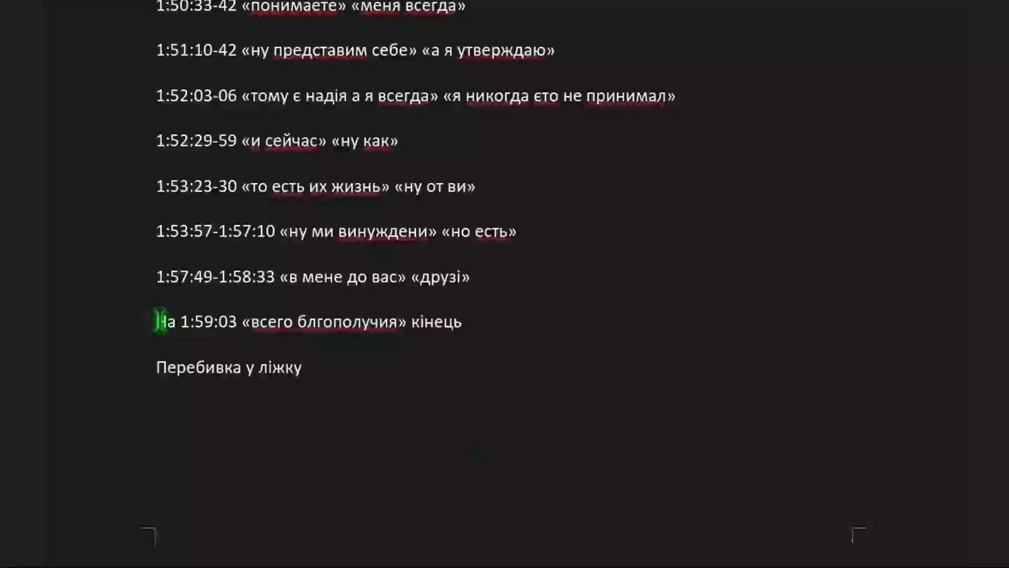
left_click_drag(160, 321, 462, 322)
left_click(483, 326)
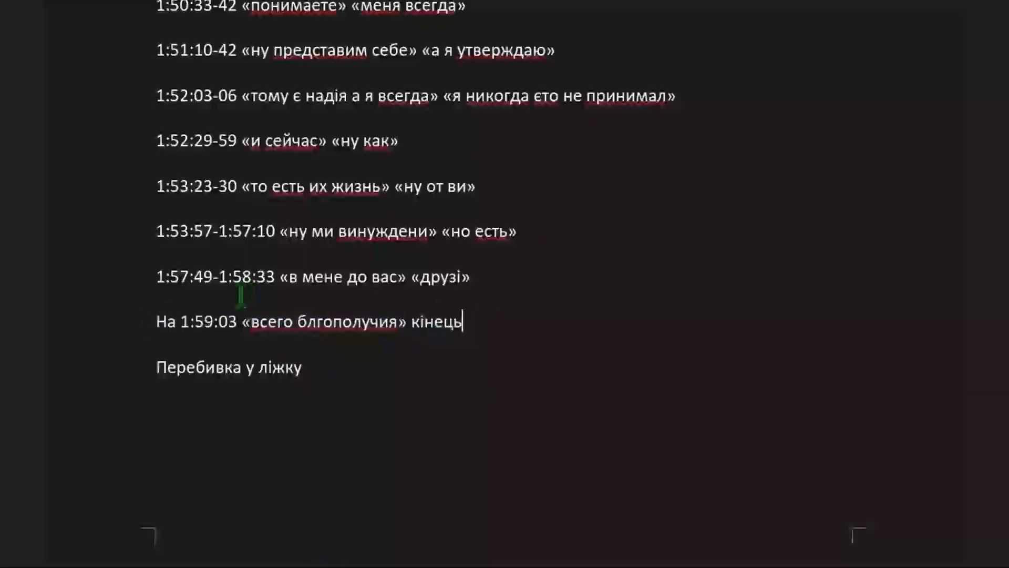
left_click_drag(181, 322, 238, 321)
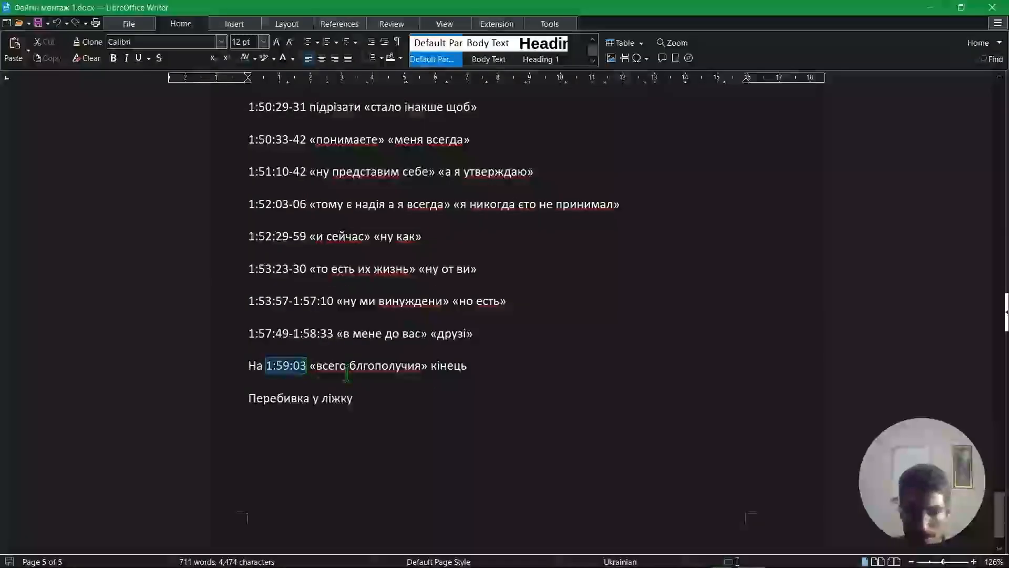
left_click(500, 363)
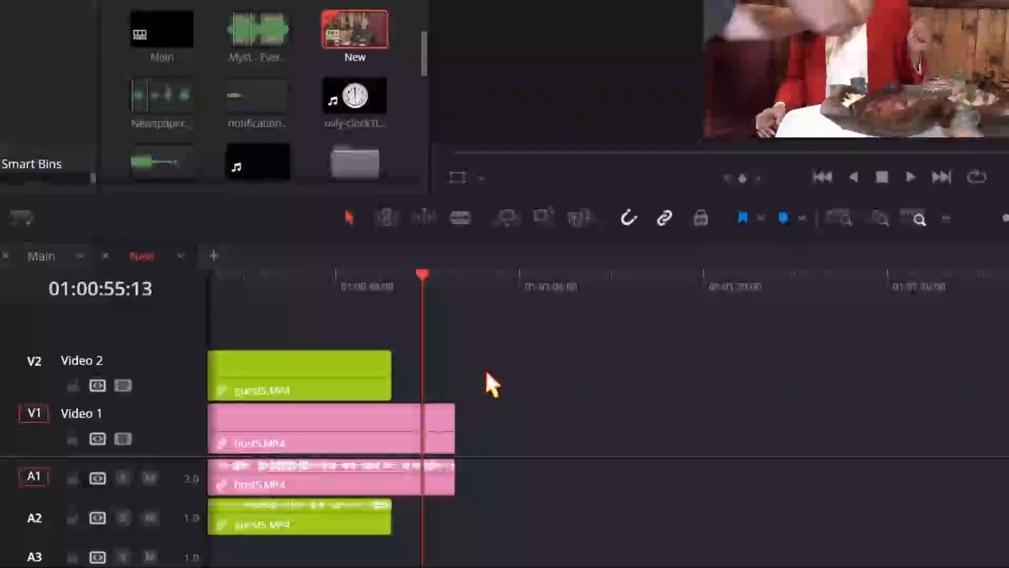
Trim the end of the host5 clip to the playhead at 01:00:55:13 and move the playhead back to 01:00:51:03.
key("shift+]")
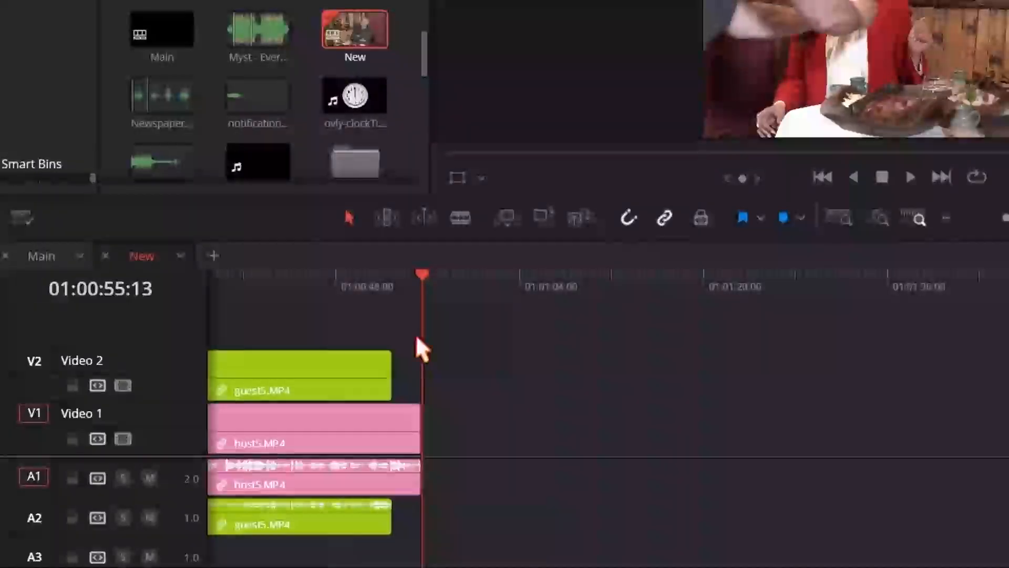
left_click_drag(422, 279, 372, 283)
scroll(456, 380, "down", 4)
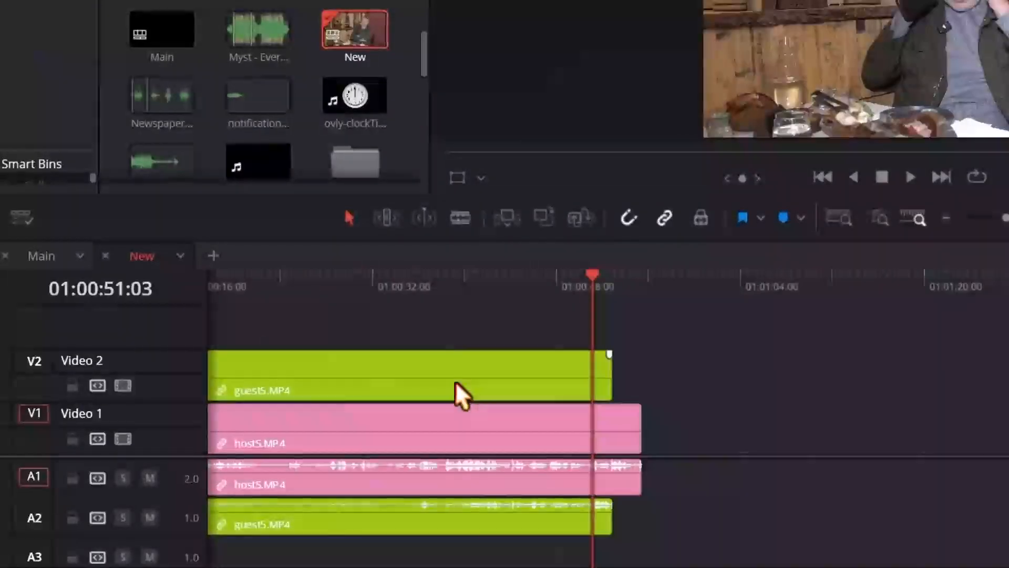
Switch back to the Writer cut list and look upward through the entries that precede the ending.
key("alt+Tab")
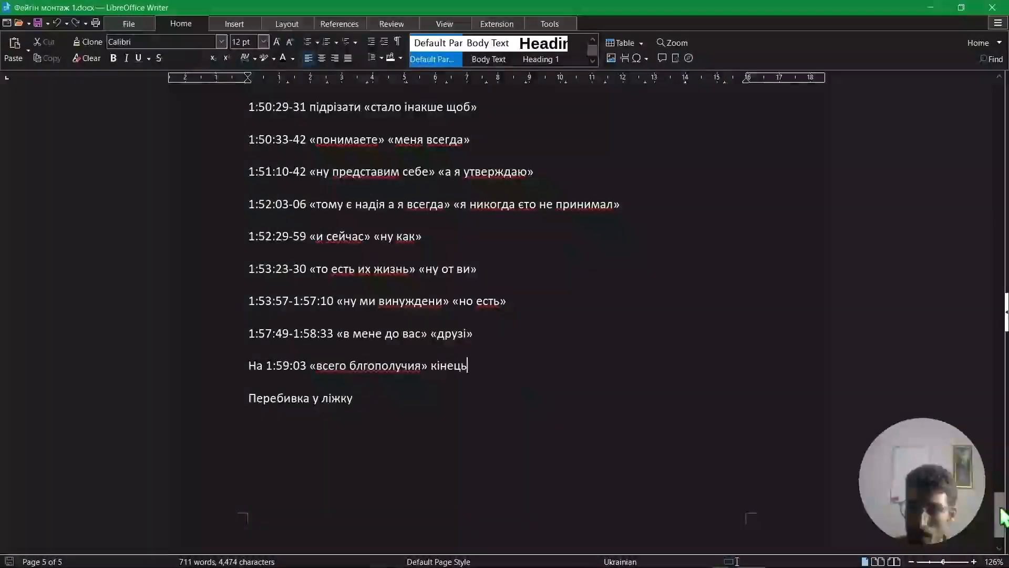
scroll(1001, 504, "up", 3)
scroll(1002, 504, "up", 1)
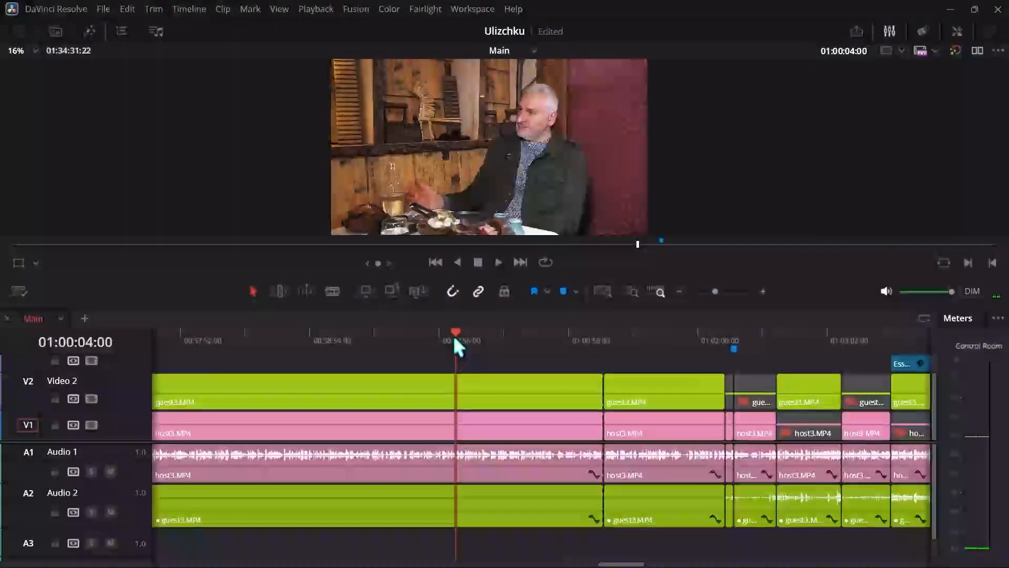
In the Main timeline, remove the host3 and guest3 section from 01:00:04:00 to the next cut, close the gap and play across the join.
key("ctrl+z")
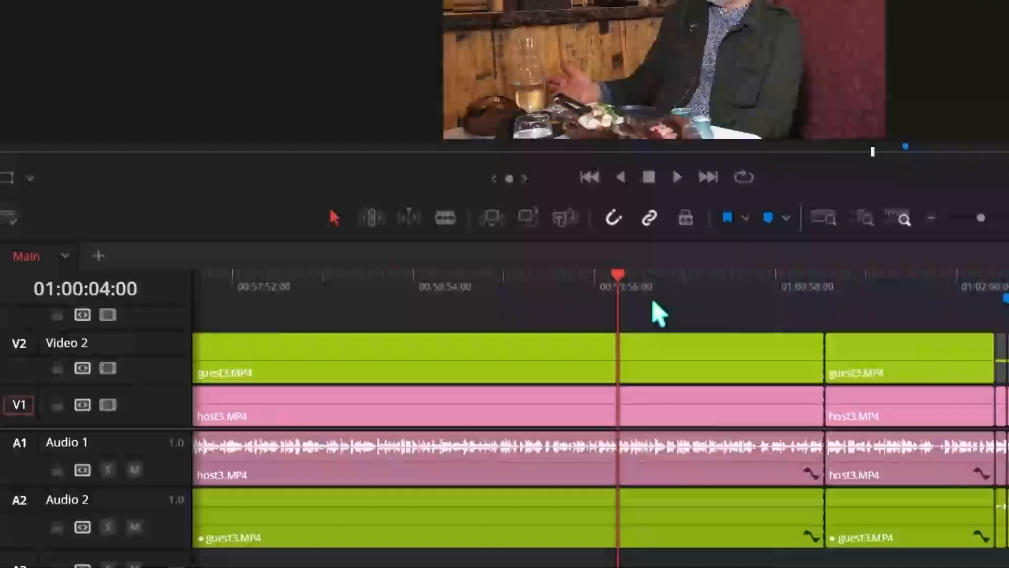
left_click(663, 337)
key("BackSpace")
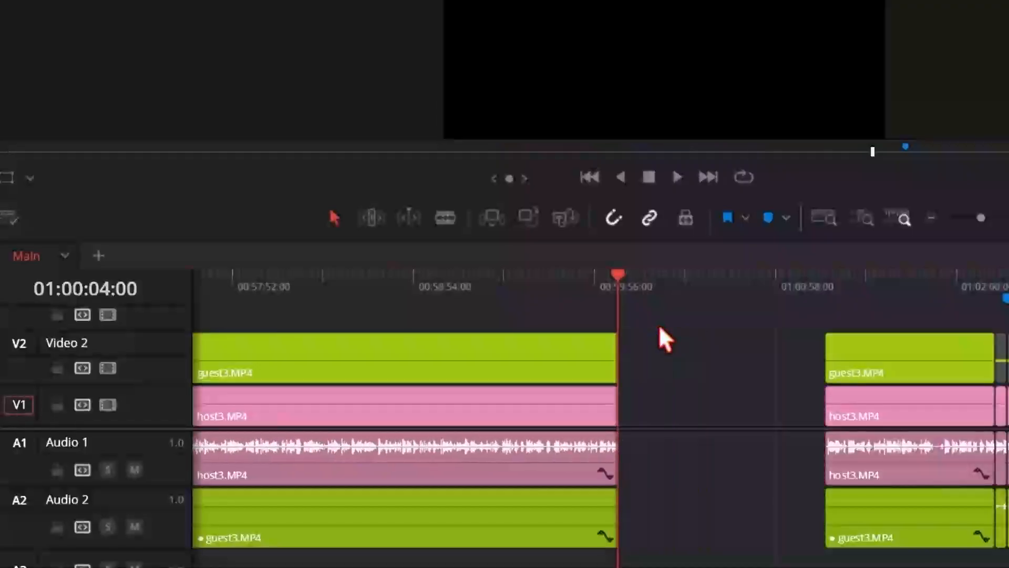
key("ctrl+z")
left_click(678, 362)
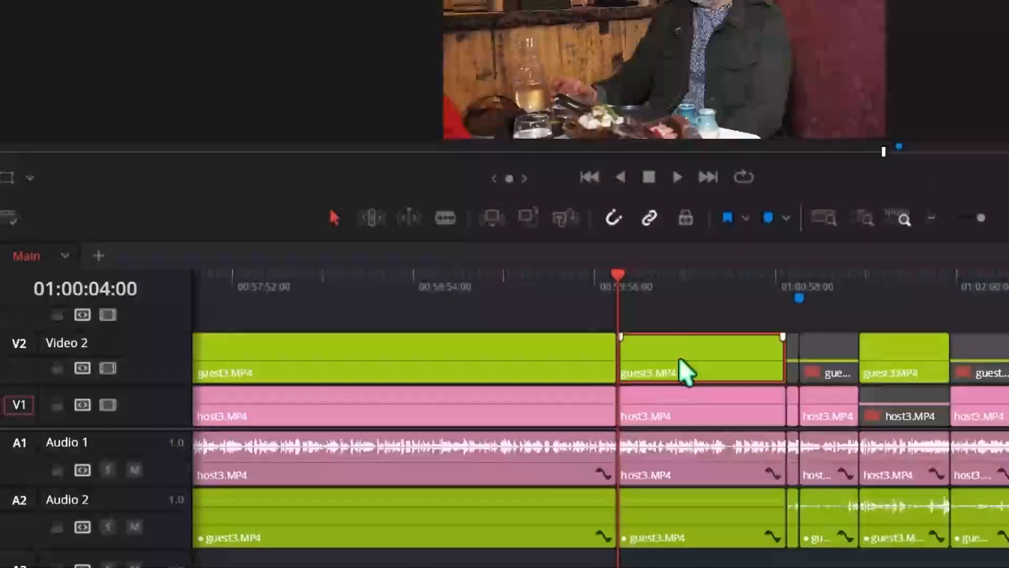
key("space")
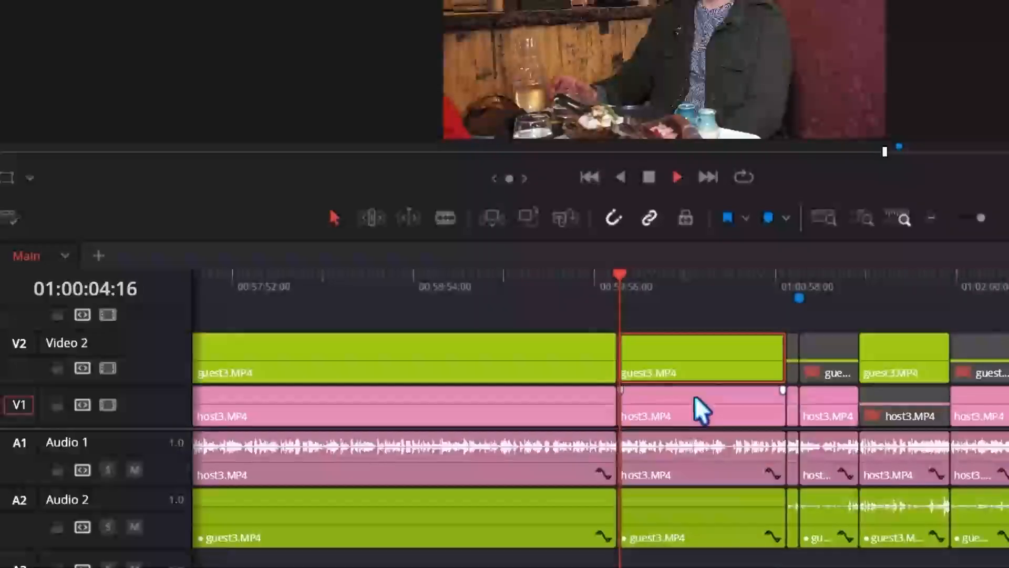
Look through the guest4 and host4 section of the Main timeline and place the playhead at 00:52:43:05, just before the cut to the two-person shot.
left_click(682, 395)
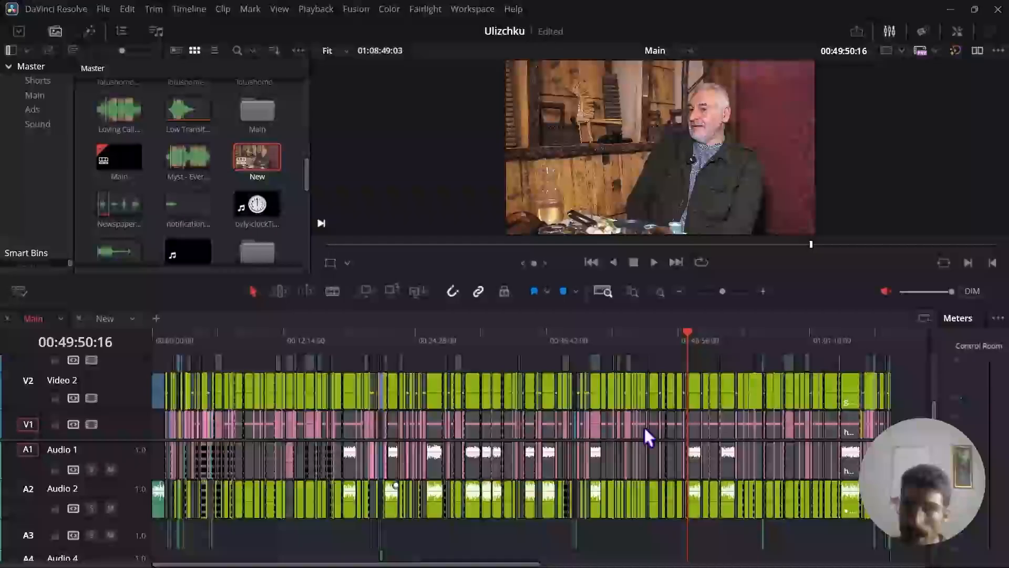
left_click(764, 291)
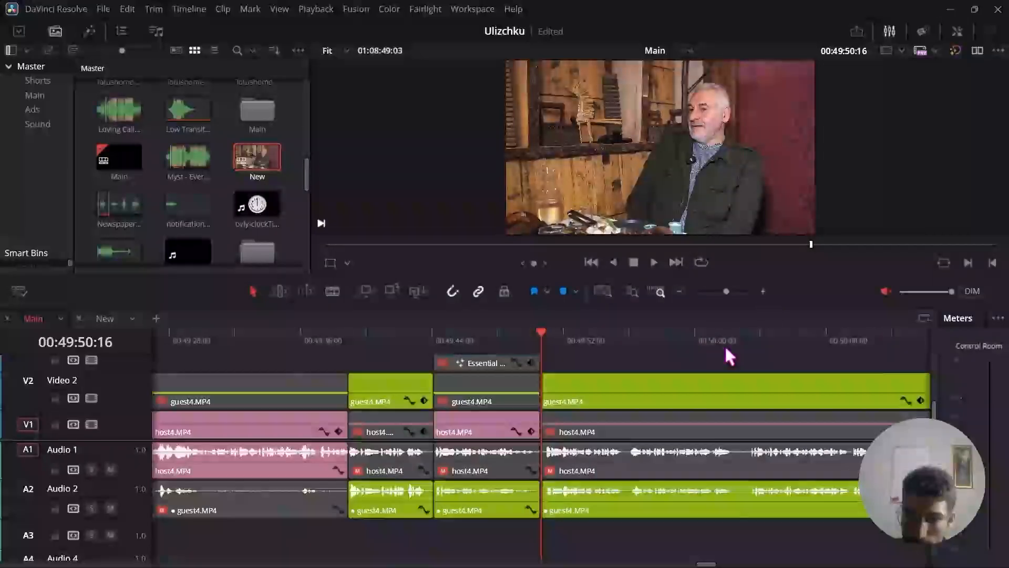
scroll(677, 383, "right", 10)
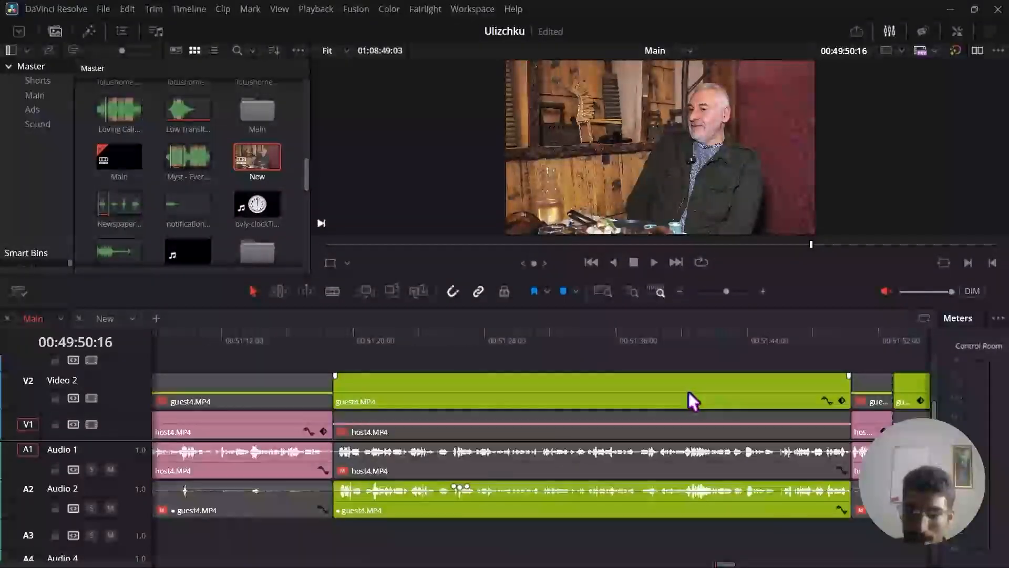
left_click(513, 332)
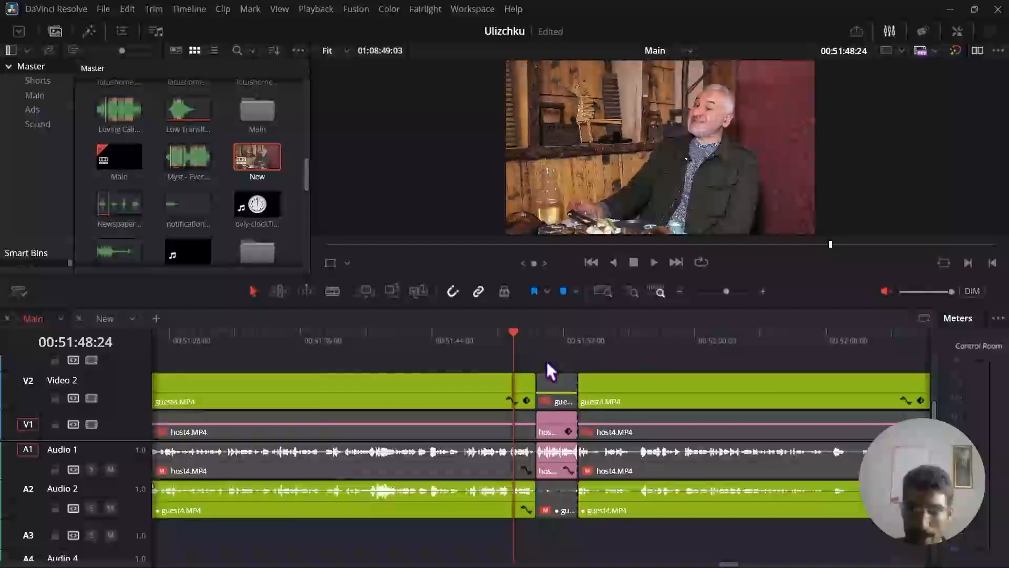
scroll(568, 384, "down", 2)
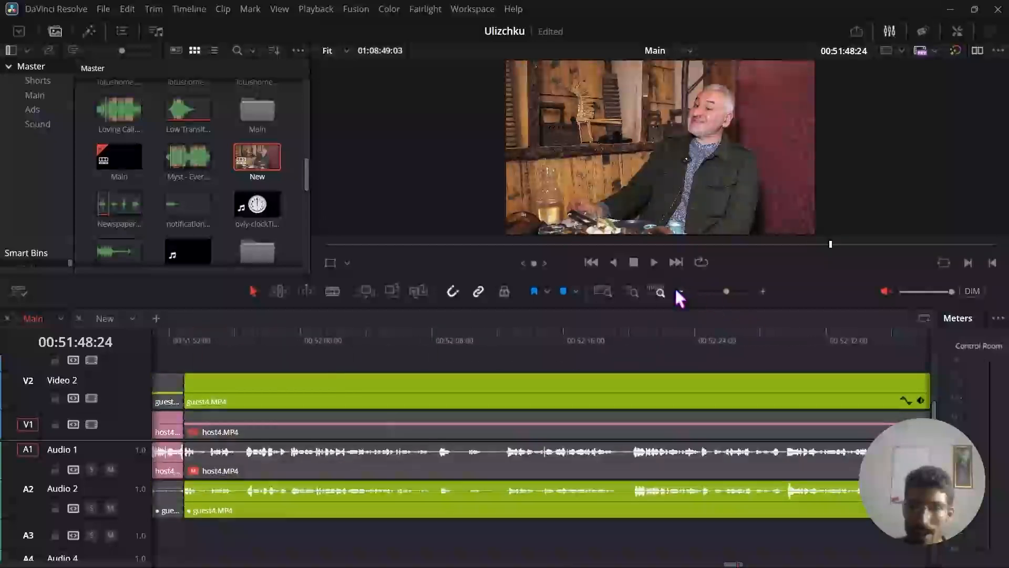
scroll(636, 376, "right", 8)
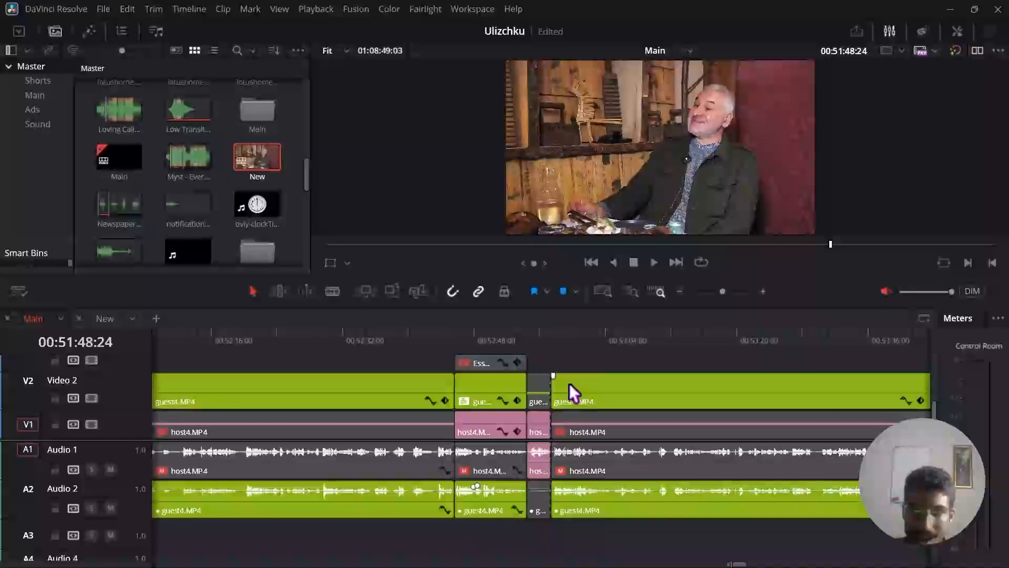
scroll(620, 402, "right", 2)
scroll(620, 401, "left", 1)
left_click(330, 339)
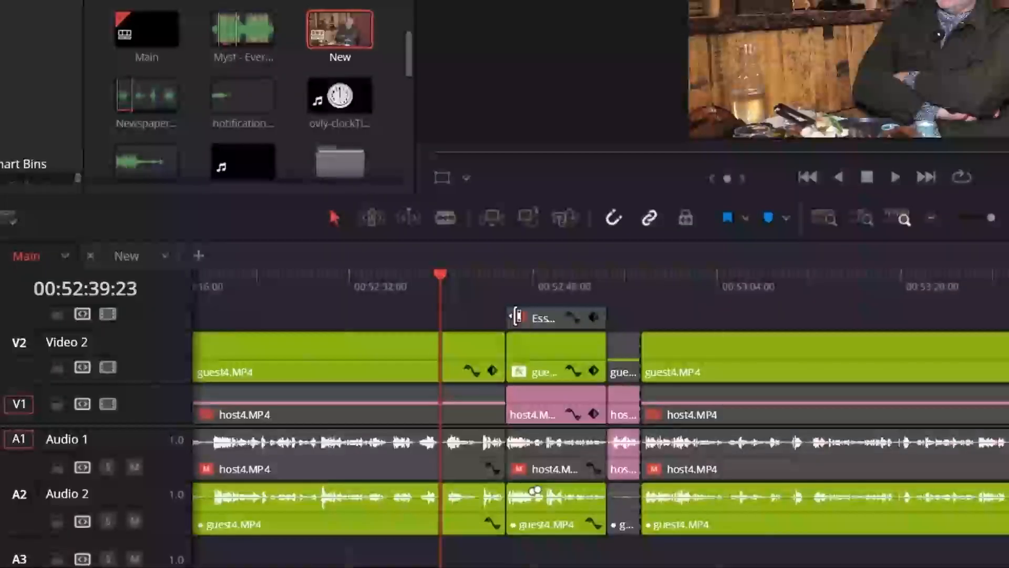
left_click_drag(442, 283, 477, 283)
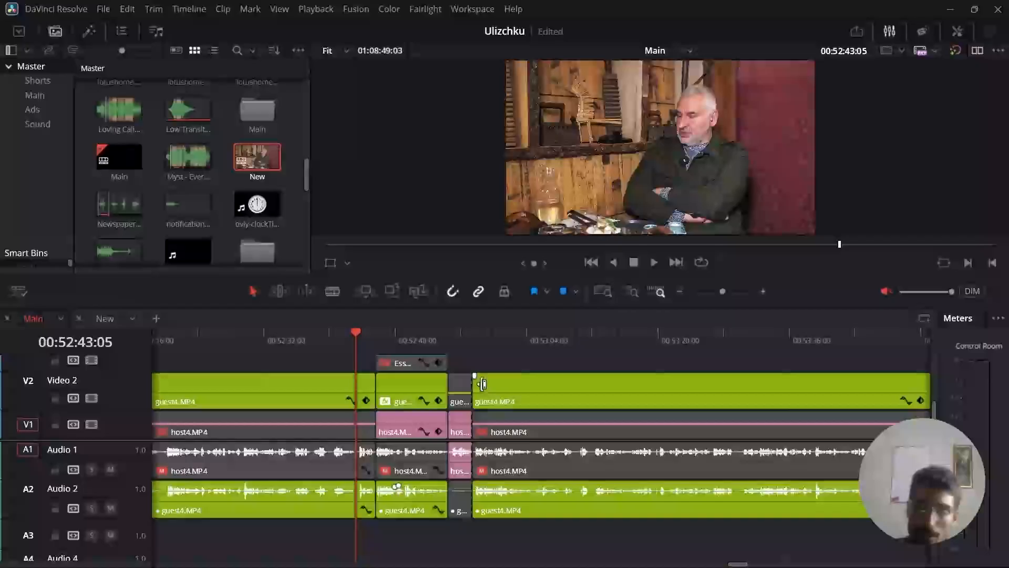
Play across the cut into the two-person shot, examine its framing in the viewer and return the playhead to the cut at 00:52:45:16.
key("space")
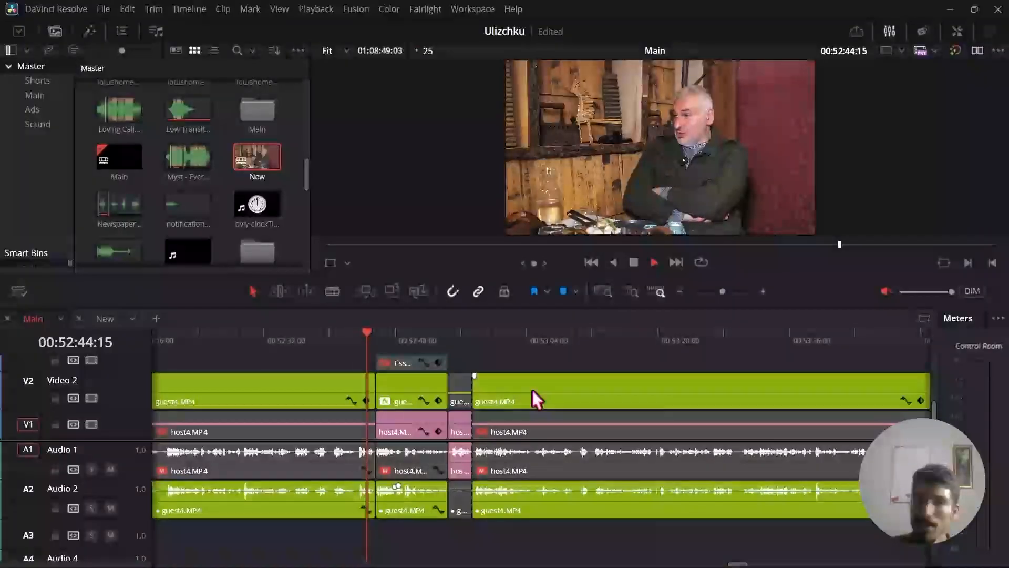
key("space")
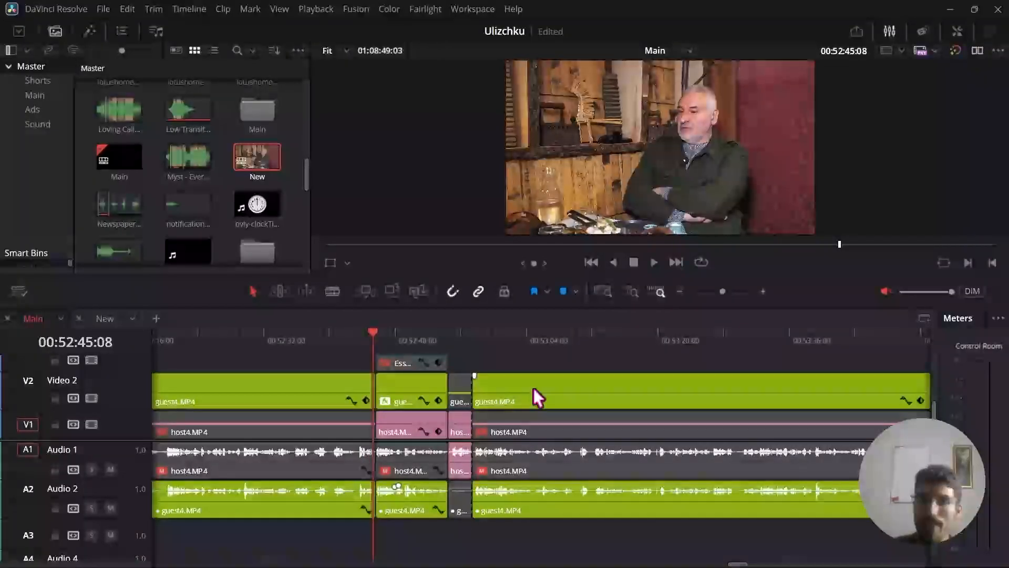
key("space")
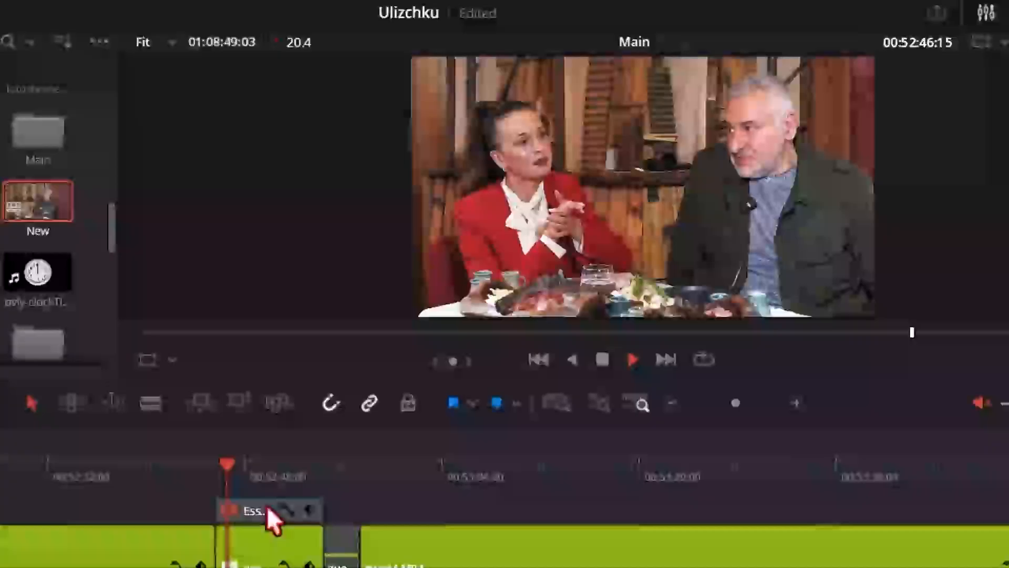
key("space")
scroll(697, 183, "up", 2)
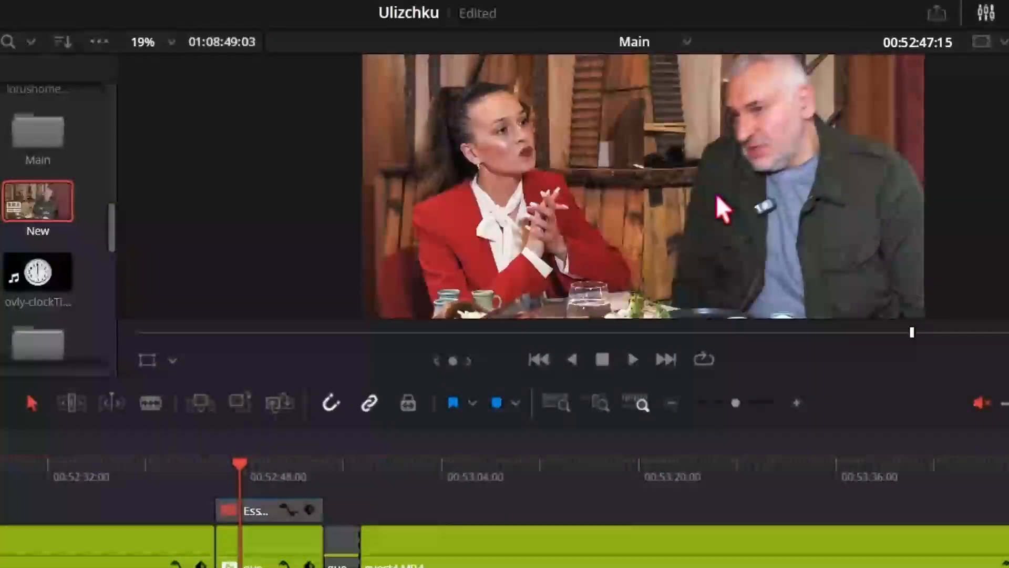
scroll(661, 193, "down", 1)
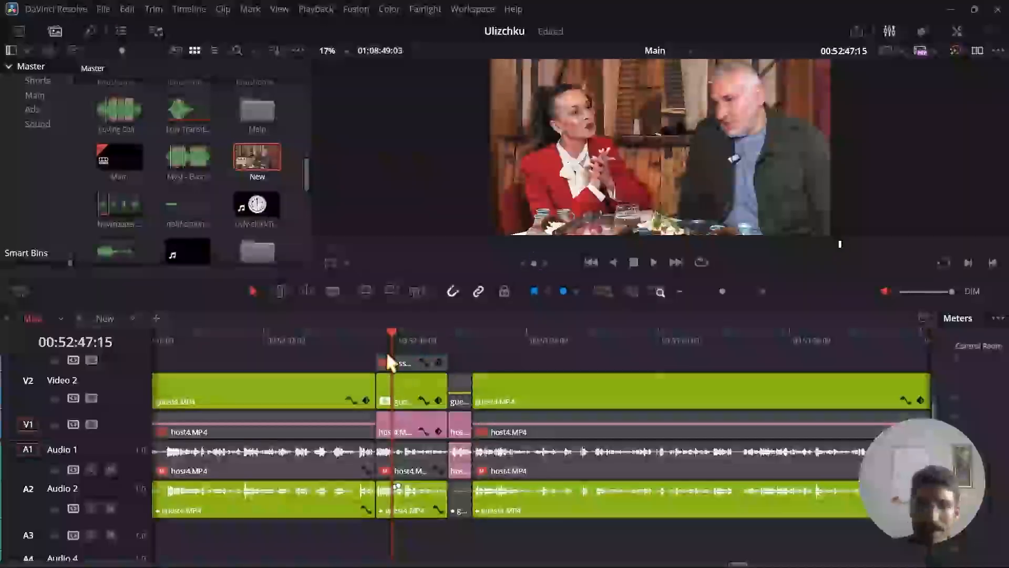
left_click(376, 334)
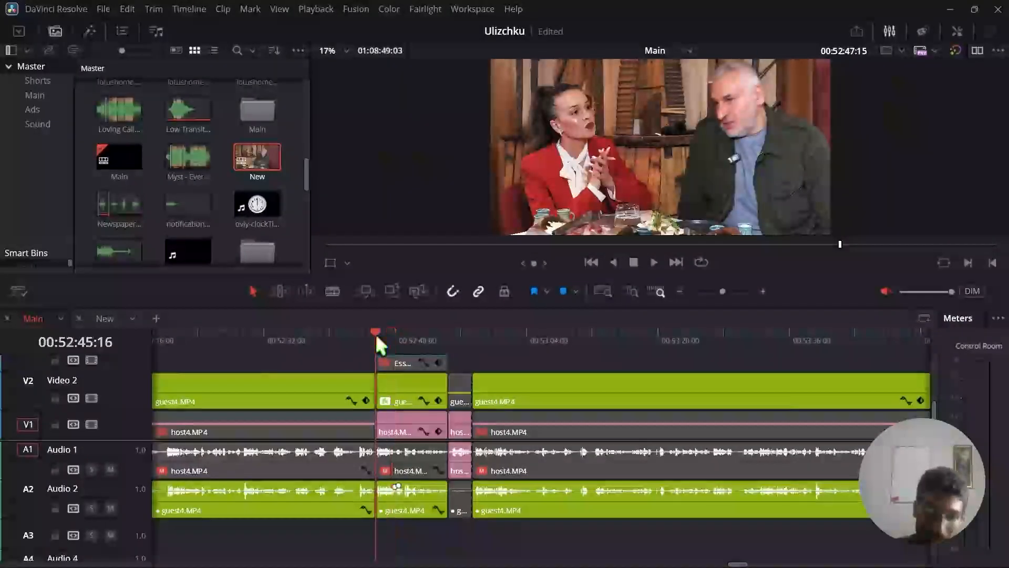
Look further along the Main timeline past 00:54:11:17 and place the playhead on the start of the next two-person shot at 00:56:02:14.
left_click(680, 291)
scroll(573, 375, "right", 5)
left_click(650, 337)
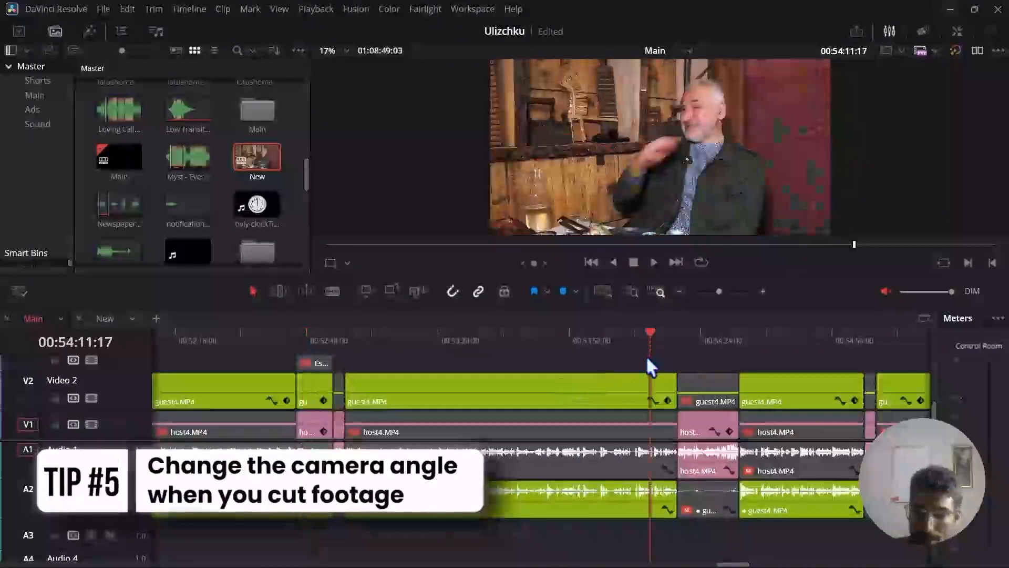
scroll(646, 366, "right", 10)
left_click(631, 340)
left_click(763, 291)
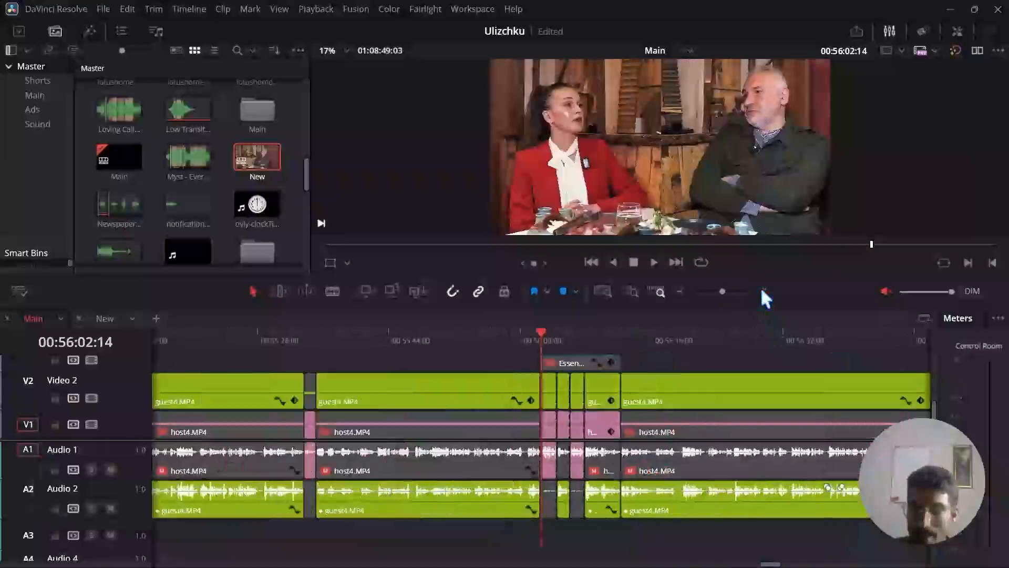
Scrub through the two-person section, play into it from 00:56:00:20 and play across its end up to 00:56:15:15.
left_click_drag(558, 337, 607, 345)
left_click(527, 340)
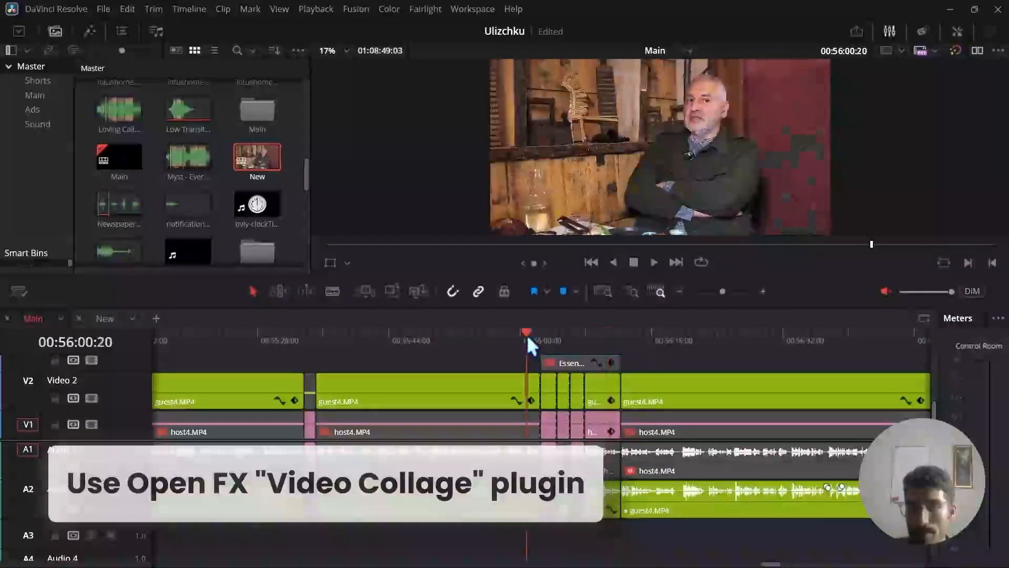
key("space")
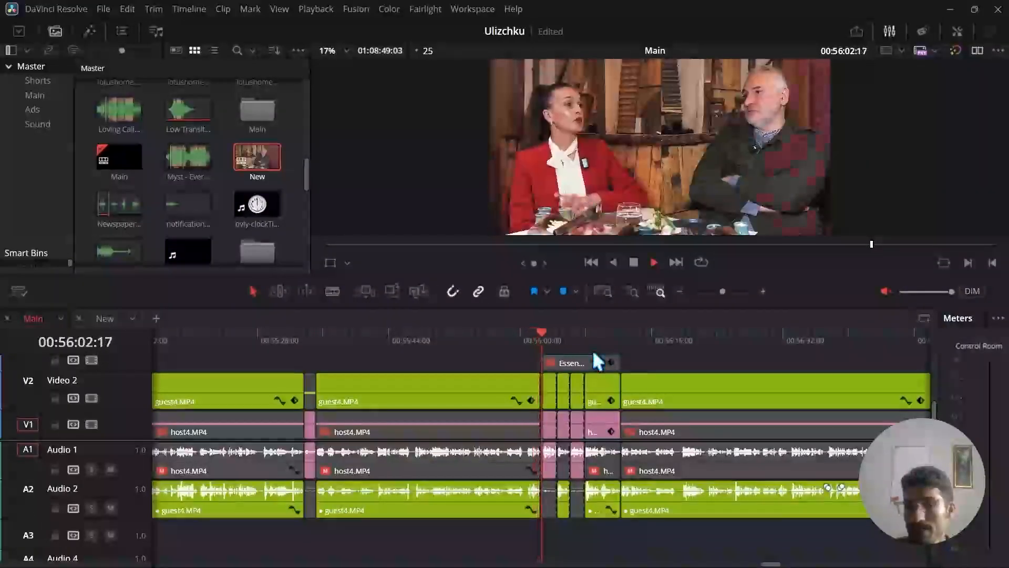
left_click(612, 336)
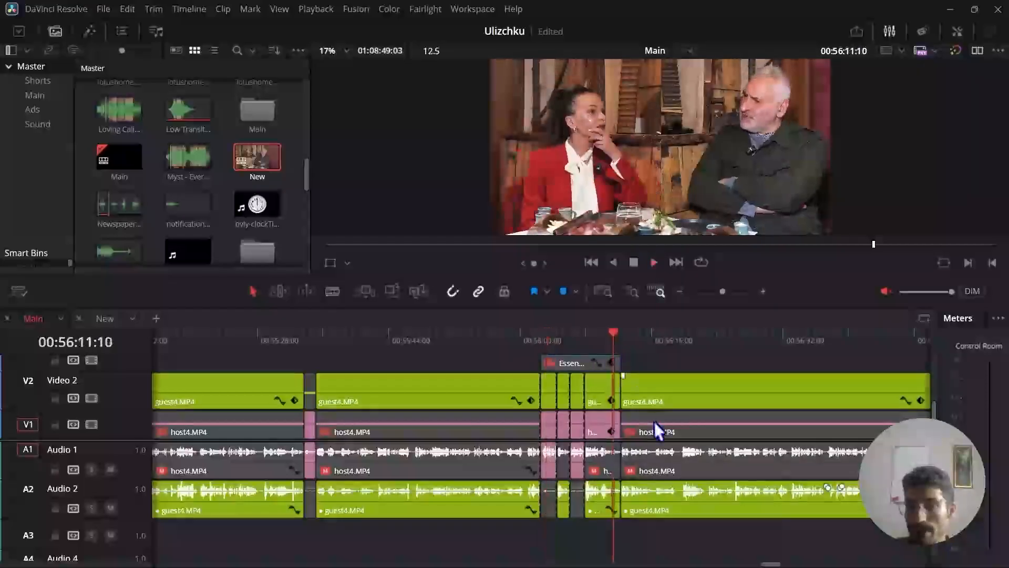
key("space")
key("space")
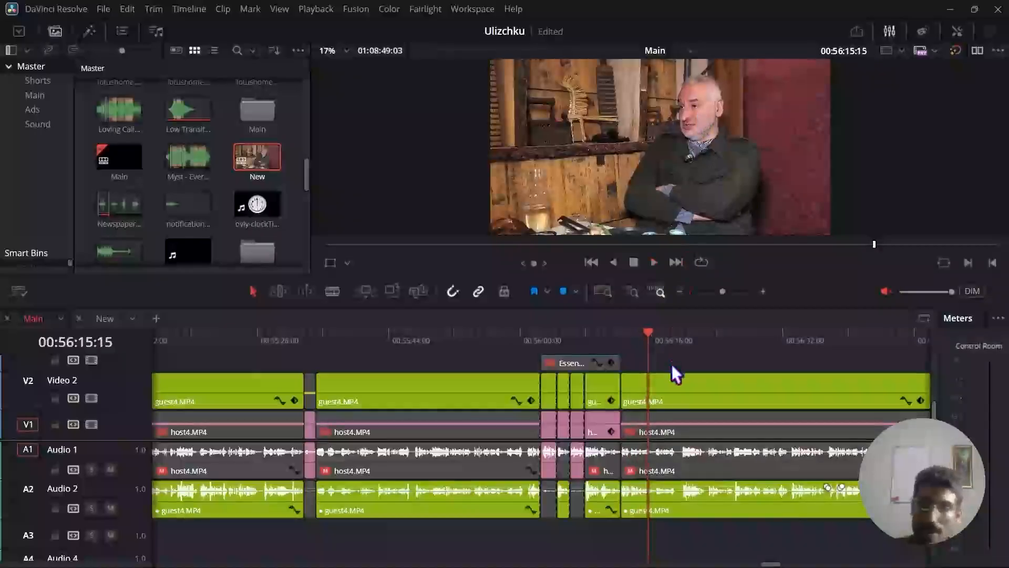
key("space")
Find the short guest4 shot between two host4 shots after 00:57:52:06 in Main and play across it to 00:57:56:15.
scroll(667, 371, "right", 10)
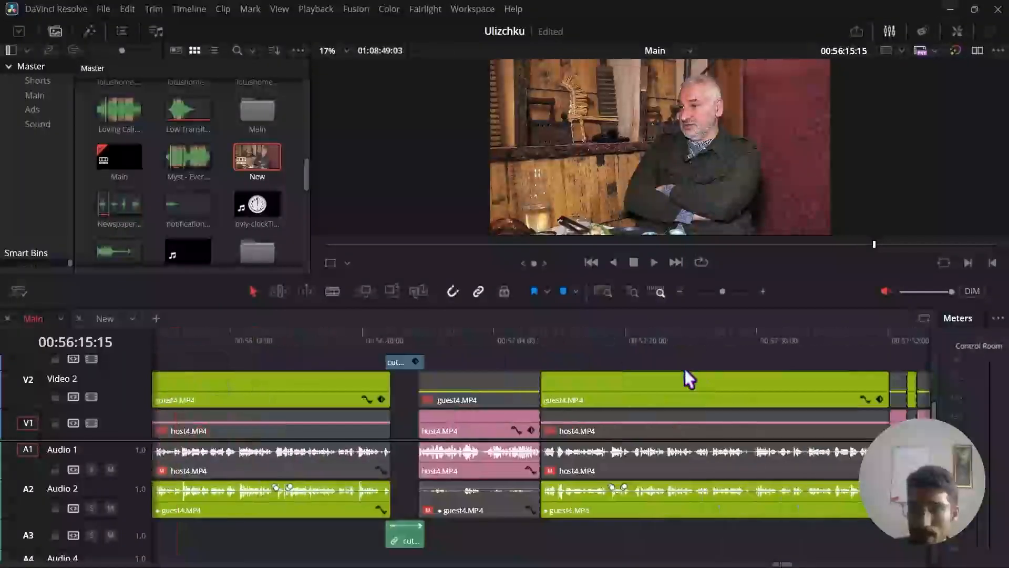
scroll(685, 369, "right", 4)
left_click(734, 337)
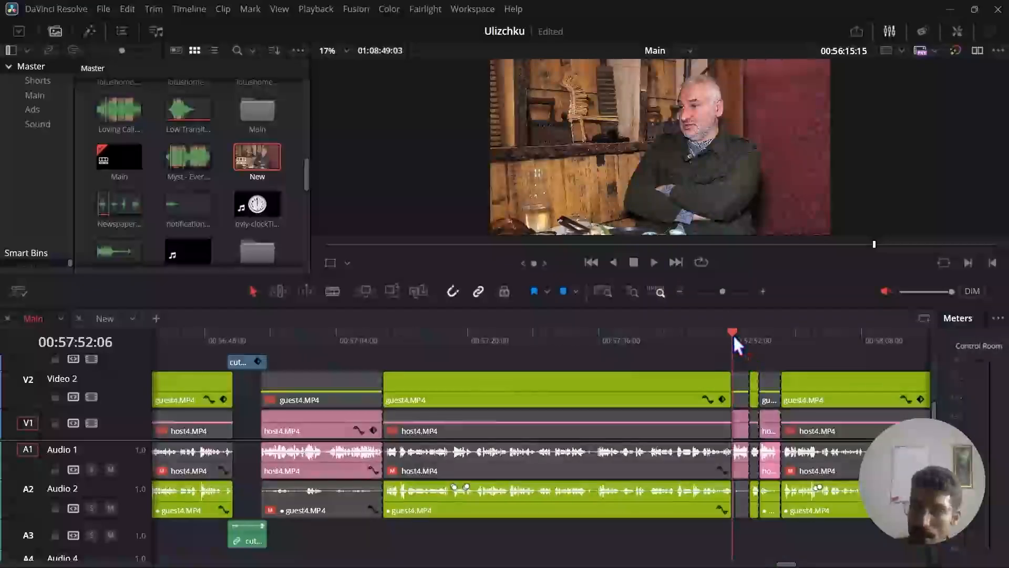
left_click(762, 292)
left_click(765, 292)
key("space")
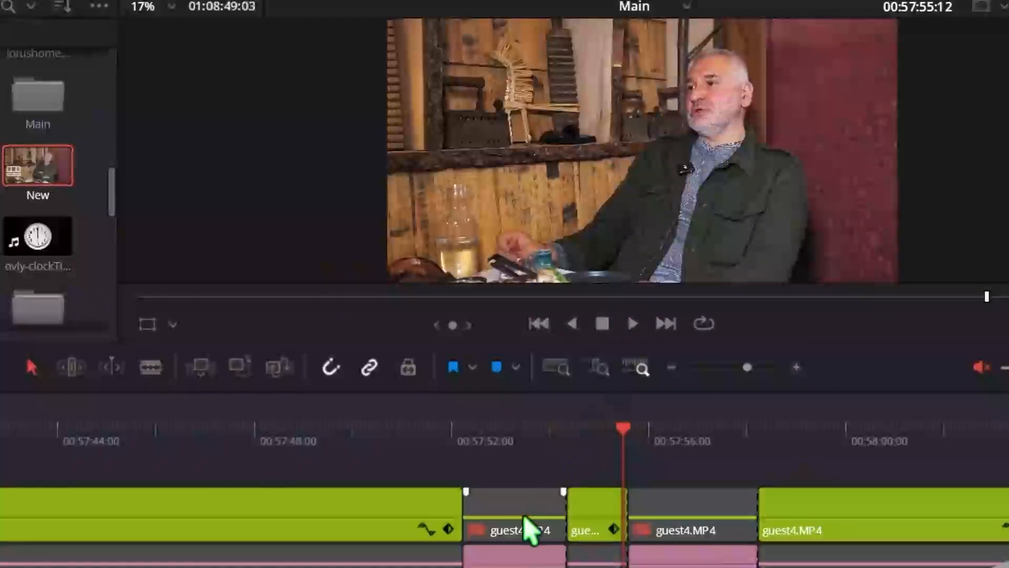
key("space")
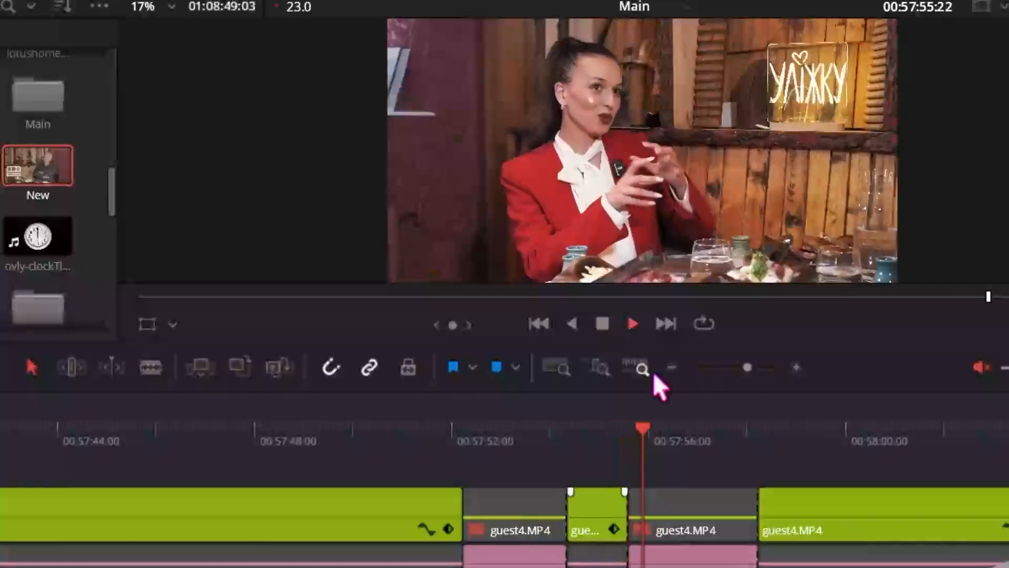
Try removing the short guest4 shot between the two host4 shots, close the gap and play across the resulting join.
left_click(595, 480)
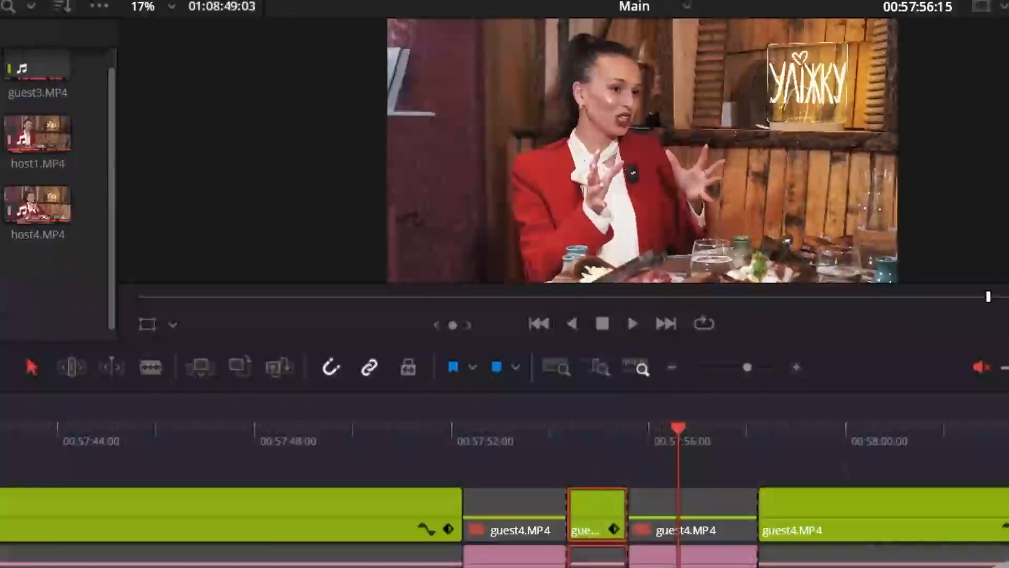
key("BackSpace")
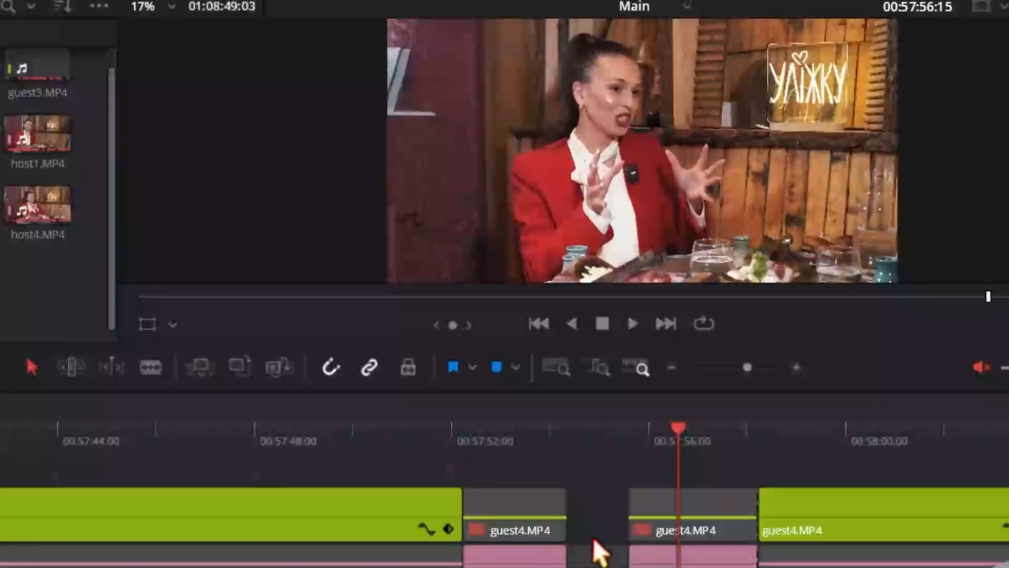
key("BackSpace")
left_click_drag(538, 450, 520, 448)
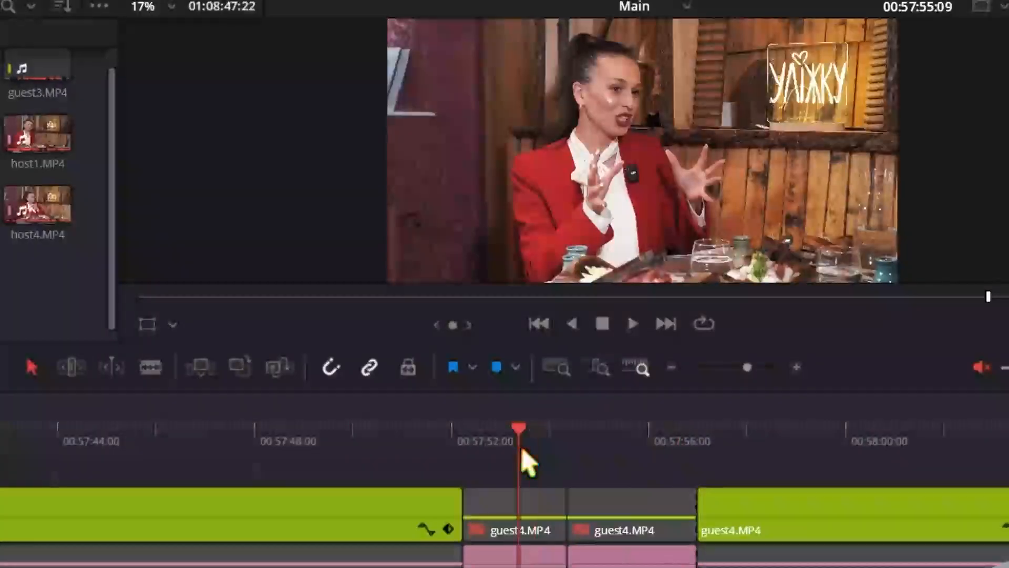
key("space")
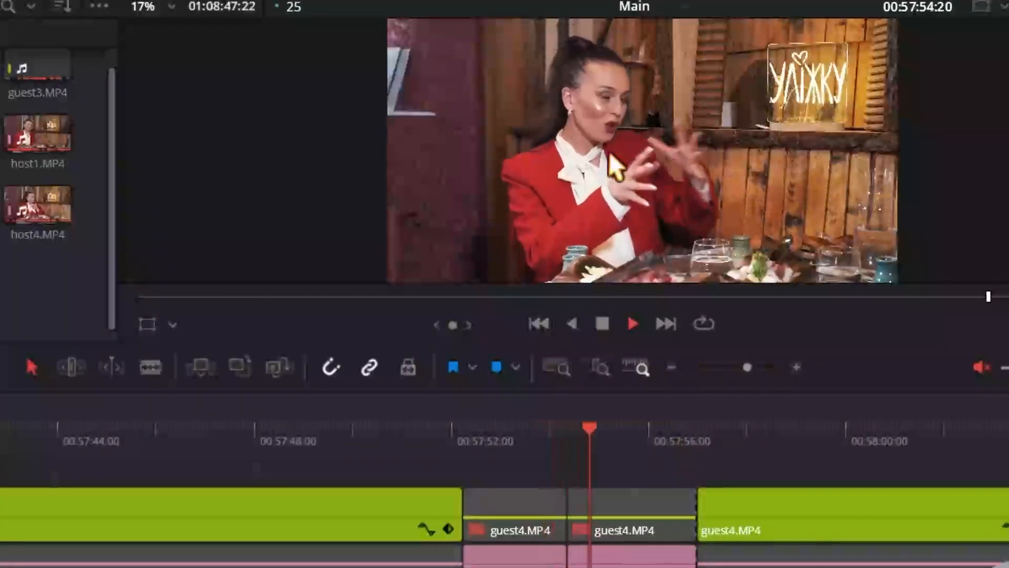
left_click(536, 452)
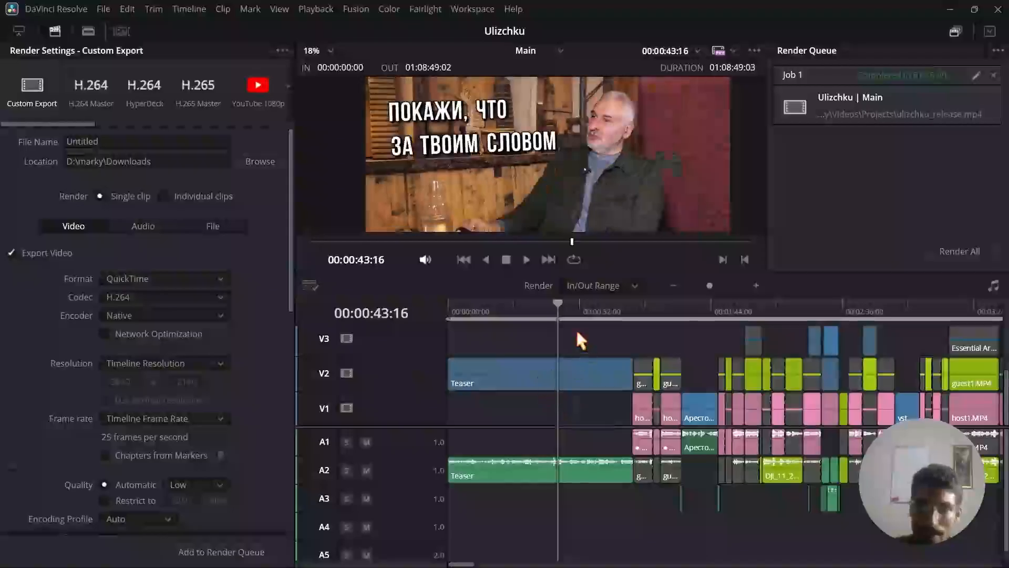
Move the playhead back to 00:00:42:22 over the Teaser clip in Main and close the New timeline on the Edit page.
left_click_drag(557, 304, 540, 308)
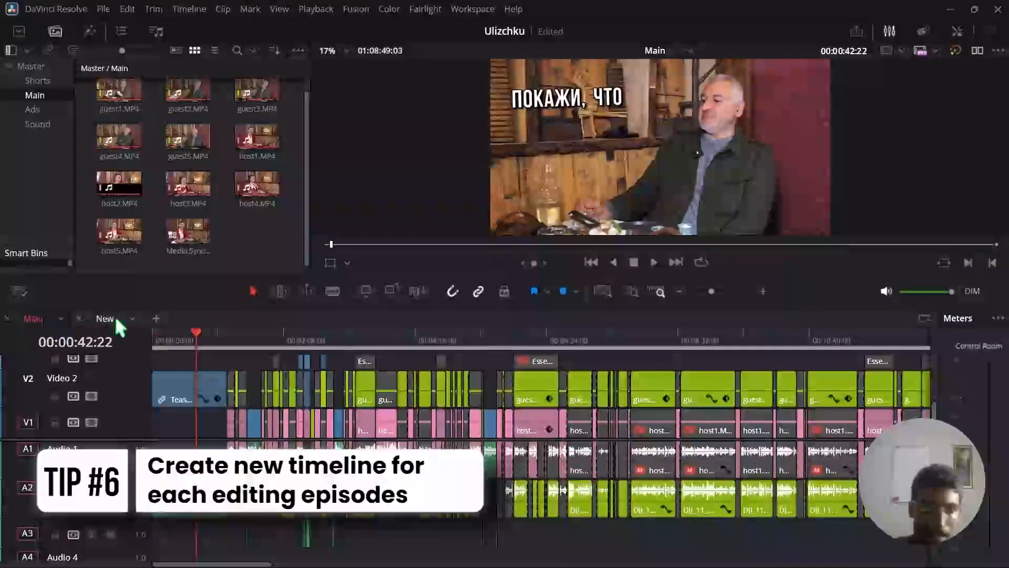
left_click(79, 318)
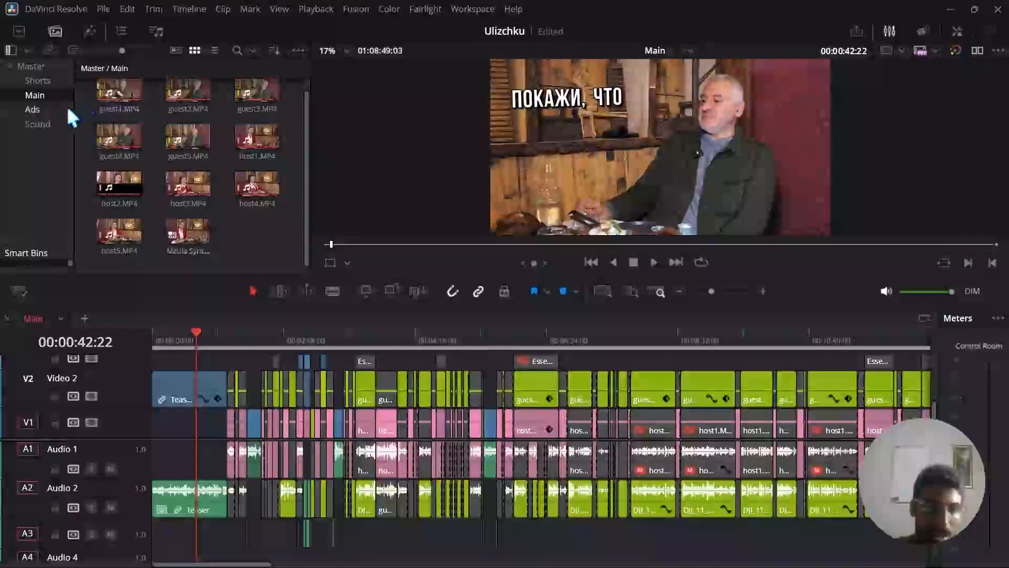
Open the Teaser timeline from the Master bin and move its playhead to 00:00:00:00.
left_click(38, 67)
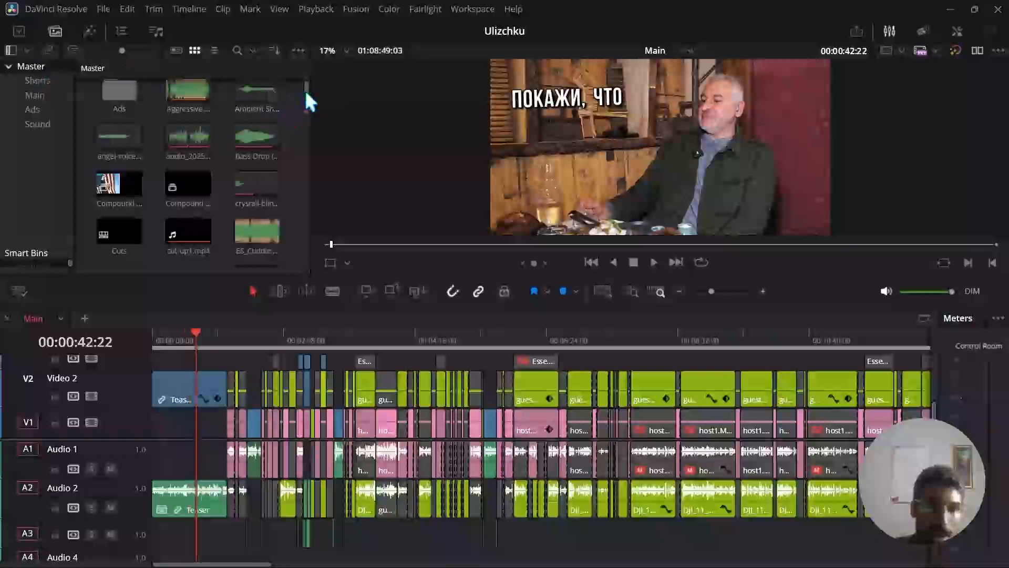
left_click_drag(307, 92, 311, 236)
left_click(255, 137)
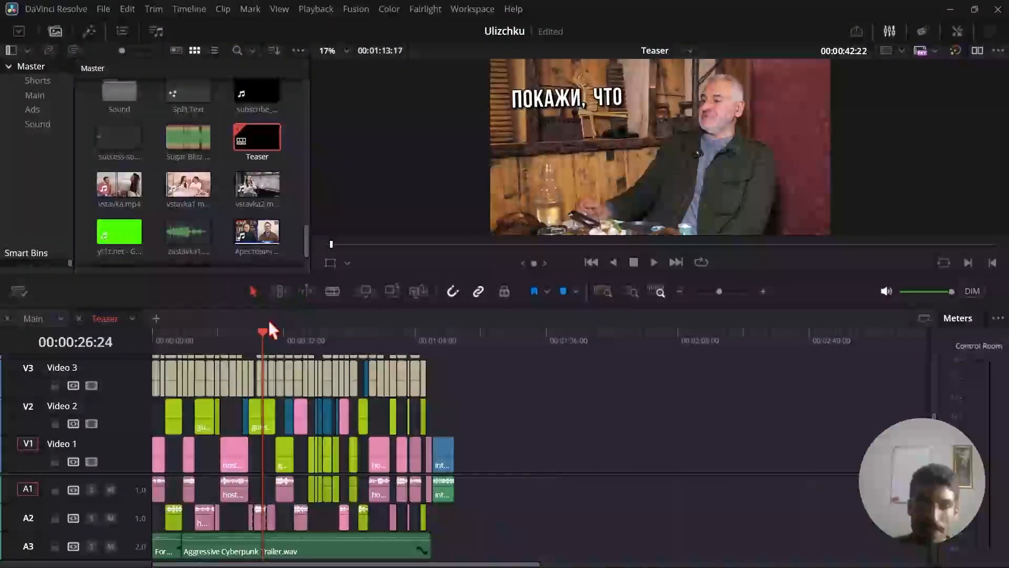
left_click(319, 437)
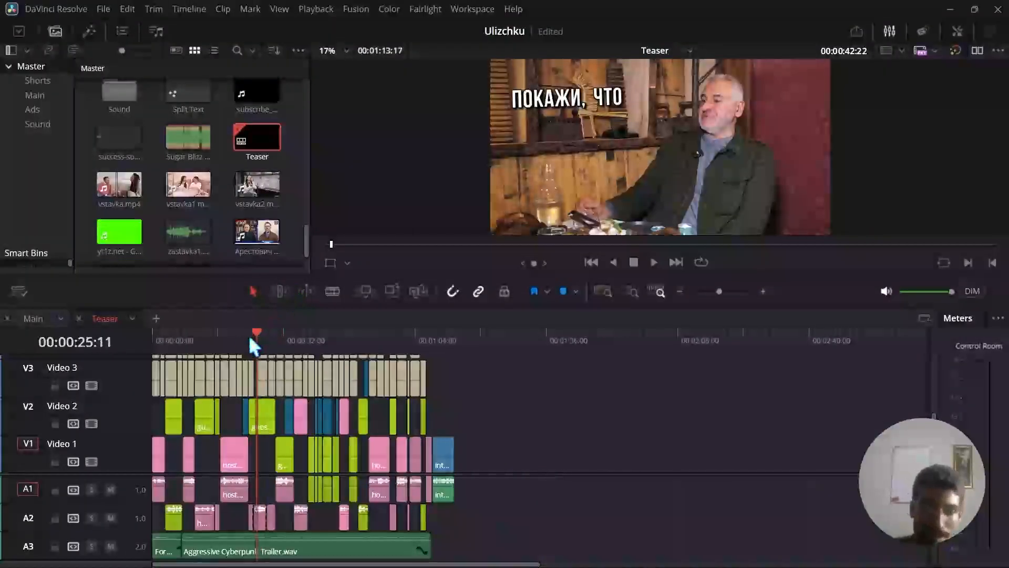
left_click(152, 338)
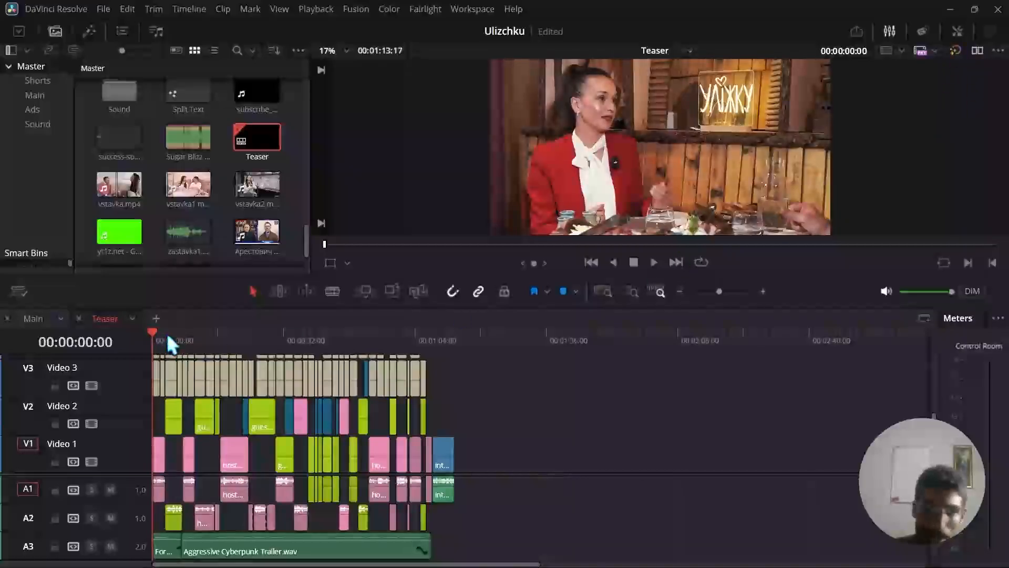
Scrub through the Teaser timeline from its start past 00:00:30:05 and return to the Main timeline.
left_click(161, 334)
left_click_drag(170, 338, 276, 348)
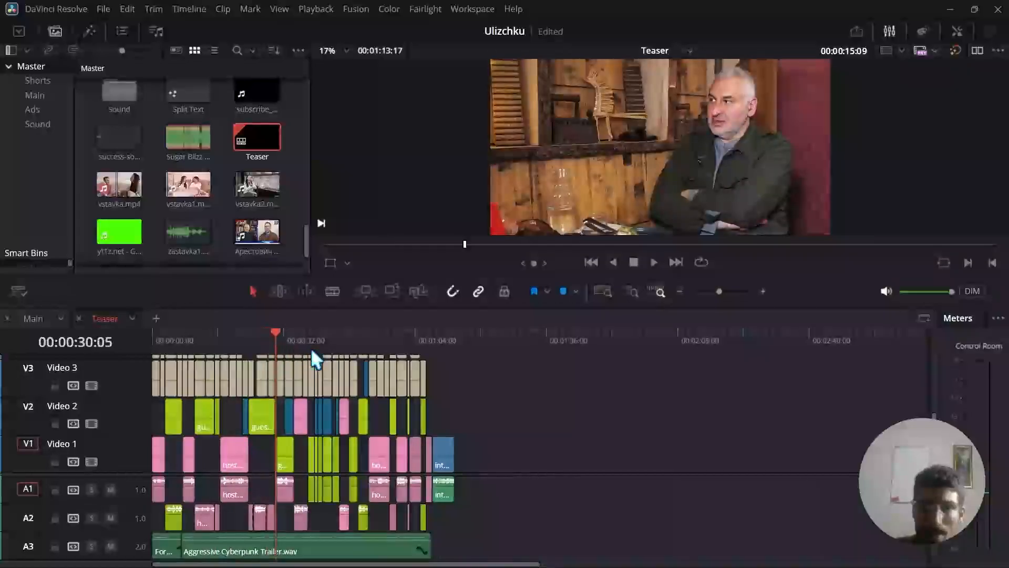
left_click(310, 347)
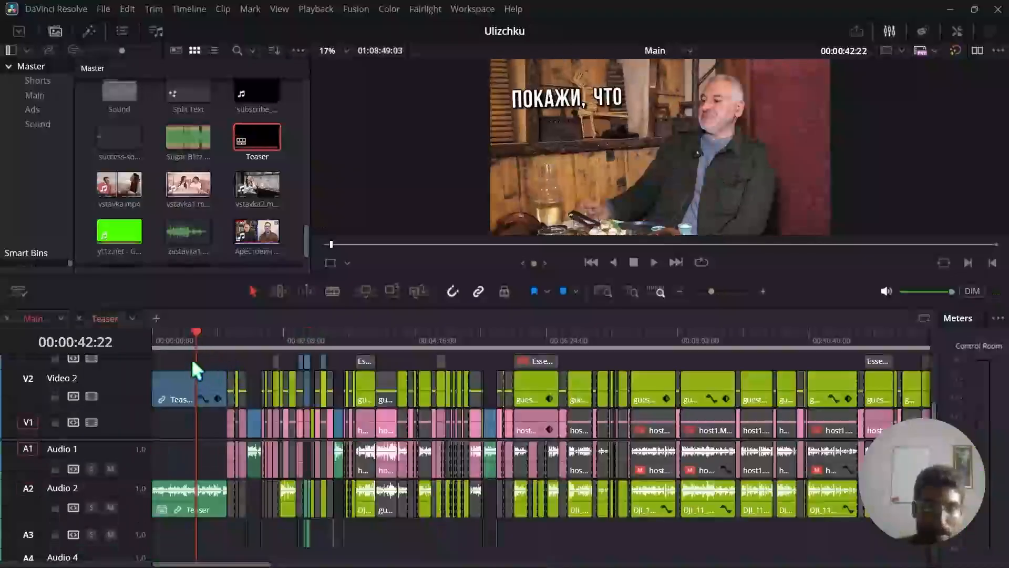
Replace the nested Teaser clip at the start of Video 2 in Main with the Teaser timeline from the Master bin and scrub across it.
left_click(766, 293)
left_click(767, 293)
left_click(310, 389)
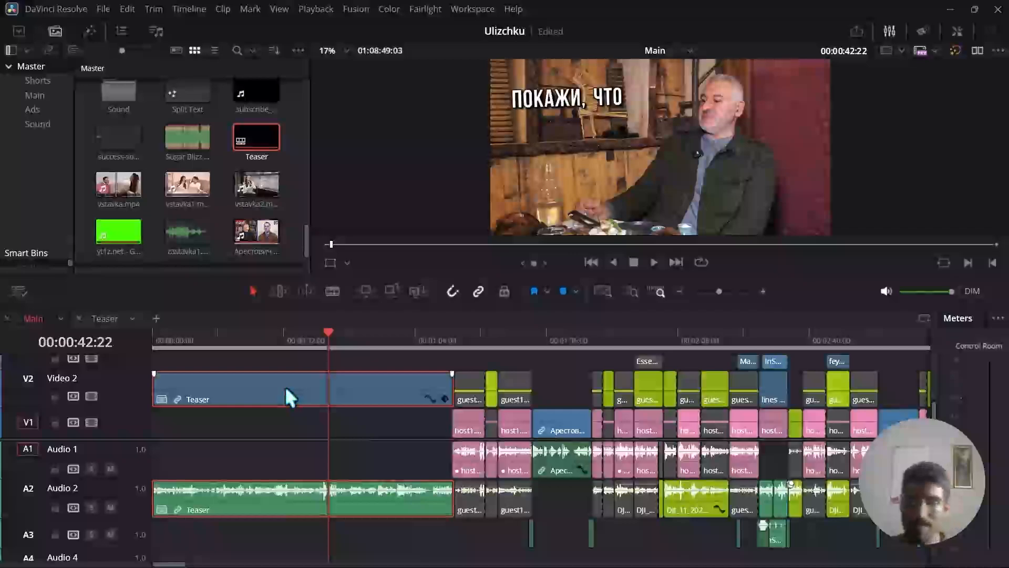
key("Delete")
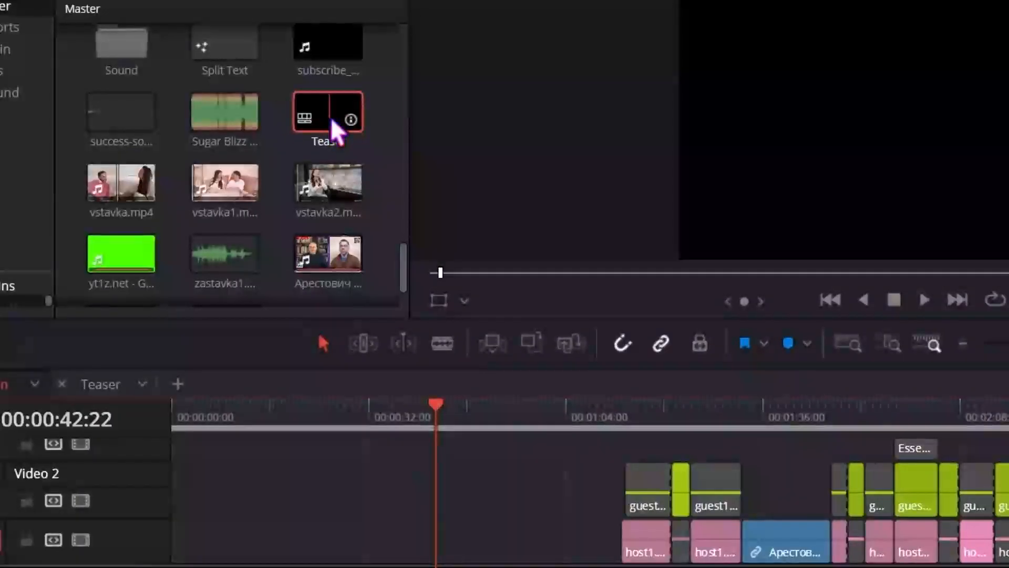
left_click_drag(330, 118, 173, 490)
left_click_drag(433, 407, 500, 434)
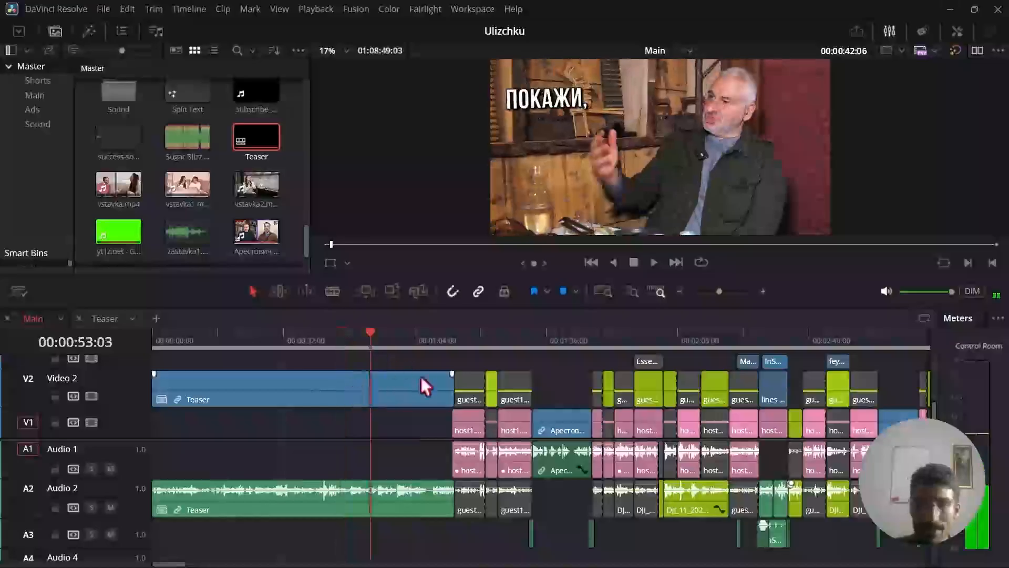
left_click_drag(373, 342, 399, 339)
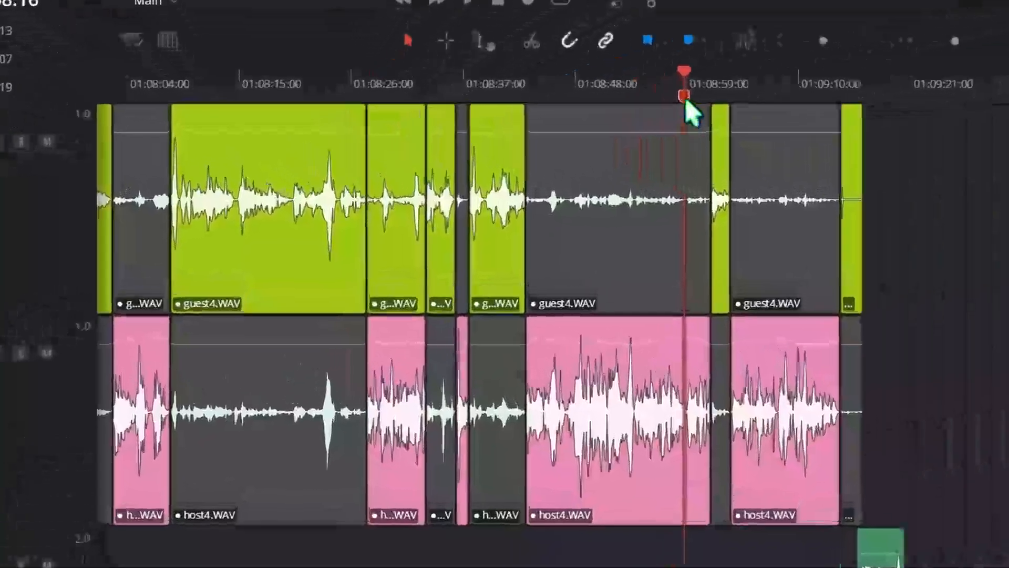
Open the details of the Normalization marker at 01:08:58:16 in Main and remove that marker.
double_click(565, 122)
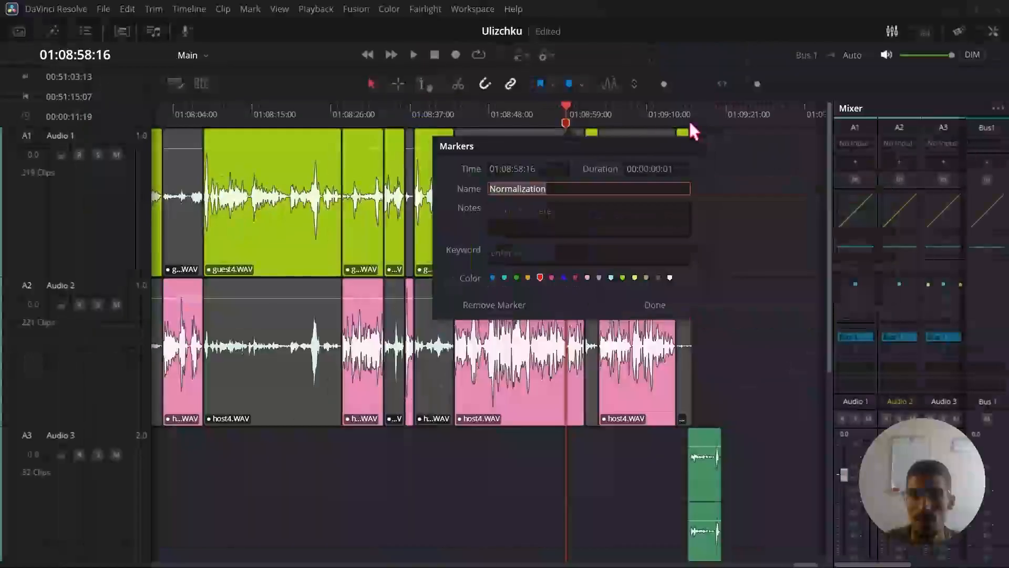
left_click(777, 71)
left_click(707, 87)
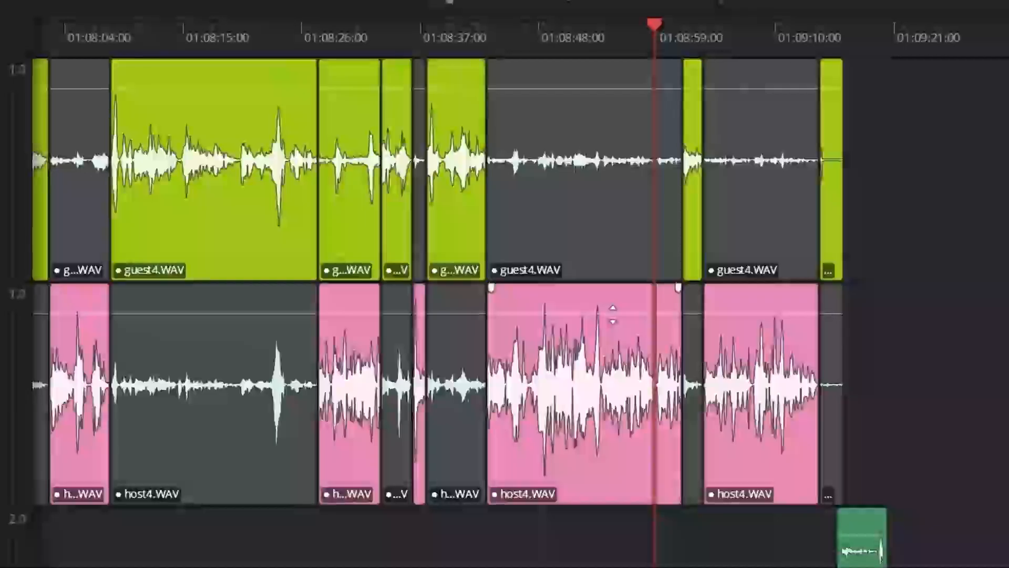
Try raising and lowering the clip volume of the long host4 clip around 01:08:58:16 on Audio 2.
left_click_drag(532, 297, 534, 294)
left_click_drag(613, 309, 613, 311)
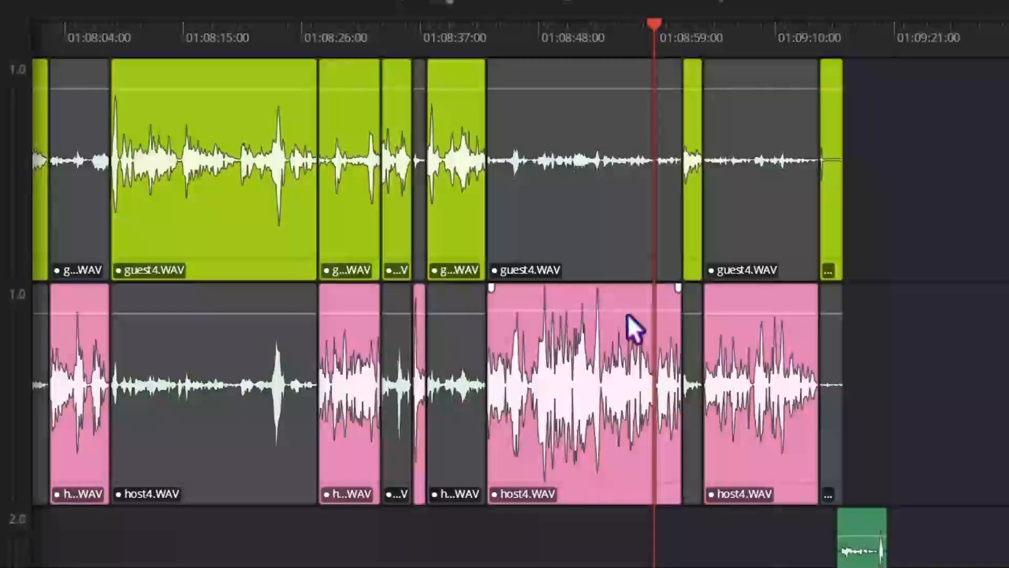
left_click_drag(625, 309, 625, 302)
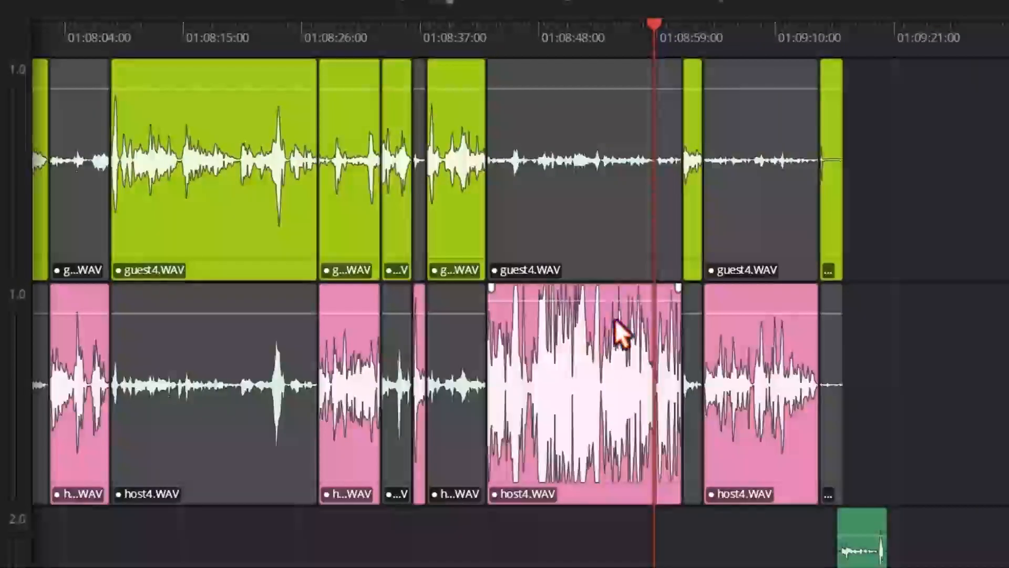
Normalize the host4 clip at 01:08:58:16 on Audio 2 using ITU-R BS.1770-4, target level -1.5 dBTP and target loudness -14 LKFS.
right_click(445, 452)
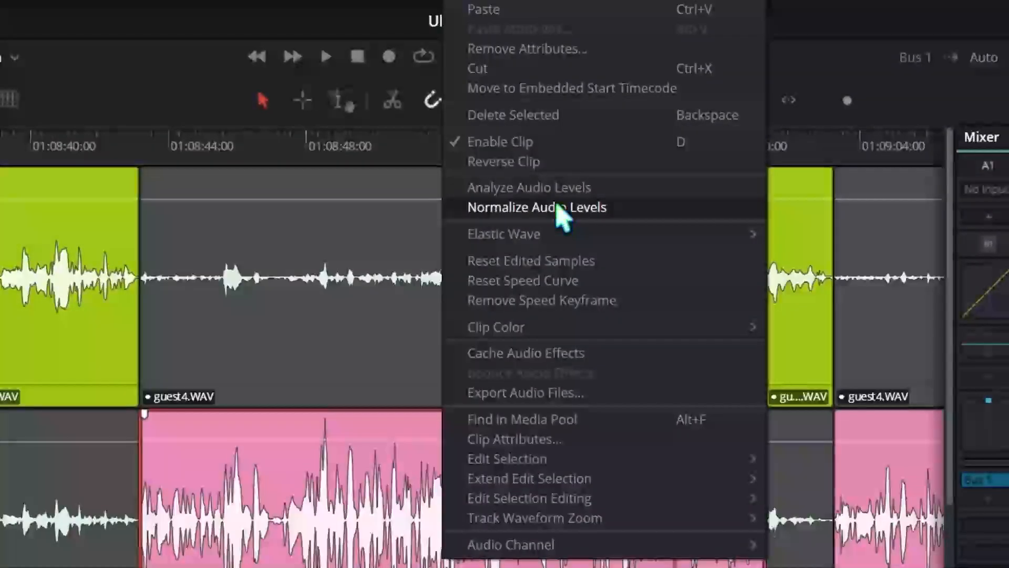
left_click(561, 208)
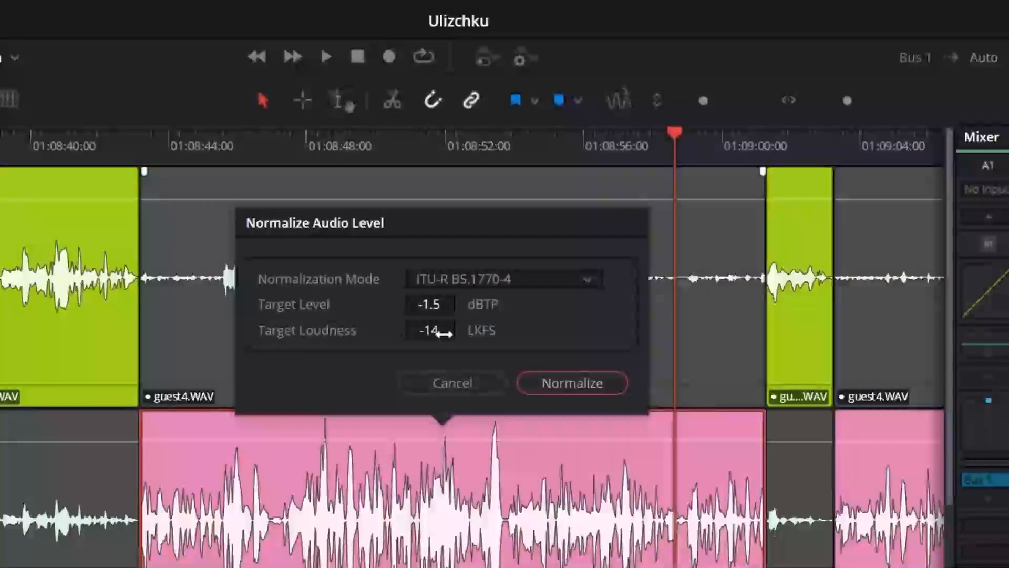
left_click(431, 305)
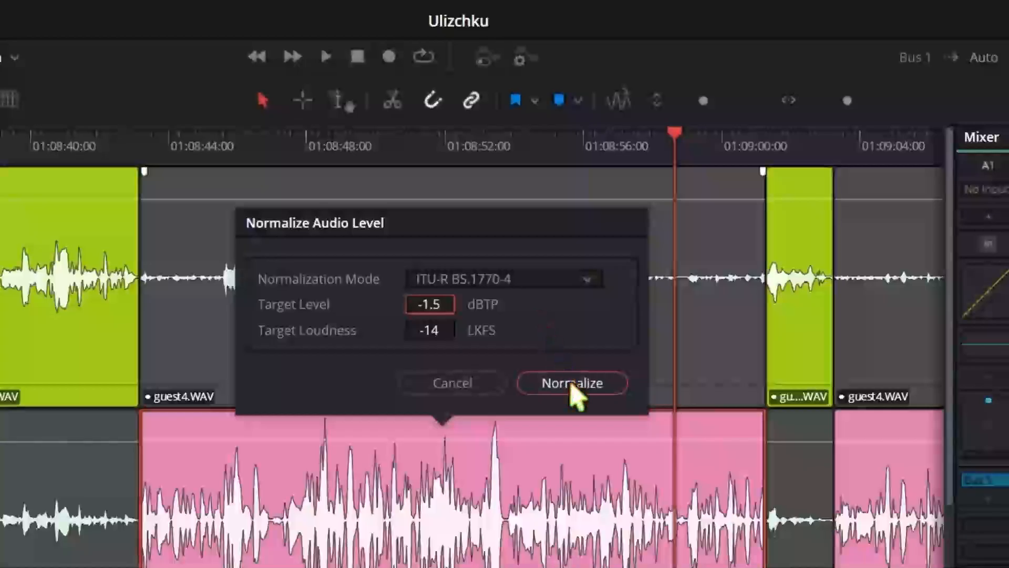
left_click(574, 388)
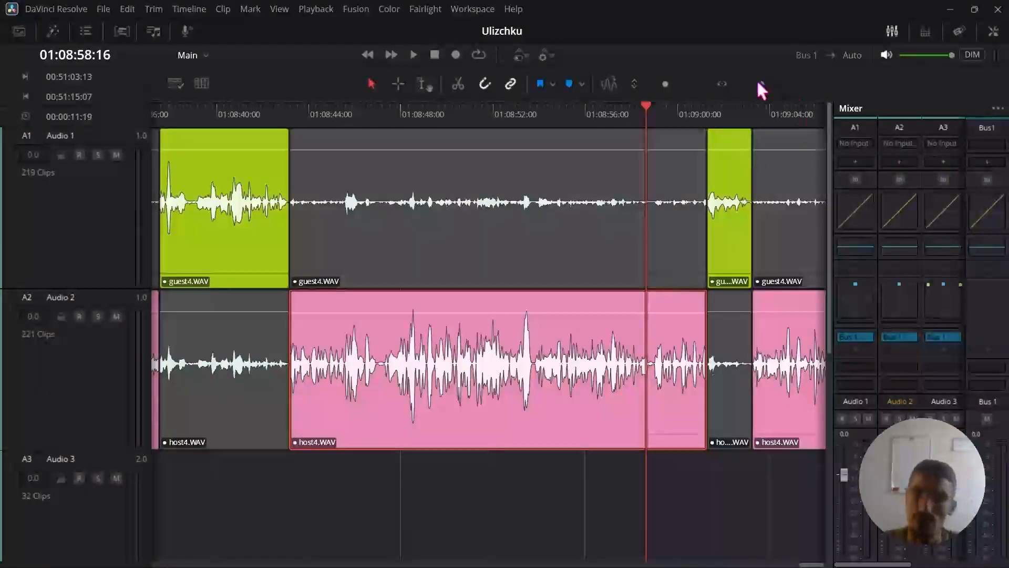
key("ctrl+minus")
left_click(678, 359)
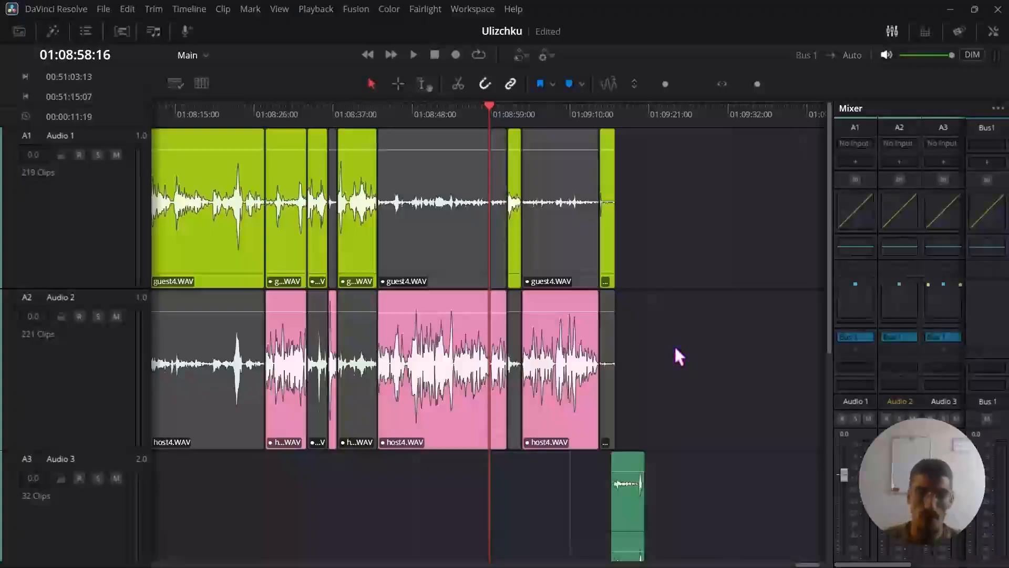
Mute the Audio 3 and Audio 2 tracks and move the playhead to 01:08:15:19 over the guest4 clip.
scroll(699, 376, "left", 2)
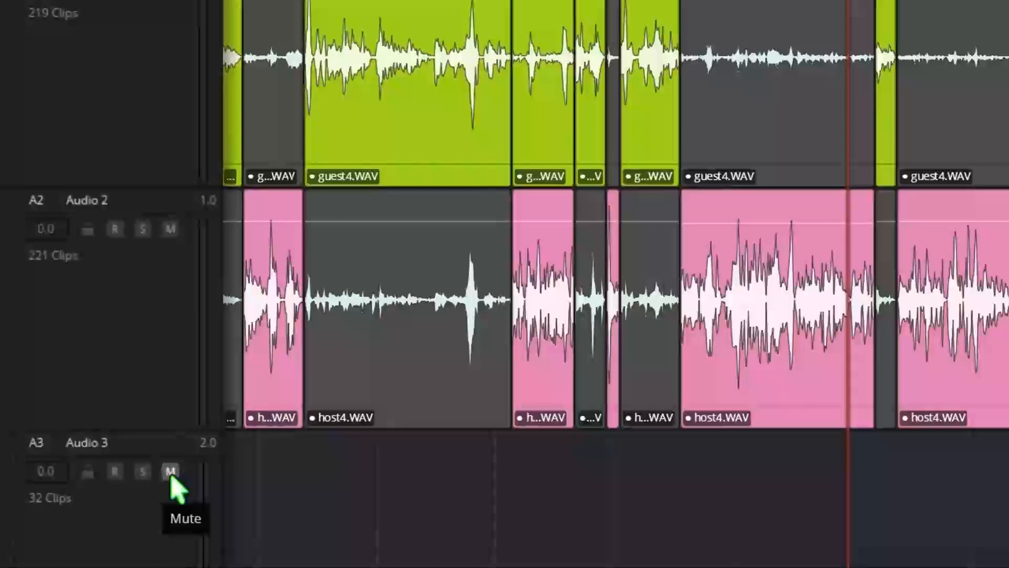
left_click(116, 478)
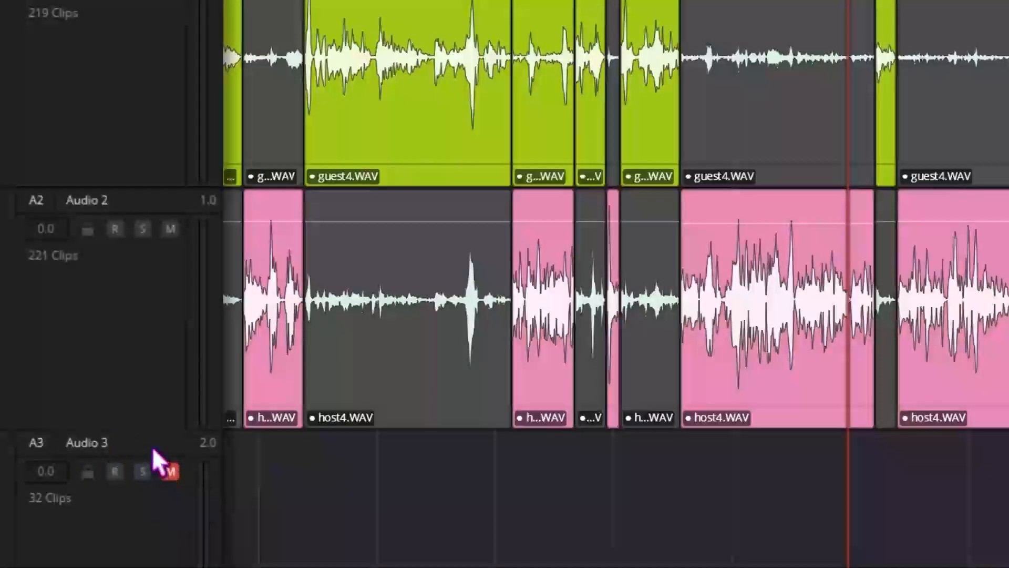
left_click(170, 229)
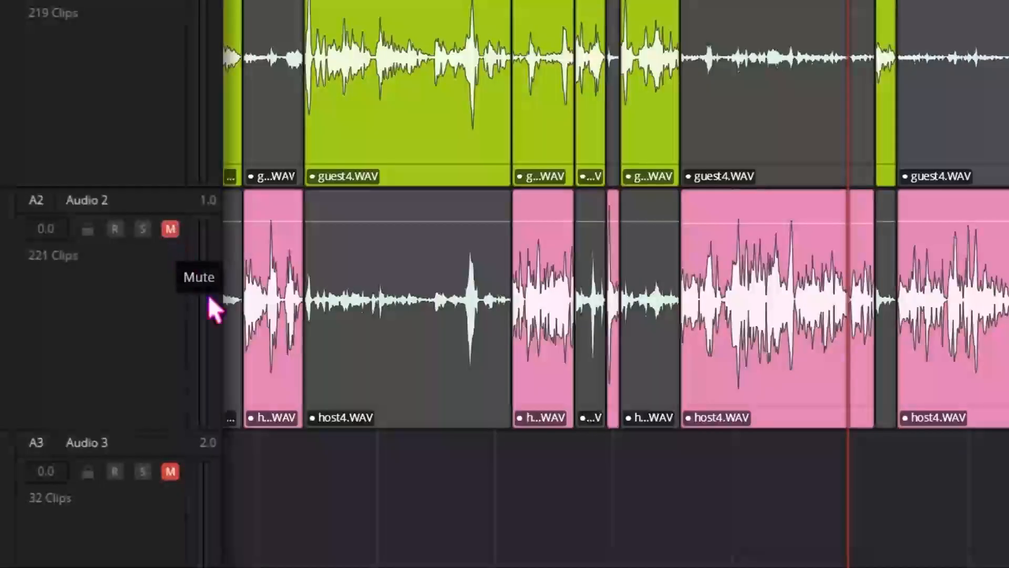
scroll(615, 211, "left", 2)
left_click(622, 1)
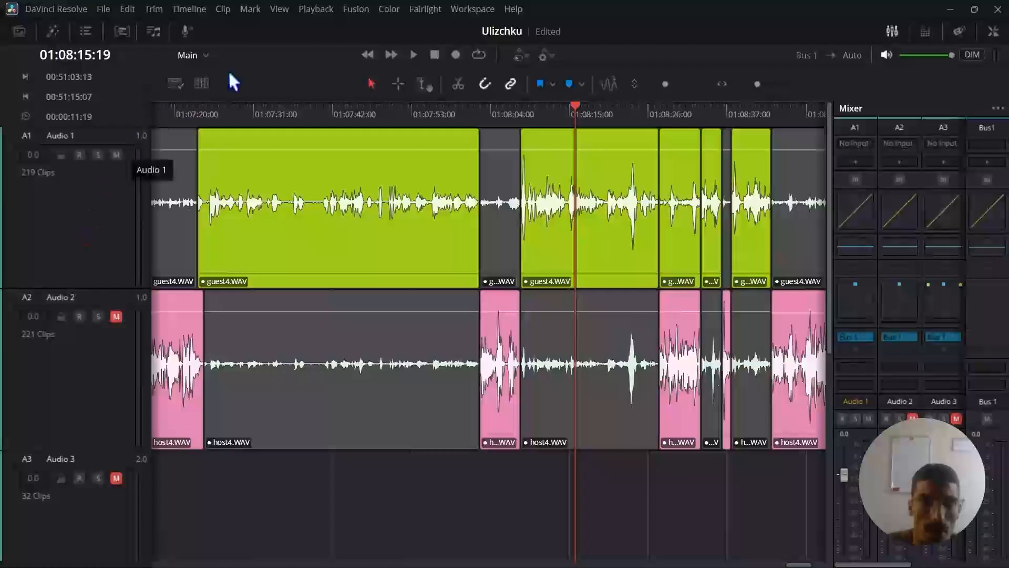
Bounce the Bus 1 stereo mix of Main to a new track.
left_click(190, 9)
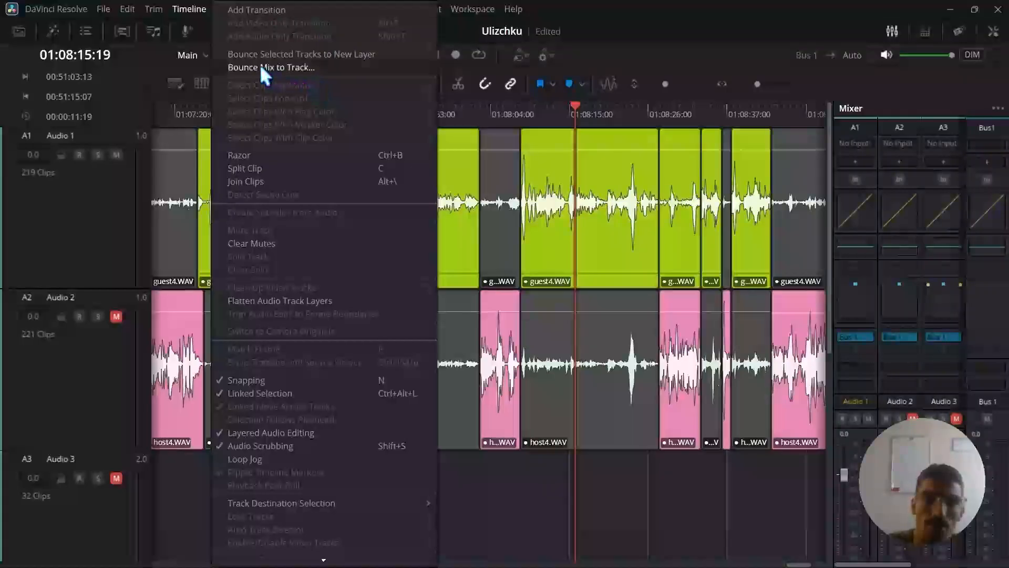
left_click(331, 68)
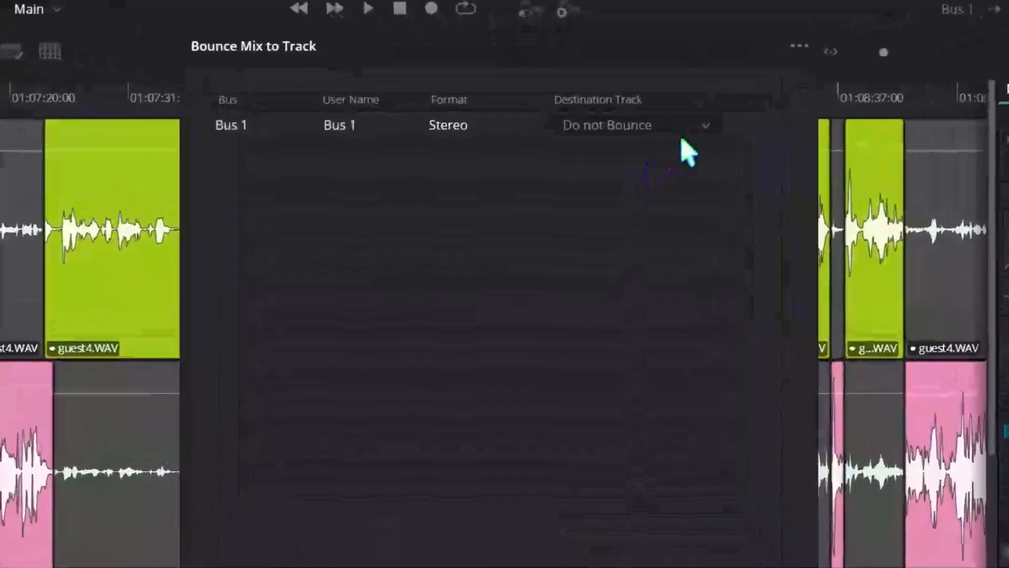
left_click(625, 134)
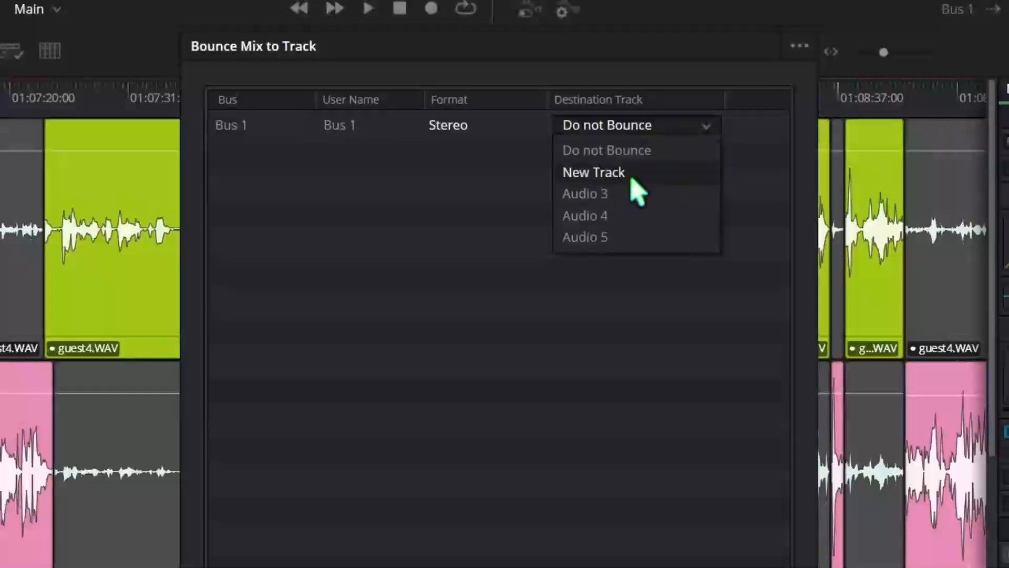
left_click(633, 174)
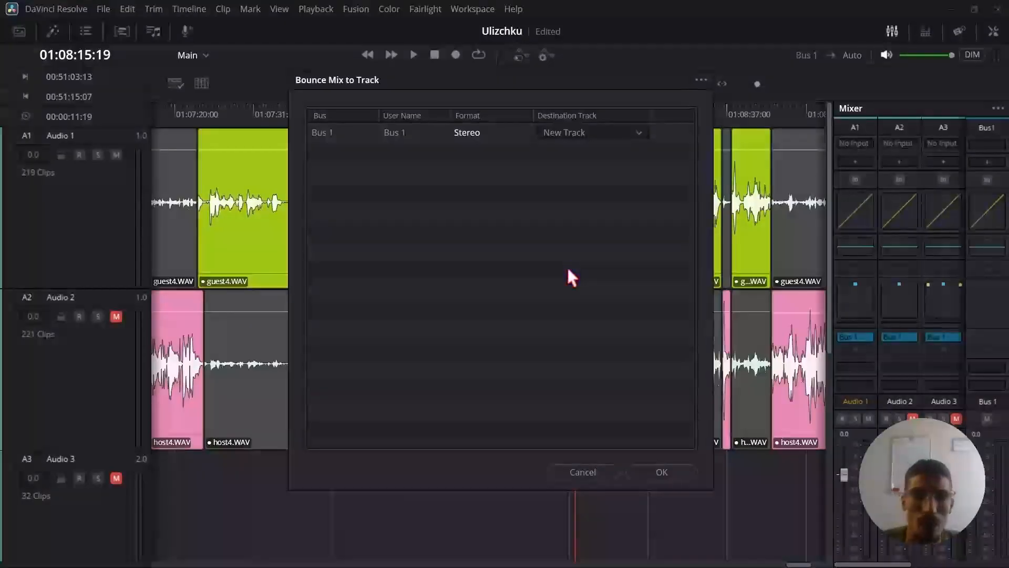
left_click(658, 470)
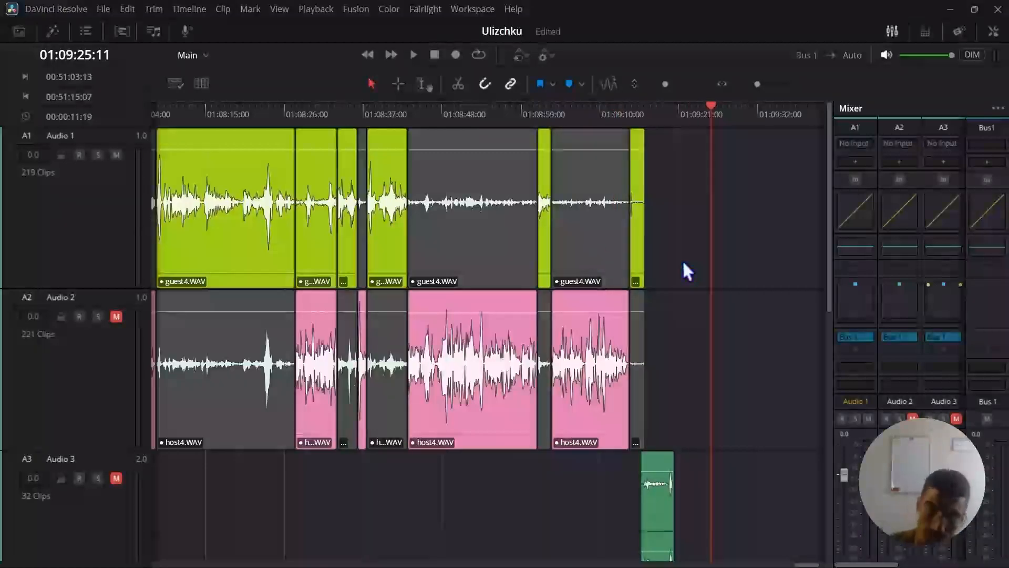
Find the bounced Bus 1 clip on Audio 6 and analyze its audio levels with the ITU-R BS.1770-4 loudness standard.
left_click_drag(755, 83, 752, 83)
scroll(404, 477, "down", 5)
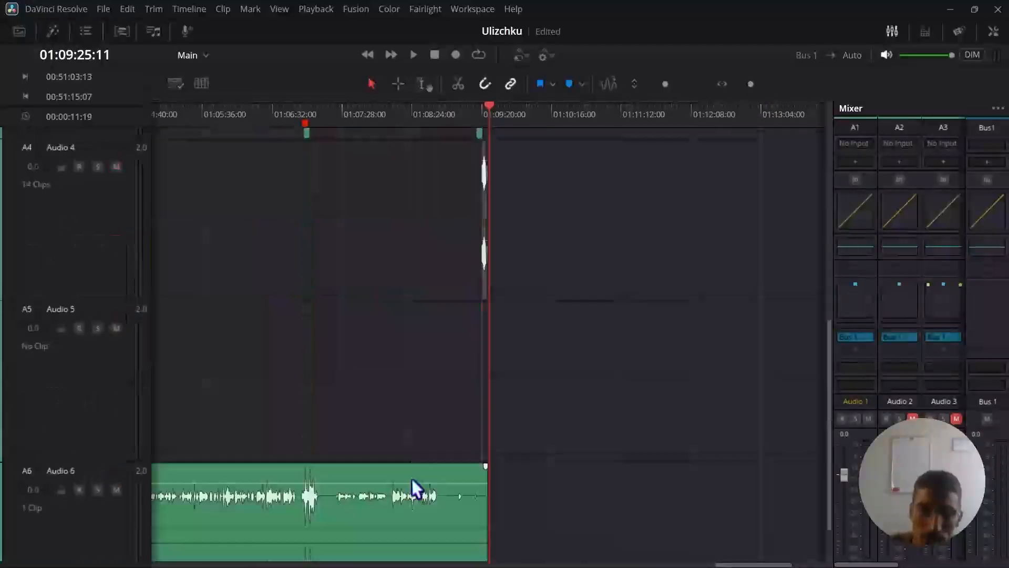
scroll(421, 474, "down", 3)
scroll(429, 339, "down", 4)
scroll(546, 325, "right", 5)
scroll(545, 328, "left", 4)
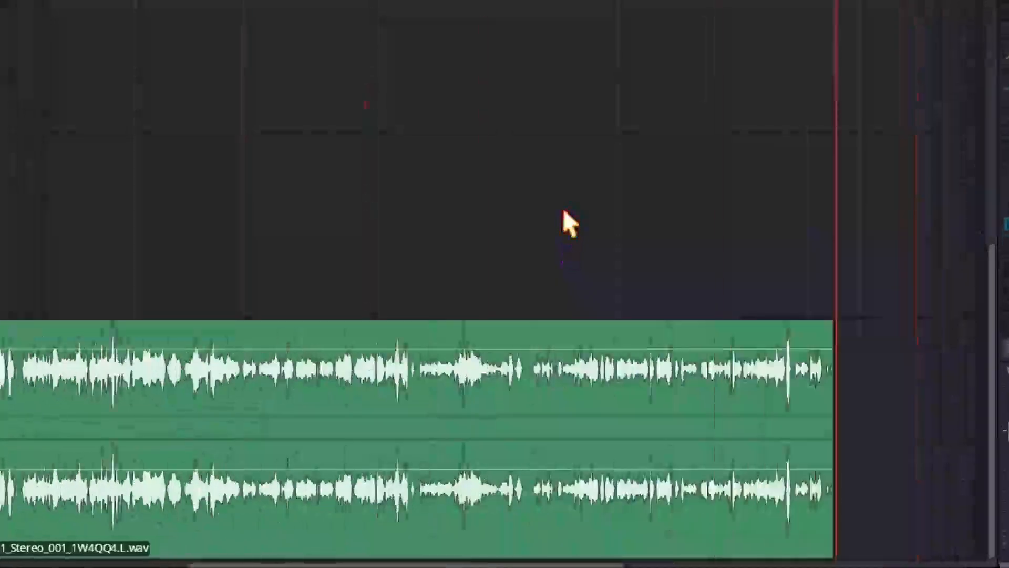
scroll(565, 220, "left", 3)
right_click(496, 380)
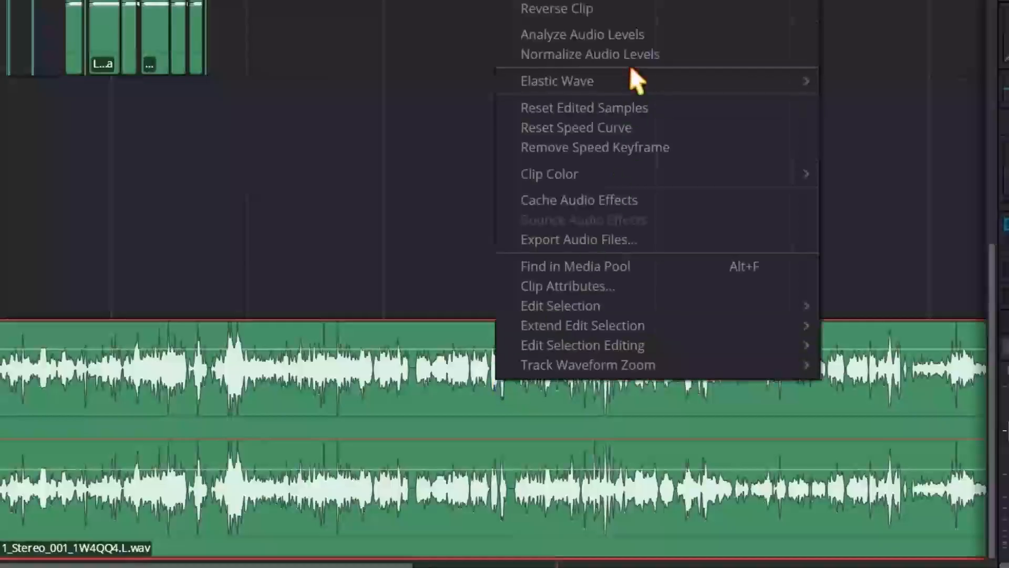
left_click(593, 37)
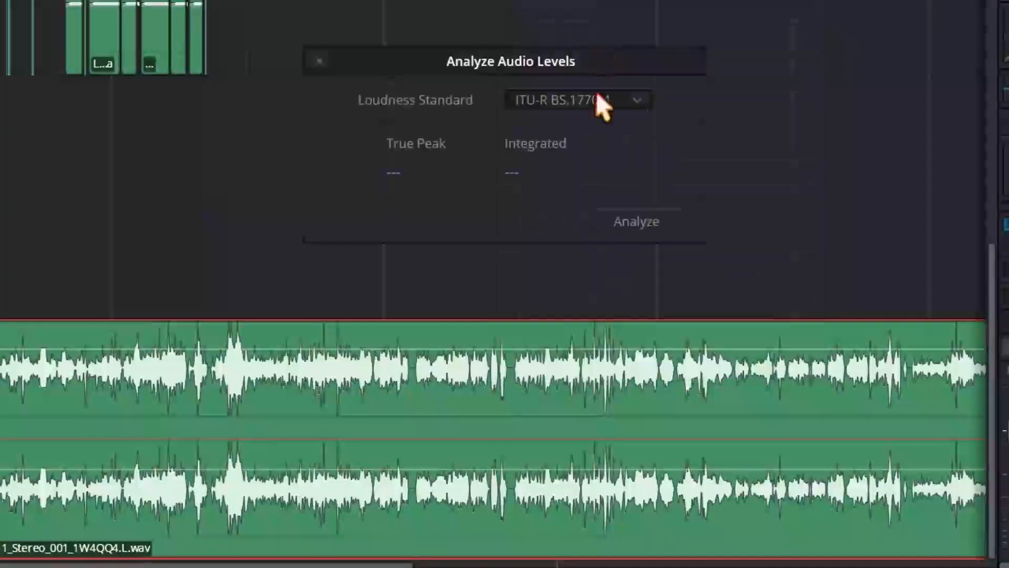
left_click(623, 218)
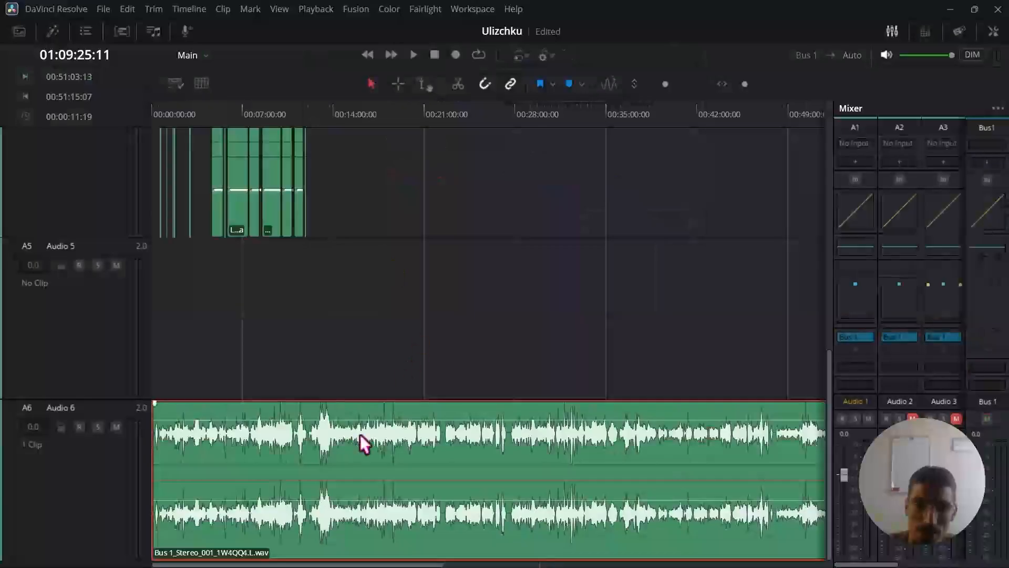
Delete the bounced Bus 1 clip from Audio 6 and remove all empty audio tracks.
key("Delete")
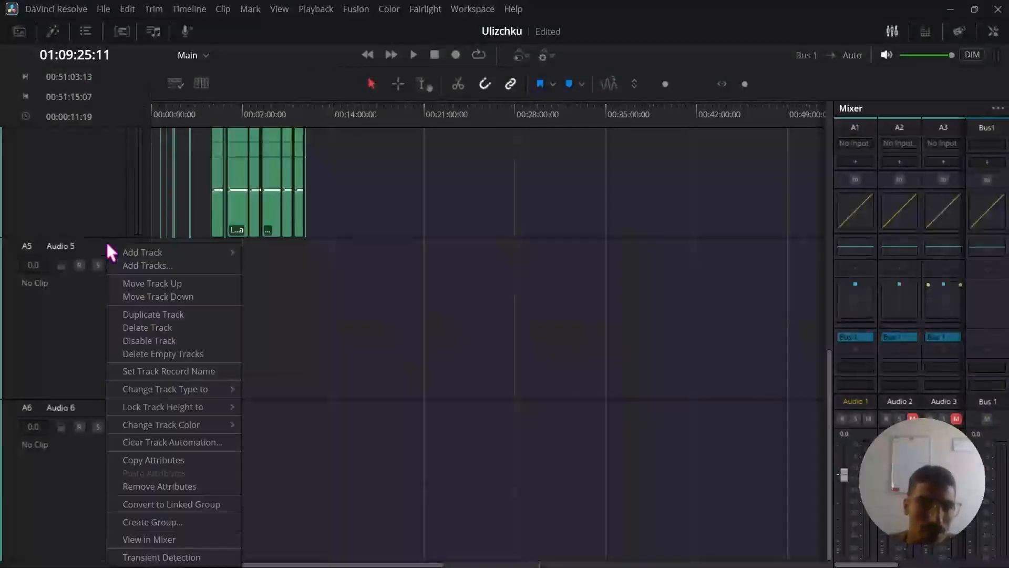
right_click(107, 244)
left_click(173, 352)
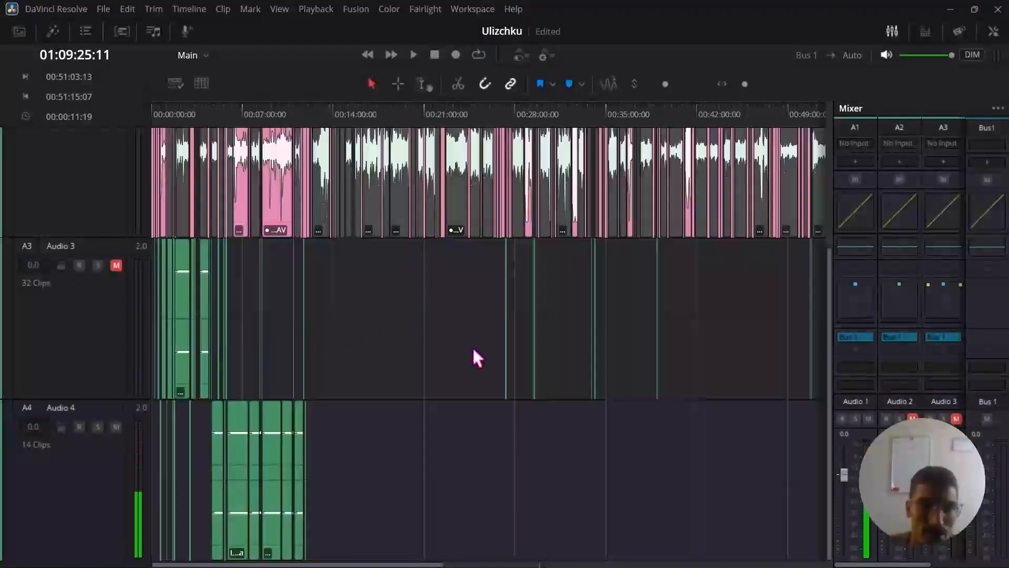
Find the Peak reduction marker at 01:06:58:03 in Main, view its details and close them.
scroll(473, 347, "up", 3)
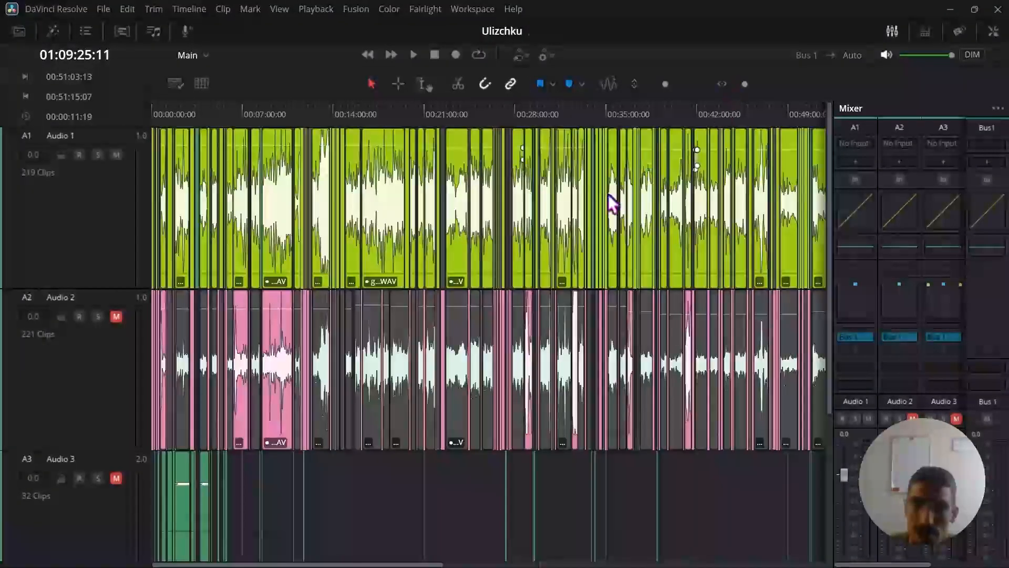
scroll(623, 189, "right", 3)
left_click_drag(745, 84, 758, 82)
scroll(483, 210, "left", 10)
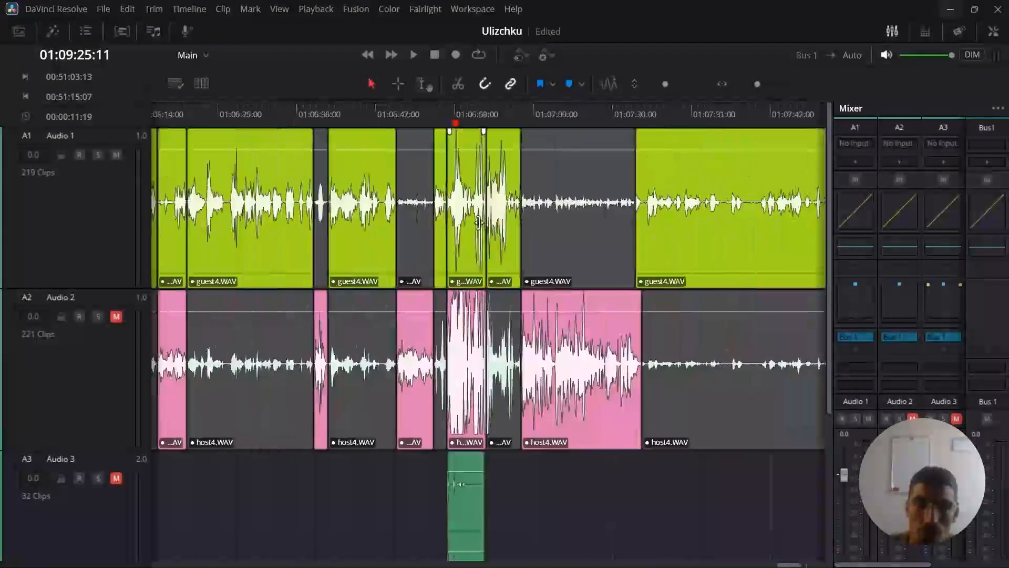
left_click(455, 109)
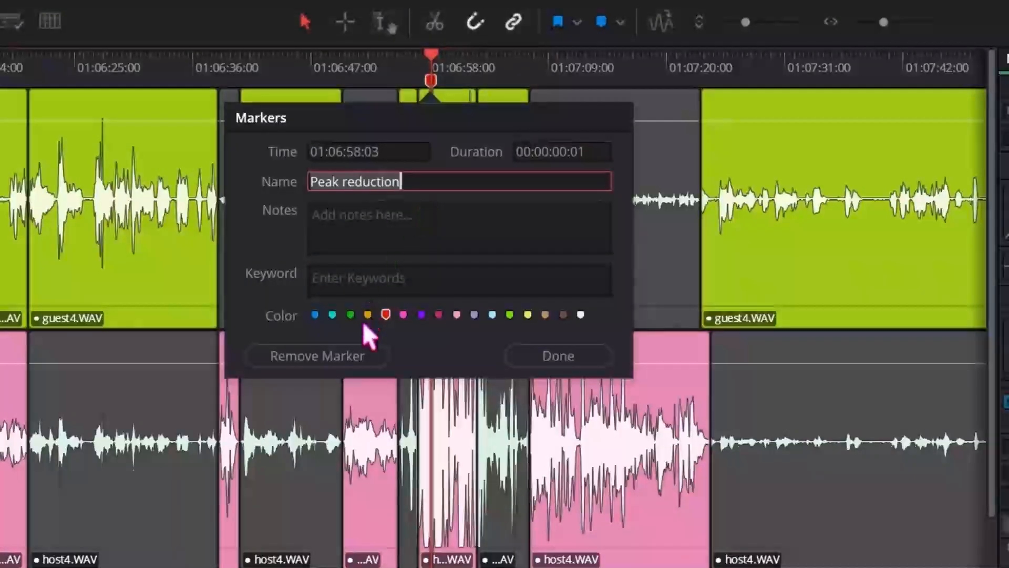
left_click(553, 353)
scroll(425, 131, "left", 6)
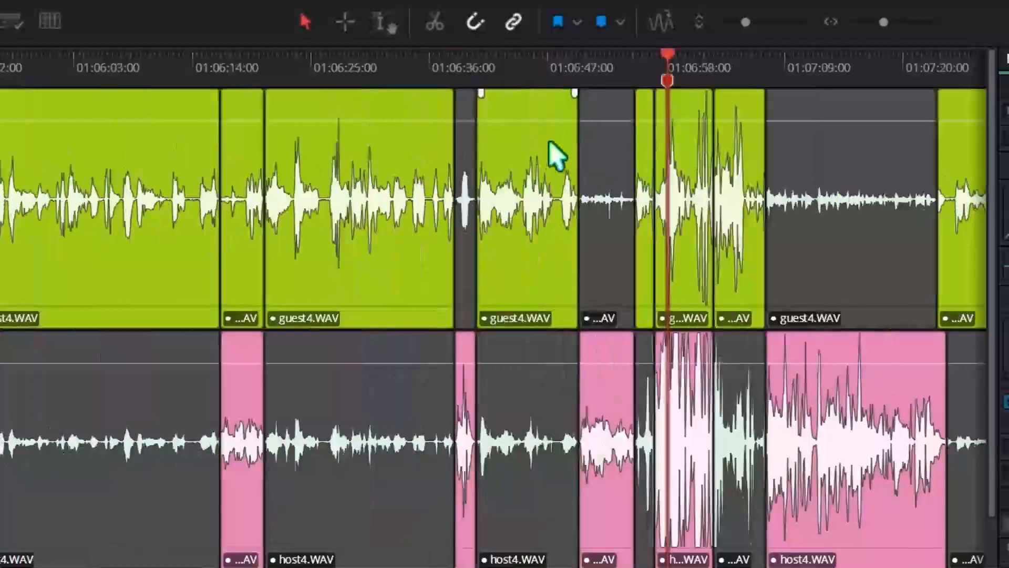
Delete the Peak reduction marker at 01:06:58:03 in the Main timeline.
scroll(557, 155, "left", 3)
scroll(849, 208, "right", 5)
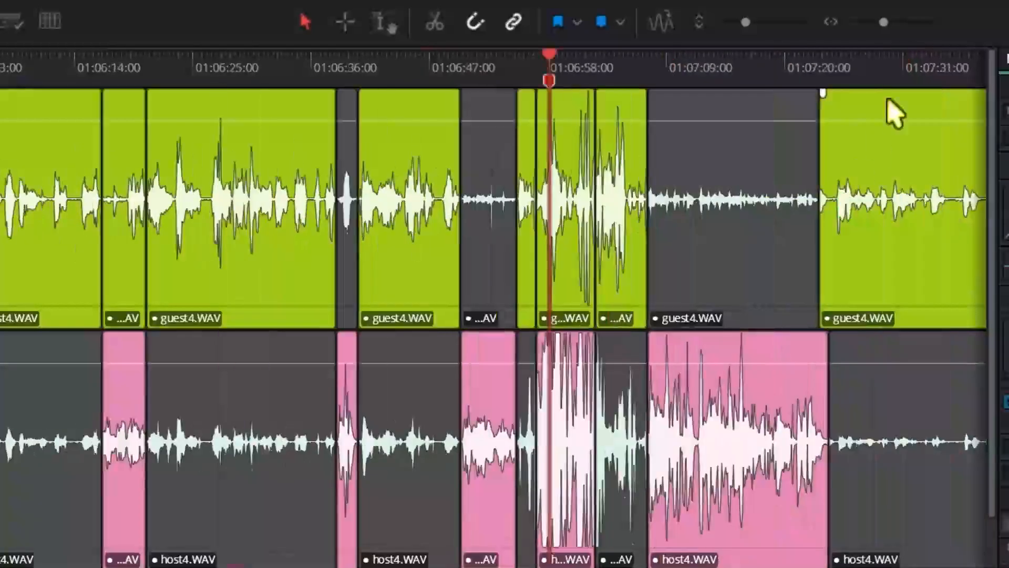
left_click_drag(745, 22, 743, 24)
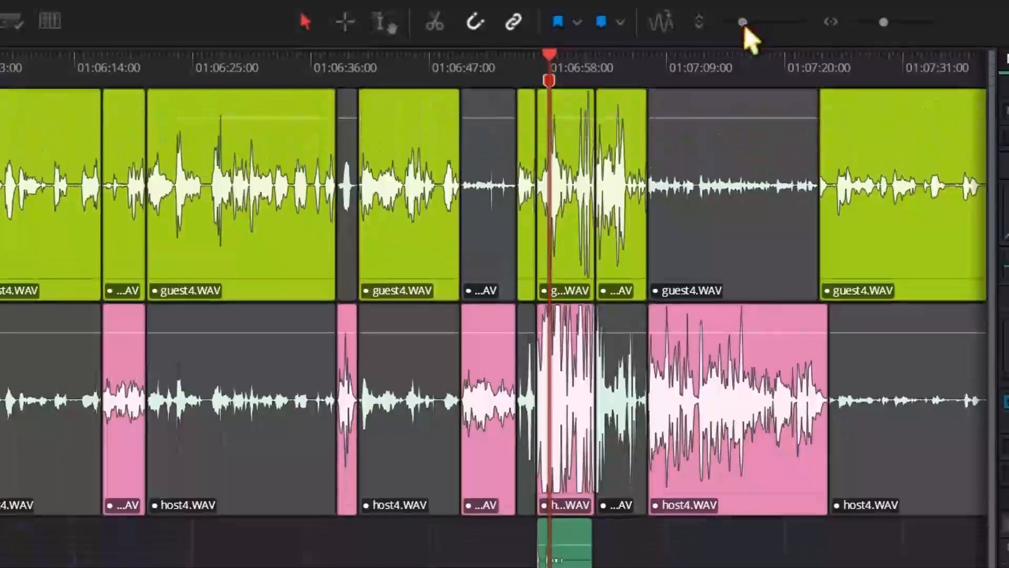
left_click_drag(884, 24, 901, 26)
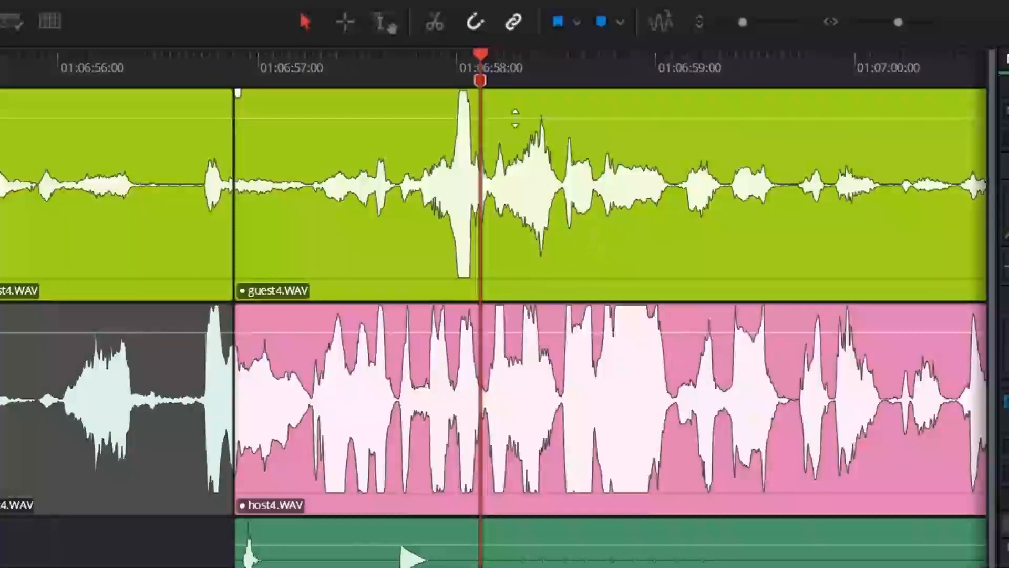
left_click_drag(481, 55, 624, 69)
left_click(480, 84)
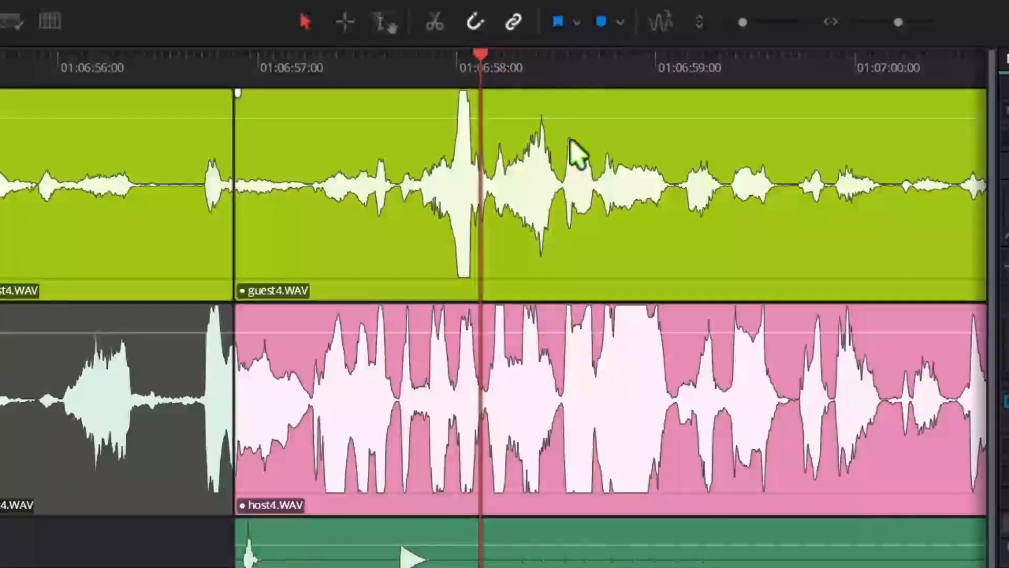
Try lowering the volume of the whole guest4.WAV clip around 01:06:58 on Audio 1, and undo the change.
scroll(550, 165, "right", 5)
scroll(551, 198, "left", 3)
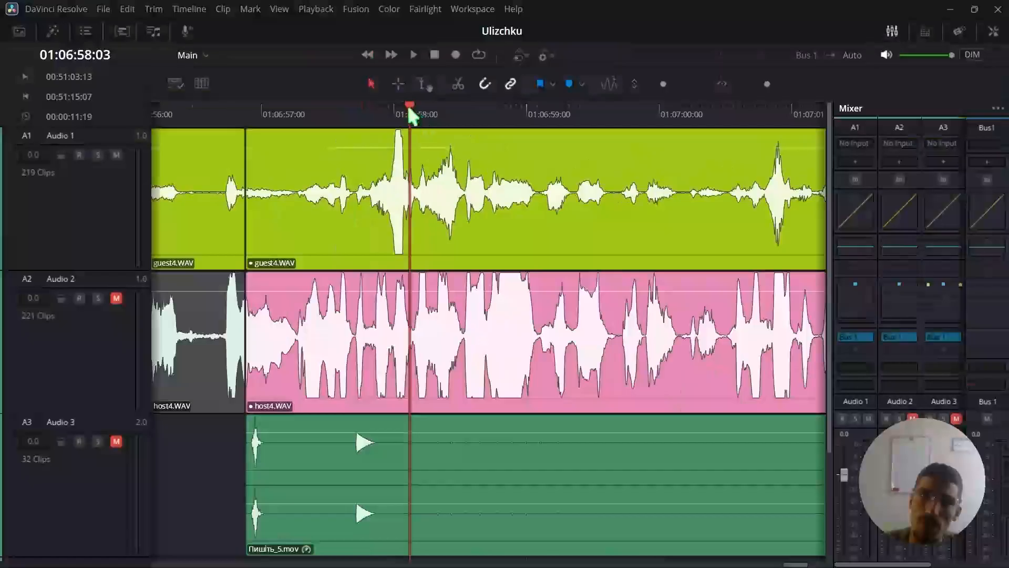
left_click_drag(360, 55, 563, 74)
left_click_drag(543, 117, 613, 125)
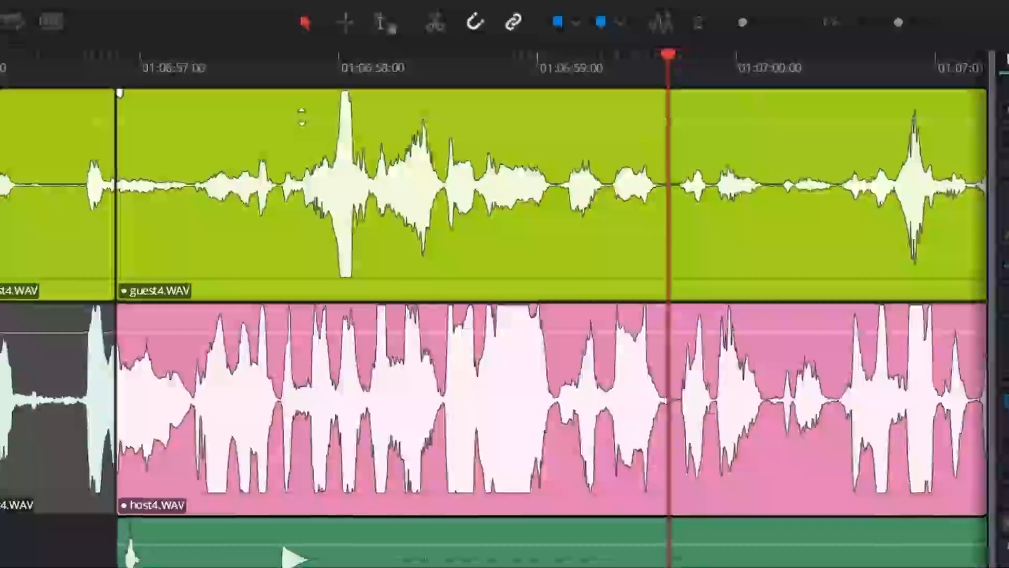
left_click_drag(363, 149, 372, 153)
left_click_drag(307, 126, 308, 131)
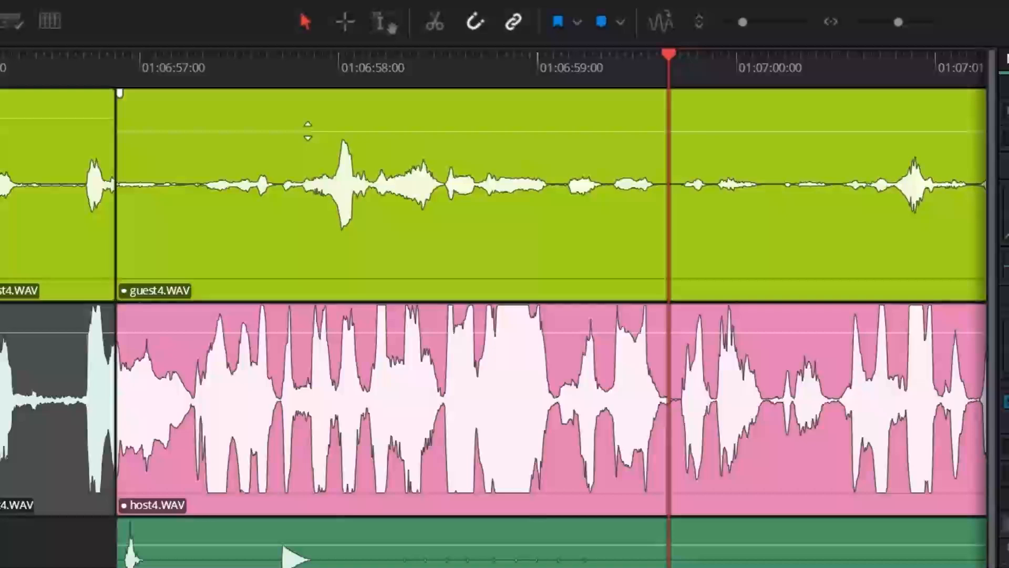
key("ctrl+z")
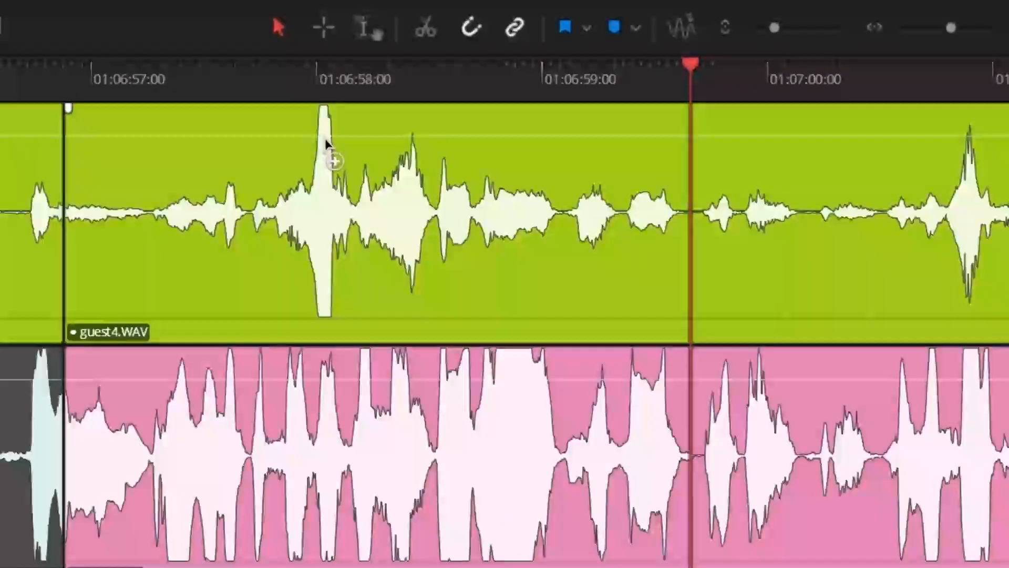
Add three volume keyframes around the peak near 01:06:58 in the guest4.WAV clip on Audio 1 and lower the middle one.
left_click(326, 138, "alt")
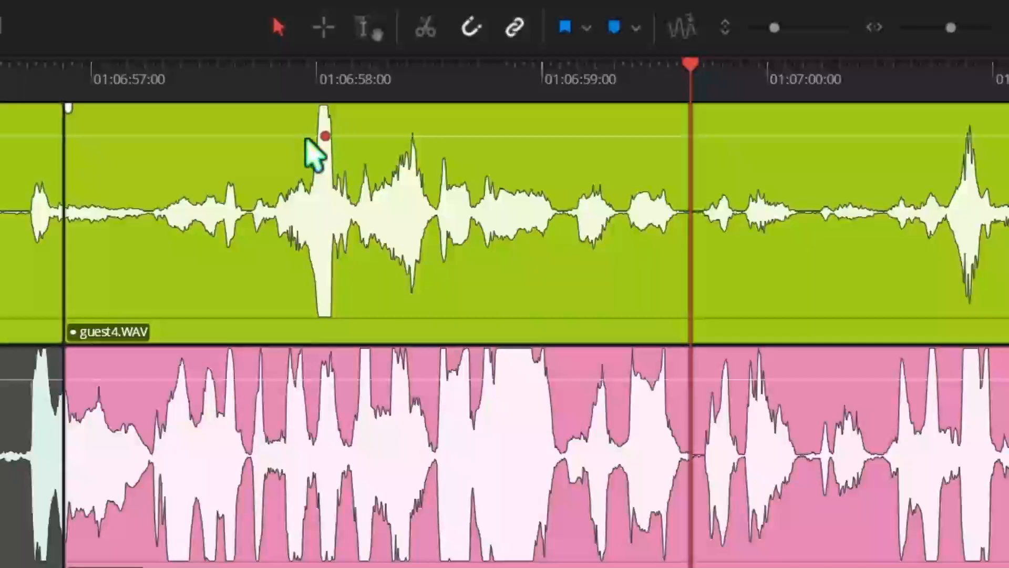
left_click(305, 141)
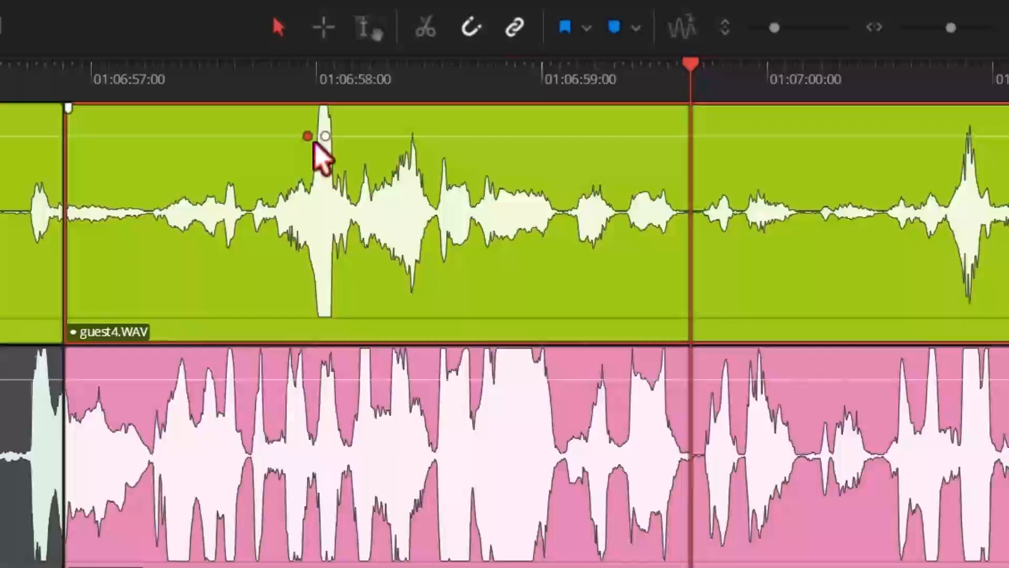
left_click(335, 137, "alt")
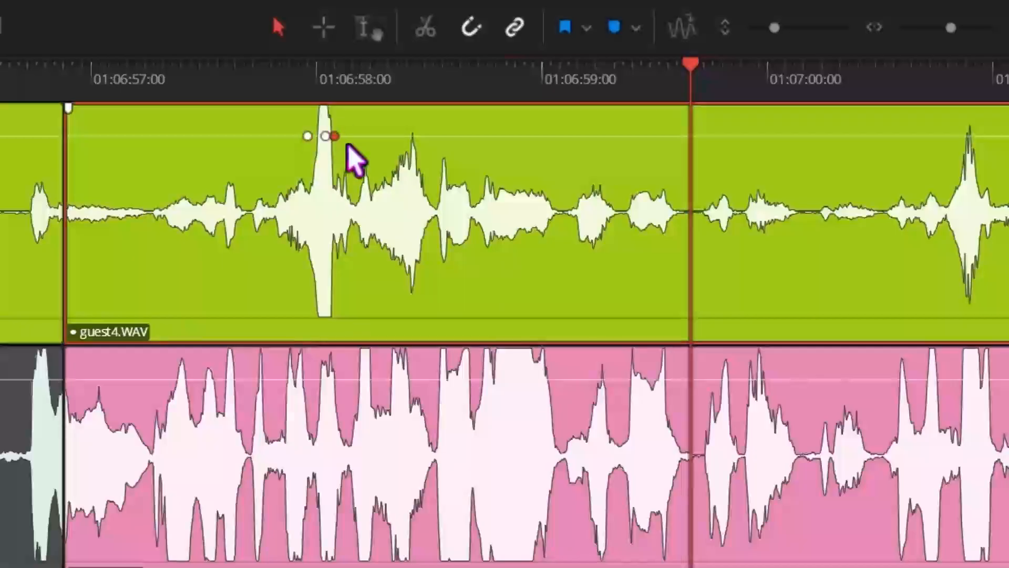
left_click_drag(325, 138, 324, 154)
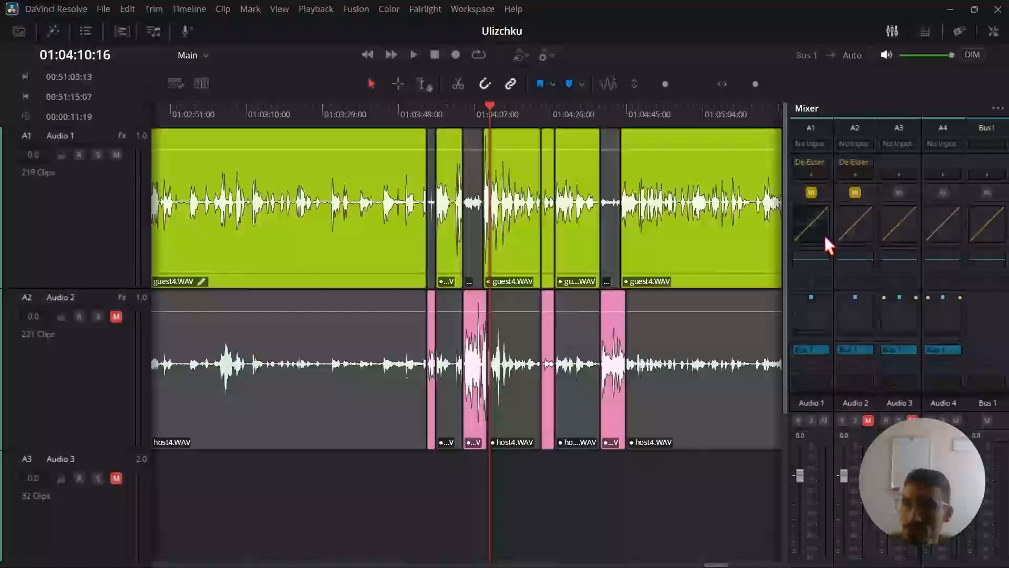
Mark an in-to-out range from 01:00:15:02 to 01:01:01:20 over the guest4.WAV clip on Audio 1.
left_click(812, 222)
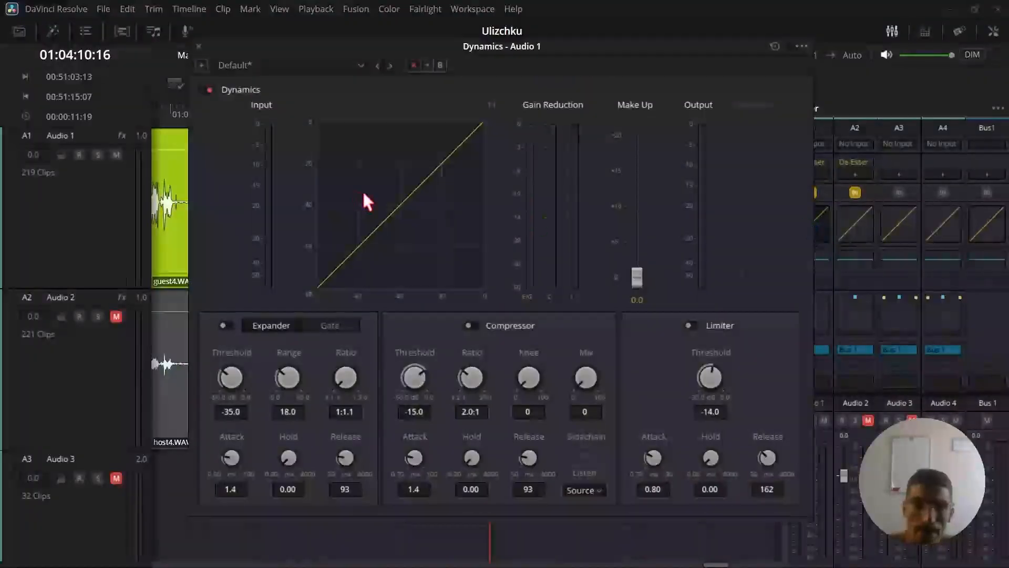
left_click(199, 46)
scroll(428, 174, "left", 3)
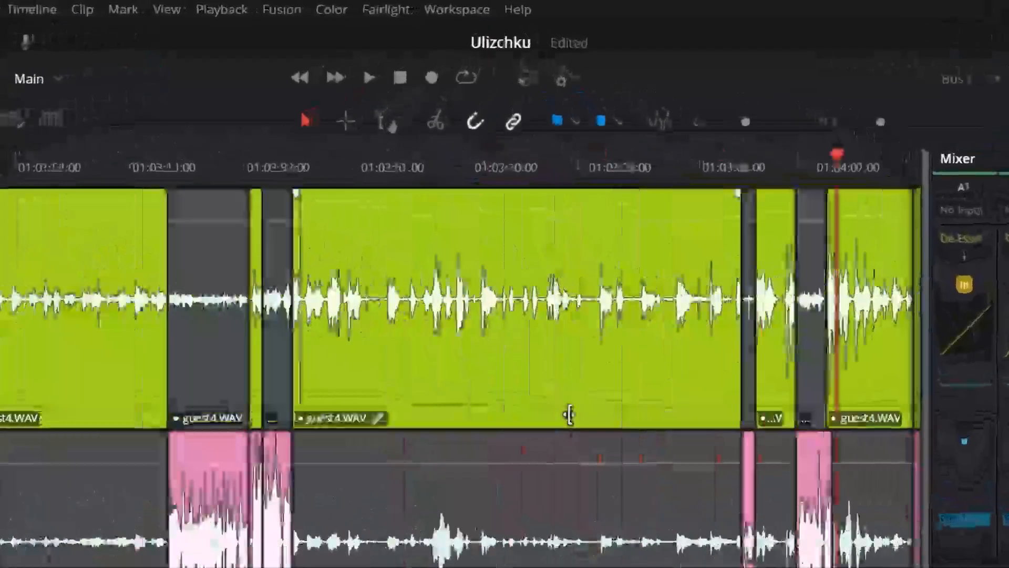
scroll(461, 204, "left", 3)
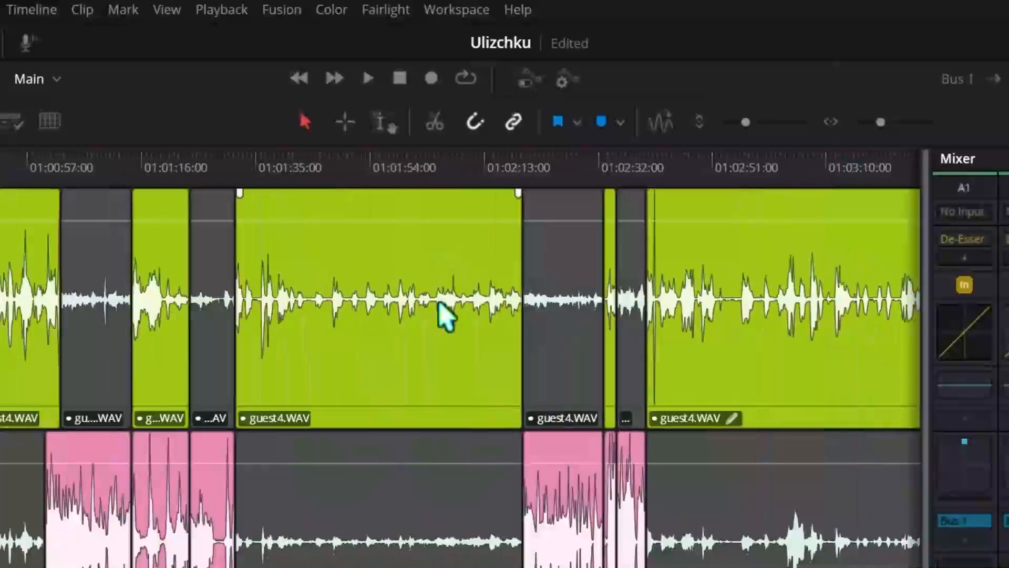
scroll(444, 315, "left", 6)
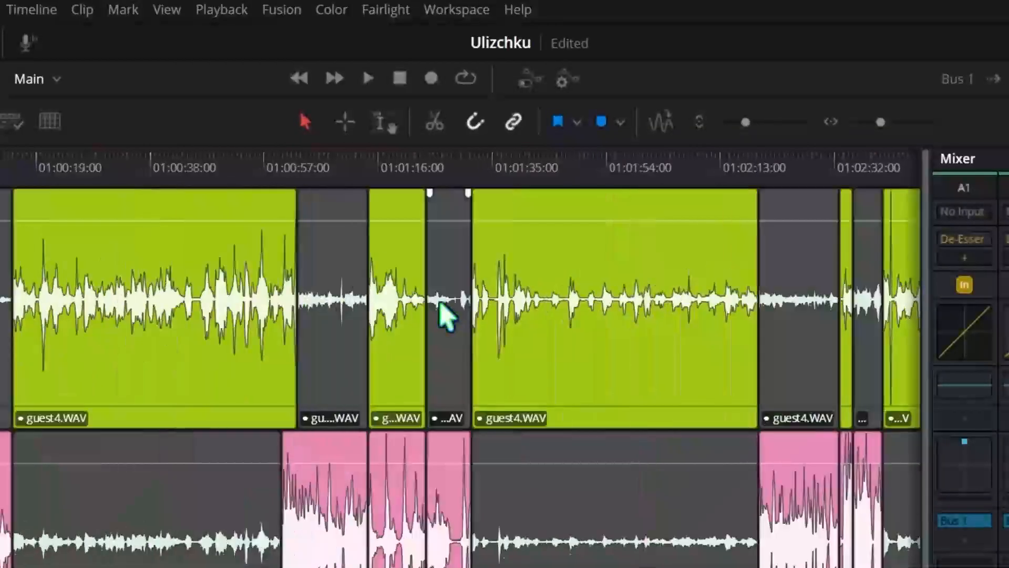
left_click(255, 181)
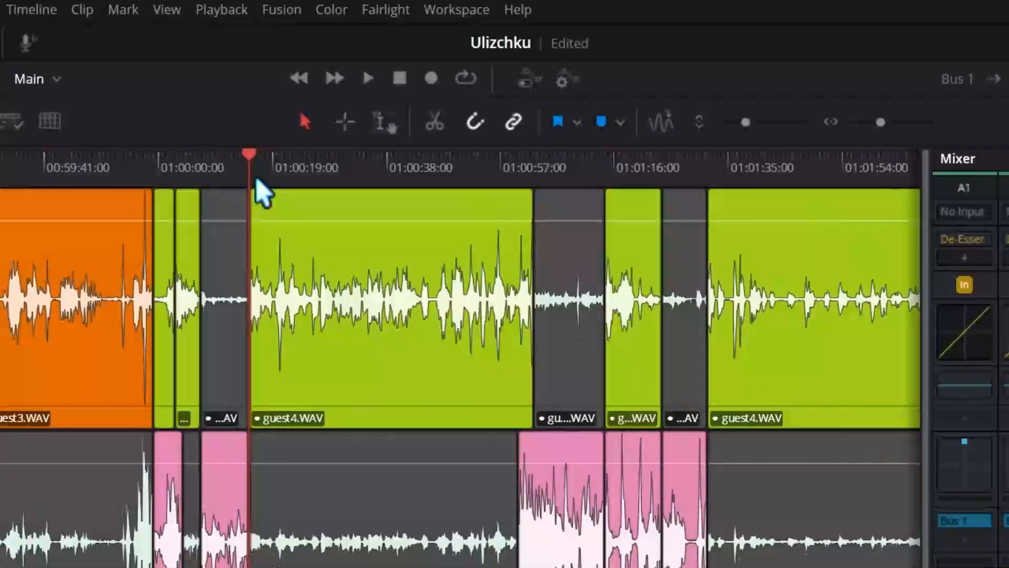
key("i")
left_click_drag(485, 166, 517, 172)
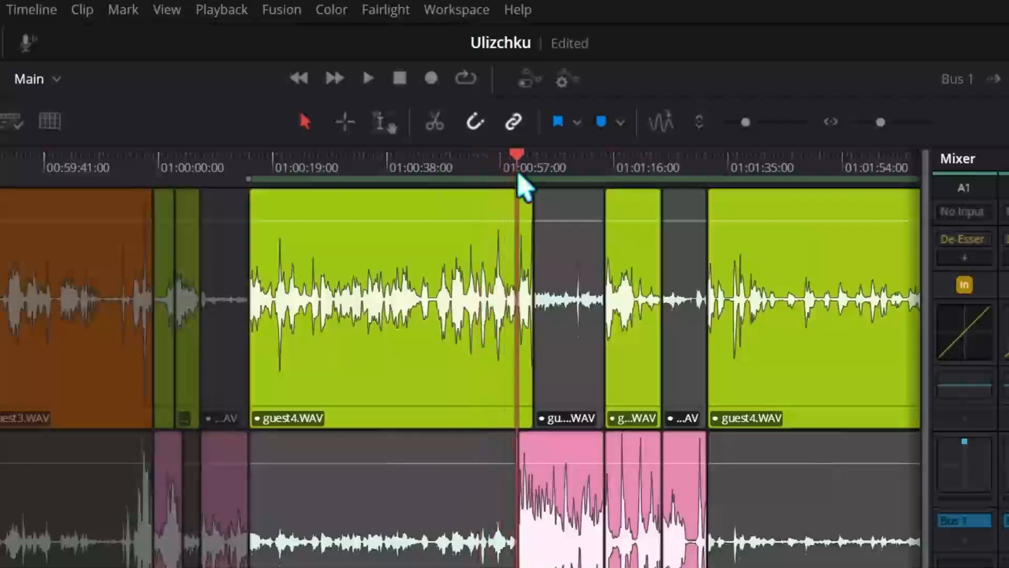
left_click_drag(518, 173, 529, 169)
key("o")
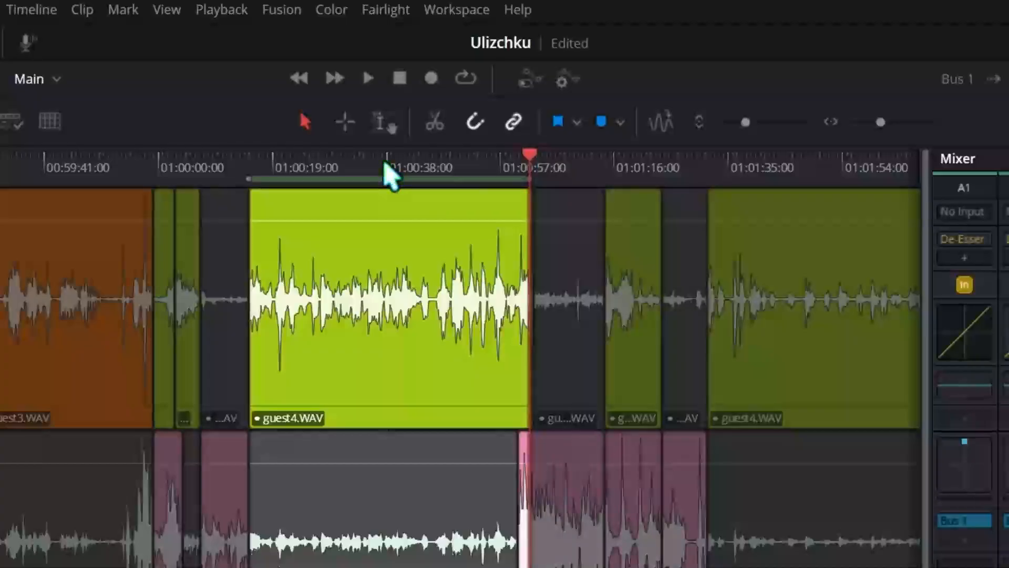
Turn on loop playback and play the marked range.
left_click(384, 166)
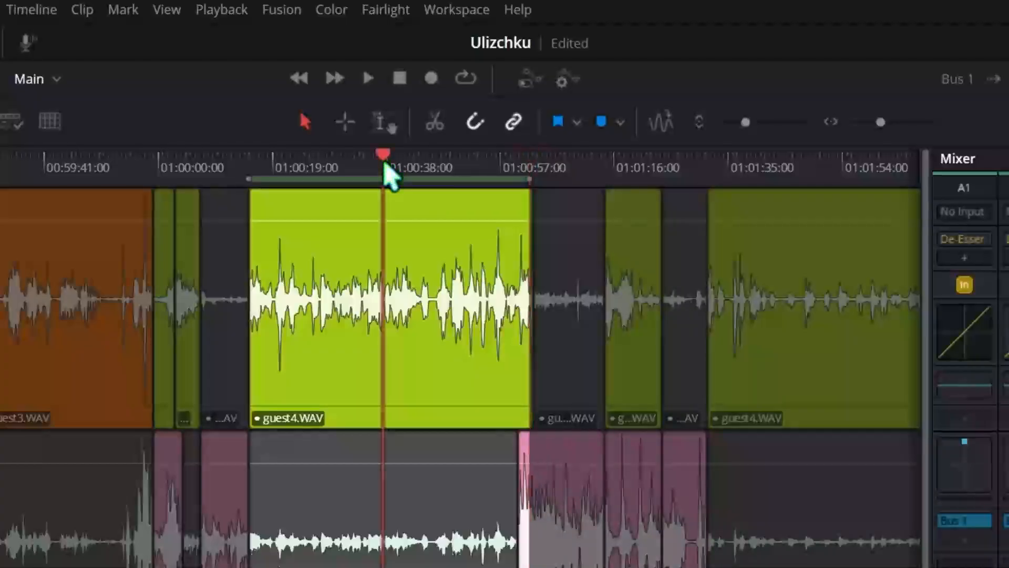
left_click(167, 11)
mouse_move(210, 11)
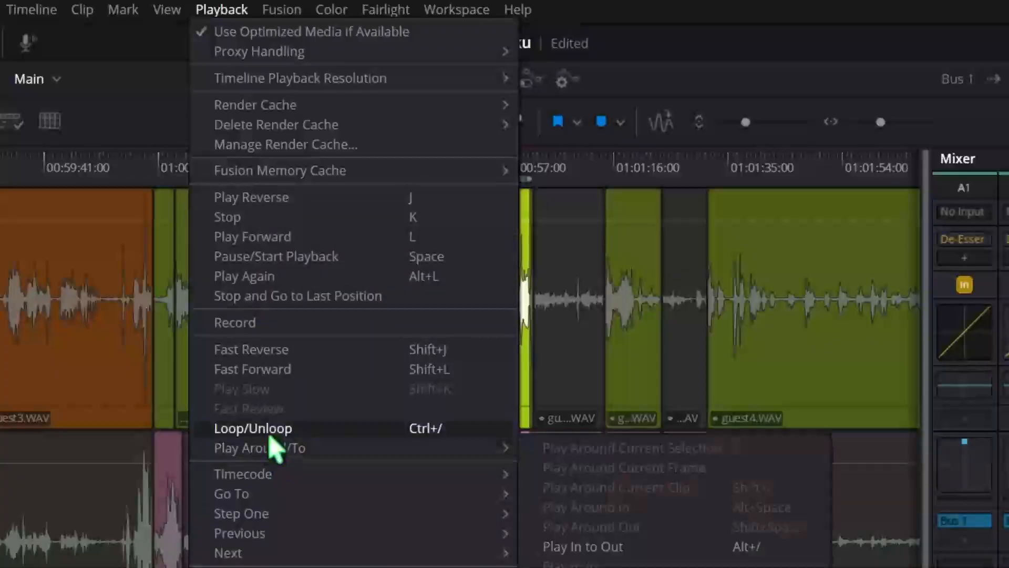
left_click(269, 430)
left_click(512, 176)
key("space")
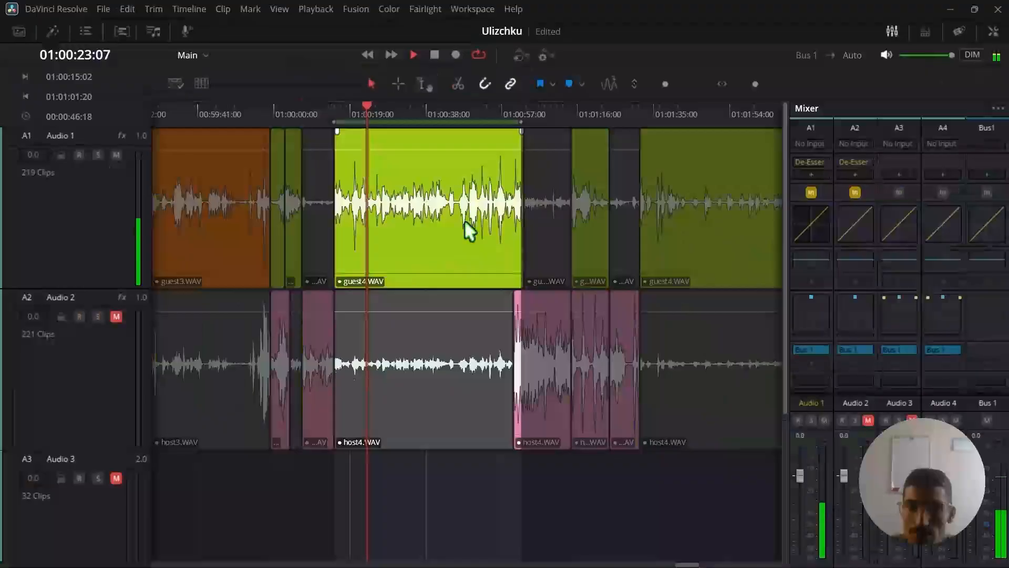
Open the Dynamics of Audio 1 and enable its Limiter.
double_click(967, 332)
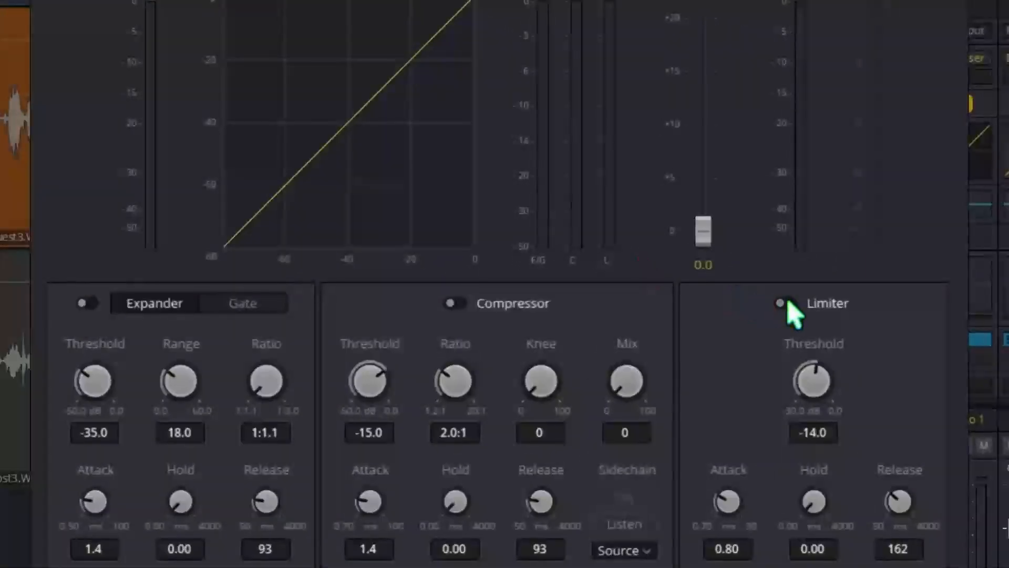
left_click(787, 304)
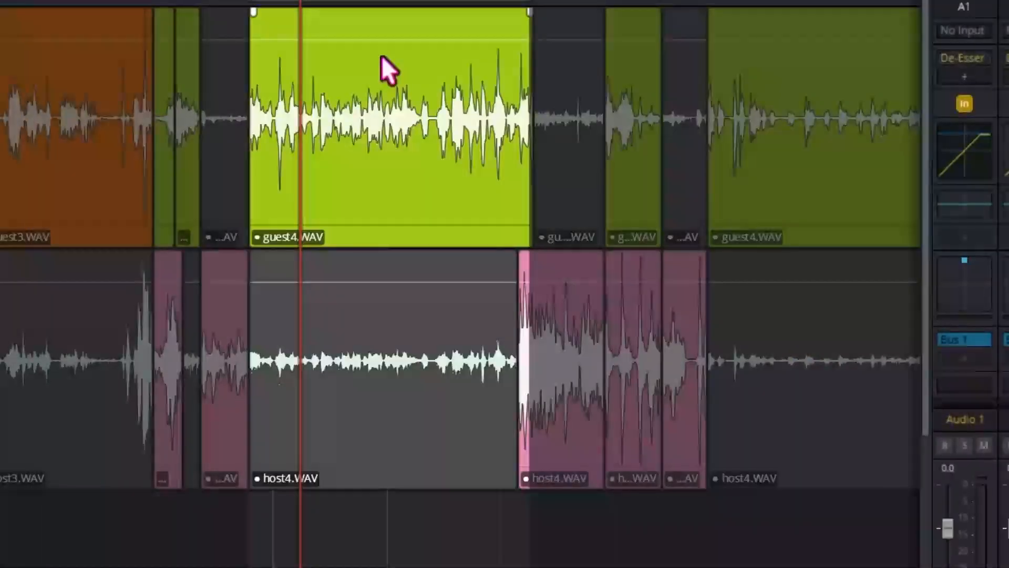
Analyze the audio levels of the guest4.WAV clip in the marked range with the ITU-R BS.1770-4 loudness standard.
left_click(383, 79)
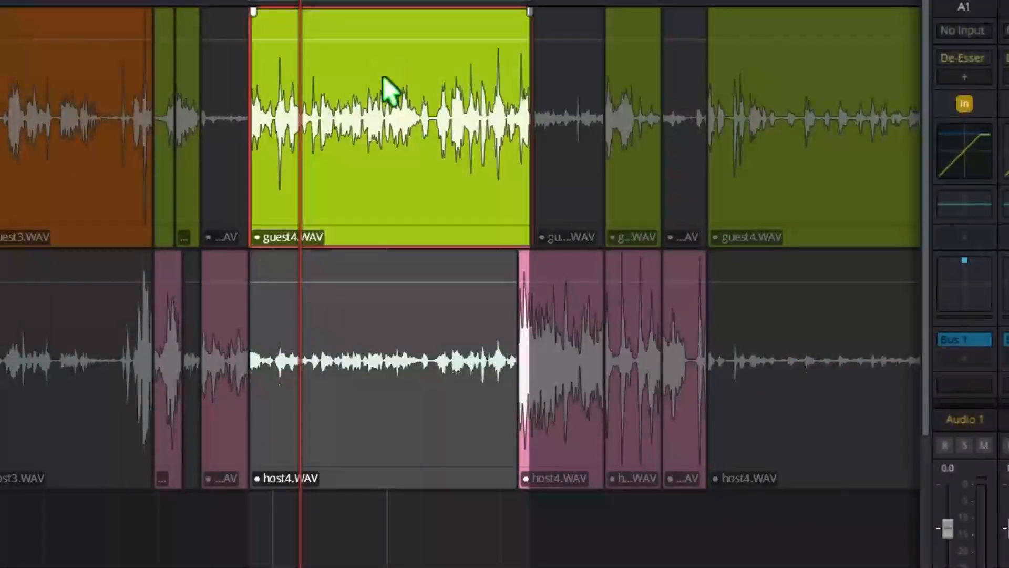
right_click(383, 79)
left_click(474, 292)
left_click(637, 328)
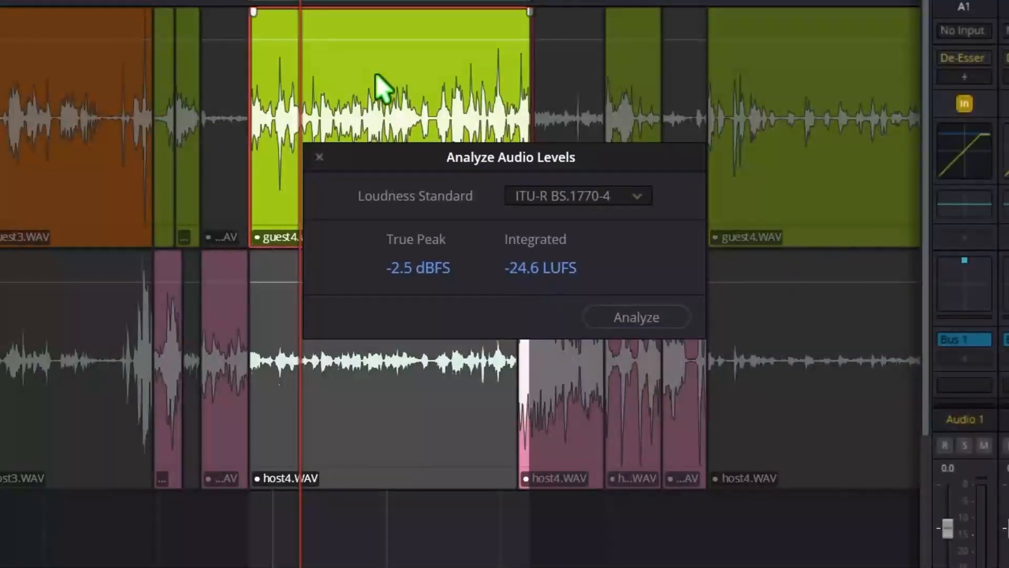
left_click(319, 156)
Set Audio 1's Limiter to a -14.0 dB threshold and a 1.5 ms attack, and play the looped range.
double_click(986, 151)
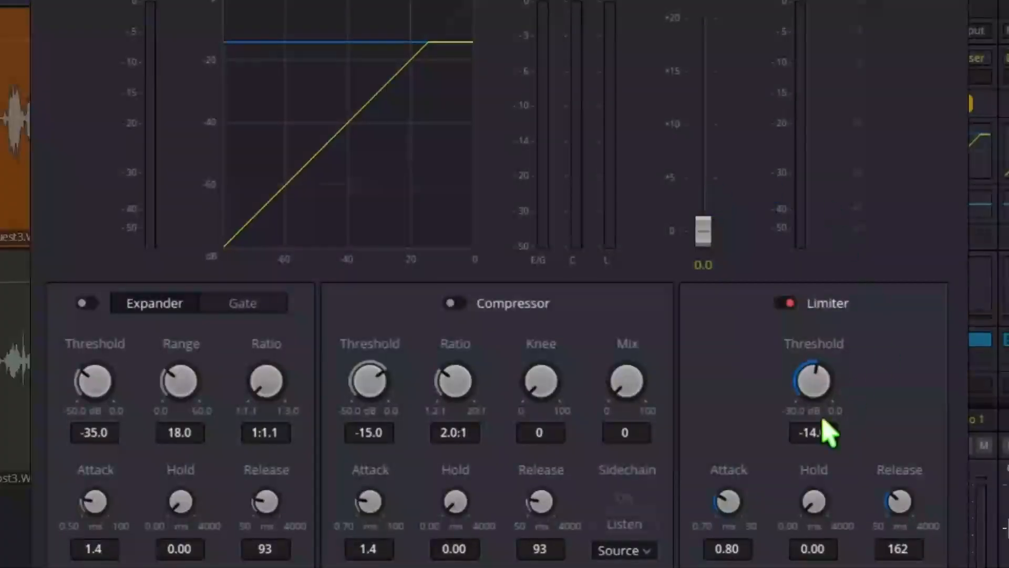
left_click_drag(806, 441, 826, 436)
left_click_drag(811, 367, 876, 372)
left_click_drag(724, 494, 756, 502)
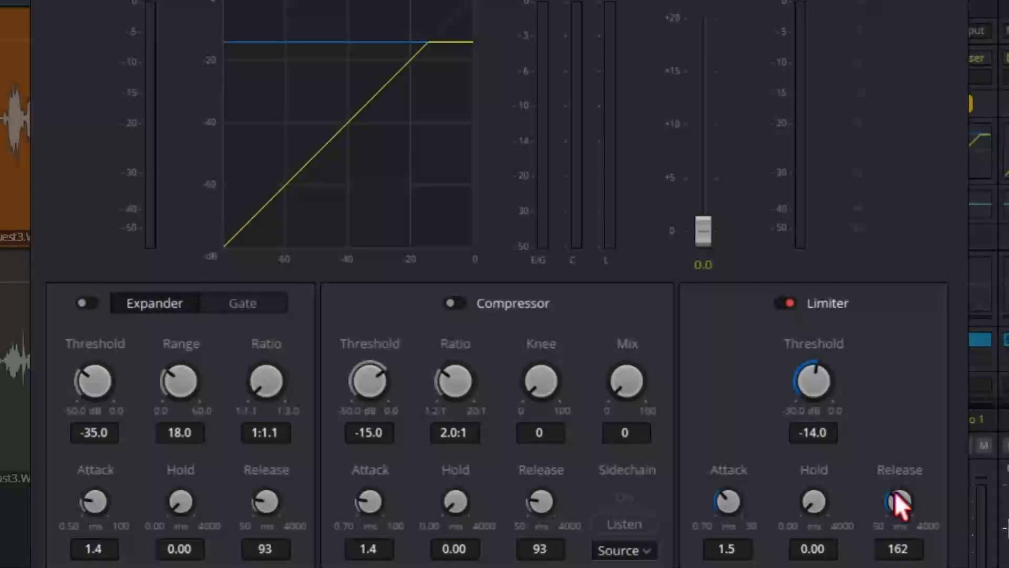
left_click_drag(920, 491, 915, 487)
key("Escape")
key("space")
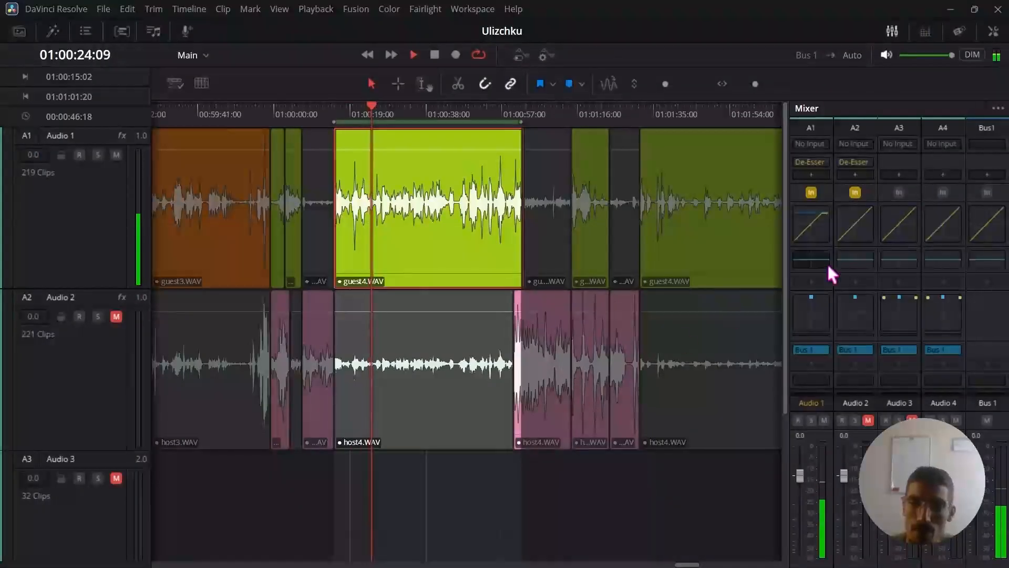
double_click(811, 222)
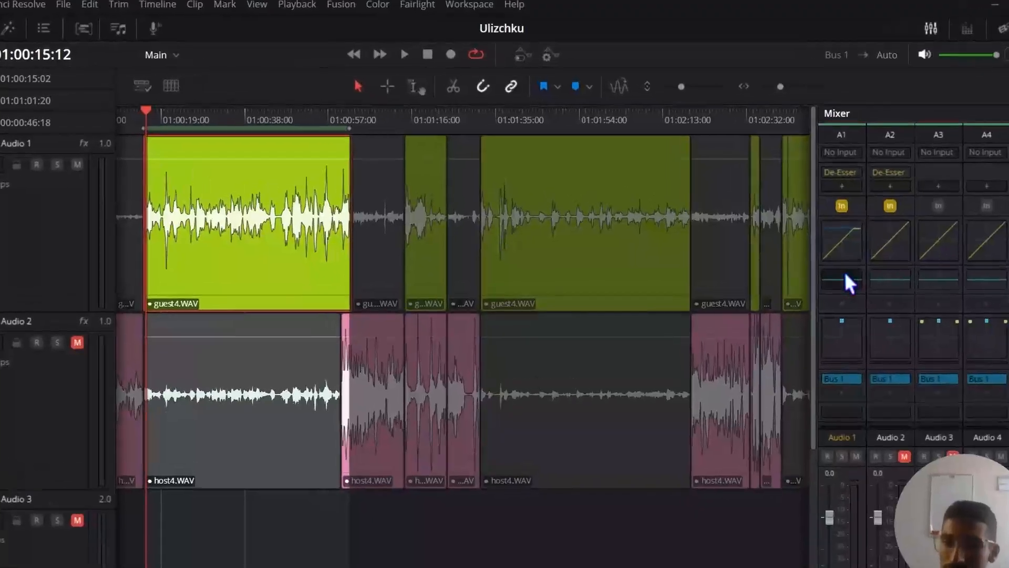
Open Audio 1's Equalizer, try the Earth equalizer type and switch back to Fire.
double_click(814, 258)
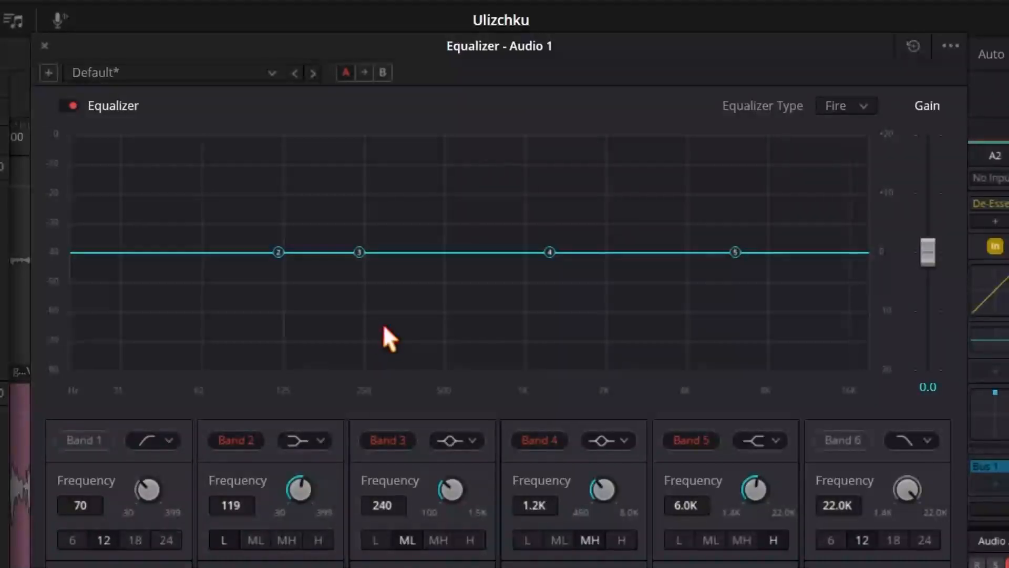
left_click(863, 105)
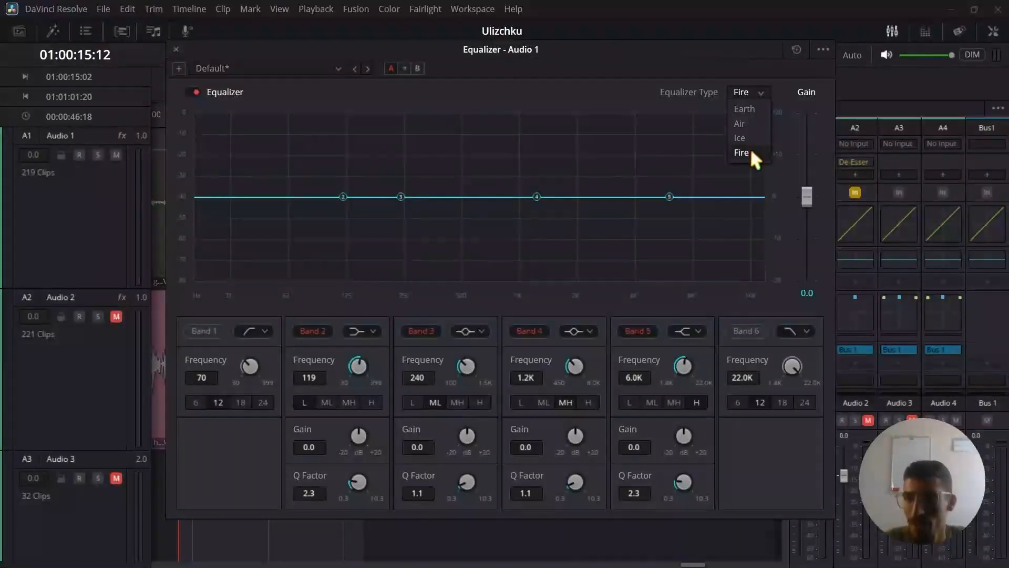
left_click(746, 107)
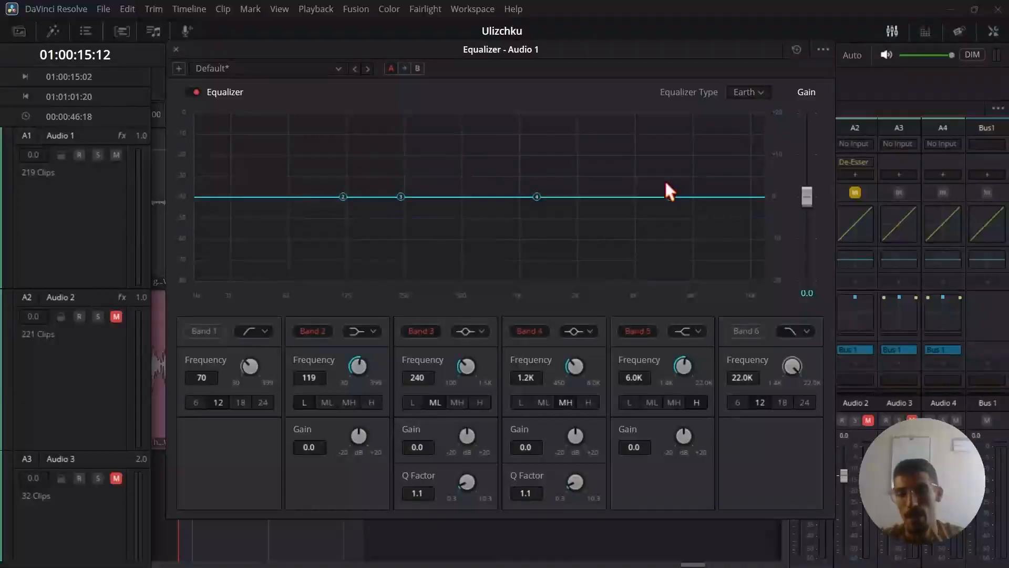
left_click(757, 93)
left_click(752, 152)
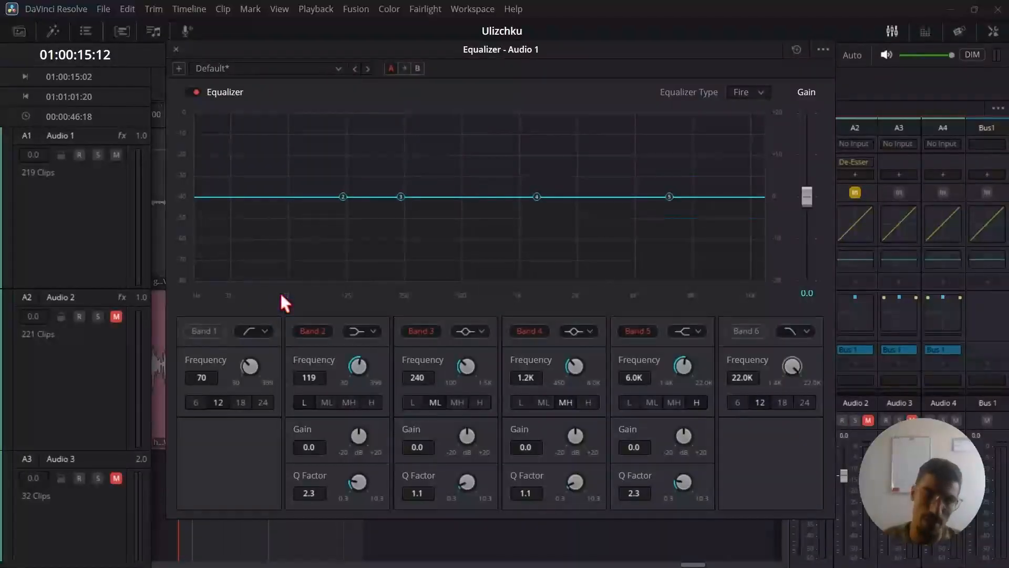
Enable the Band 1 high-pass filter at 70 Hz in Audio 1's Equalizer and play the looped range.
left_click(204, 331)
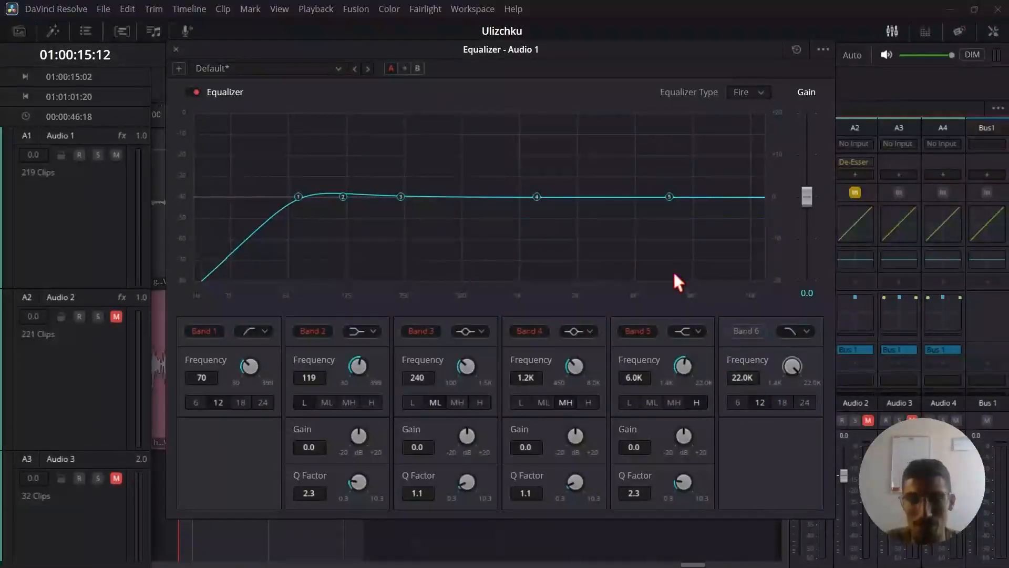
key("space")
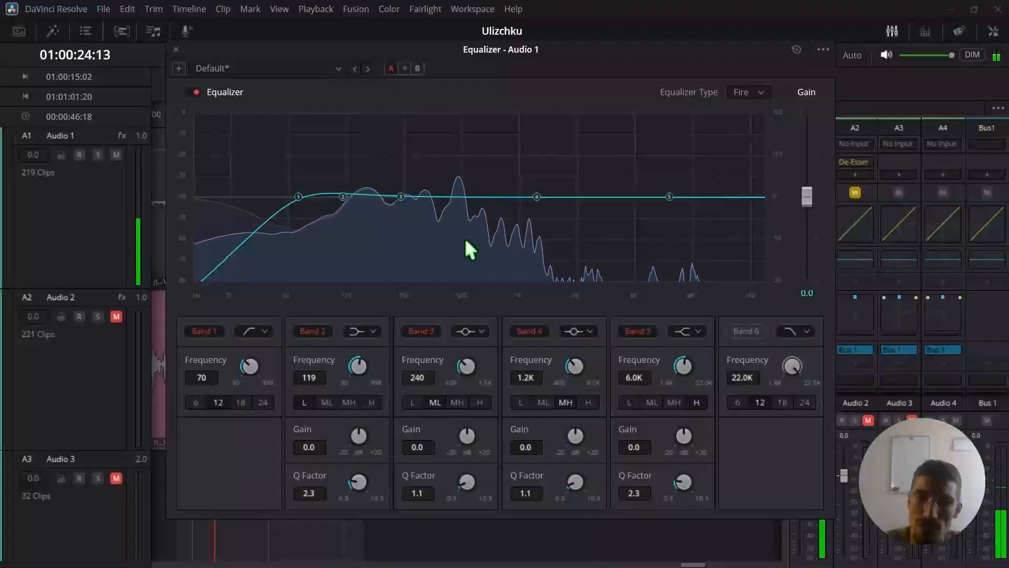
Stop playback and change Band 1 of Audio 1's Equalizer to a low shelf at 87 Hz with +20.0 dB gain.
key("space")
left_click_drag(298, 197, 243, 159)
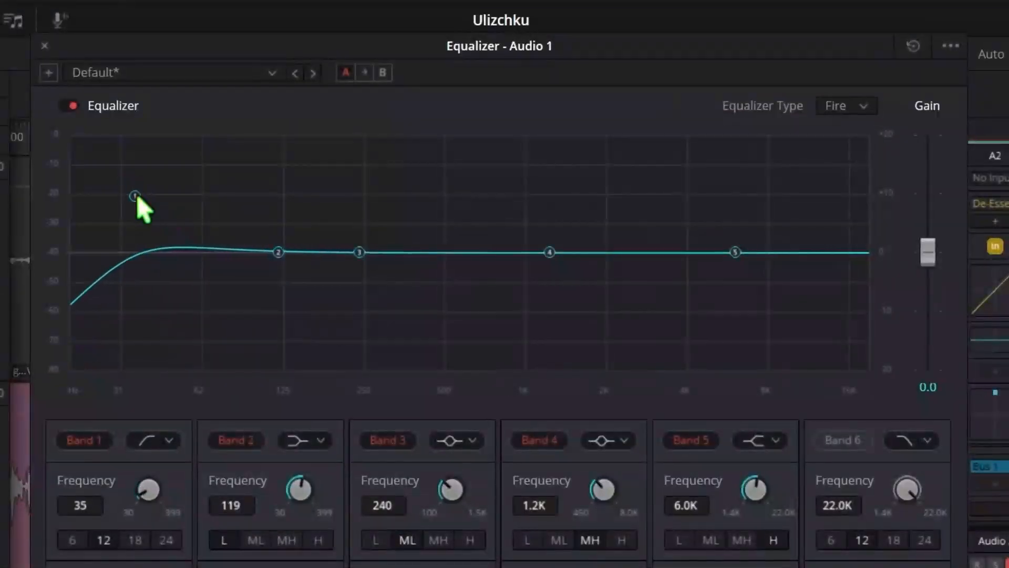
left_click(169, 441)
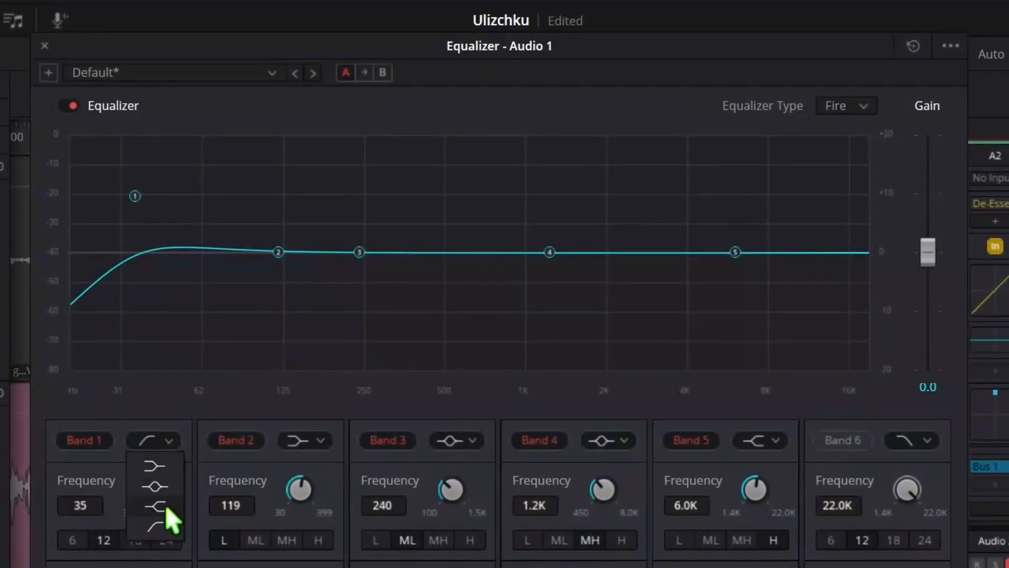
left_click(155, 465)
left_click_drag(133, 197, 242, 130)
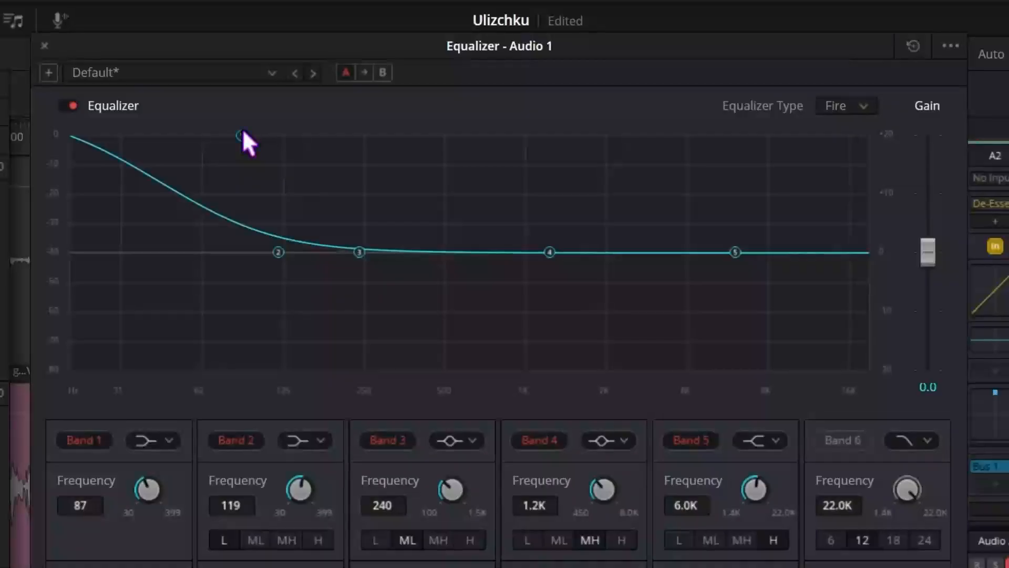
Move Band 2 to 129 Hz slightly below zero gain and change its filter type to a bell.
left_click_drag(300, 479, 297, 479)
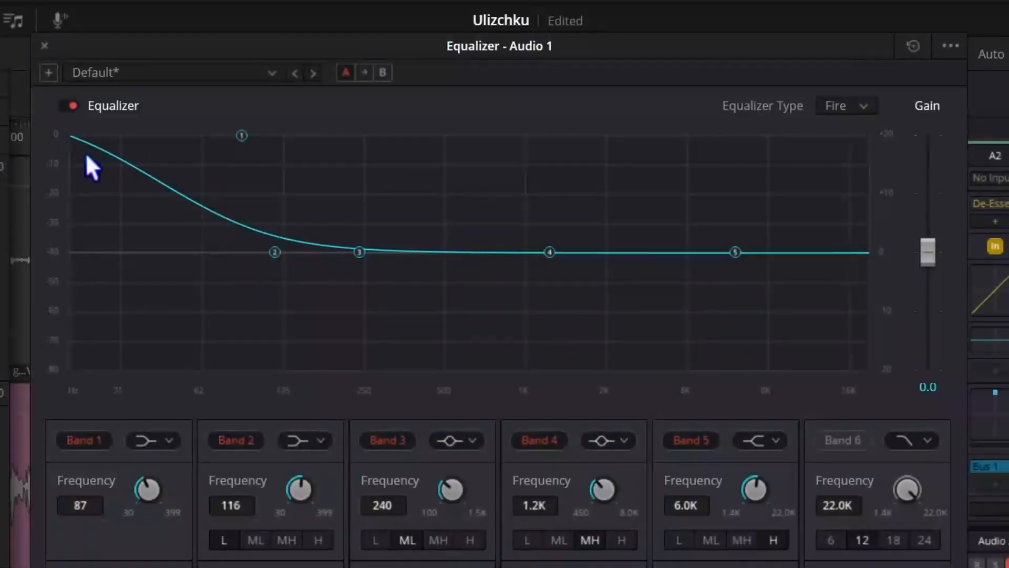
key("space")
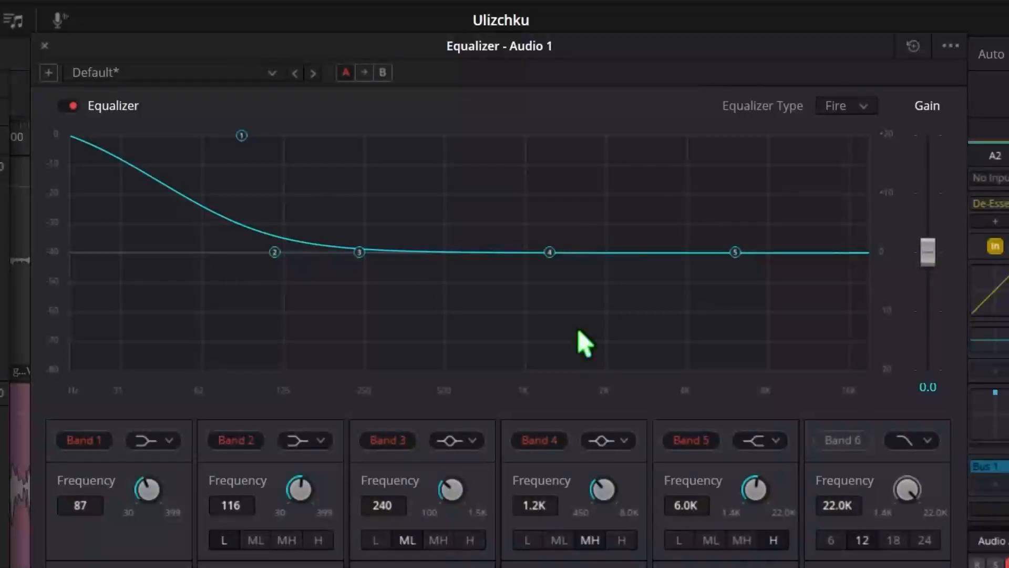
left_click_drag(279, 254, 288, 258)
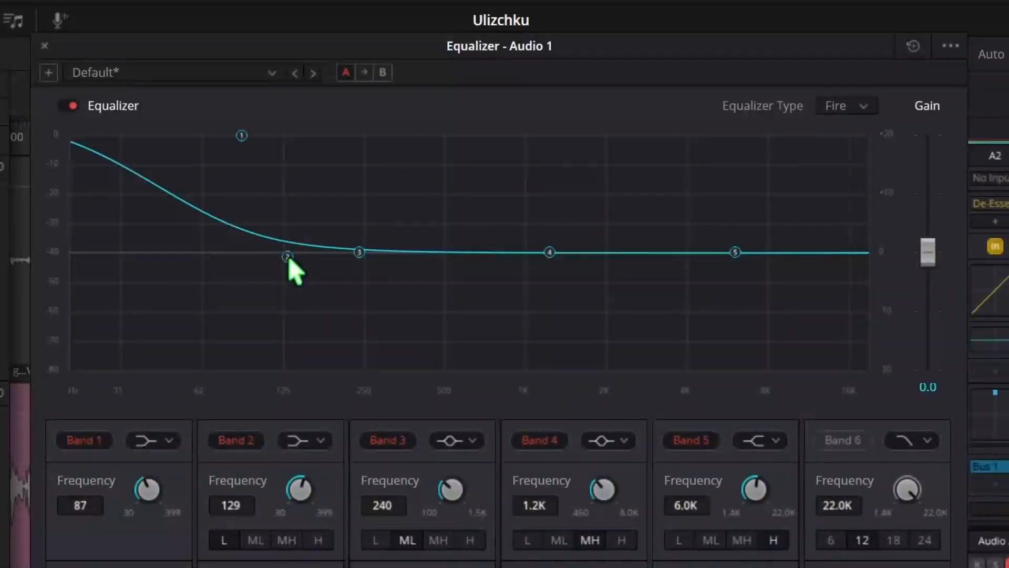
left_click(319, 442)
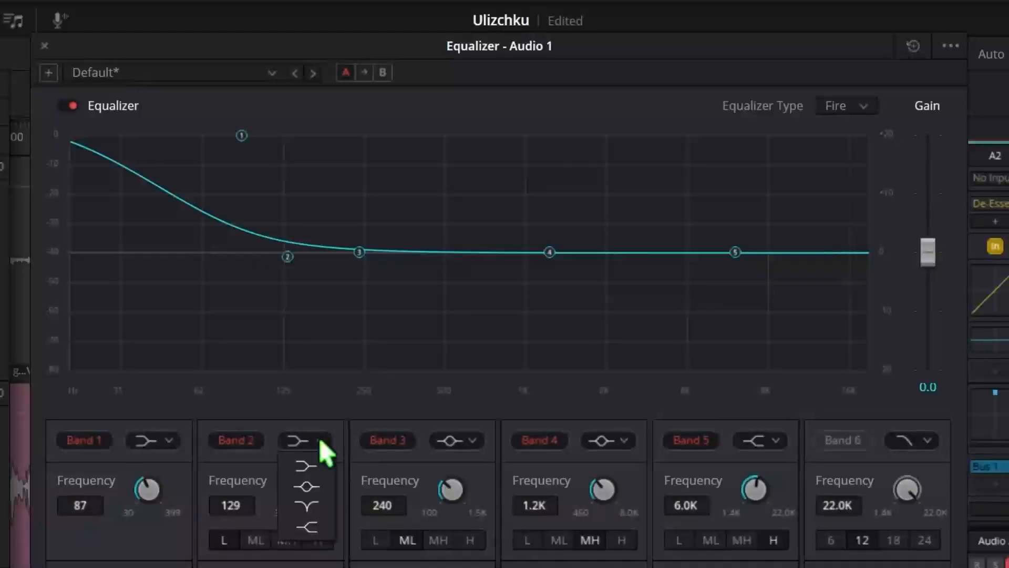
left_click(317, 487)
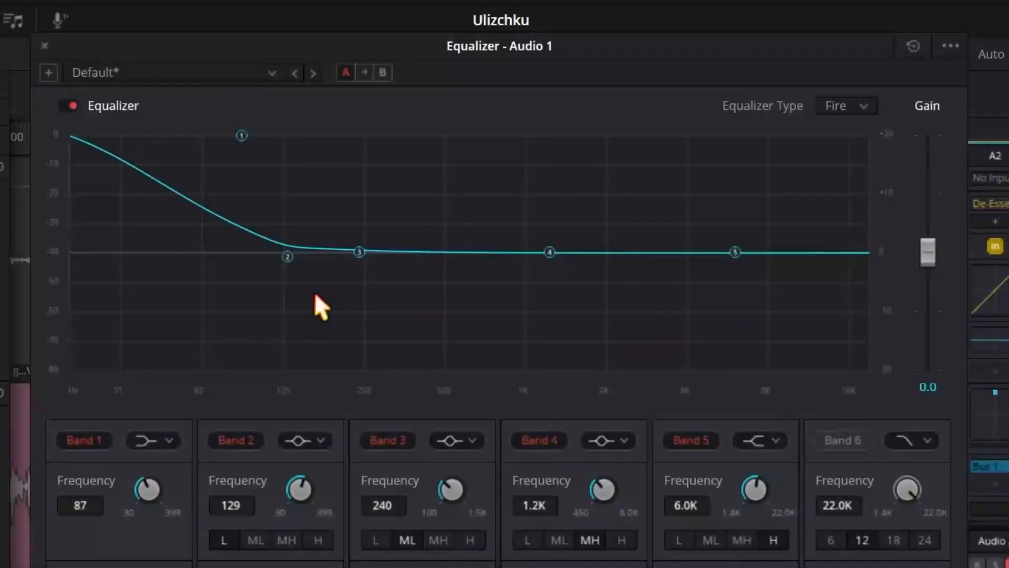
Boost Band 2 to +20.0 dB at about 249 Hz during playback and move Band 3 away to 659 Hz.
left_click_drag(288, 258, 366, 123)
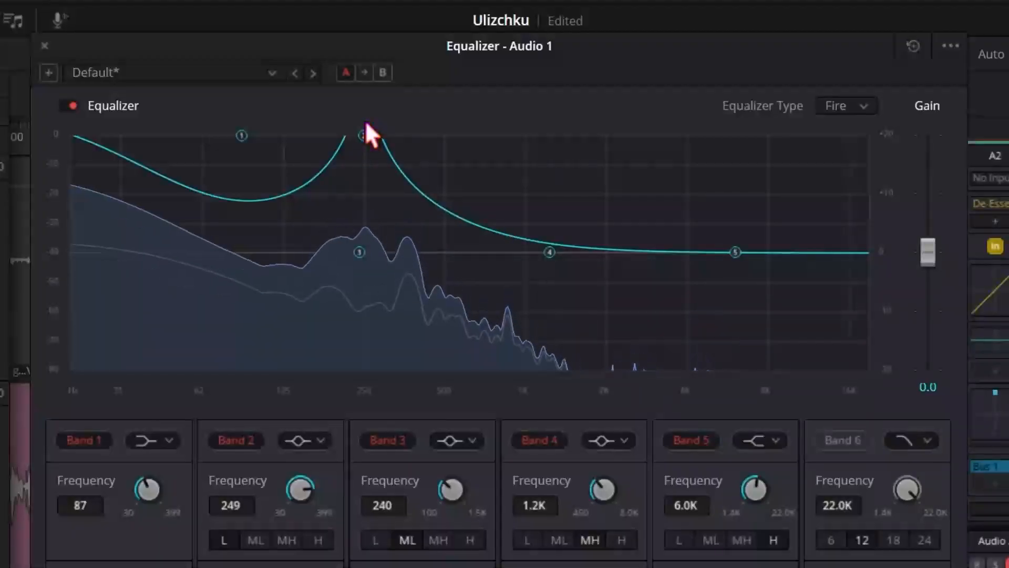
left_click_drag(367, 123, 365, 121)
left_click_drag(365, 120, 367, 126)
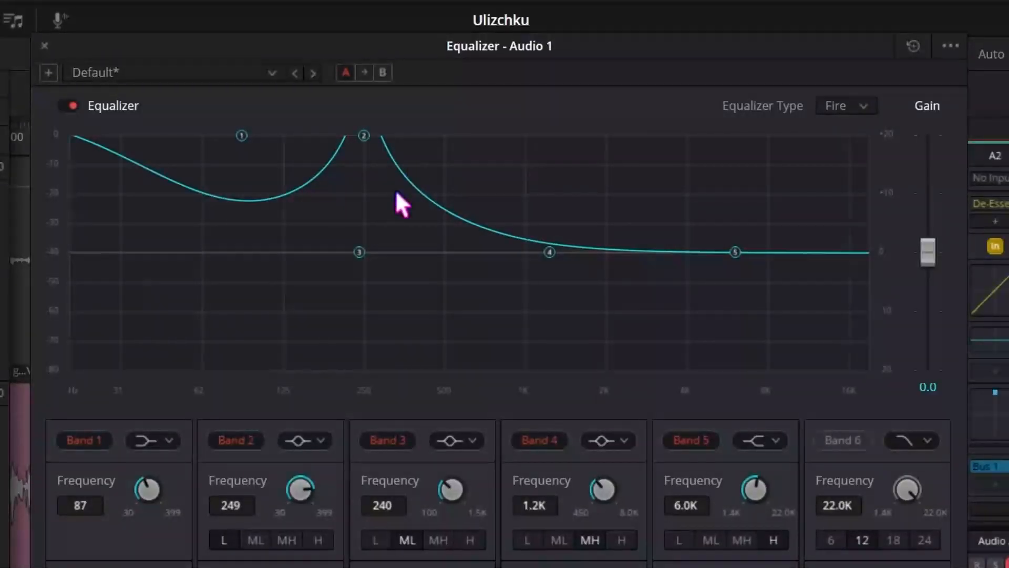
left_click_drag(359, 253, 476, 252)
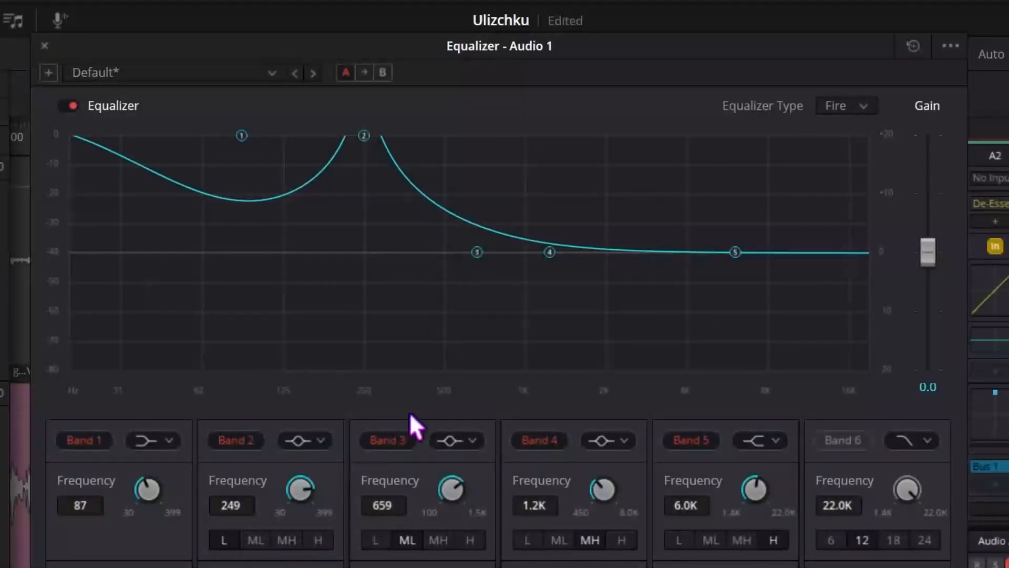
Turn Band 2 into a narrow cut at 256 Hz with -7.0 dB gain and a Q factor of 5.0.
left_click_drag(311, 484, 310, 485)
left_click_drag(310, 354, 317, 358)
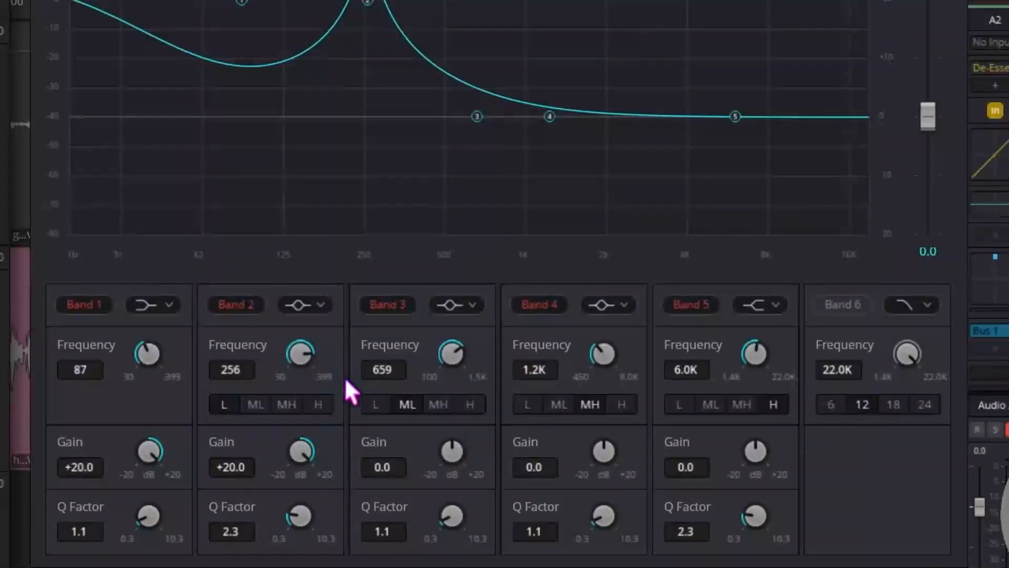
left_click_drag(316, 444, 62, 385)
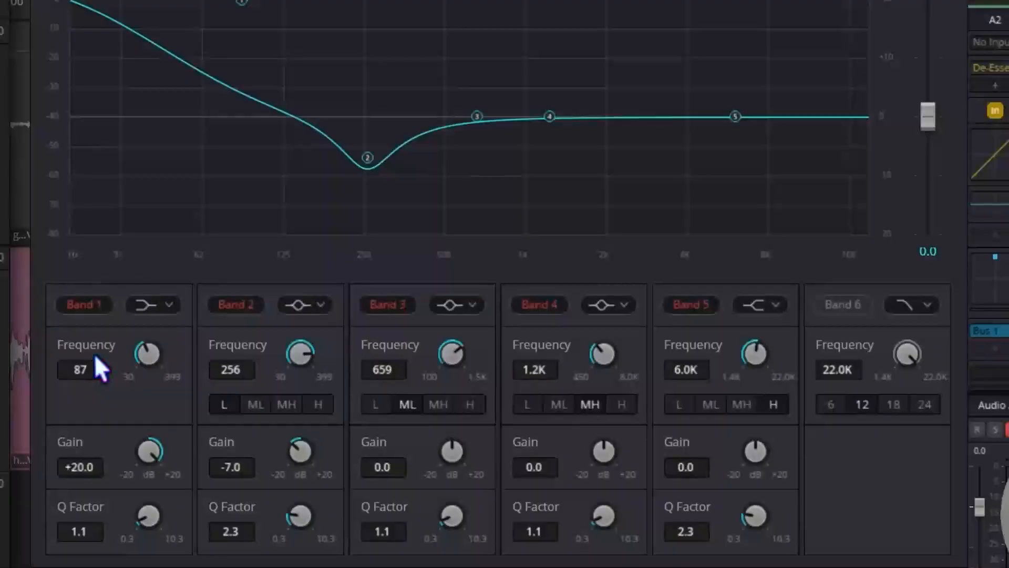
left_click(231, 409)
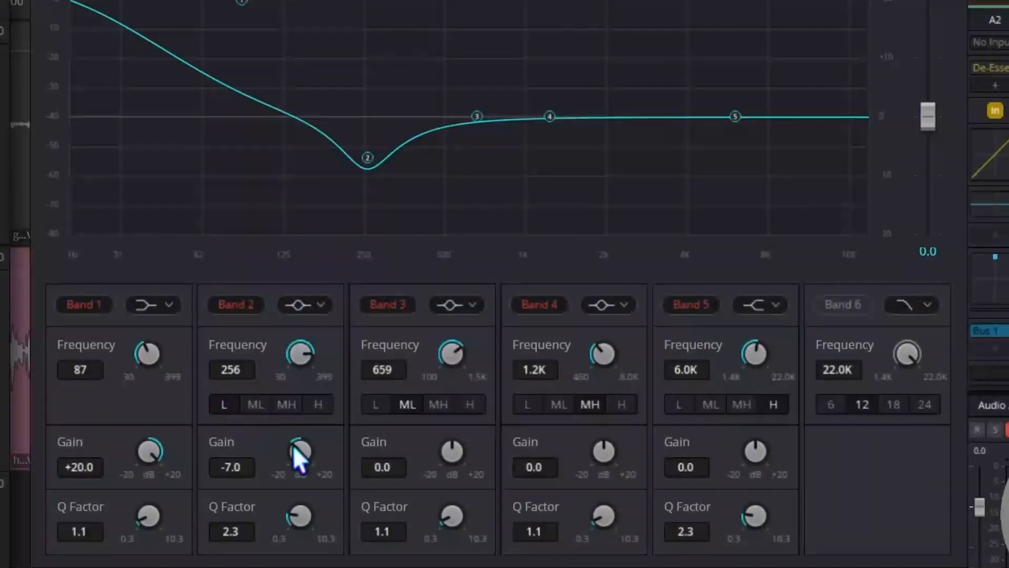
scroll(300, 516, "up", 2)
left_click_drag(299, 510, 319, 507)
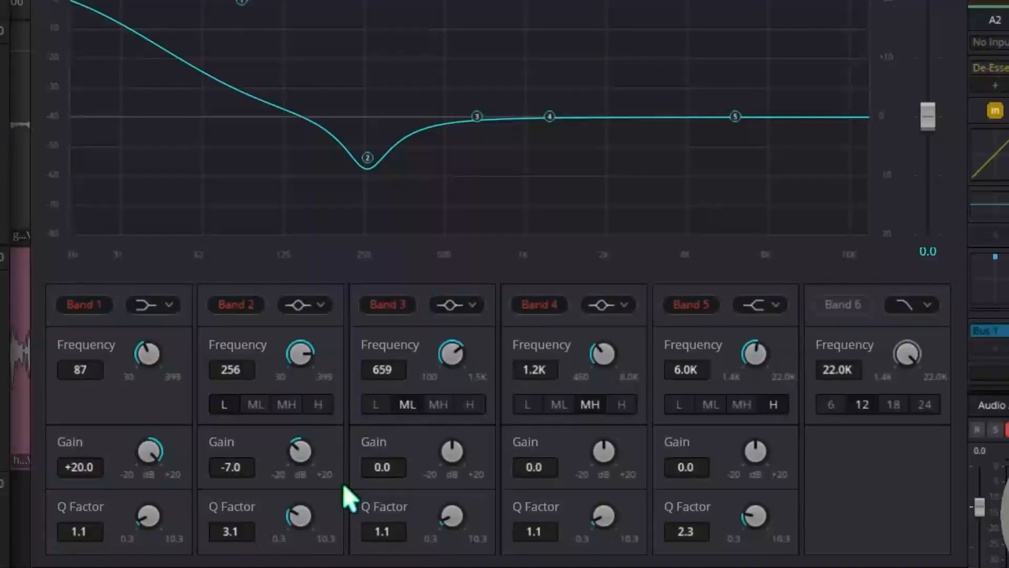
left_click_drag(297, 507, 363, 490)
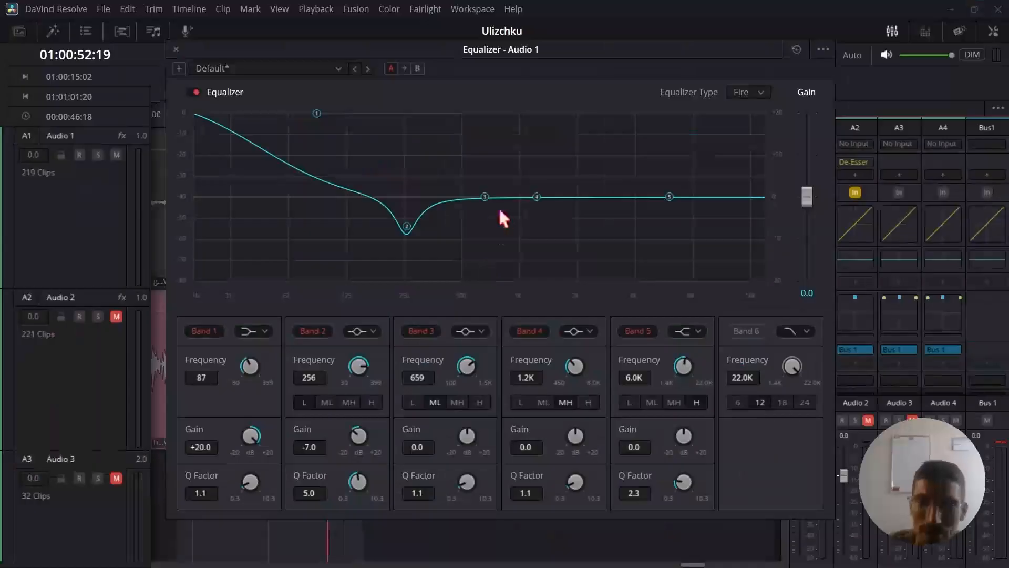
Play the looped range while sweeping Band 3 to about 504 Hz at +20.0 dB gain, and stop playback.
left_click(485, 196)
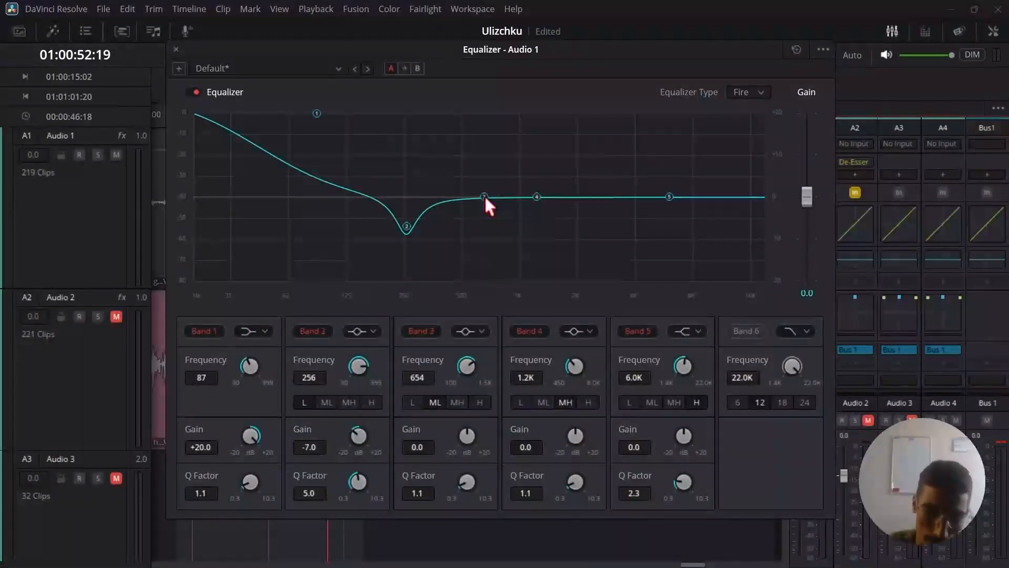
key("space")
left_click_drag(484, 195, 462, 102)
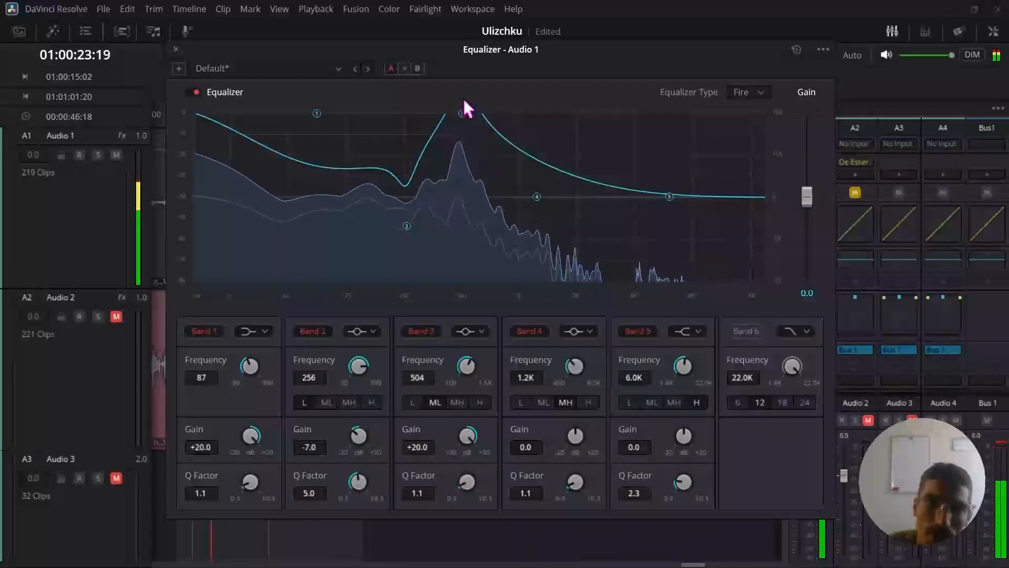
key("space")
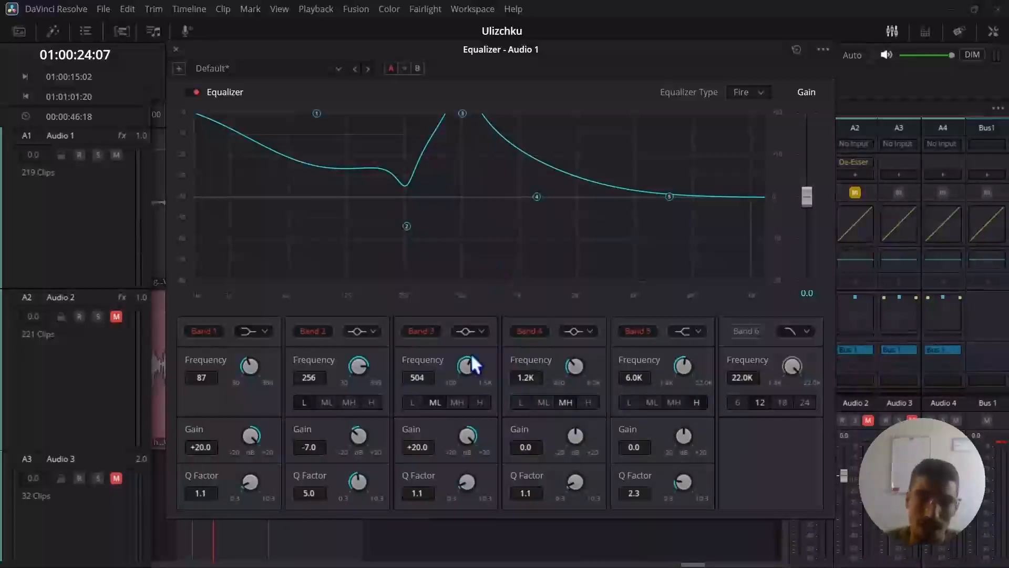
Fine-tune Band 3 to 511 Hz and cut it with -9.0 dB gain and a Q factor of 3.0.
left_click_drag(468, 360, 473, 360)
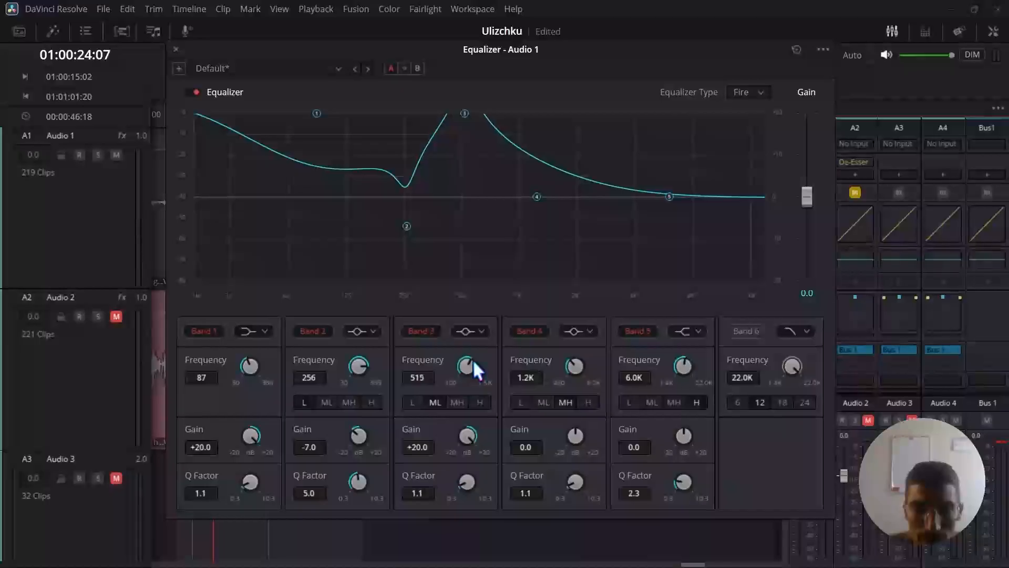
left_click_drag(463, 480, 449, 491)
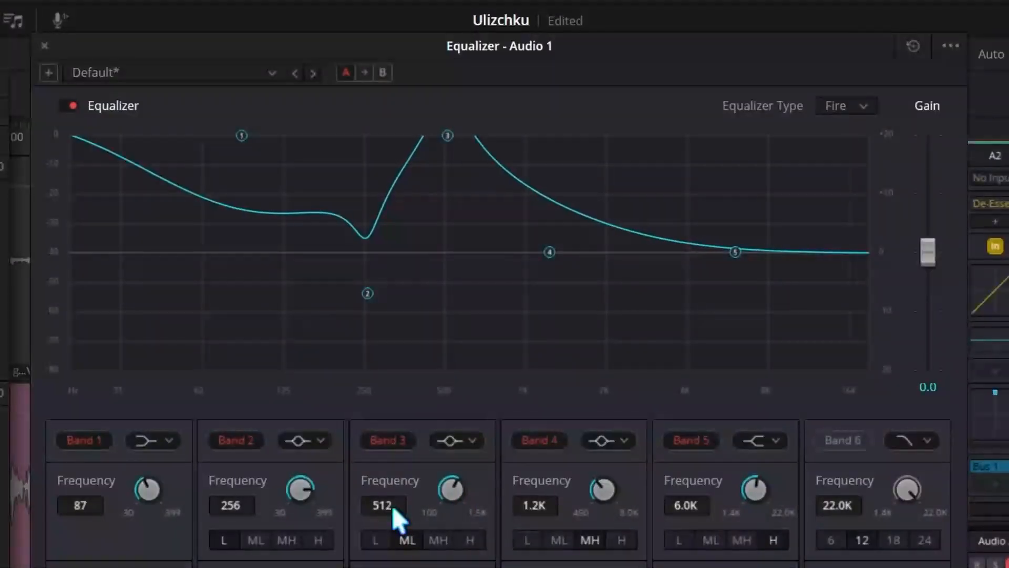
scroll(393, 506, "up", 2)
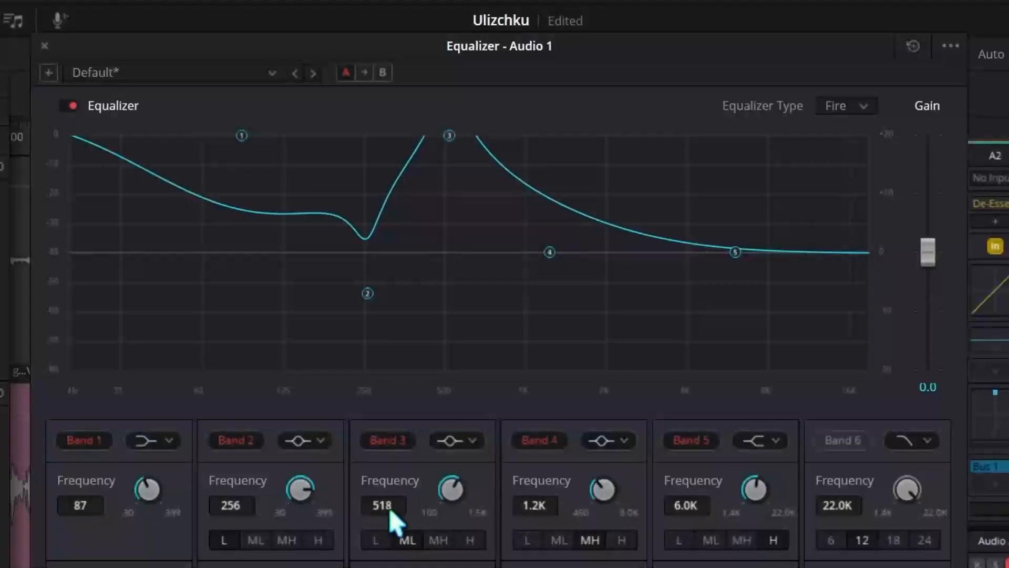
scroll(390, 509, "down", 2)
scroll(390, 509, "up", 2)
scroll(390, 509, "down", 1)
scroll(389, 509, "down", 2)
scroll(388, 508, "up", 1)
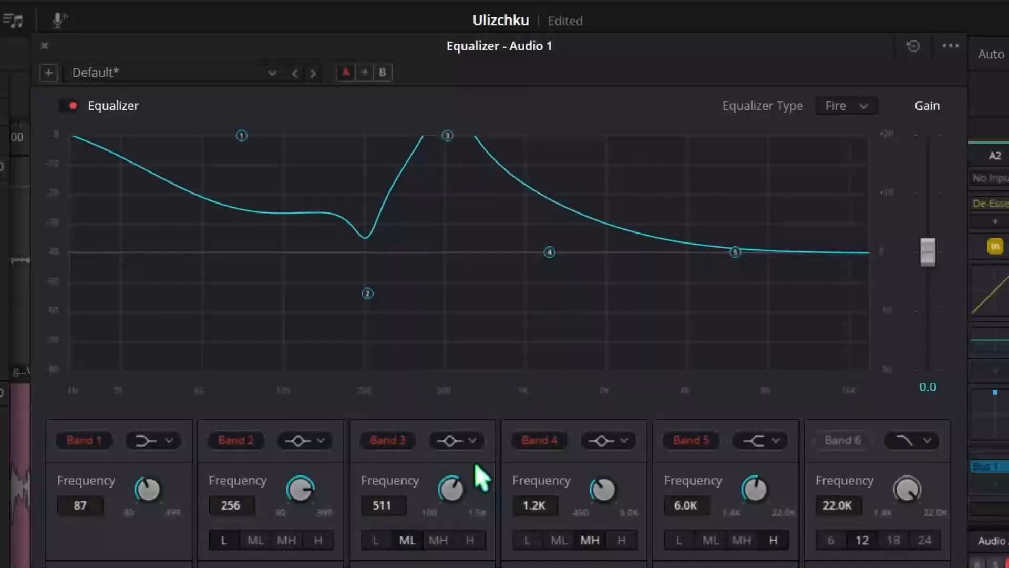
left_click_drag(465, 443, 189, 358)
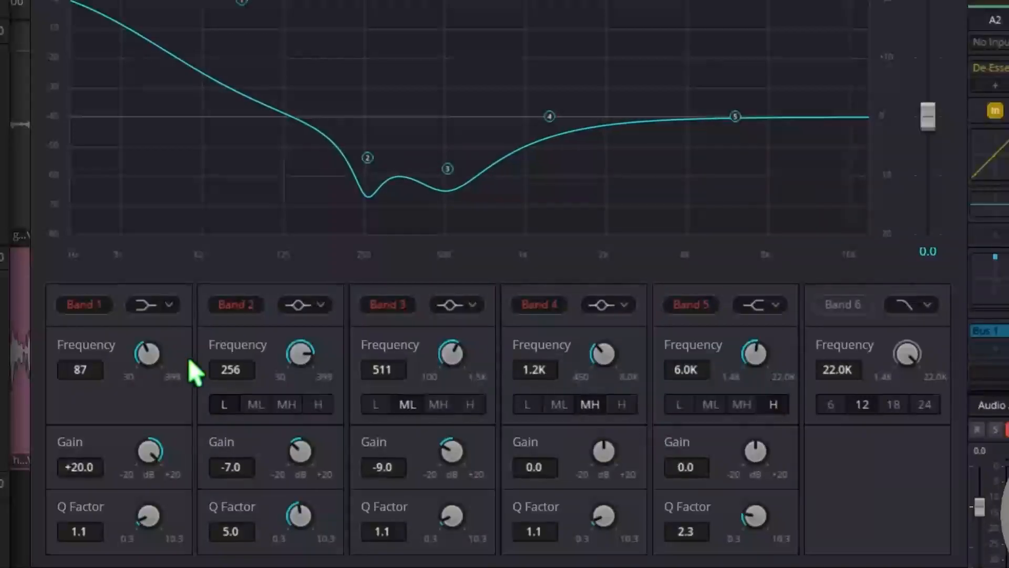
left_click_drag(449, 527, 514, 501)
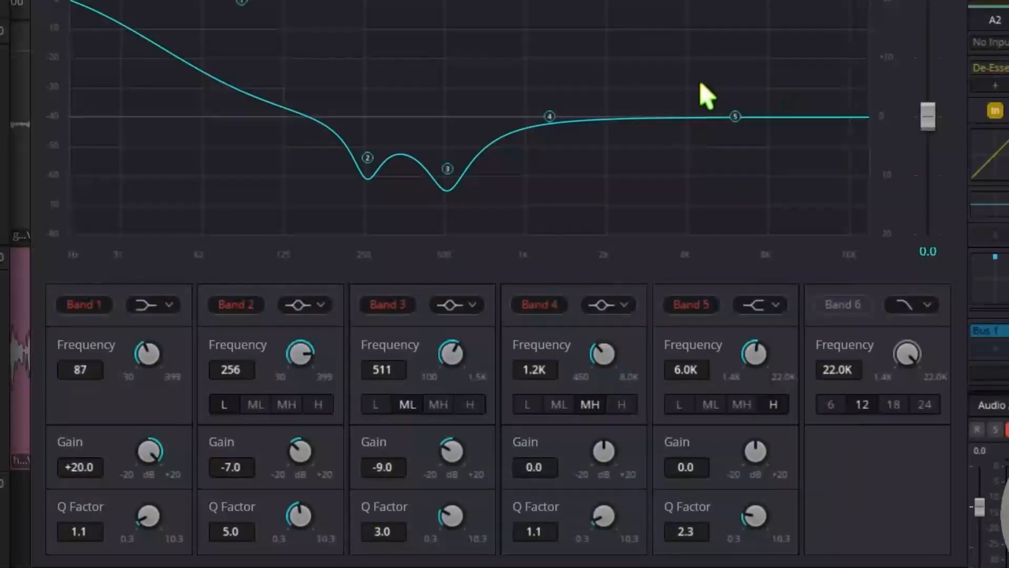
Sweep Band 4 boosted to +20.0 dB, and set it to 1.0 kHz with -5.0 dB gain and a Q factor of 7.0.
left_click_drag(549, 116, 502, 2)
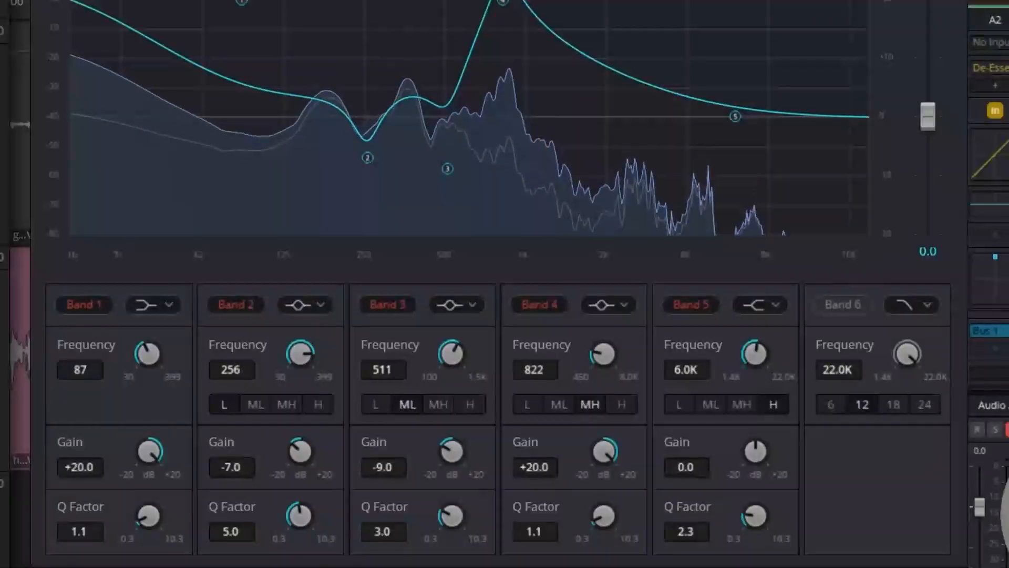
left_click_drag(599, 354, 626, 349)
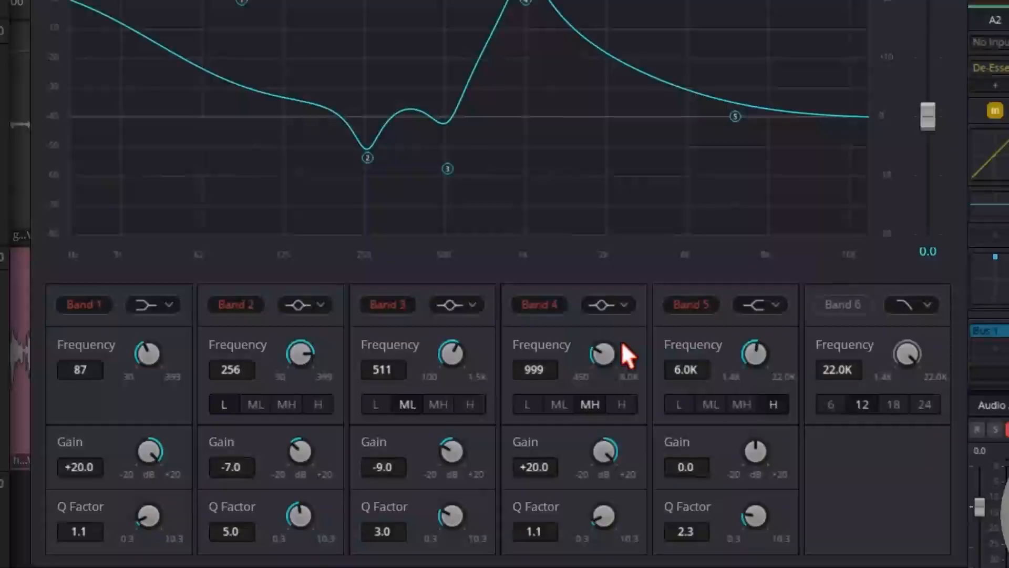
left_click_drag(624, 342, 624, 340)
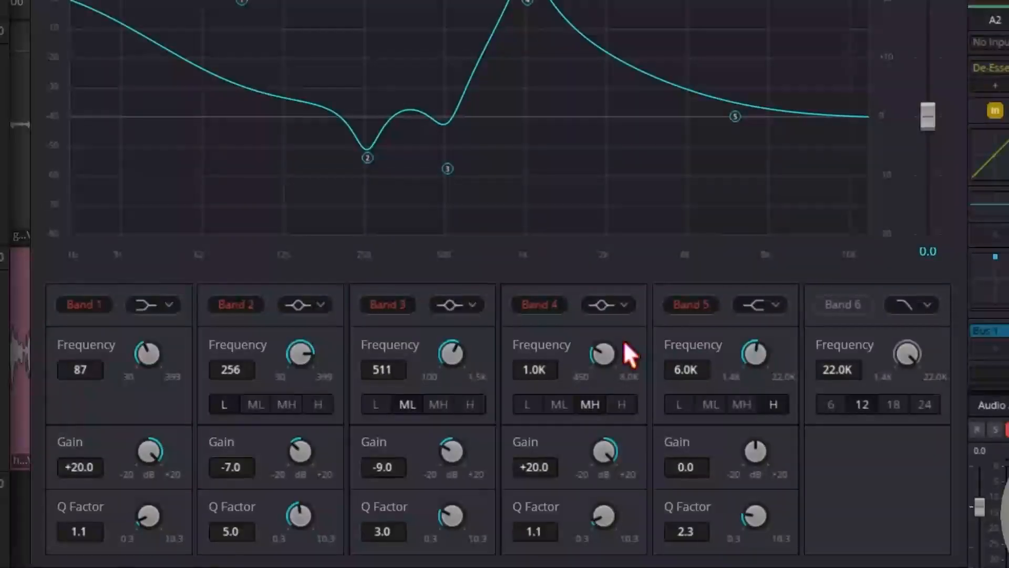
left_click_drag(616, 449, 390, 337)
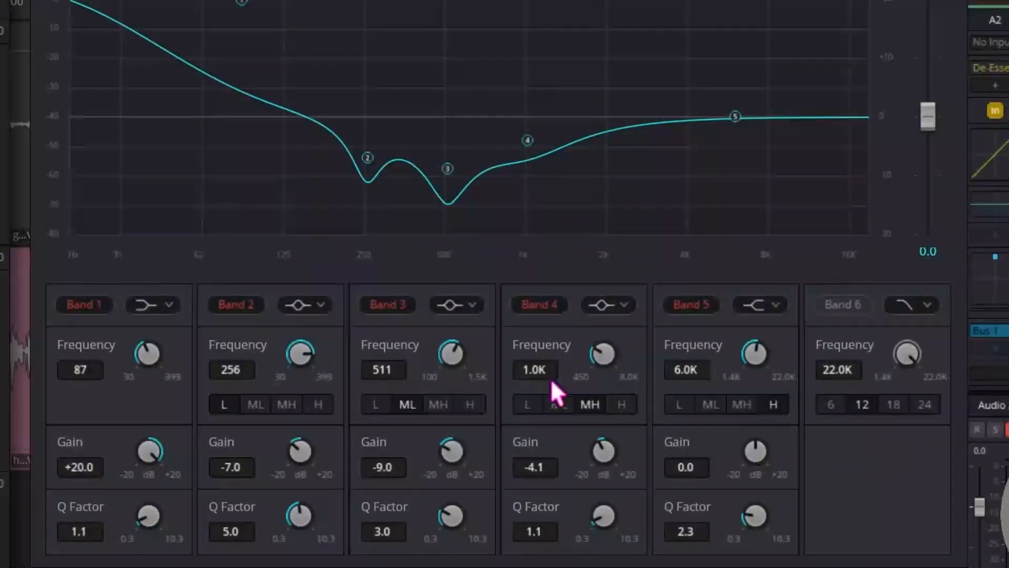
mouse_move(604, 442)
left_mouse_down()
mouse_move(605, 454)
mouse_move(596, 443)
left_mouse_up()
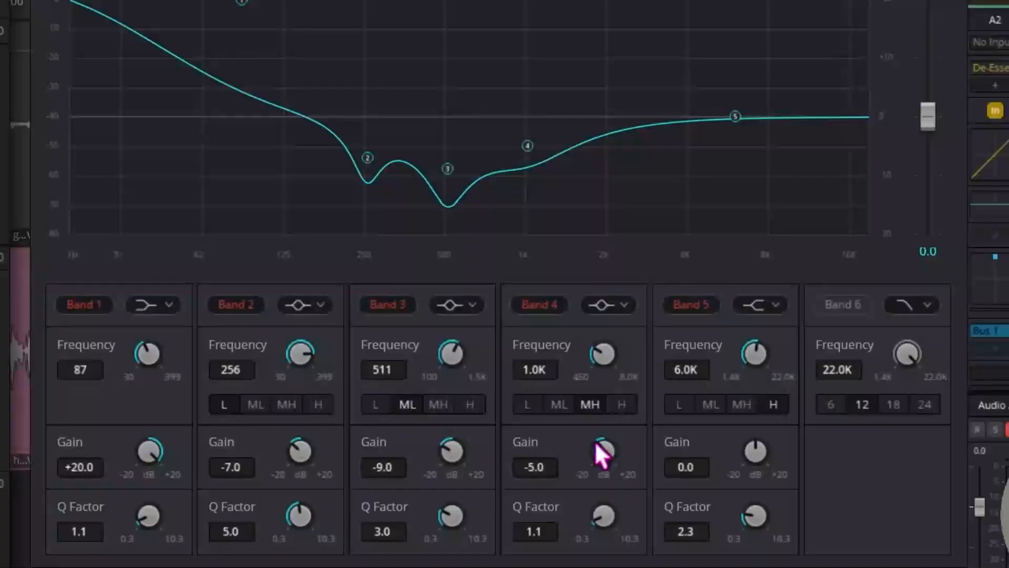
left_click_drag(603, 533, 813, 500)
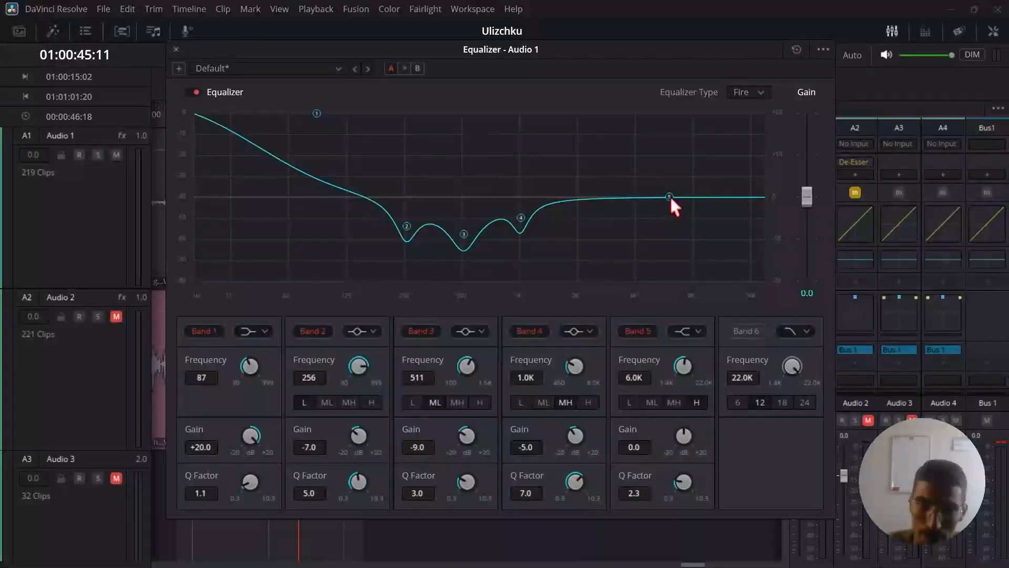
Move the Band 5 high shelf of Audio 1's Equalizer to 2.0 kHz and raise its gain.
left_click_drag(669, 197, 578, 197)
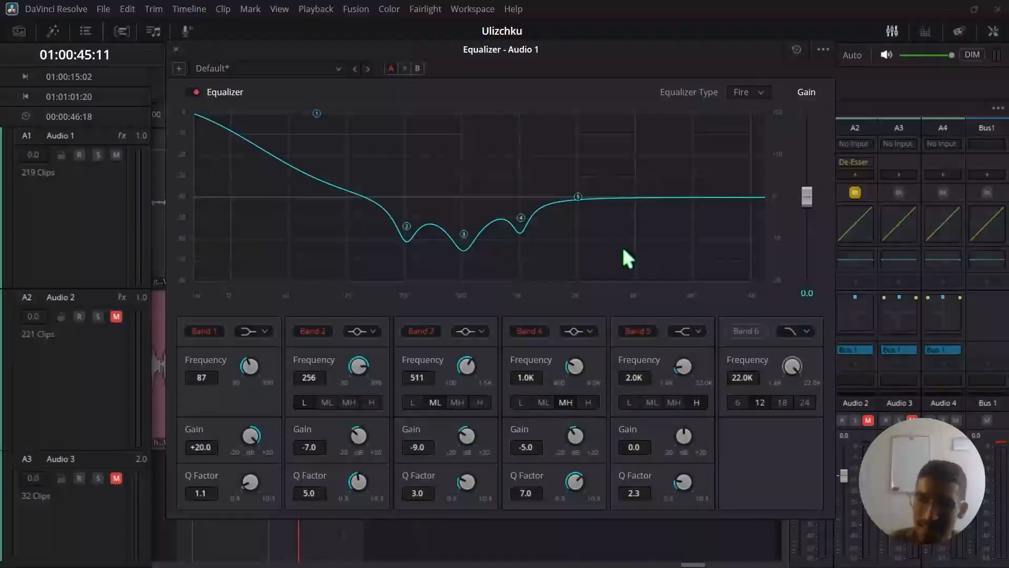
left_click_drag(685, 431, 705, 435)
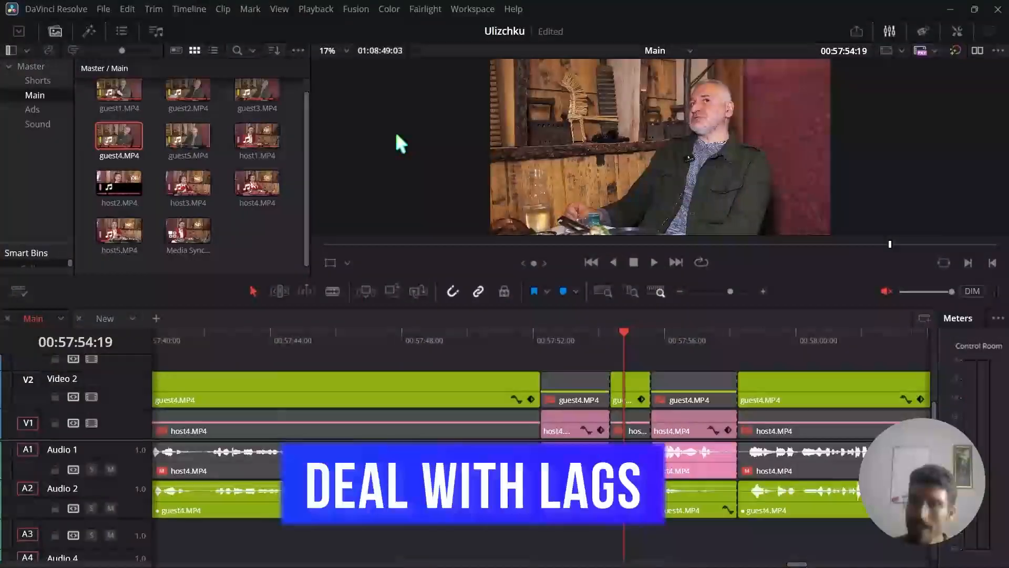
Set the timeline playback resolution to Quarter and play a section of the Main timeline from about 00:57:52 to test it.
left_click(315, 9)
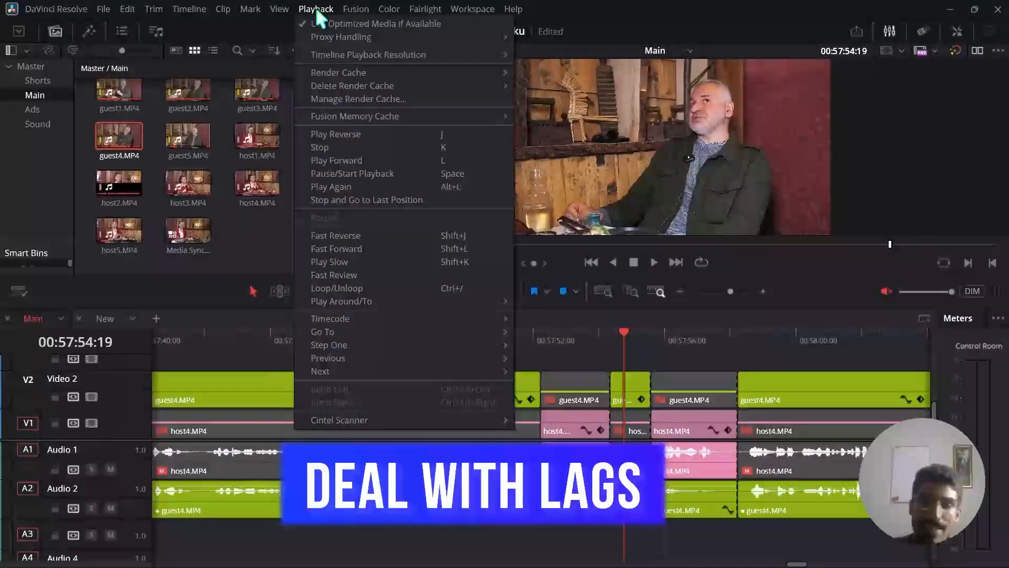
mouse_move(371, 52)
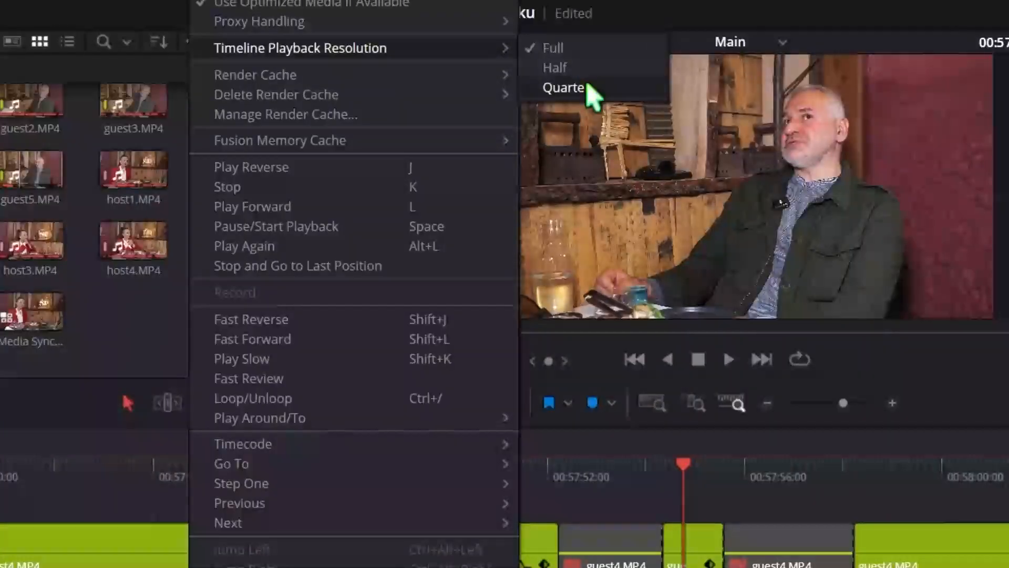
left_click(565, 87)
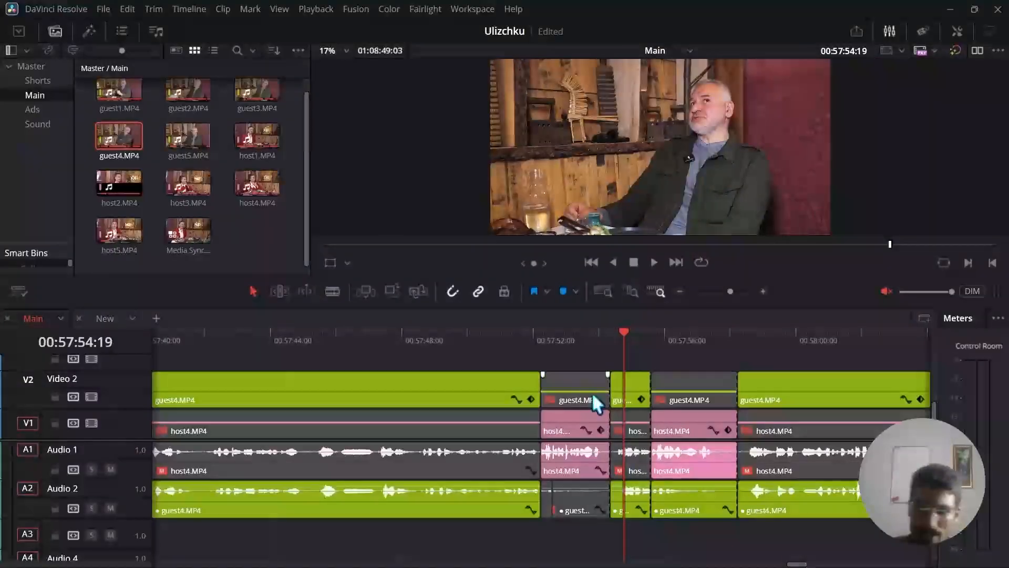
left_click(579, 485)
key("space")
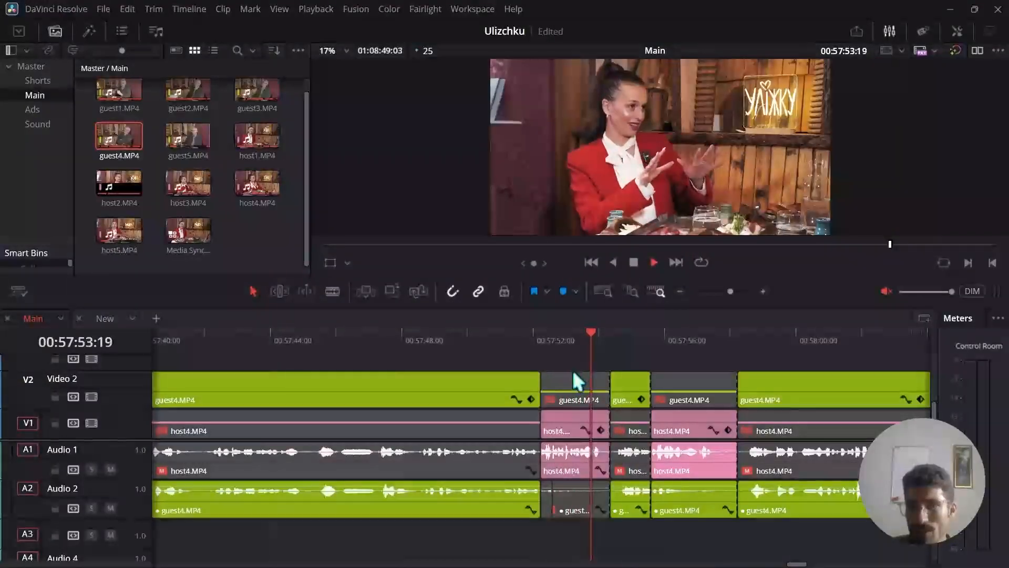
key("space")
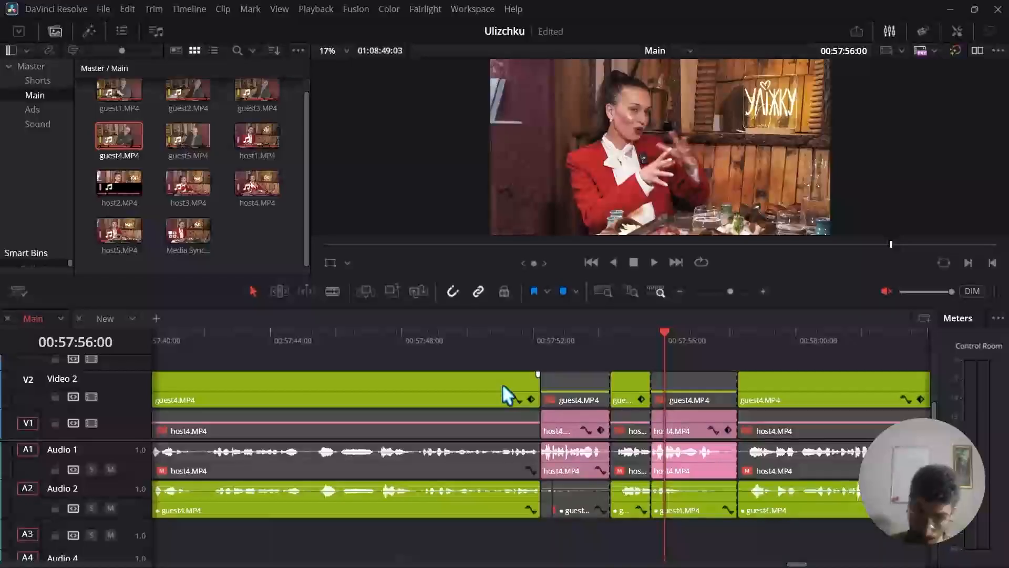
Move the playhead to 00:57:49:02 and bring up the options of the long guest4.MP4 clip on Video 2.
left_click(437, 335)
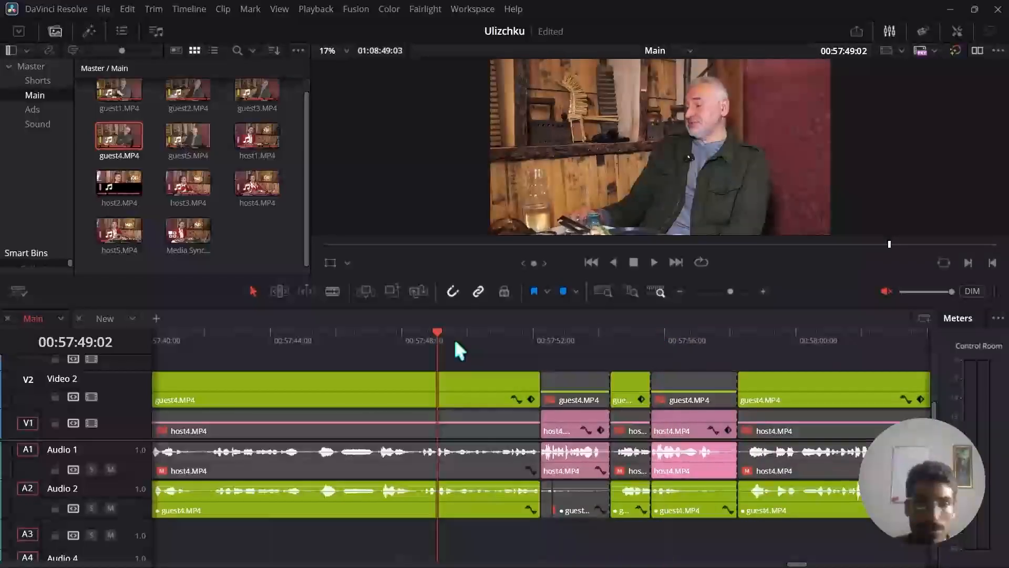
right_click(355, 390)
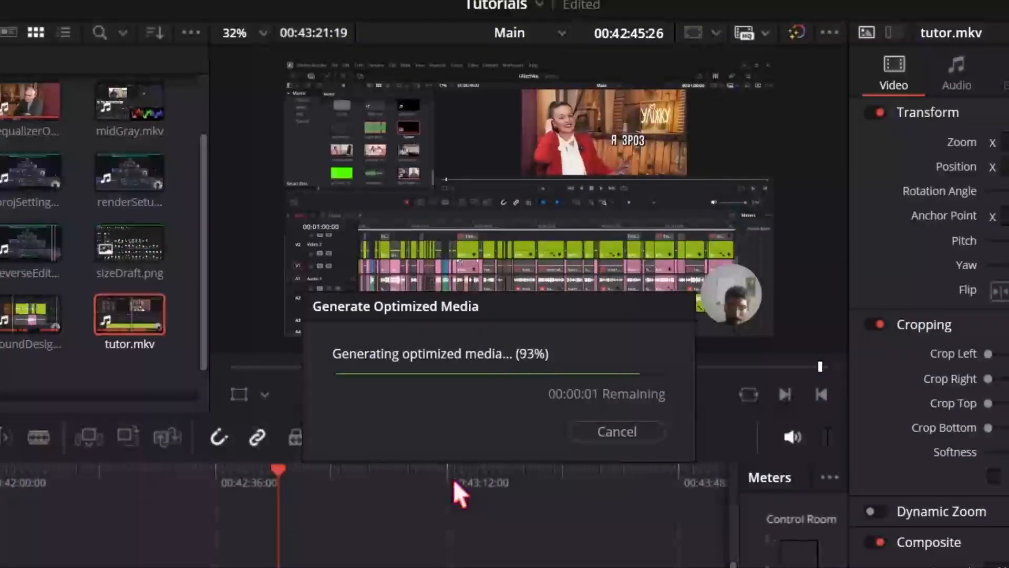
Switch to File Explorer, browse Videos > CacheClip > OptimizedMedia down to the optimized files, and return to DaVinci Resolve.
key("alt+Tab")
key("Tab")
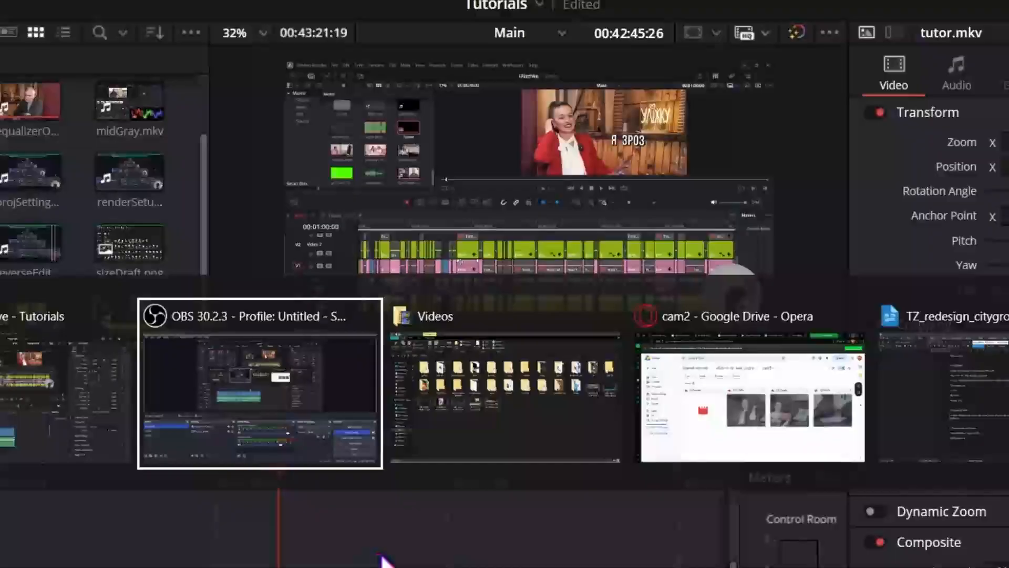
double_click(406, 213)
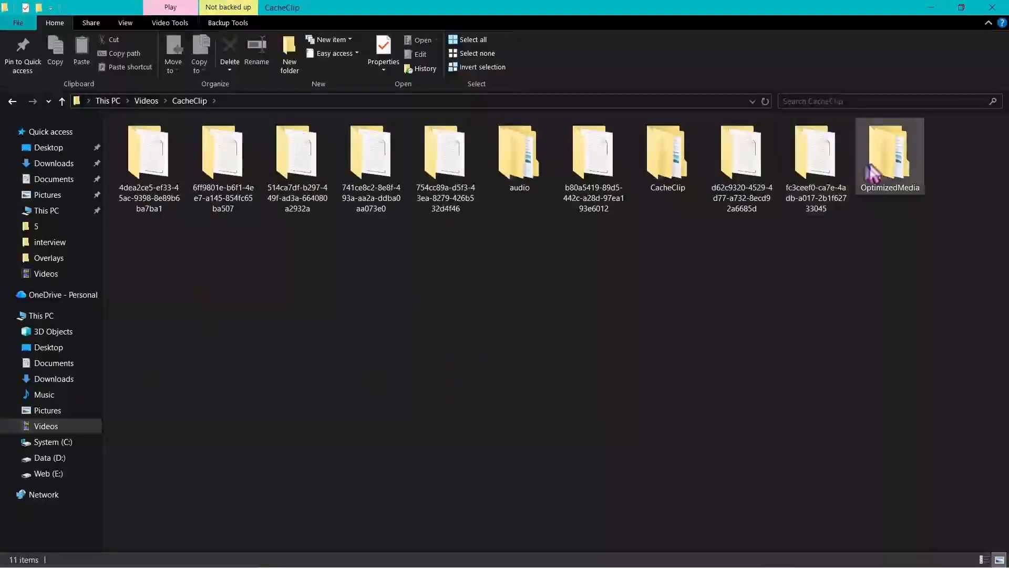
double_click(892, 169)
double_click(141, 153)
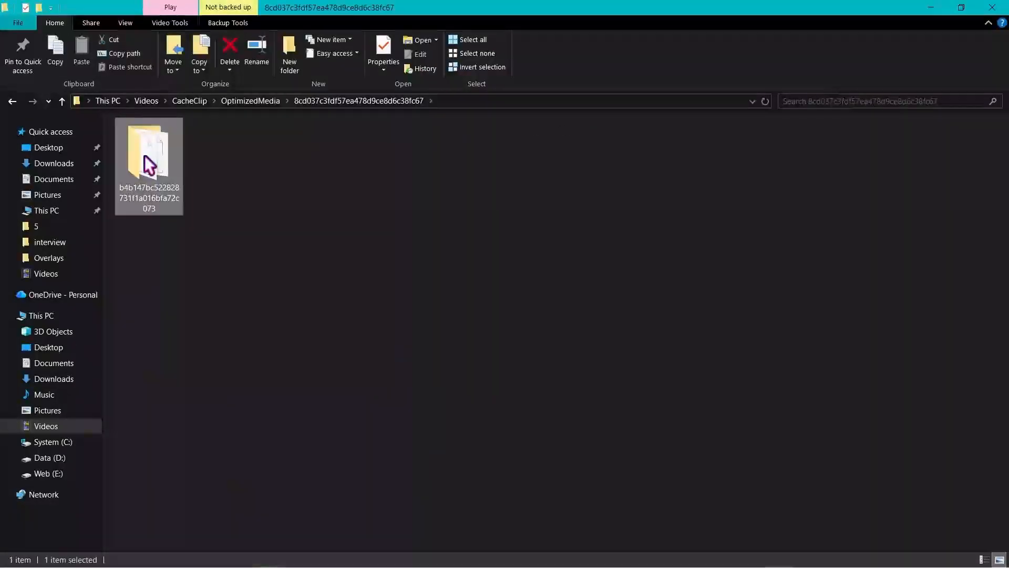
double_click(139, 157)
left_click_drag(1005, 140, 879, 545)
key("alt+Tab")
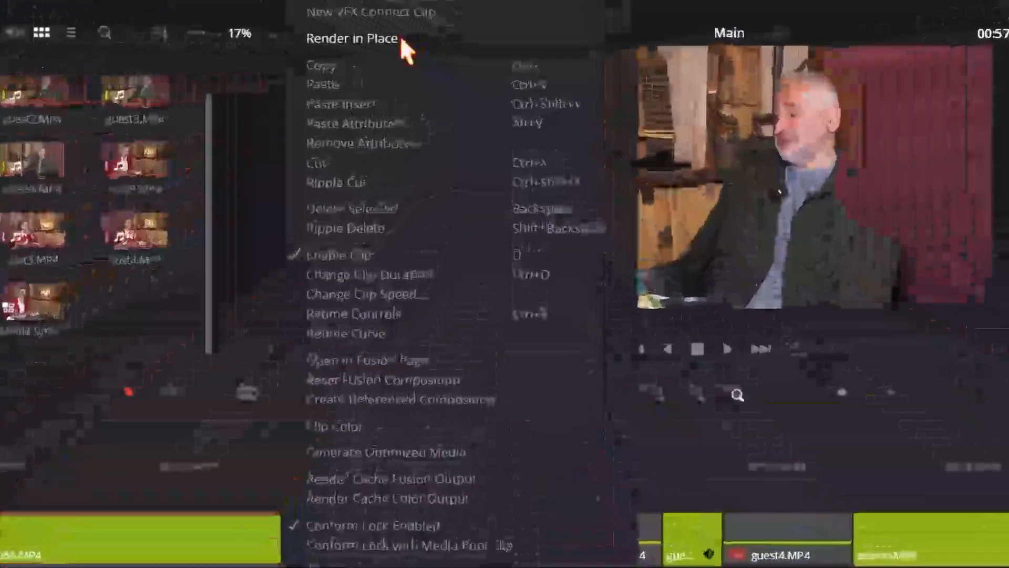
Open Render in Place for the guest4.MP4 clip, review the available formats, and close the dialog without rendering.
left_click(437, 55)
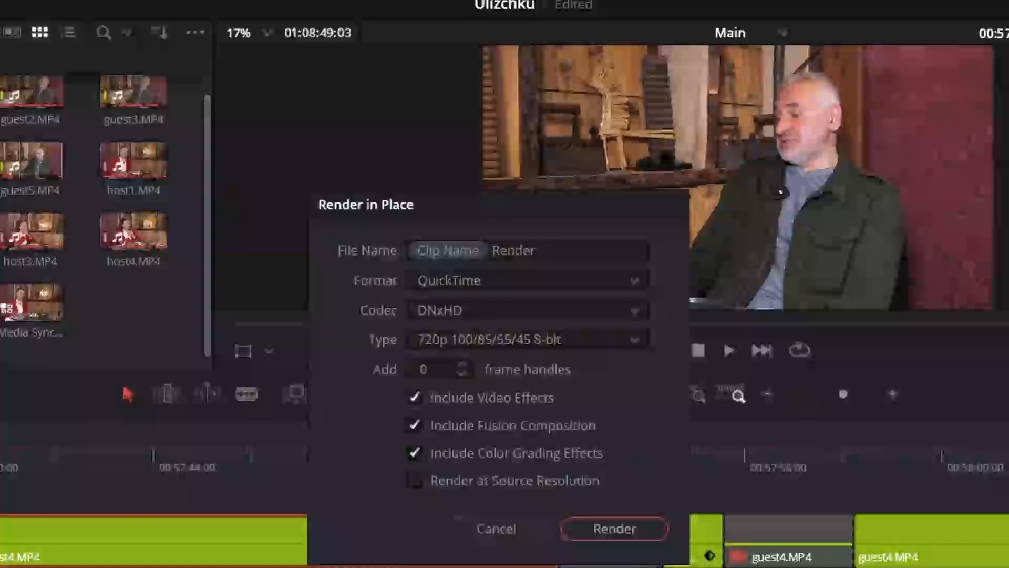
left_click(489, 280)
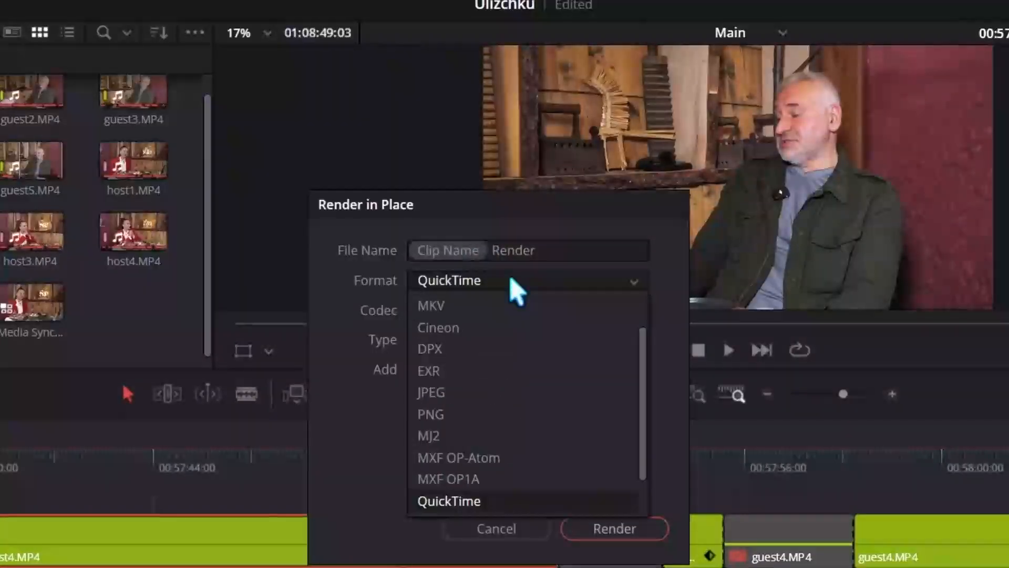
left_click(513, 281)
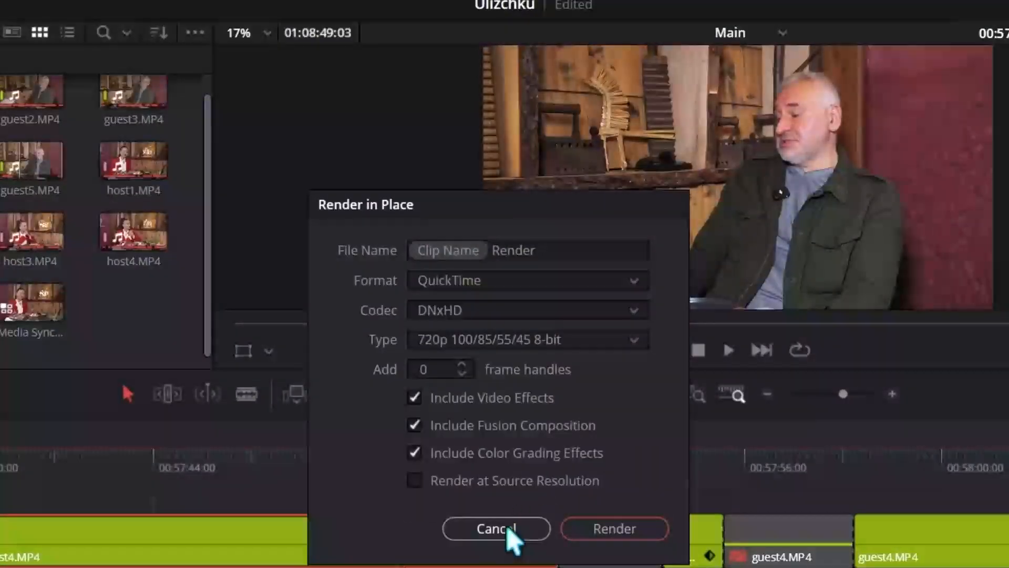
left_click(507, 527)
left_click(682, 290)
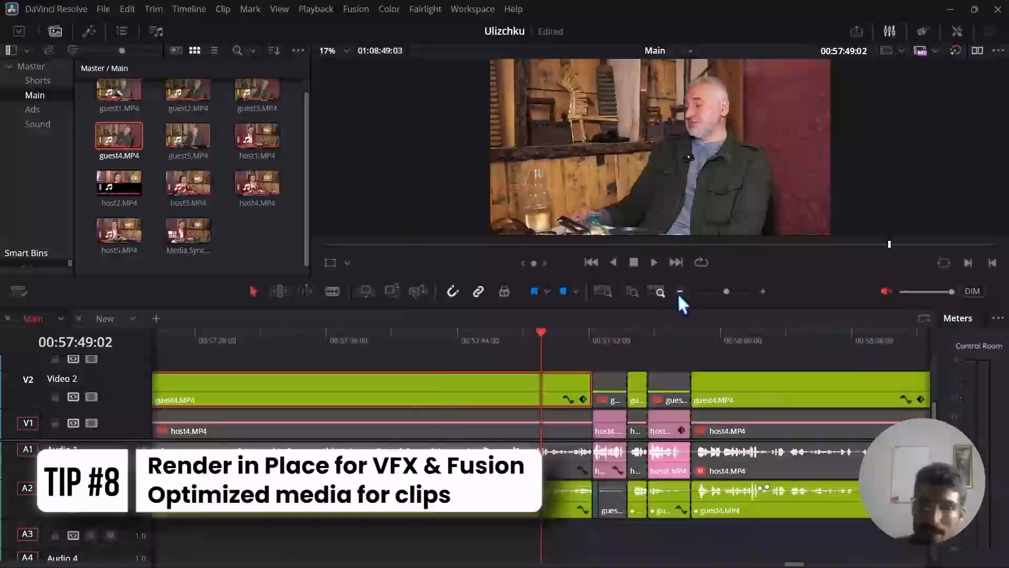
left_click(683, 291)
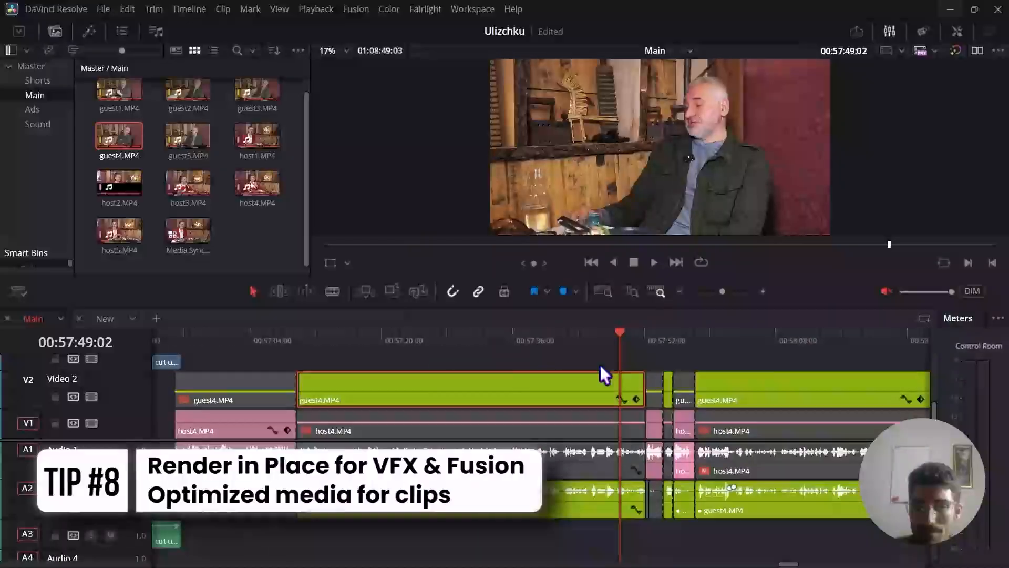
scroll(574, 421, "down", 4)
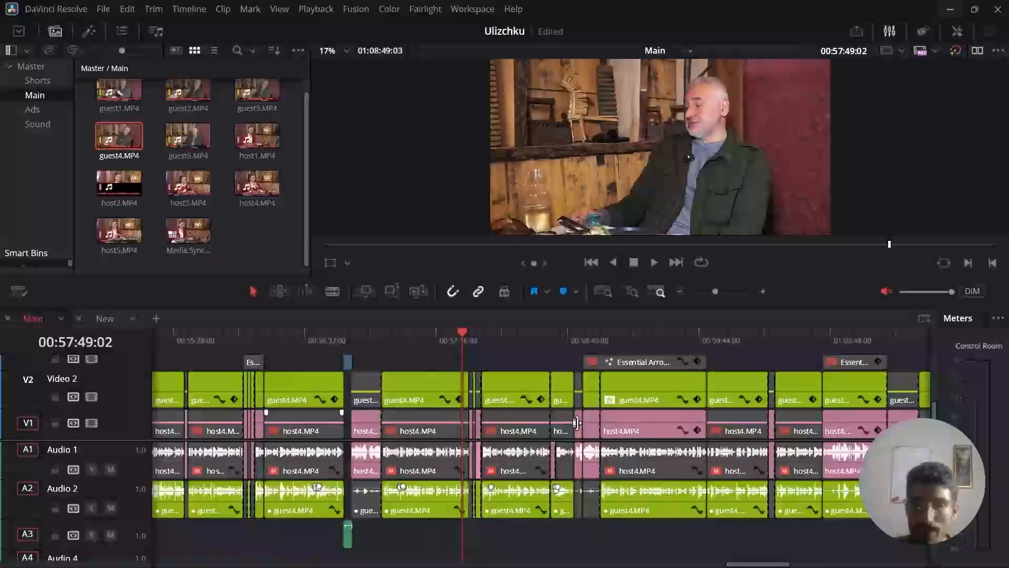
scroll(578, 424, "left", 3)
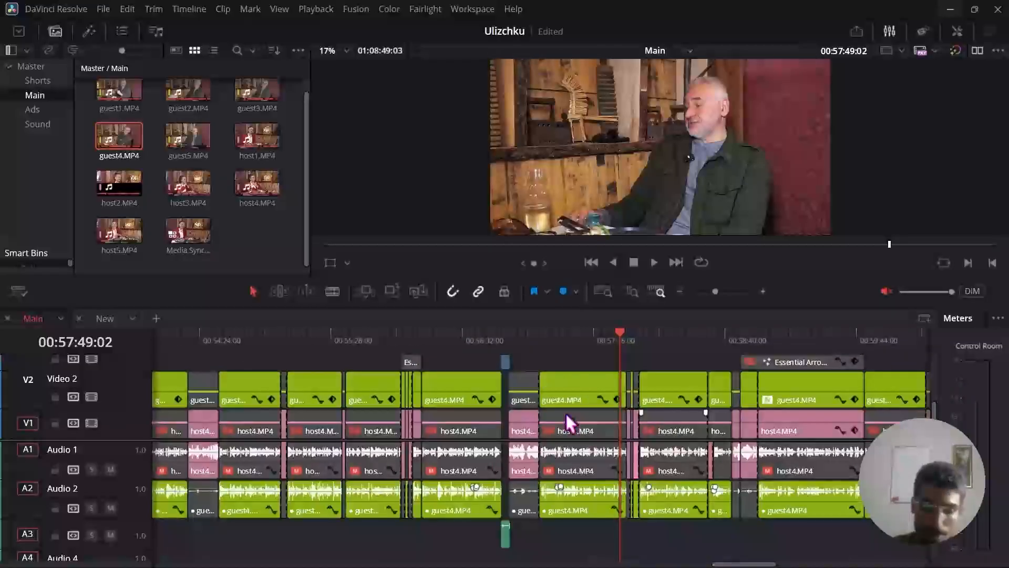
On the Deliver page, switch the export quality to Automatic and set the resolution to 1280 x 720 HD 720P.
key("shift+8")
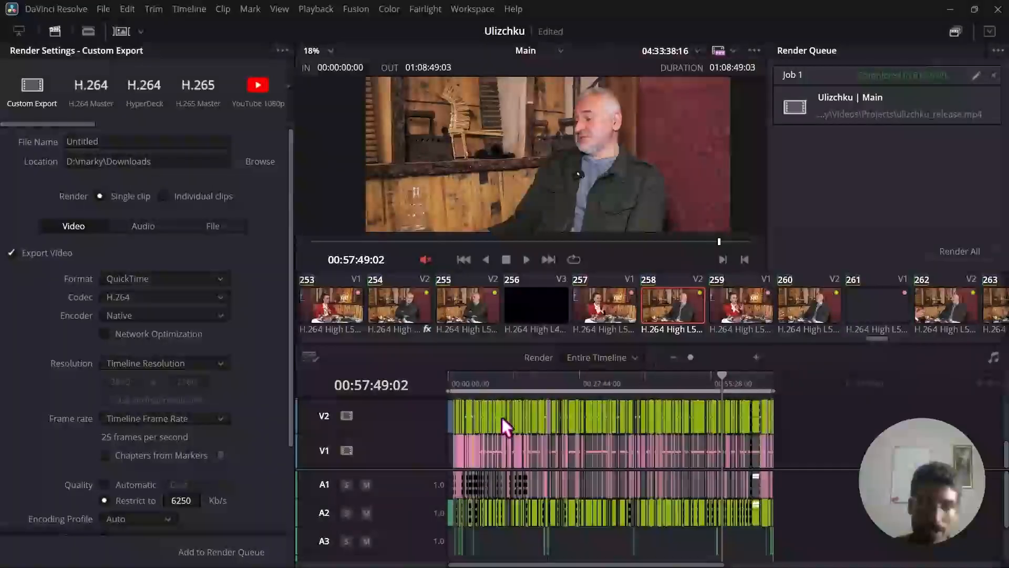
left_click_drag(290, 279, 292, 366)
left_click(122, 377)
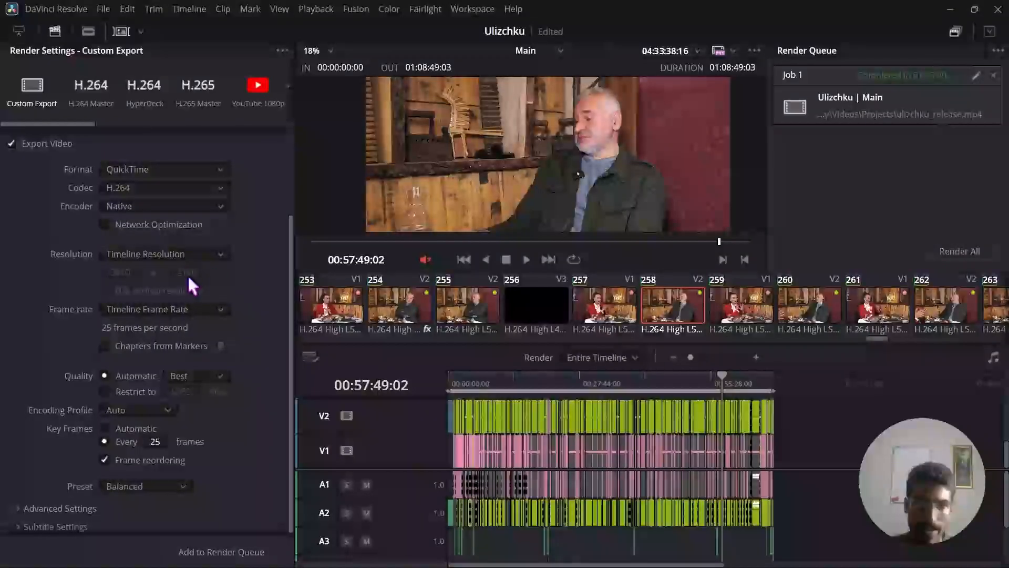
left_click(173, 254)
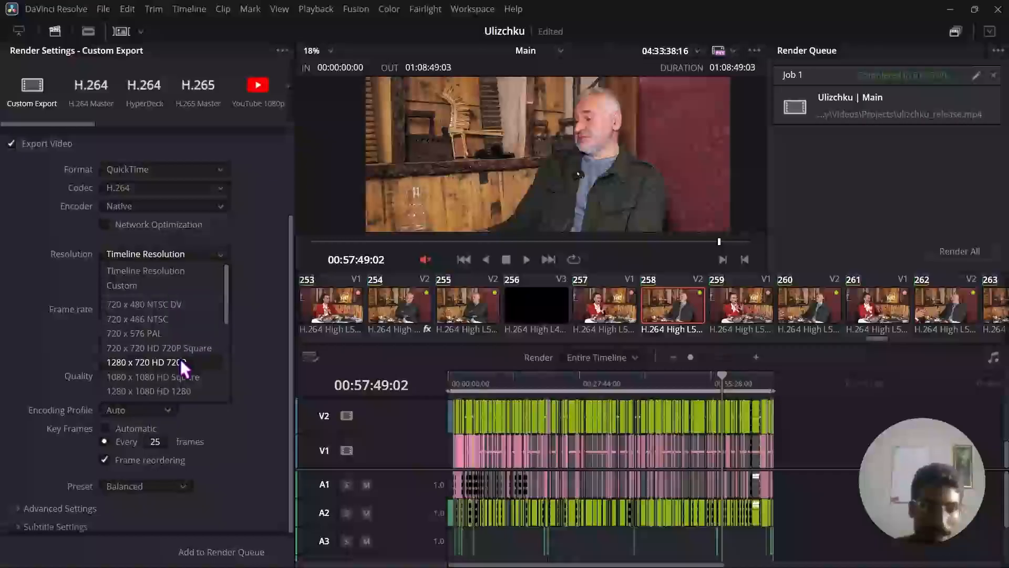
left_click(164, 363)
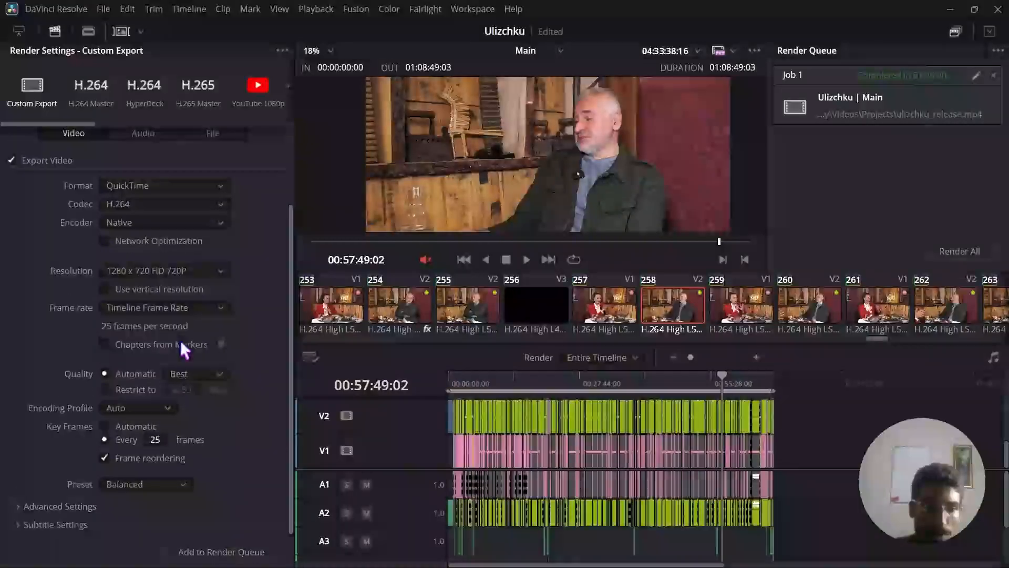
Try Medium for the automatic export quality and settle on Low, keeping the 1280 x 720 resolution.
left_click(201, 369)
left_click(195, 415)
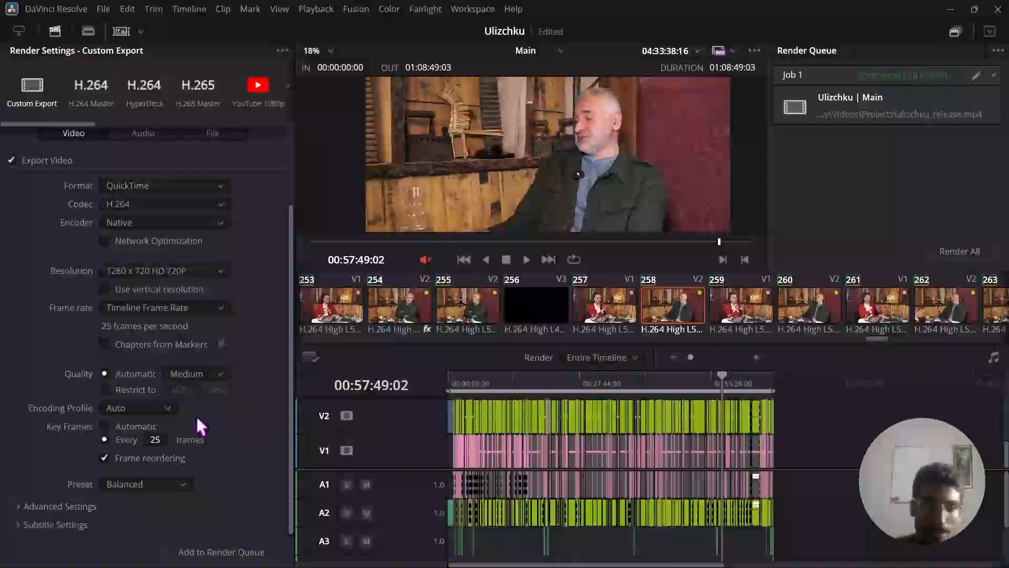
left_click(208, 376)
left_click(181, 404)
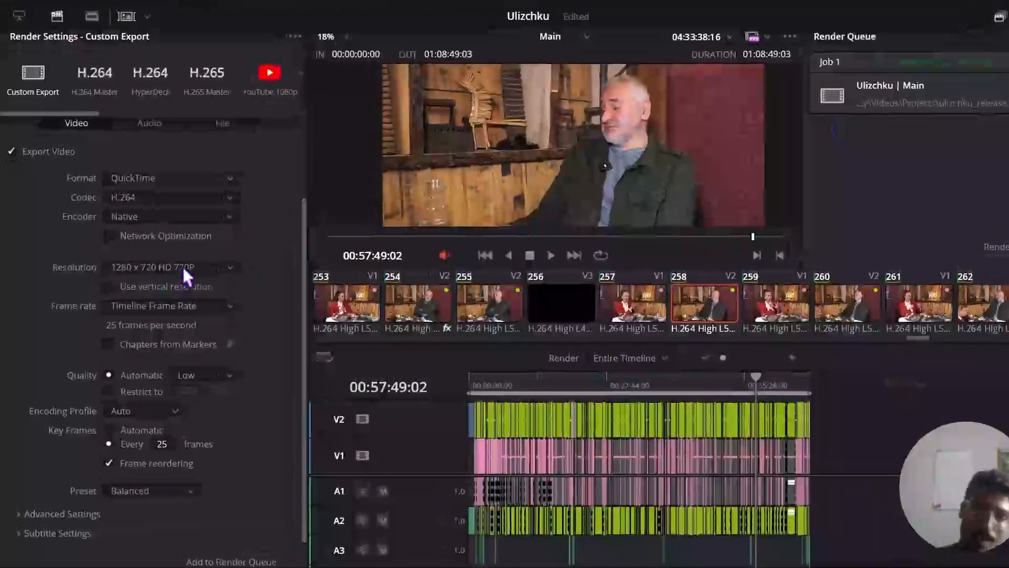
left_click(186, 270)
left_click(188, 270)
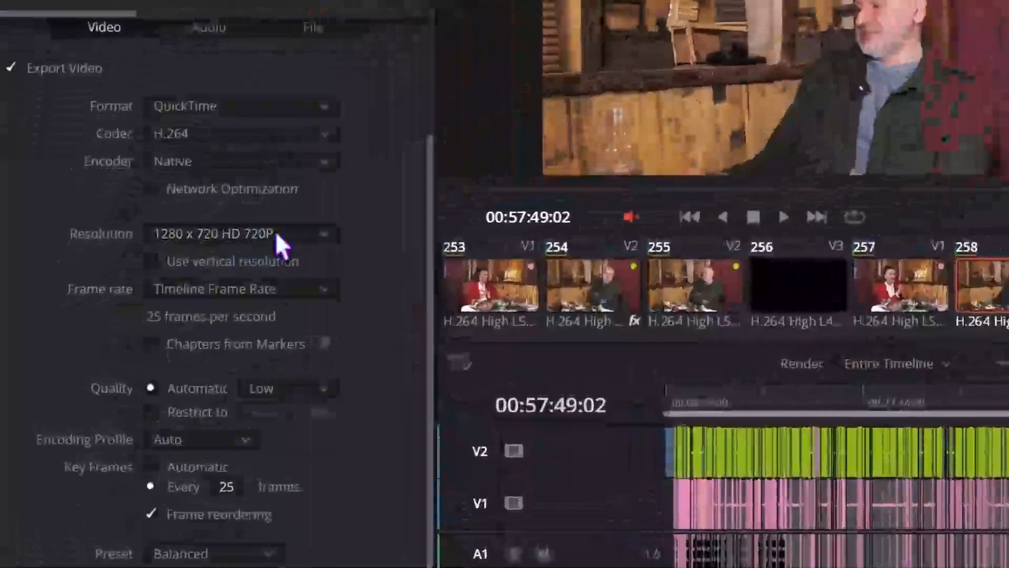
In the advanced export settings, try Enable Flat Pass at Always On and set it back to Off.
scroll(105, 452, "down", 10)
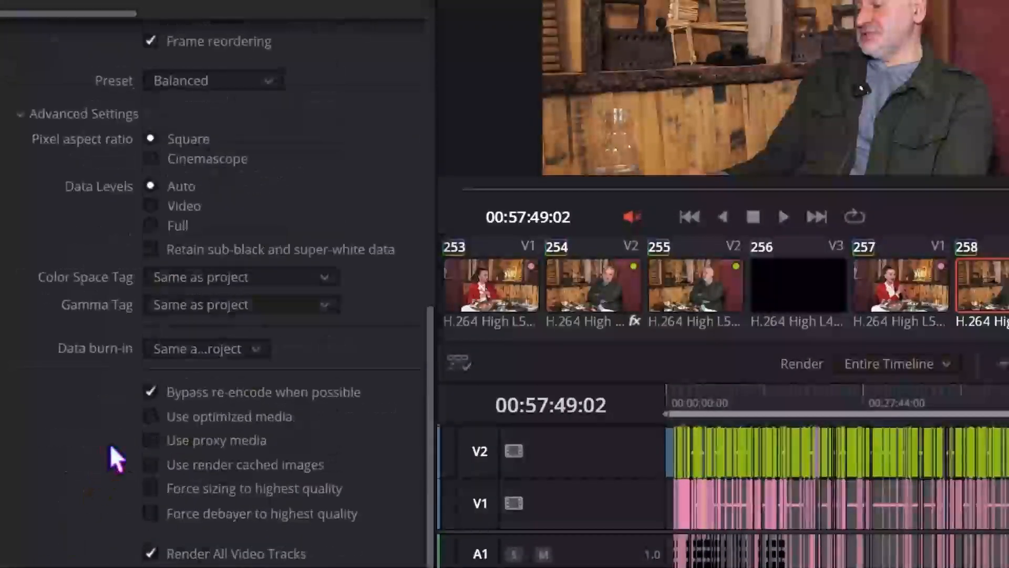
scroll(110, 446, "down", 2)
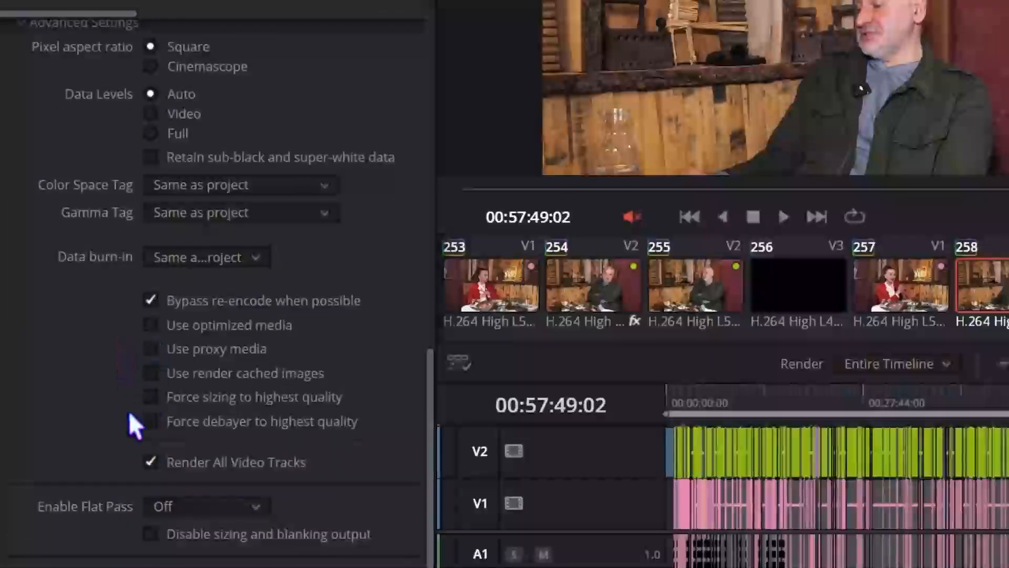
left_click(187, 503)
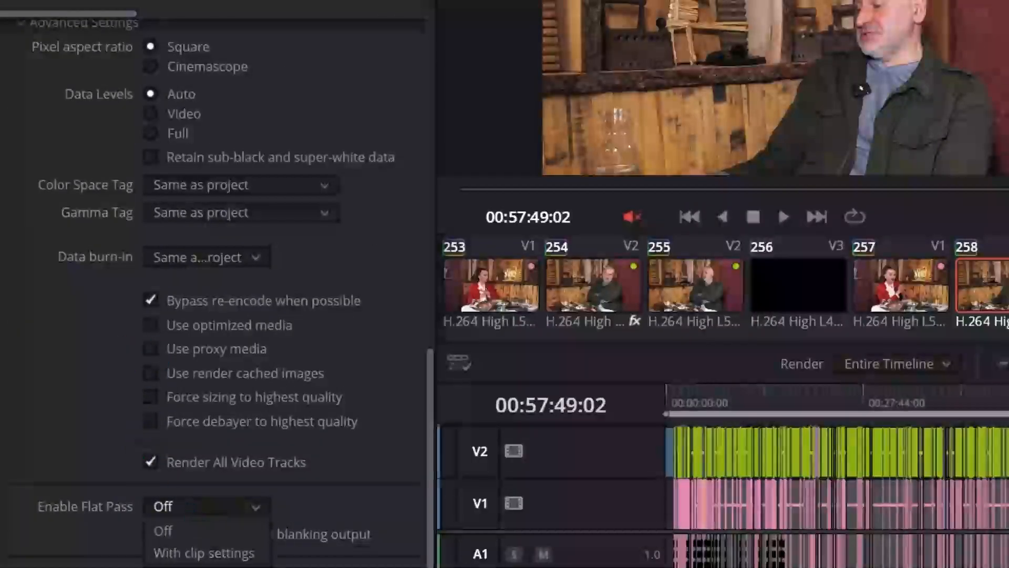
left_click(211, 567)
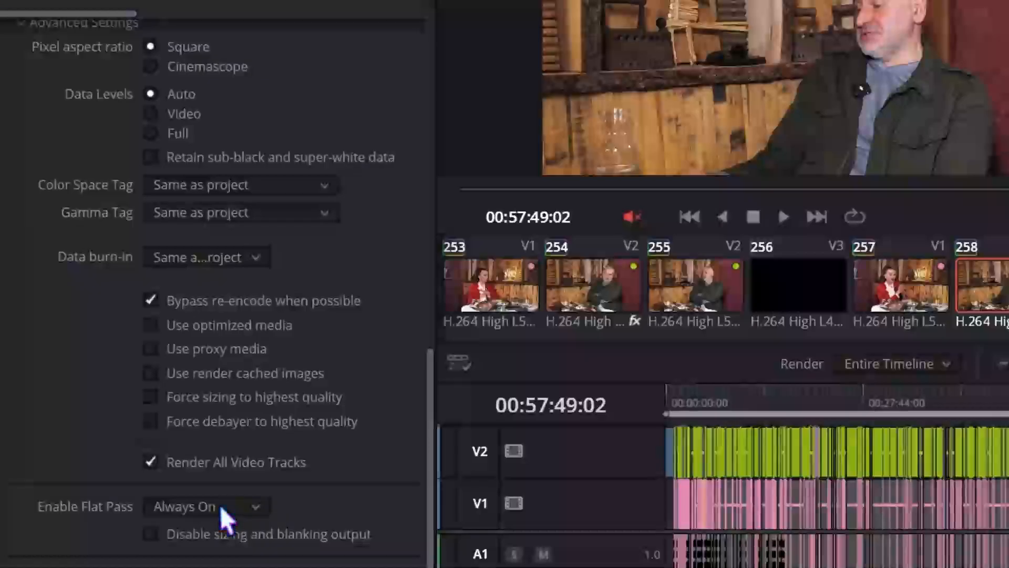
left_click(220, 508)
left_click(208, 533)
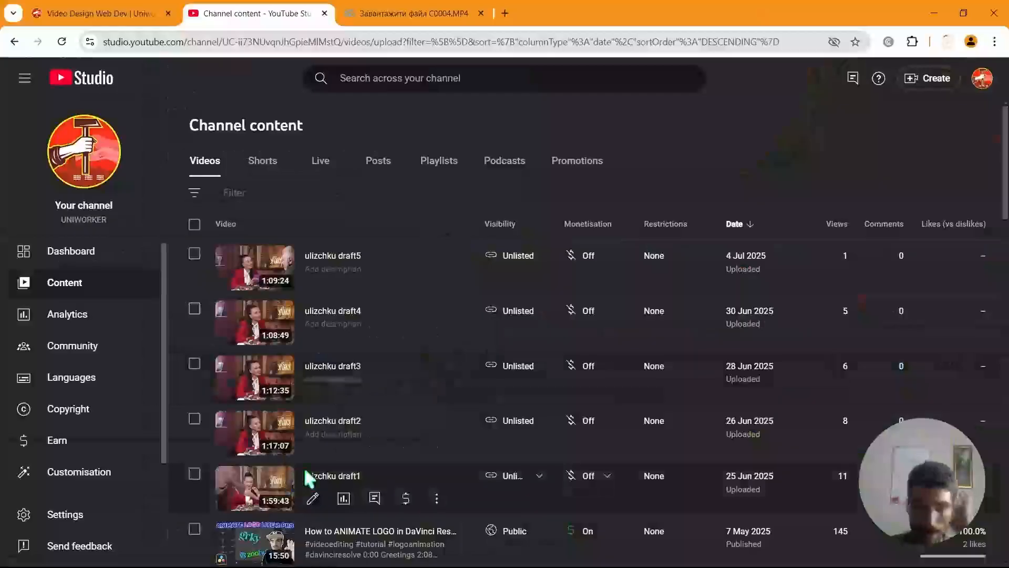
left_click_drag(1007, 131, 1007, 145)
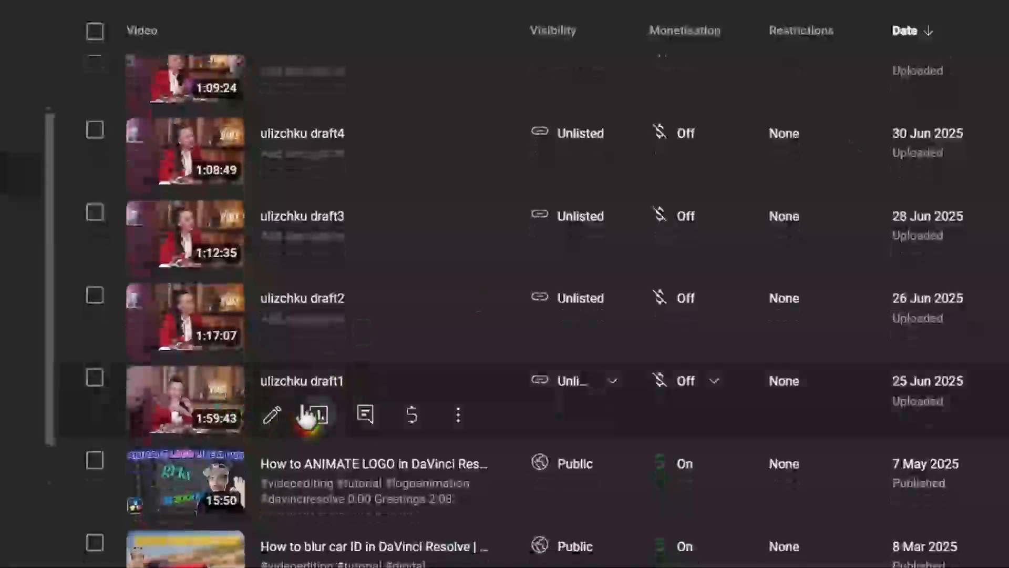
left_click(458, 416)
left_click(371, 318)
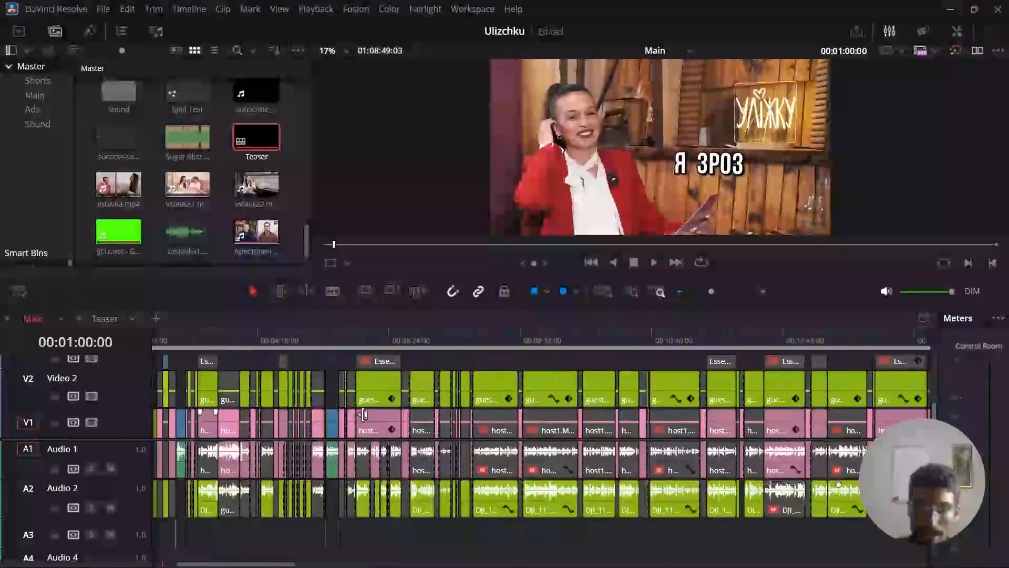
Move the Main timeline's playhead to the subscribe animation at 00:02:30:08, with the surrounding clips enlarged.
left_click(308, 333)
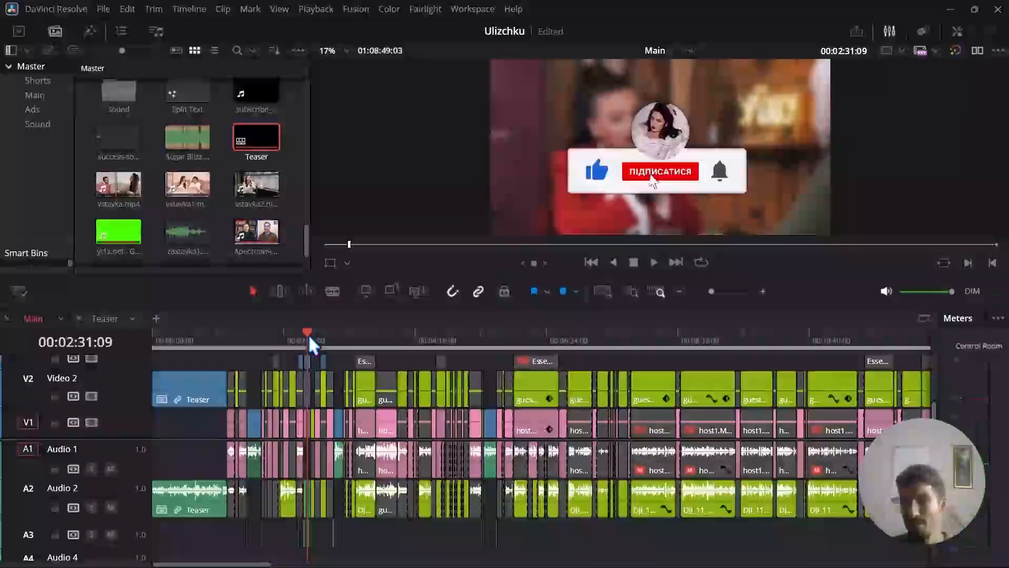
left_click(763, 291)
scroll(546, 418, "up", 3)
scroll(545, 417, "up", 1)
scroll(537, 382, "down", 2)
left_click(534, 335)
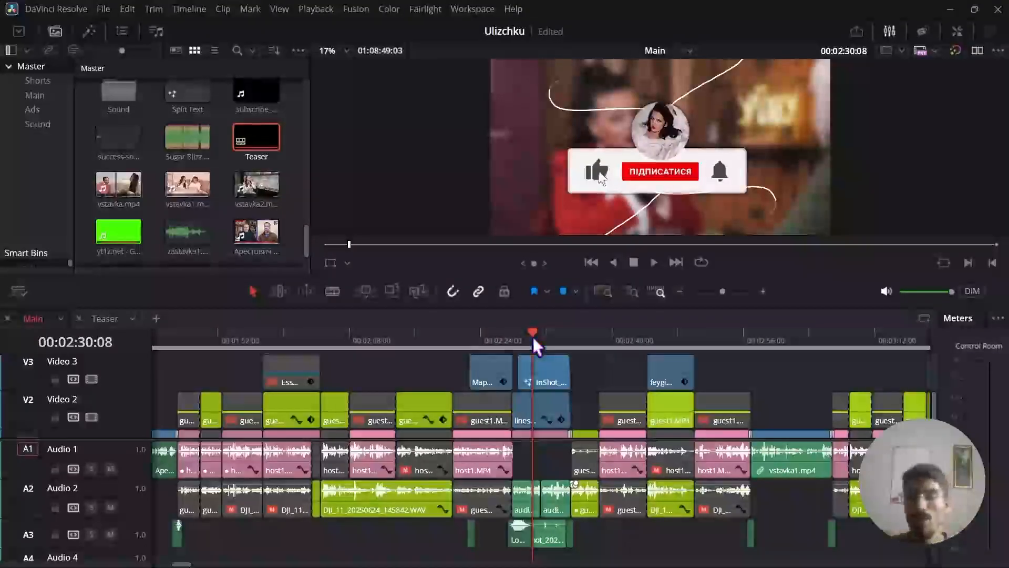
Switch to YouTube Studio in the browser and open the channel's public page.
key("alt+Tab")
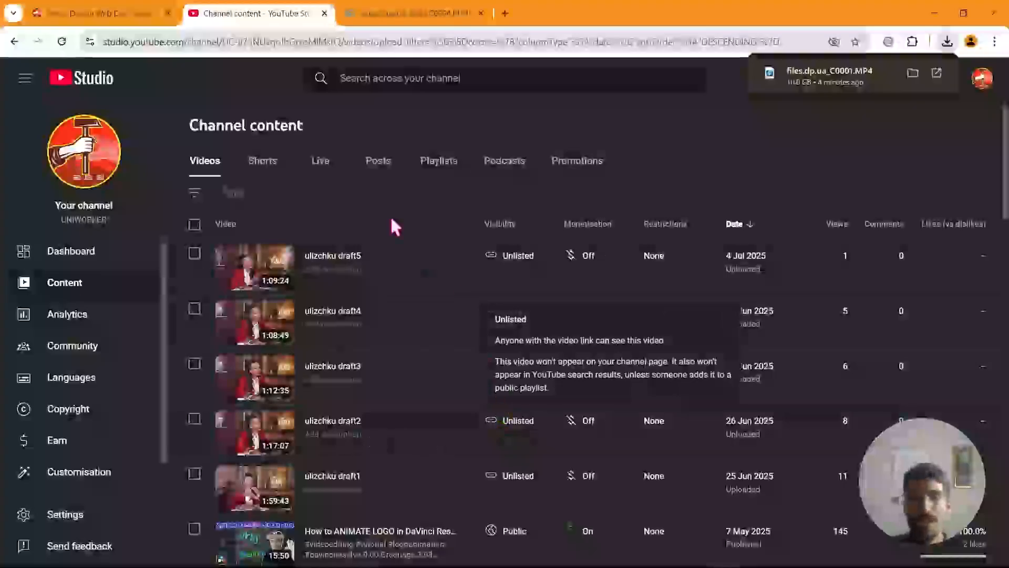
left_click(92, 147)
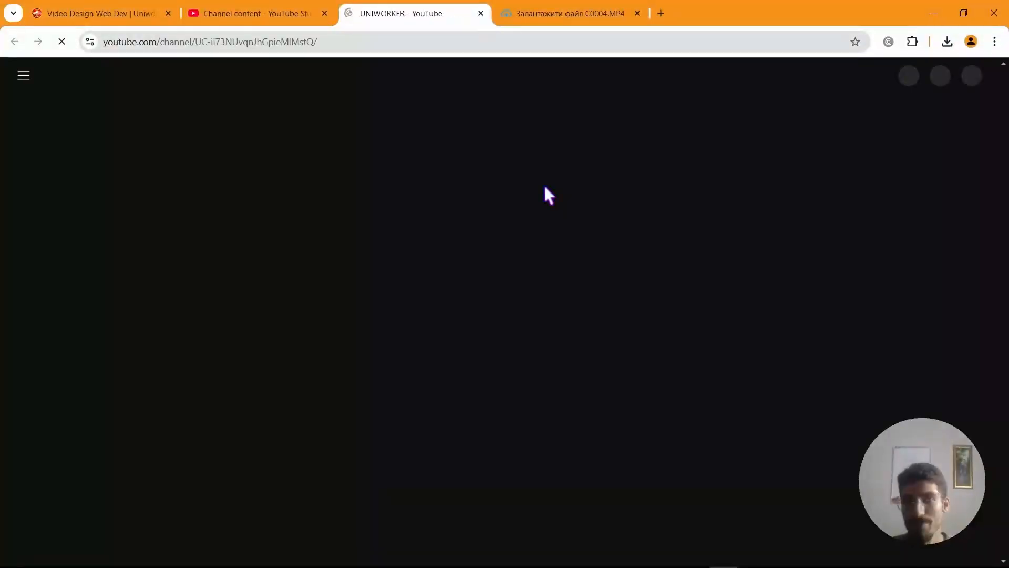